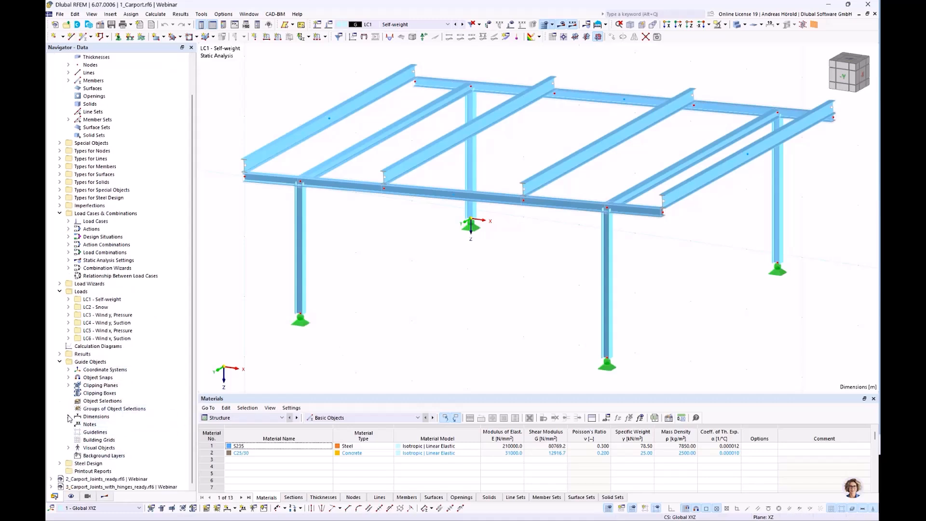
Step: Activate both car.3ds visual objects among the guide objects to display the two cars beneath the carport
click(68, 448)
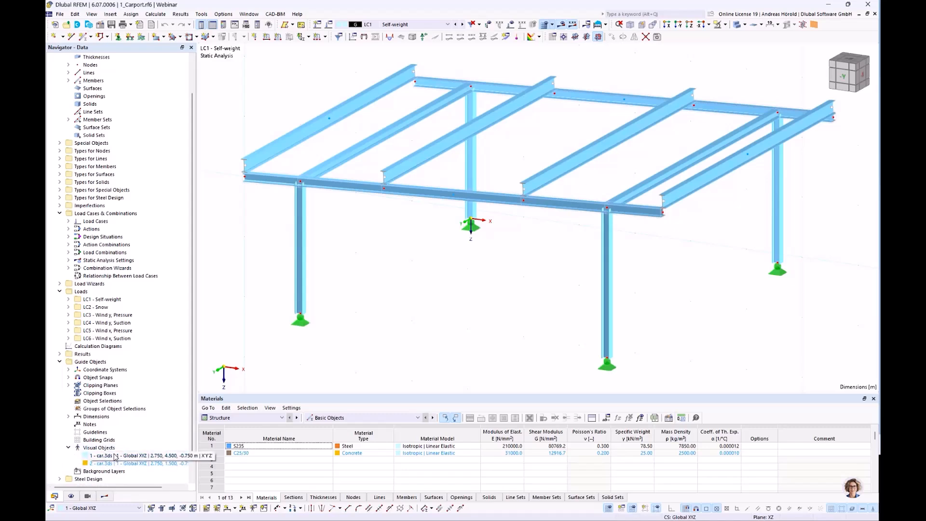
right_click(159, 456)
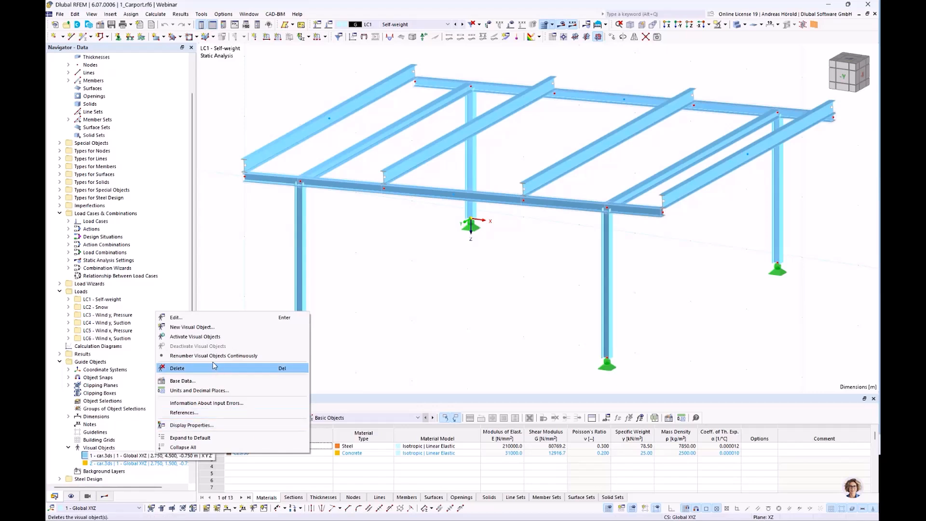
click(214, 336)
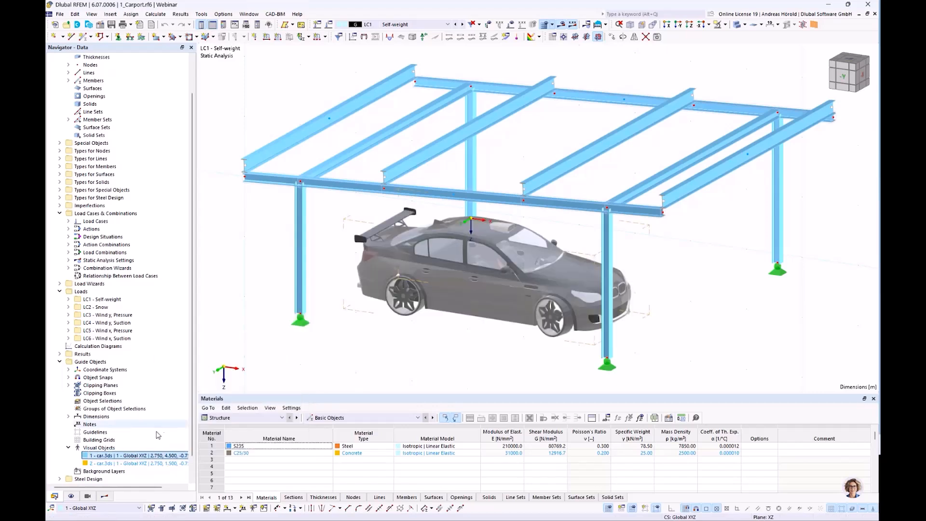
right_click(151, 463)
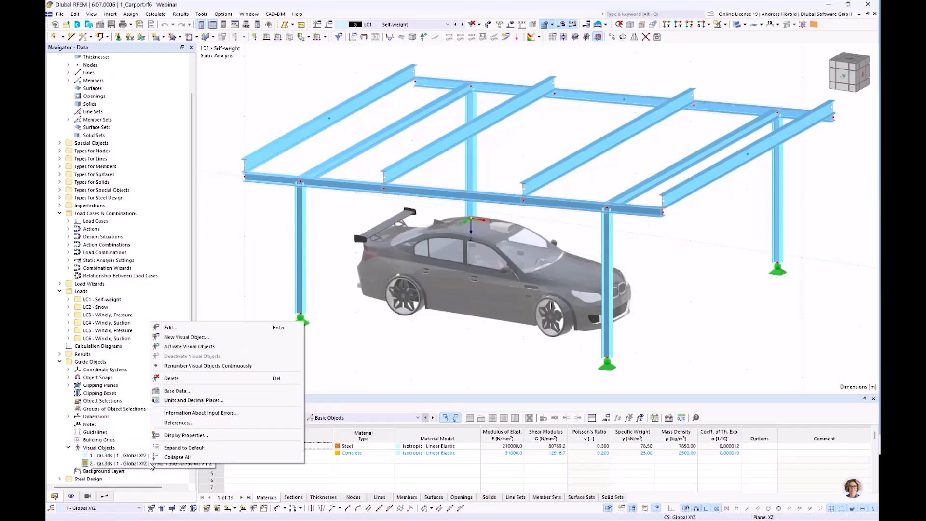
click(201, 346)
ctrl+middle_drag(391, 343, 418, 353)
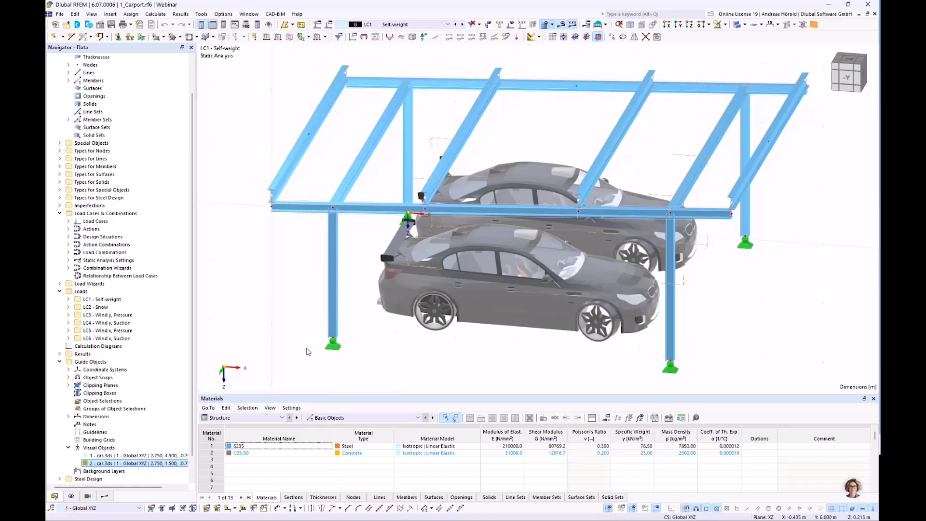
Step: Deactivate both car.3ds visual objects so only the carport structure is displayed
click(151, 456)
right_click(152, 456)
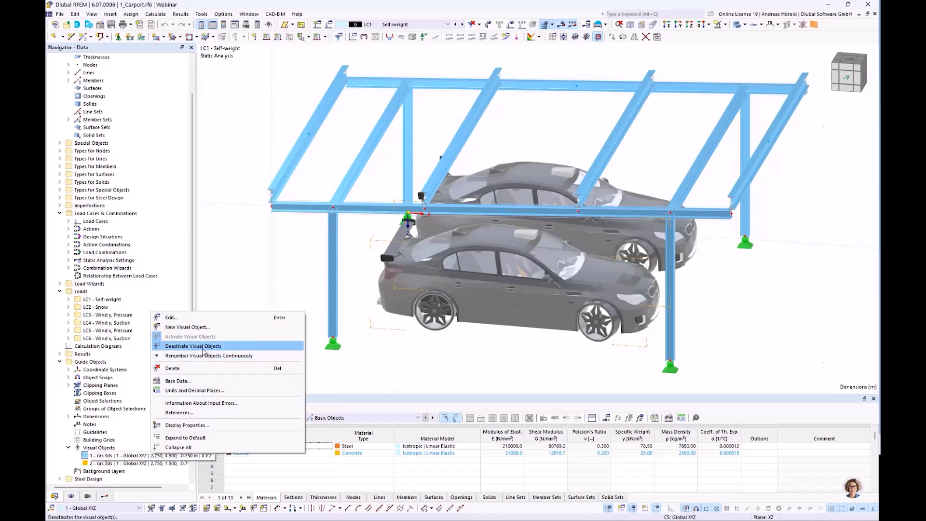
click(203, 345)
right_click(151, 464)
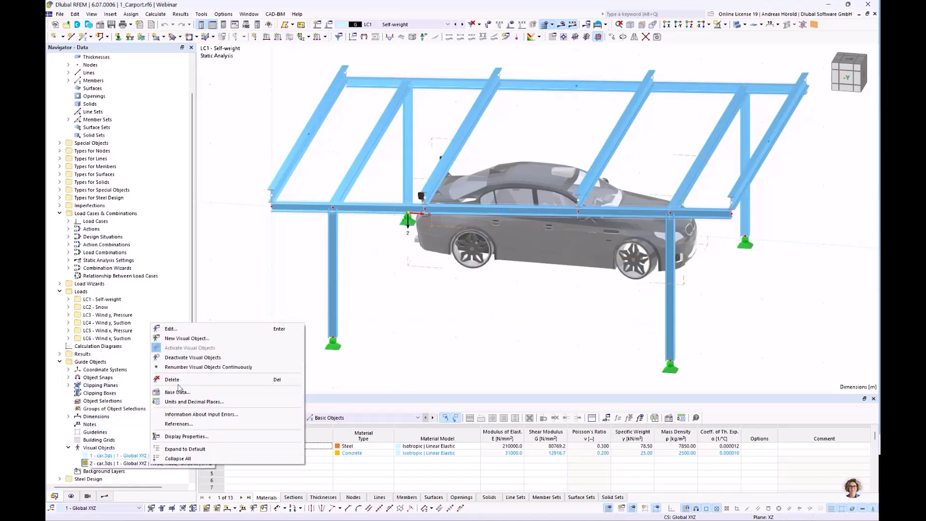
click(192, 358)
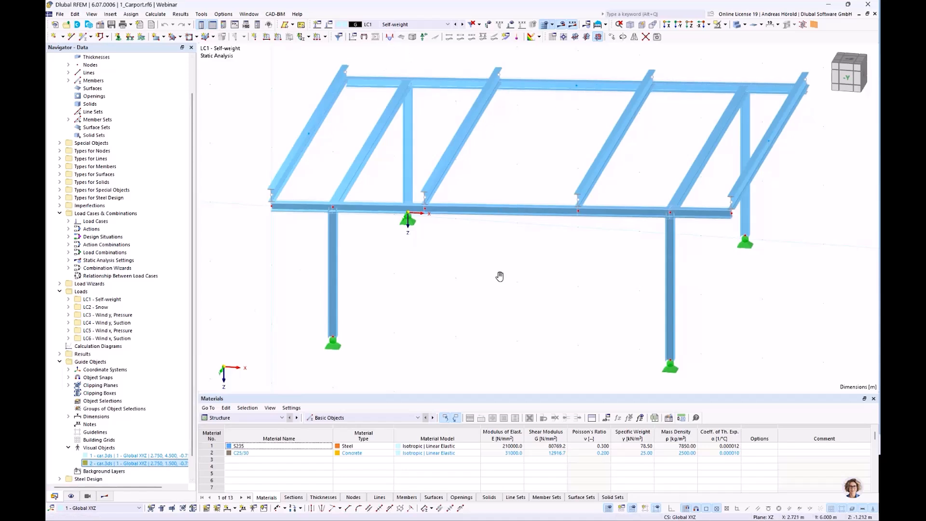
Step: Display the loads on the carport and step through the load cases from LC1 self-weight to LC6 wind x, suction
middle_drag(499, 275, 497, 281)
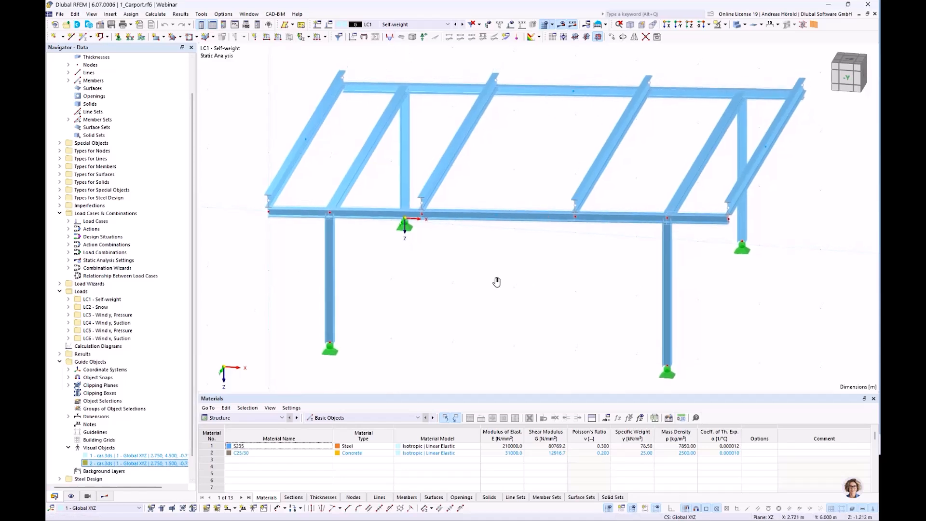
click(512, 26)
middle_drag(486, 271, 488, 285)
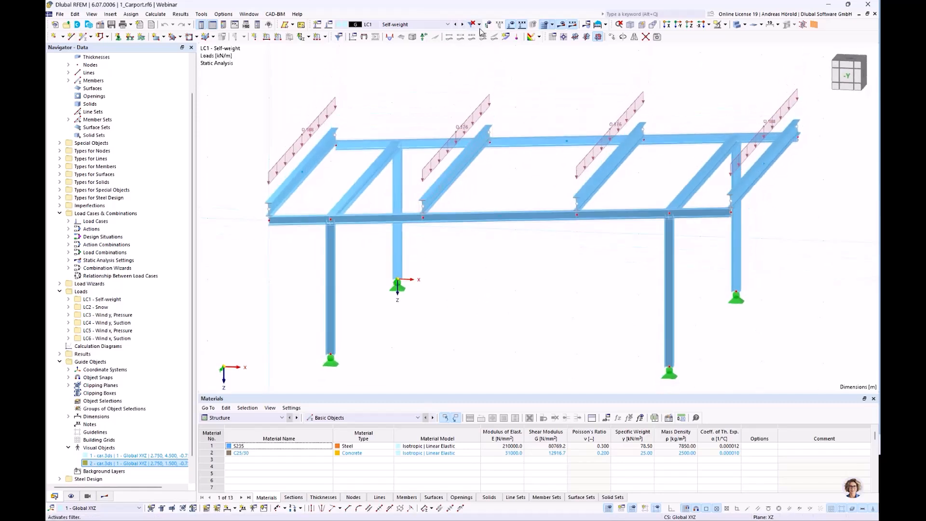
click(462, 24)
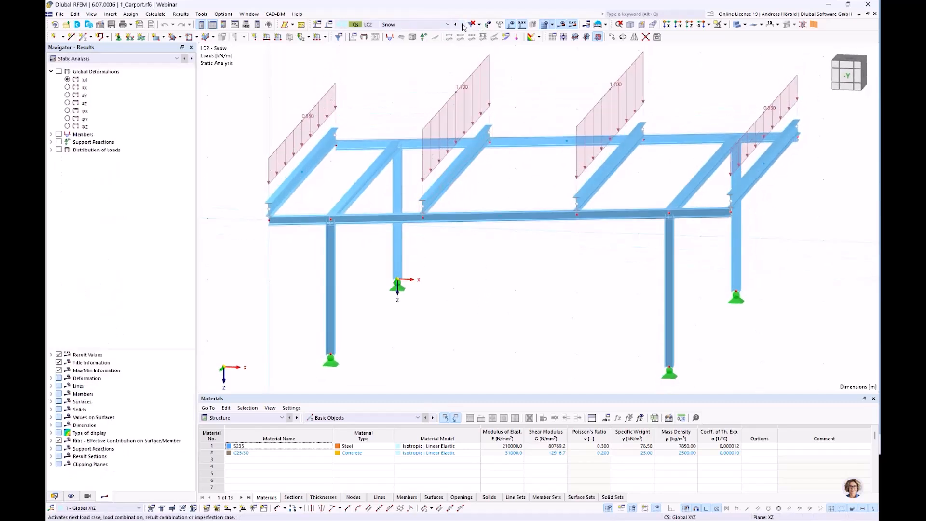
click(463, 25)
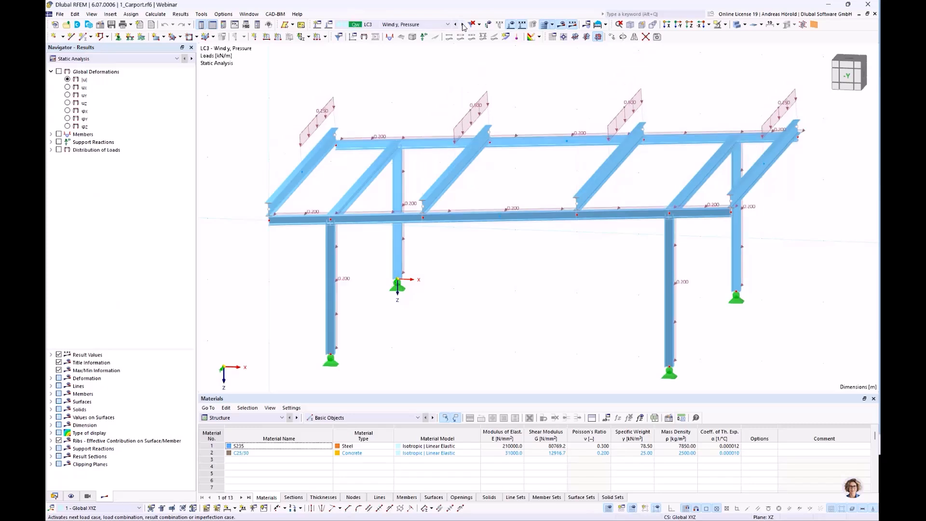
click(462, 25)
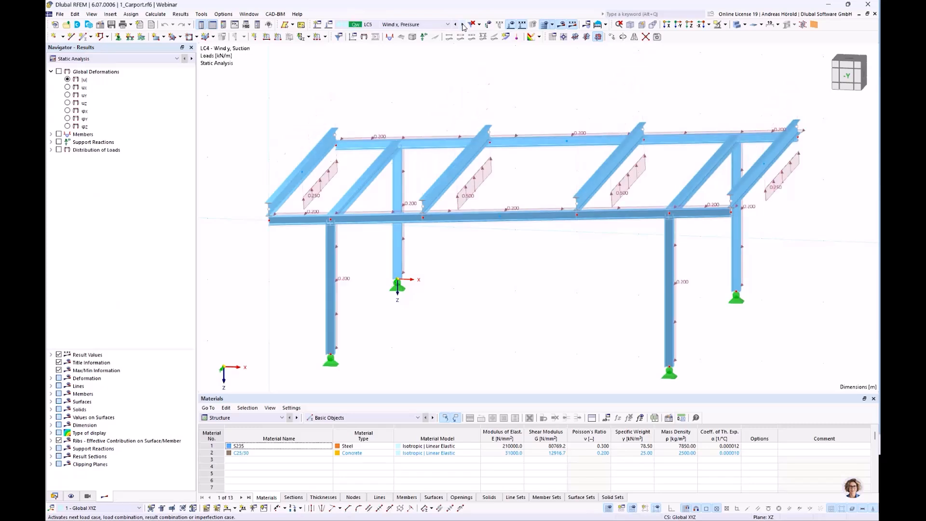
click(462, 24)
click(463, 25)
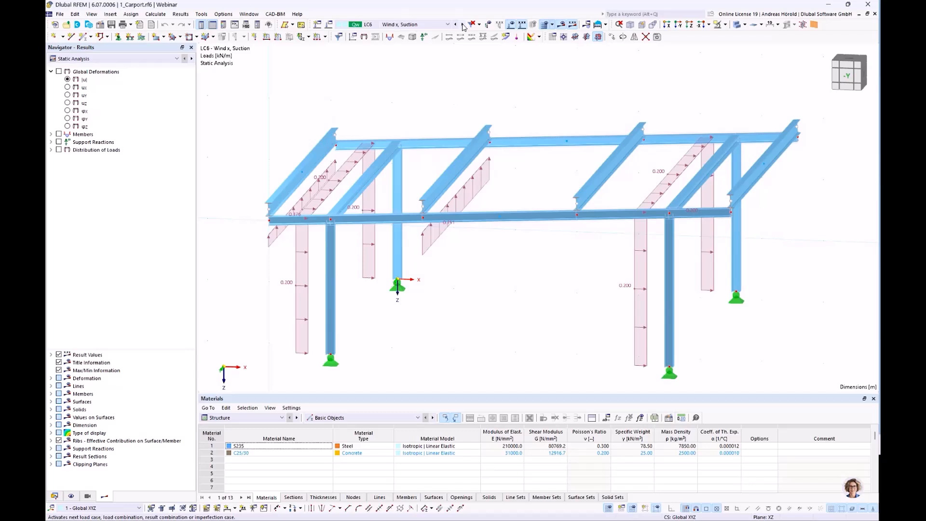
Step: Review the list of design situations and the ULS, SLS and EQU load combinations, keeping LC6 active
click(448, 24)
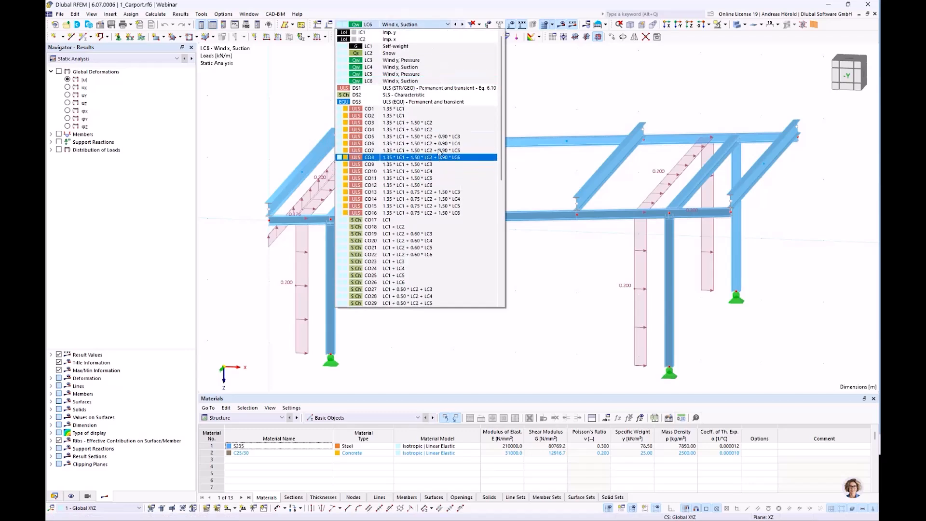
scroll(439, 151, down, 3)
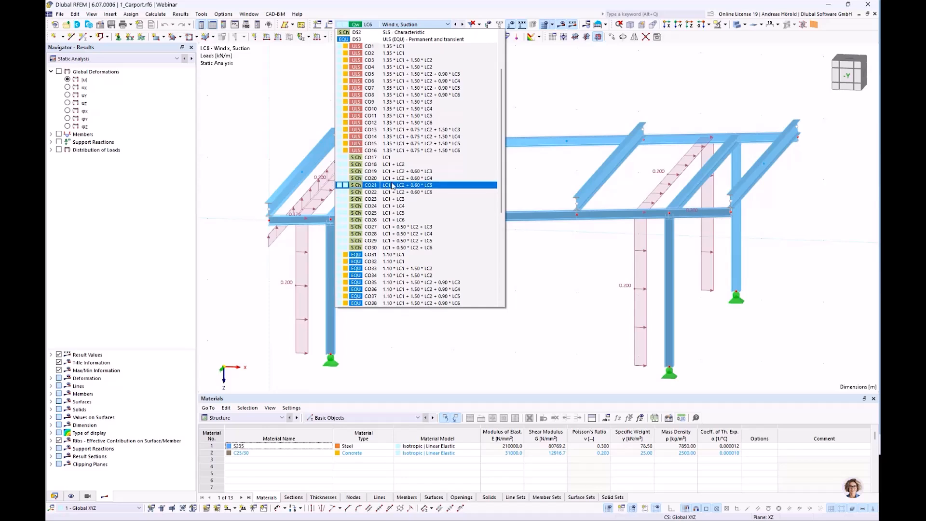
scroll(392, 186, down, 8)
scroll(392, 187, up, 5)
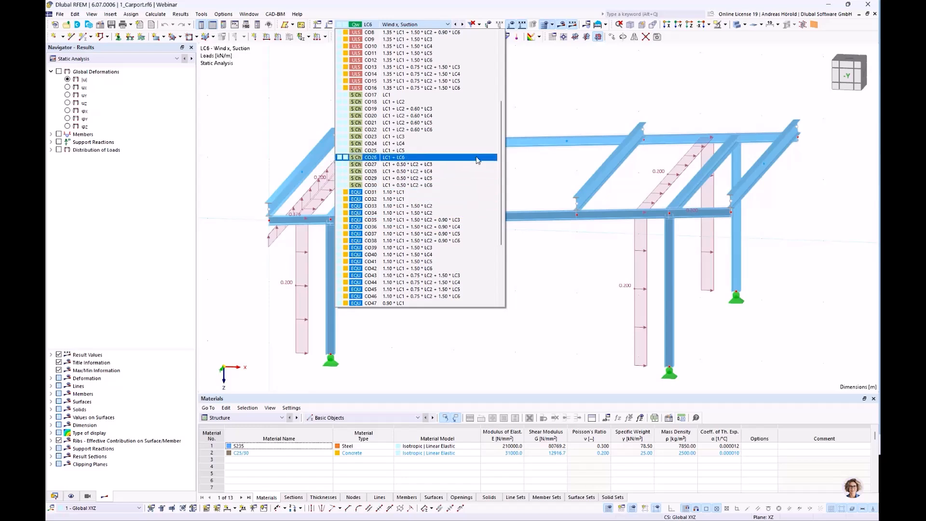
click(535, 174)
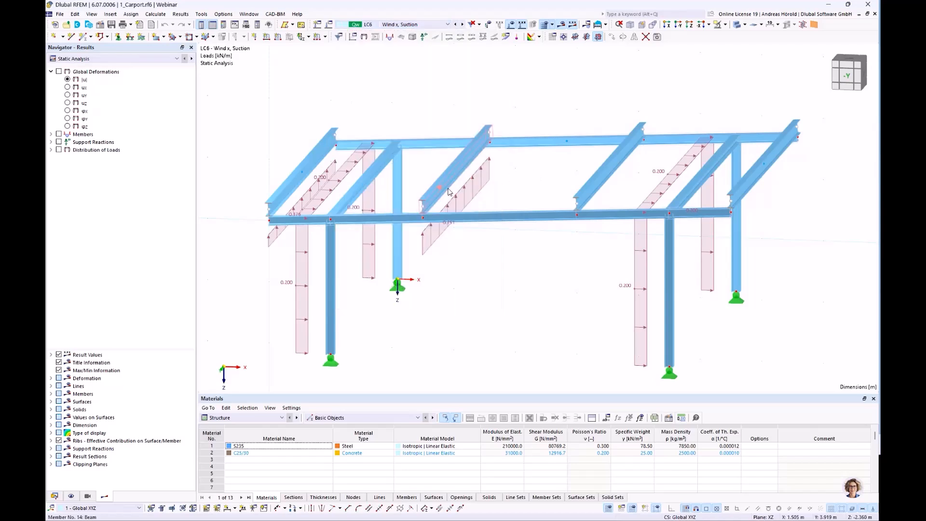
Step: Show the steel design results, enlarge the results table and examine the design ratios listed by member
click(255, 418)
click(223, 474)
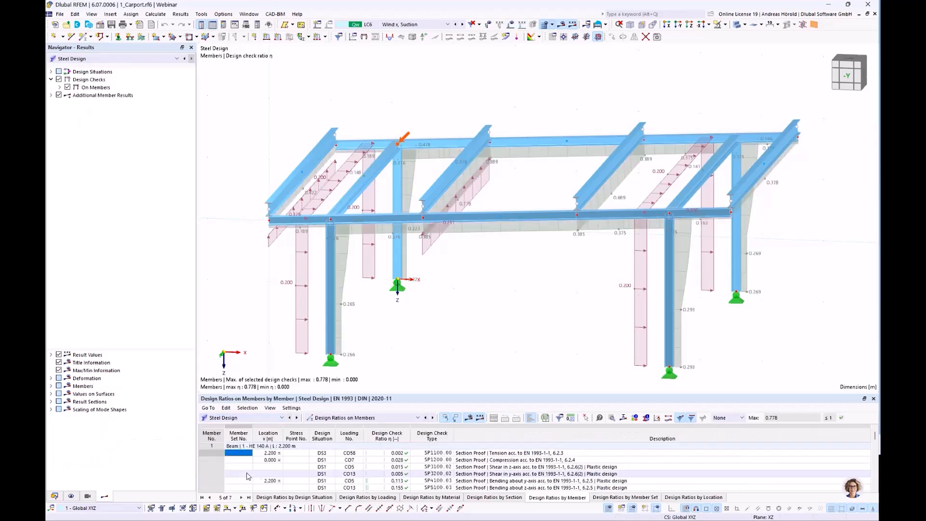
drag(456, 395, 456, 370)
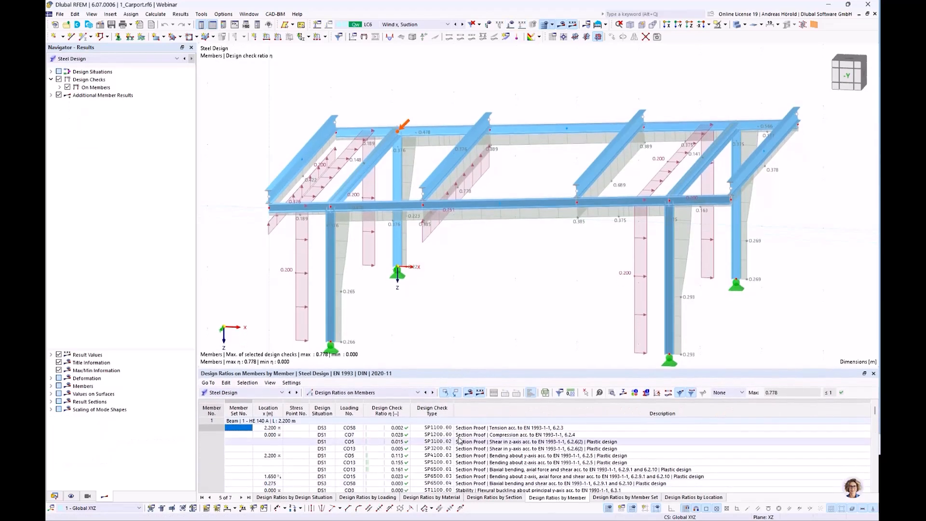
scroll(440, 437, down, 6)
scroll(440, 437, down, 4)
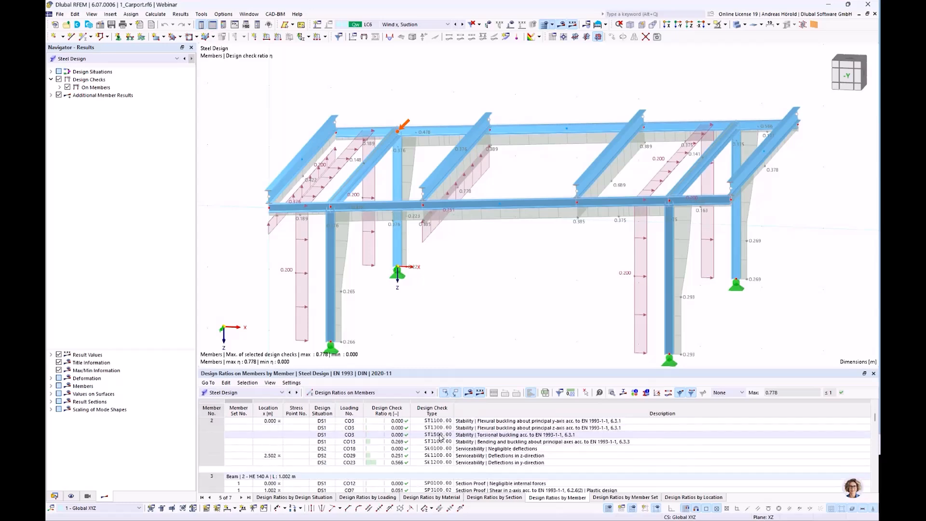
scroll(440, 437, down, 8)
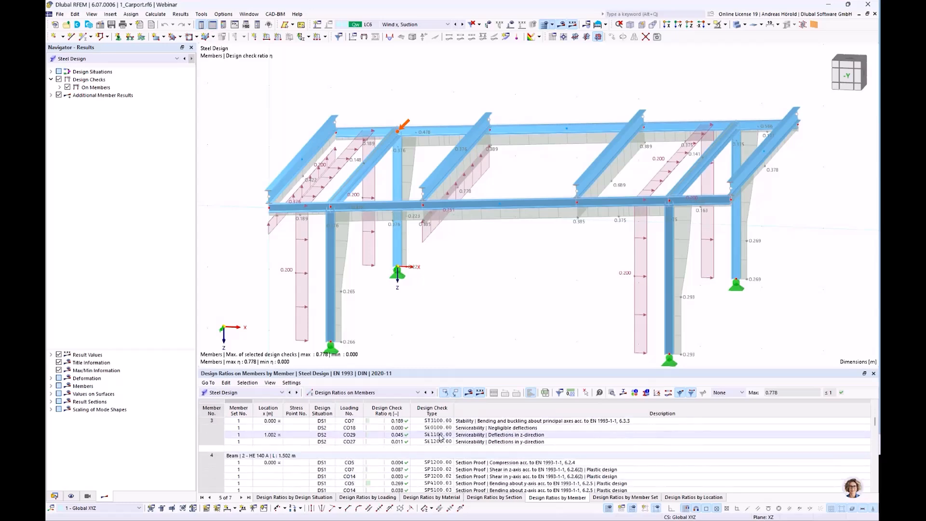
scroll(440, 437, down, 8)
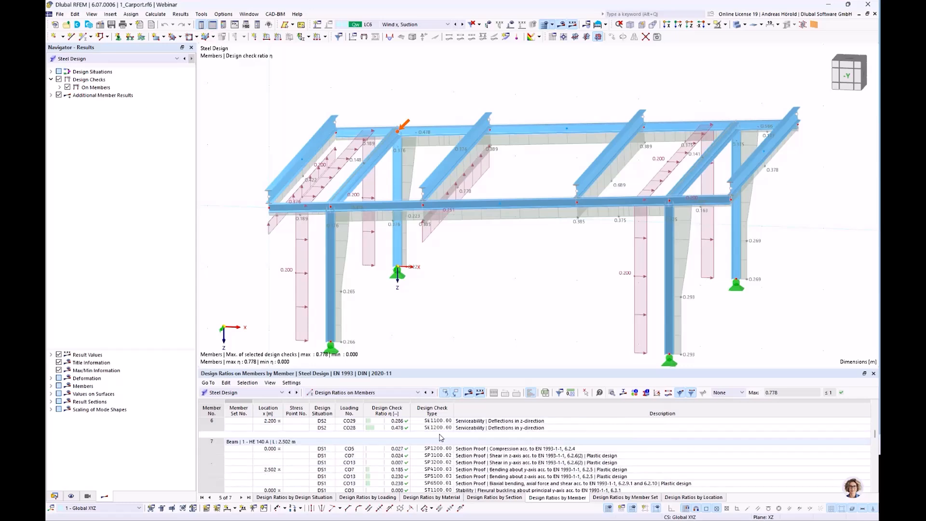
scroll(440, 437, down, 6)
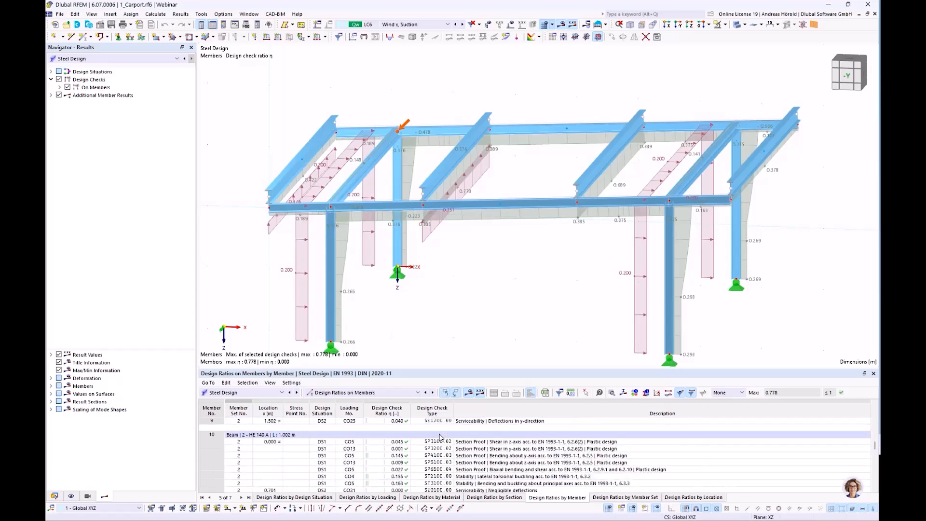
scroll(440, 437, up, 20)
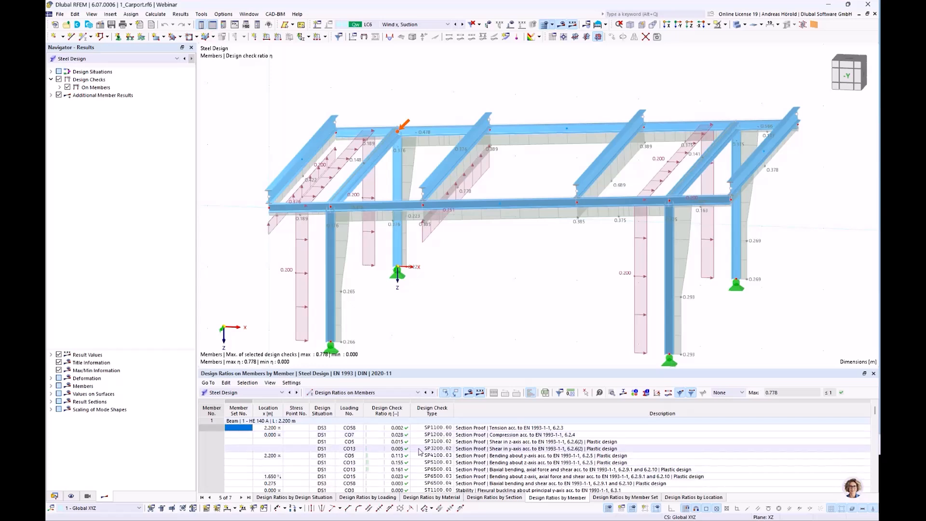
Step: Return the table to the structure's basic objects and the results navigator to Static Analysis, with no members selected
click(239, 393)
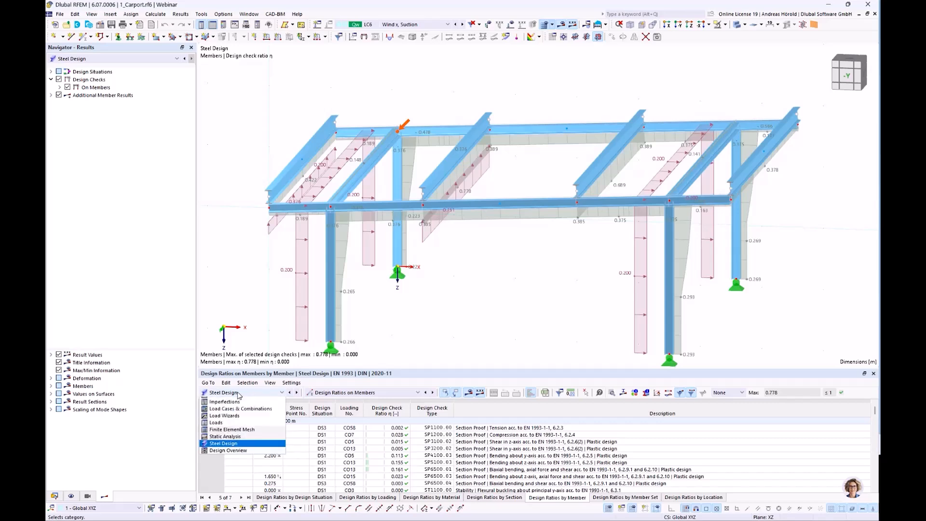
click(227, 400)
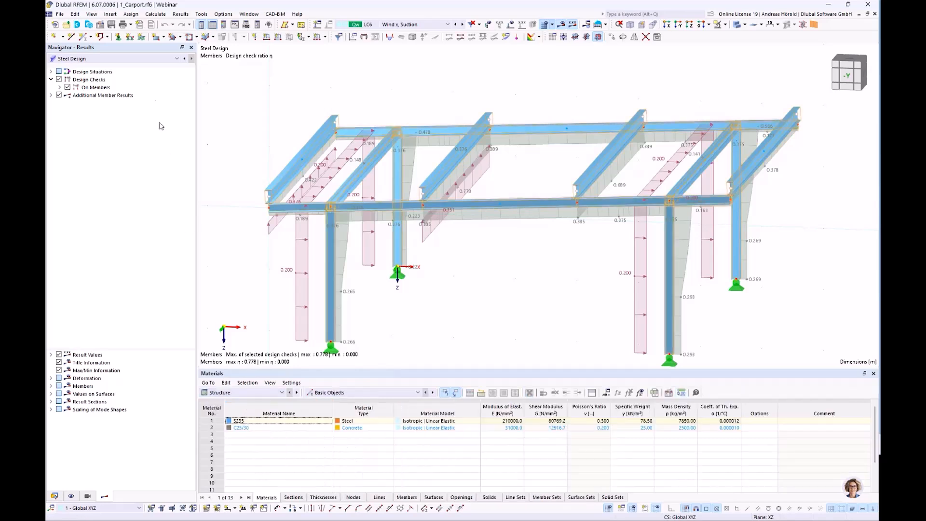
click(134, 60)
click(135, 68)
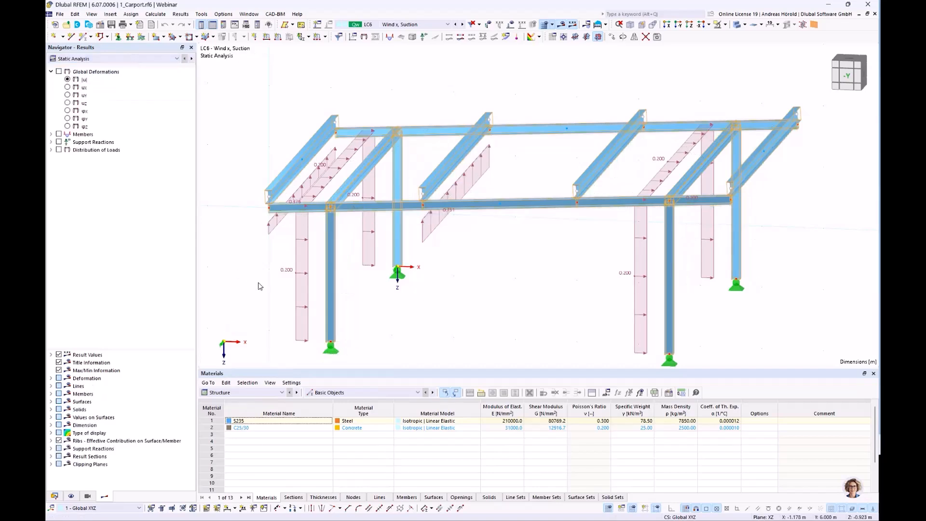
click(495, 292)
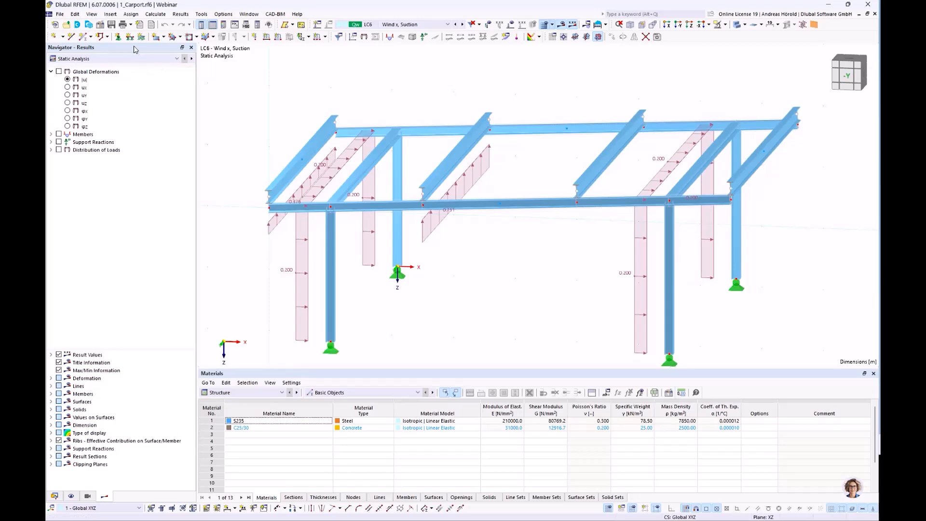
Step: Review the activated add-ons and the design and steel joint standards in the model's base data, accepting the settings
click(101, 25)
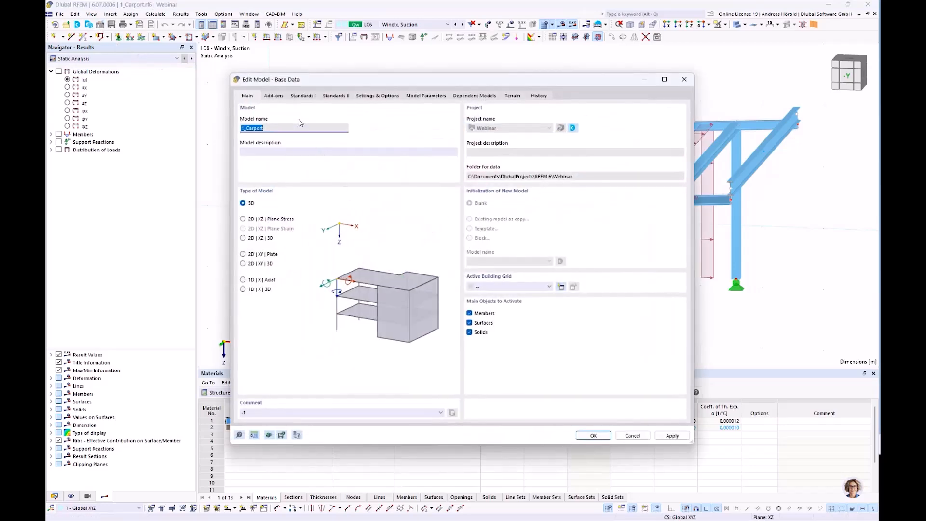
click(273, 96)
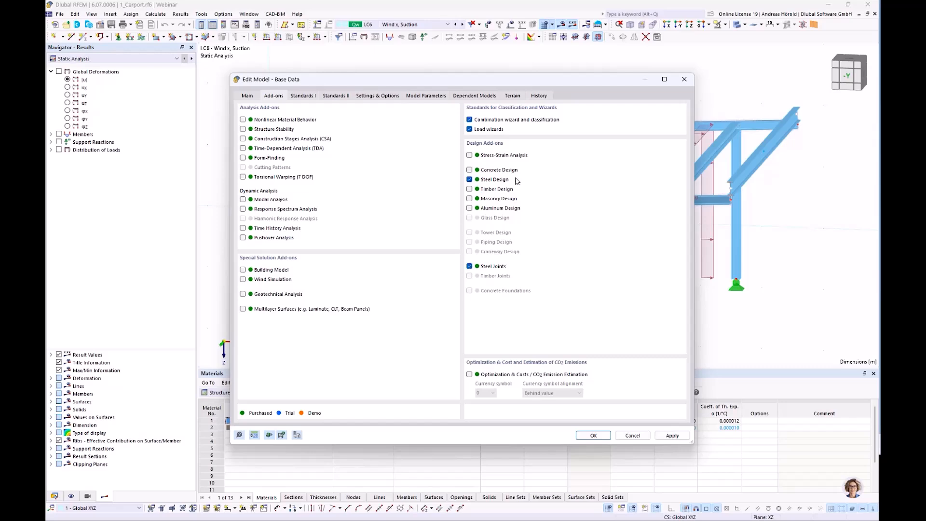
drag(540, 82, 382, 75)
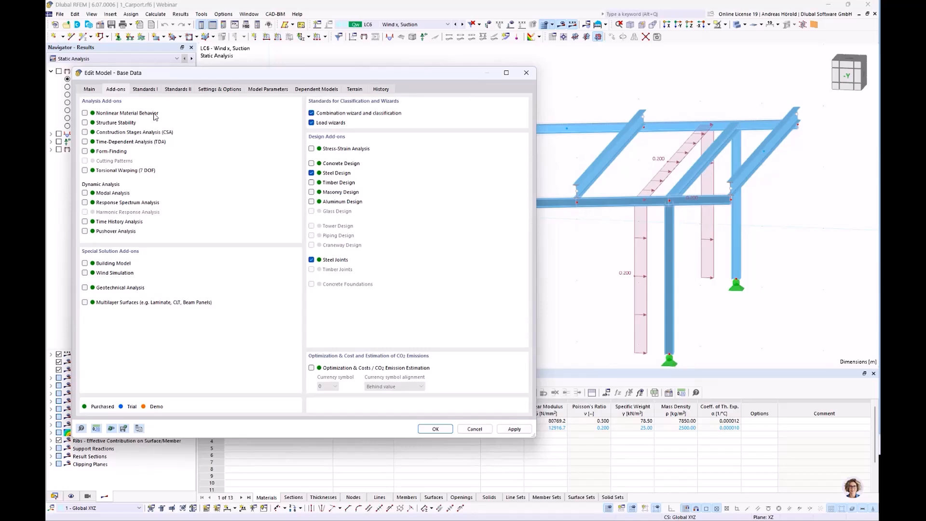
click(146, 89)
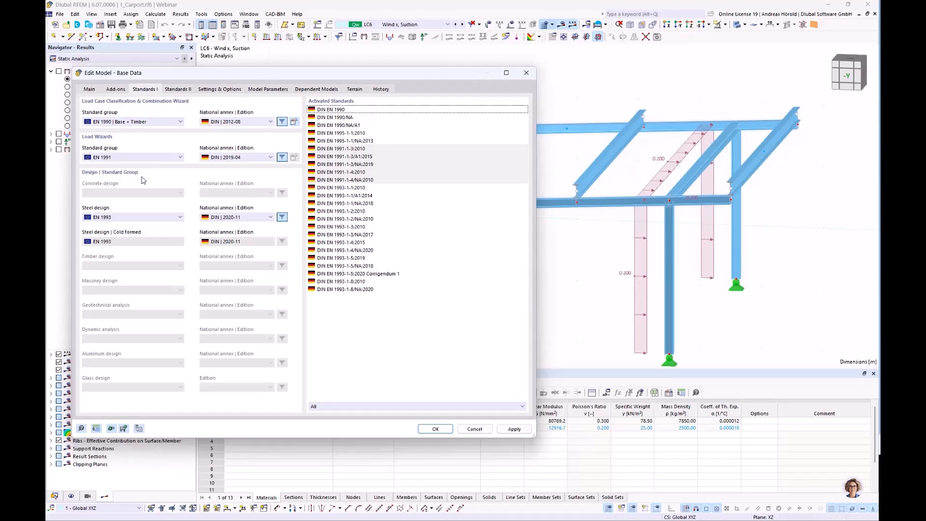
click(182, 88)
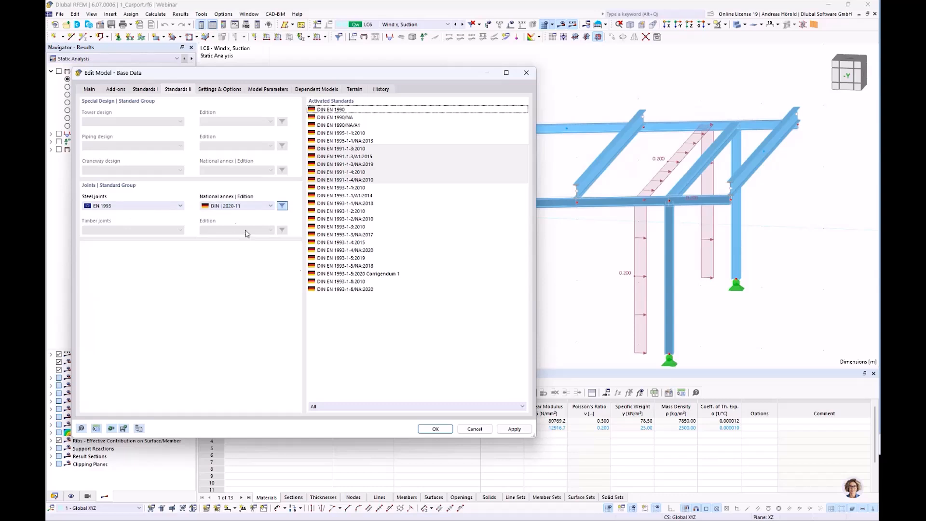
click(436, 429)
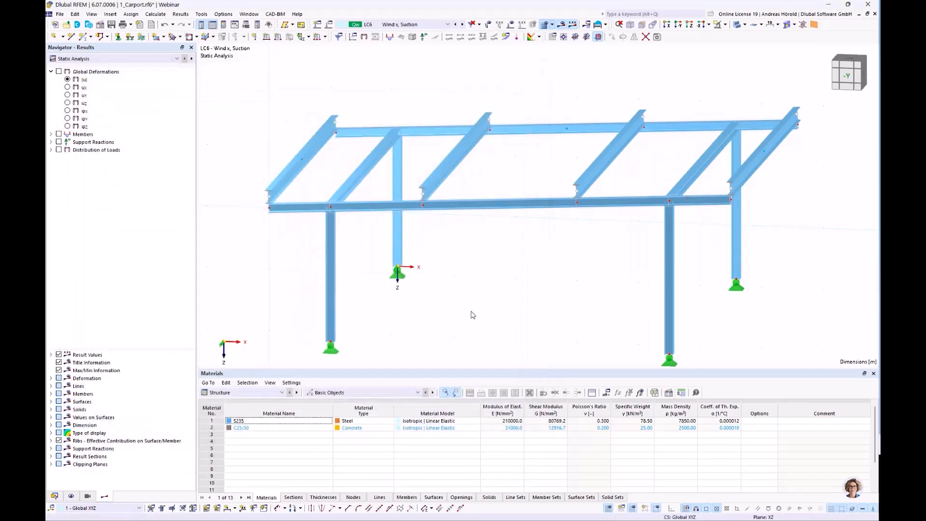
Step: Create a new steel joint at the base node of the front column (node 7) and check its assigned member
scroll(473, 314, down, 1)
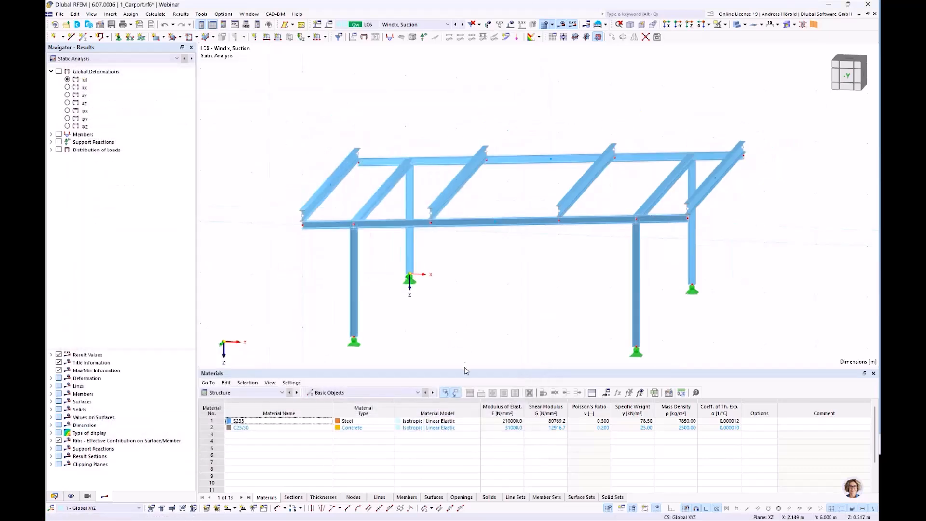
ctrl+middle_drag(458, 315, 466, 276)
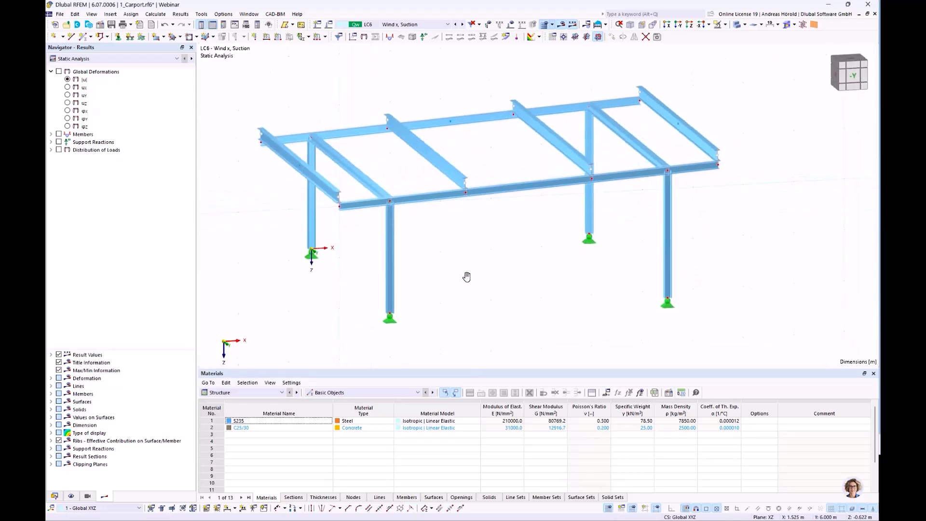
right_click(391, 317)
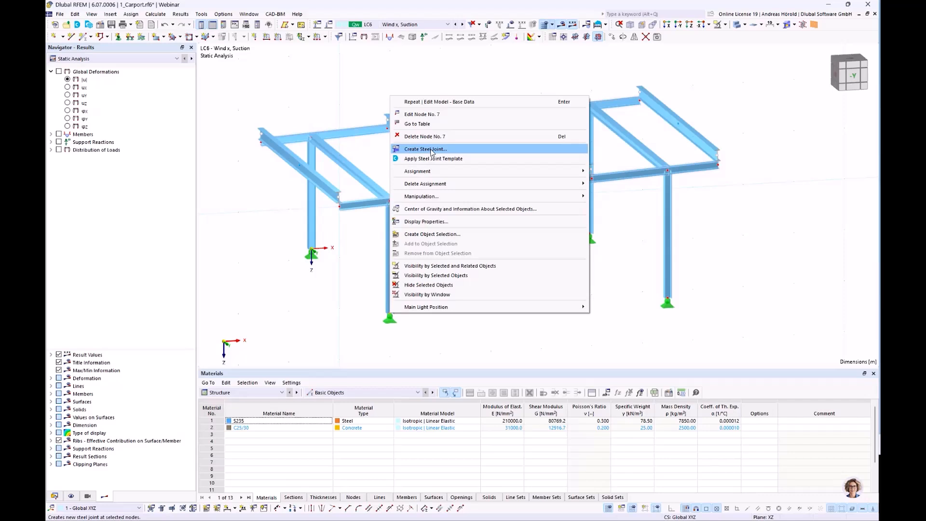
click(432, 150)
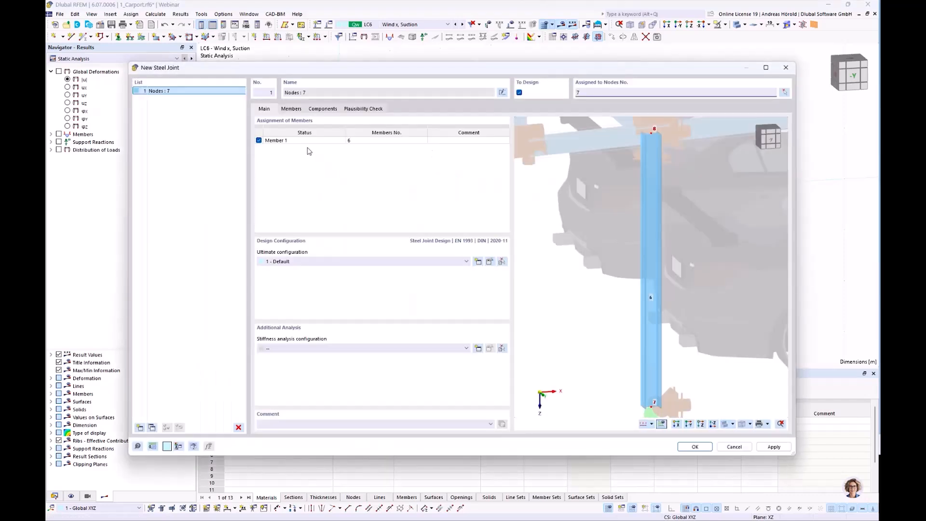
click(292, 109)
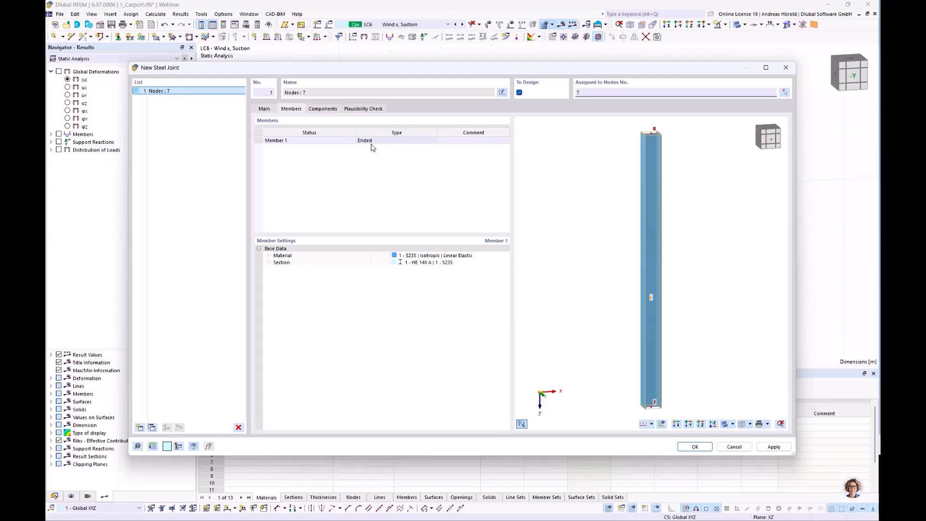
click(263, 109)
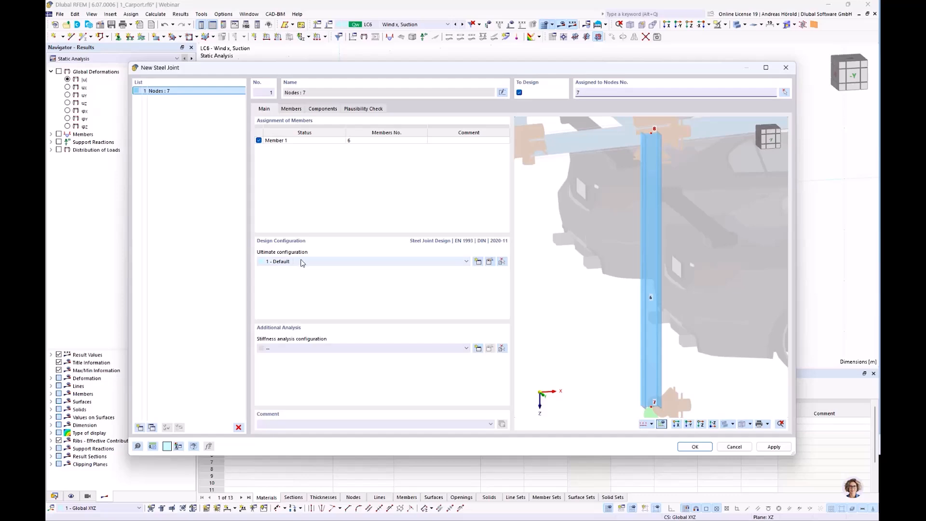
Step: Review the joint's default ultimate configuration, including the limit plastic strains for plates and welds, and leave it without changes
click(490, 261)
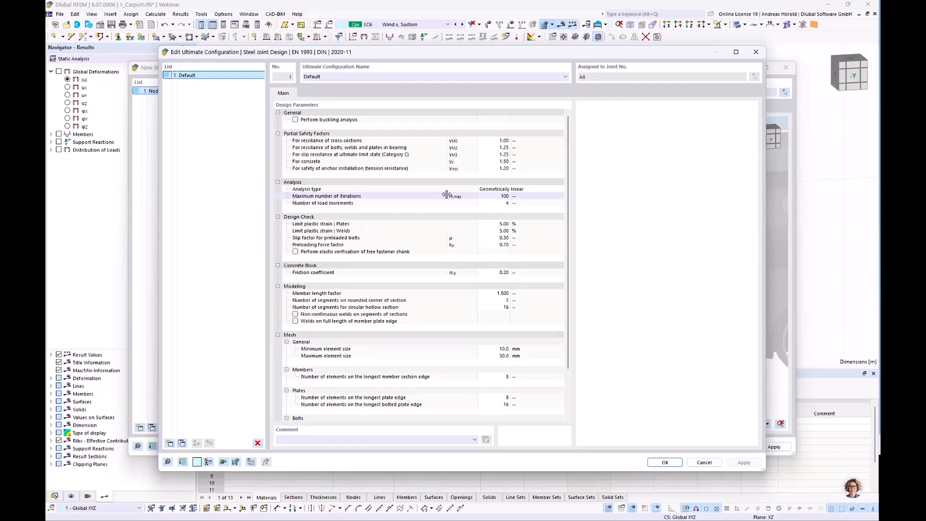
click(504, 232)
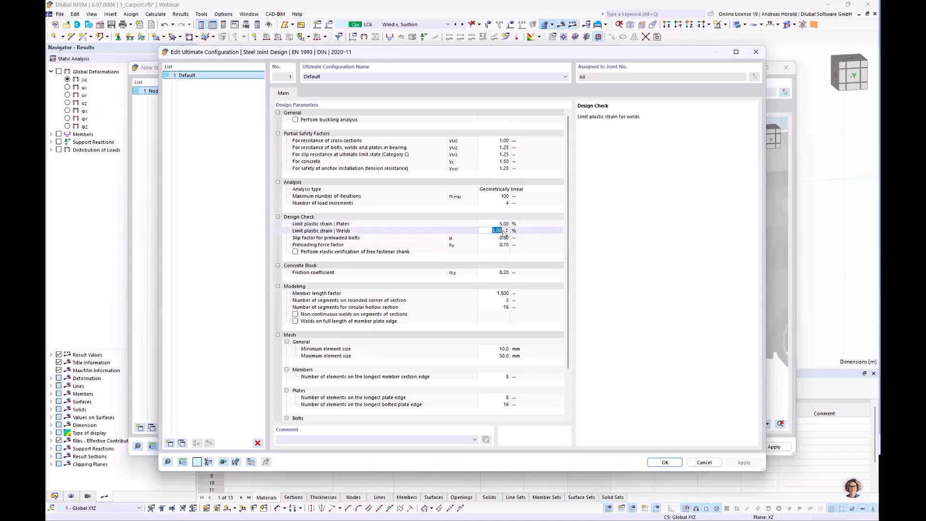
click(504, 224)
click(705, 463)
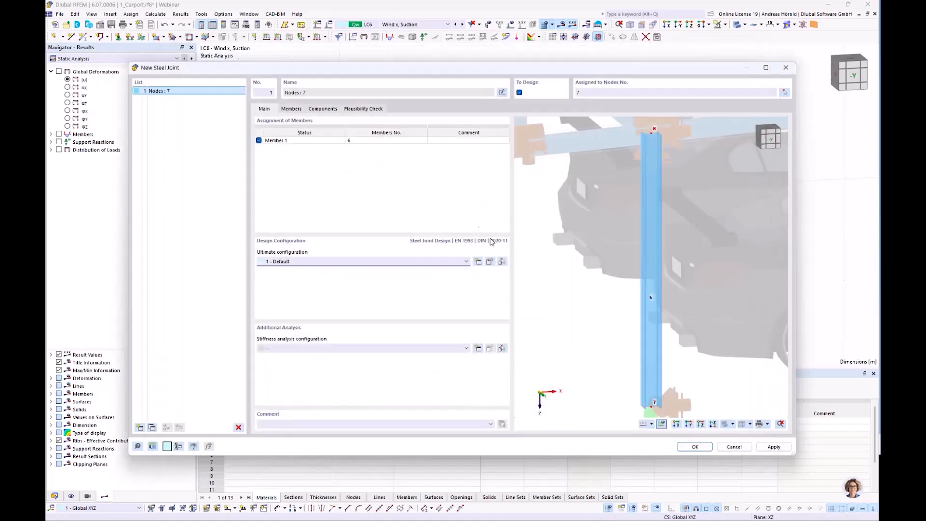
Step: Add a Base Plate component to the steel joint and inspect the plate, anchors and concrete block in the preview
click(293, 109)
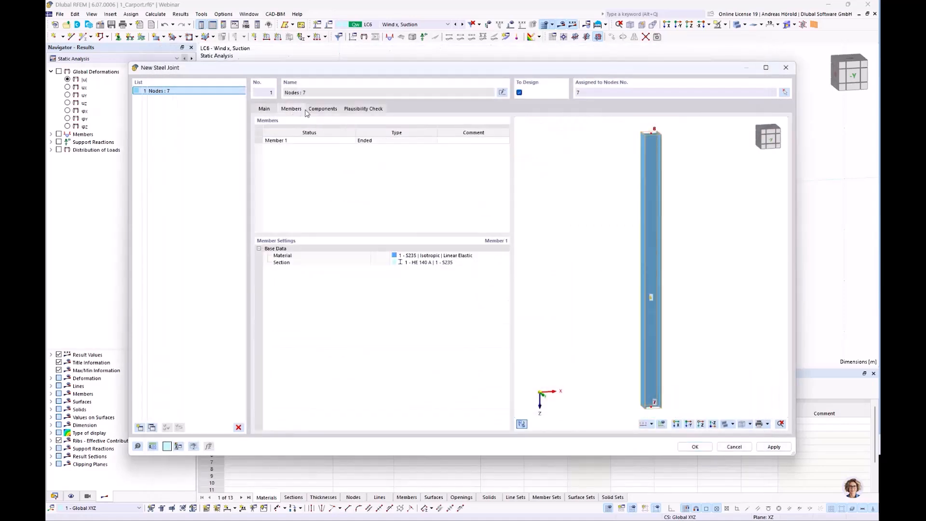
click(323, 110)
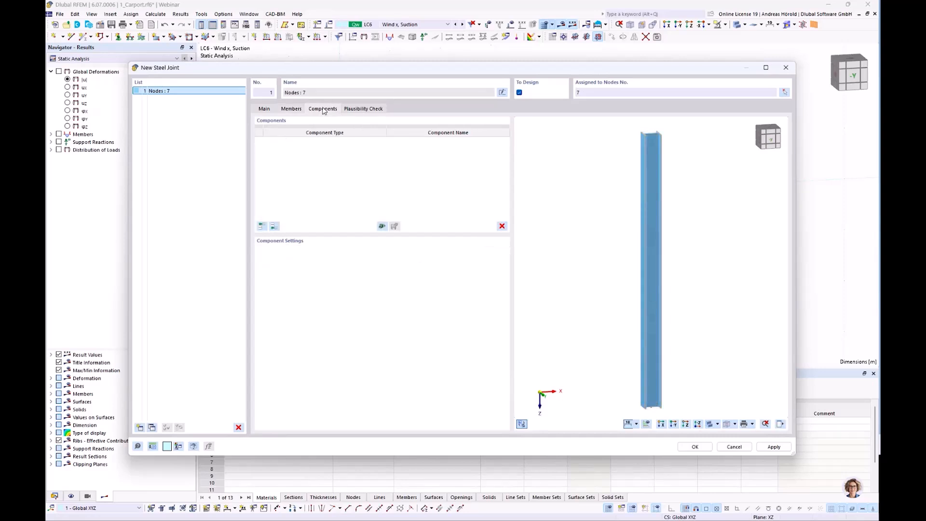
click(262, 227)
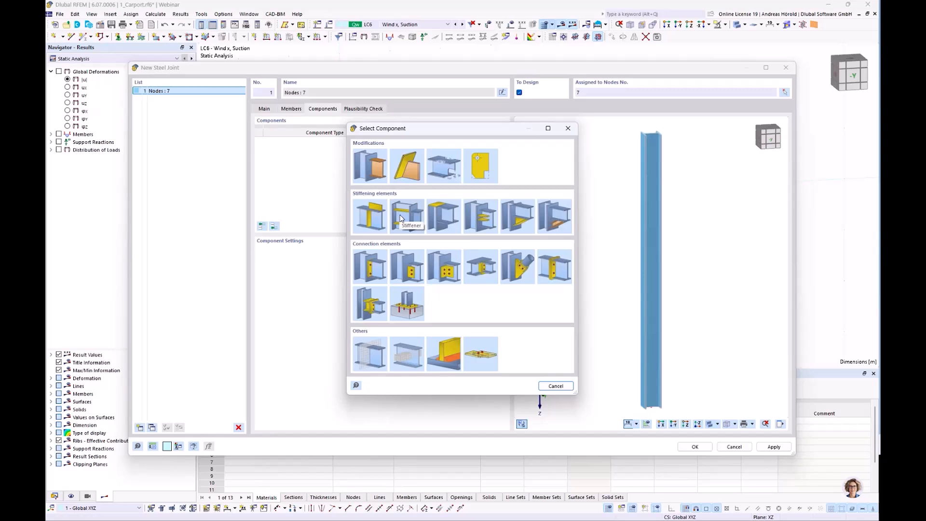
click(406, 305)
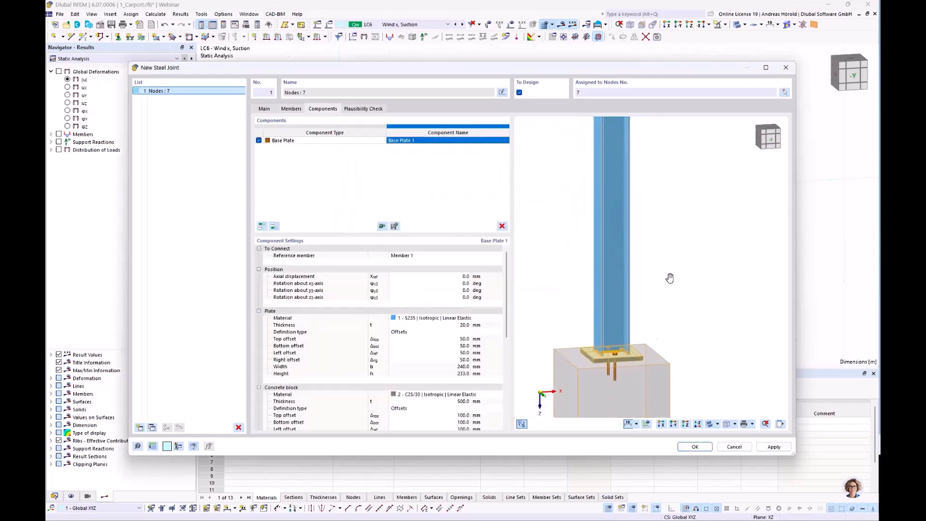
ctrl+middle_drag(569, 359, 613, 372)
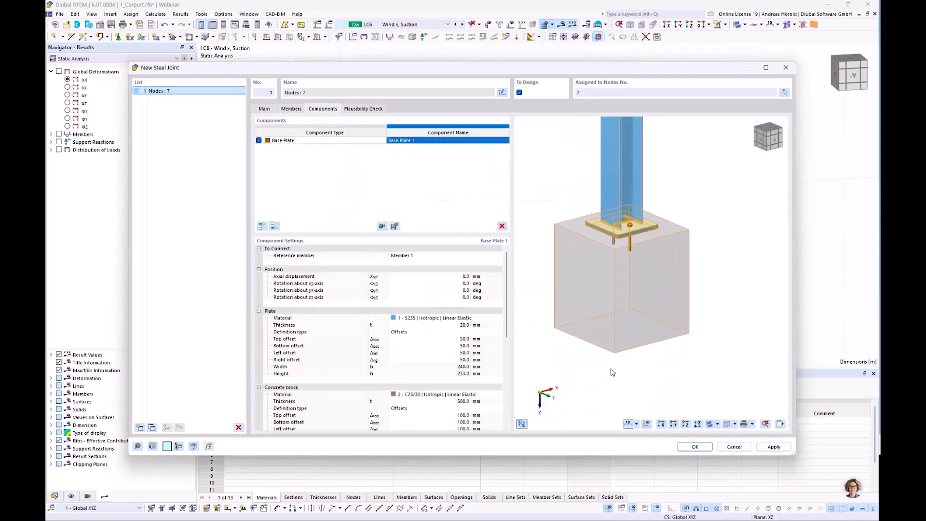
scroll(620, 323, up, 3)
scroll(619, 322, down, 2)
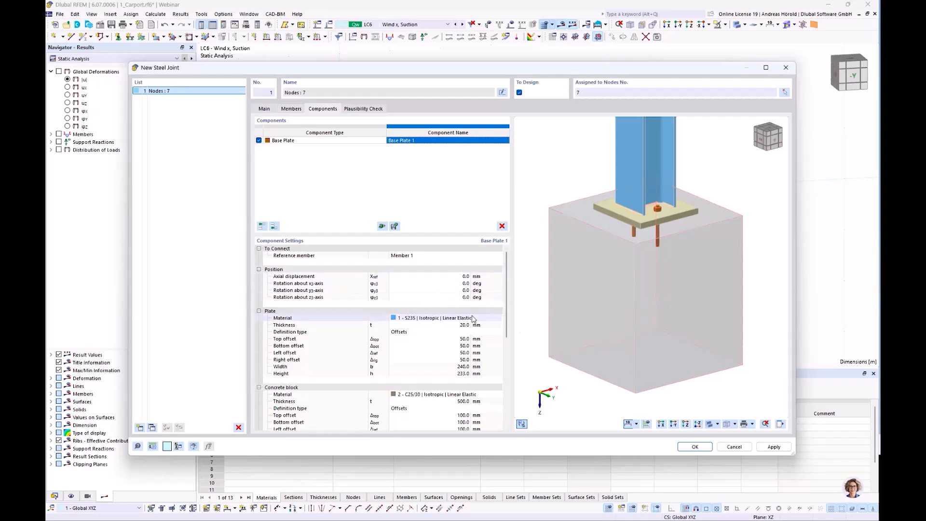
Step: Set the base plate's thickness to 10 mm and its top, bottom, left and right offsets to 10 mm each
scroll(471, 323, down, 1)
click(461, 305)
text(10)
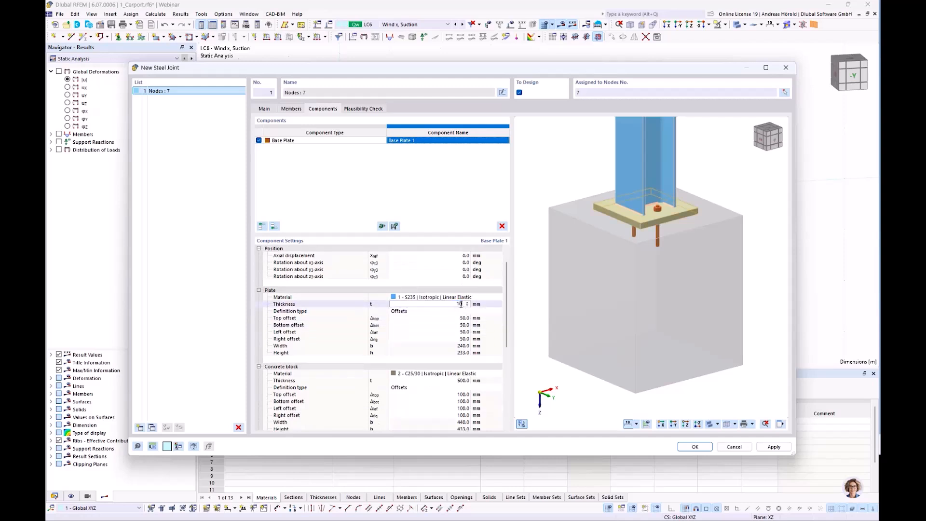
click(463, 319)
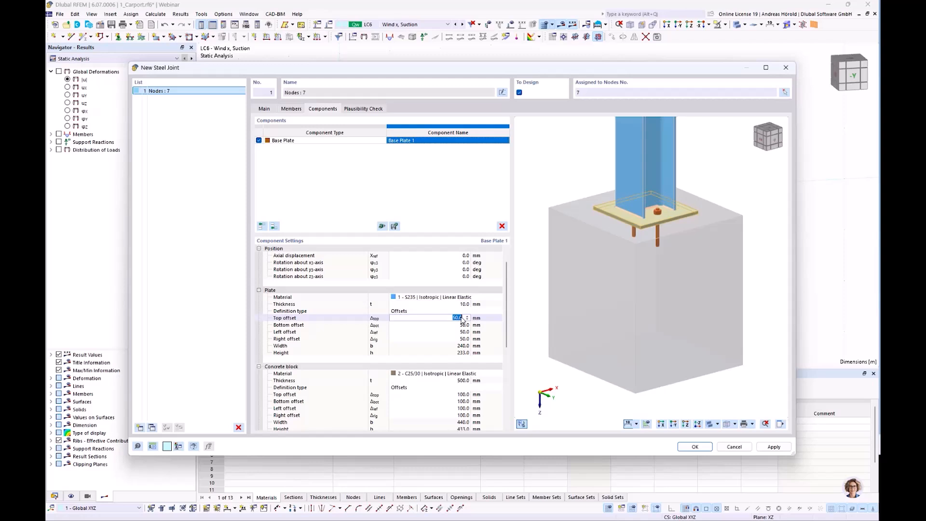
key(BackSpace)
text(10)
key(Tab)
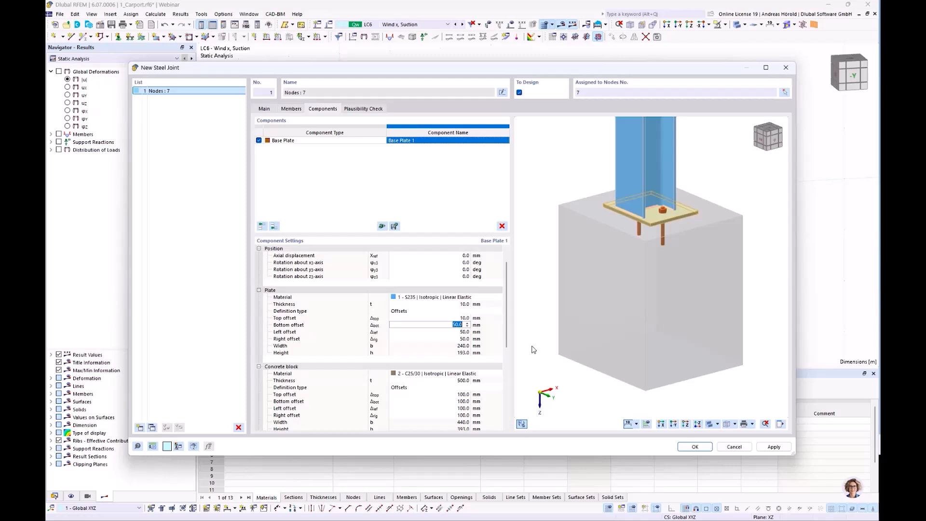
text(10)
key(Tab)
text(10)
key(Tab)
text(10)
key(Tab)
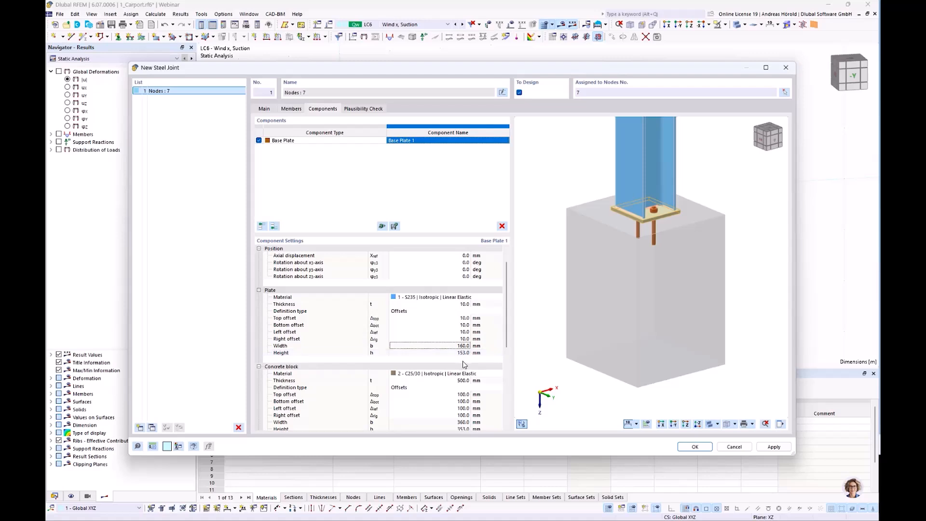
Step: Set the concrete block's thickness to 200 mm and its top, bottom, left and right offsets to 10 mm each
scroll(461, 394, down, 3)
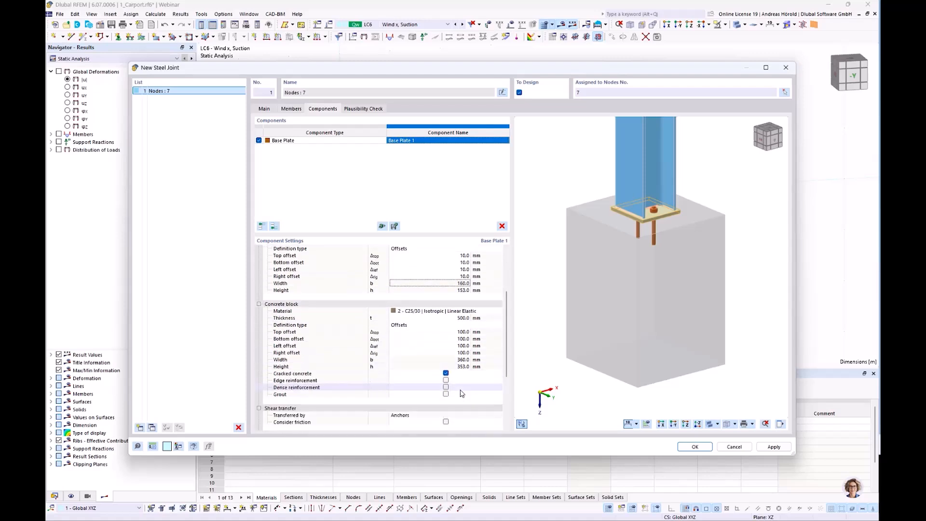
click(459, 318)
text(20)
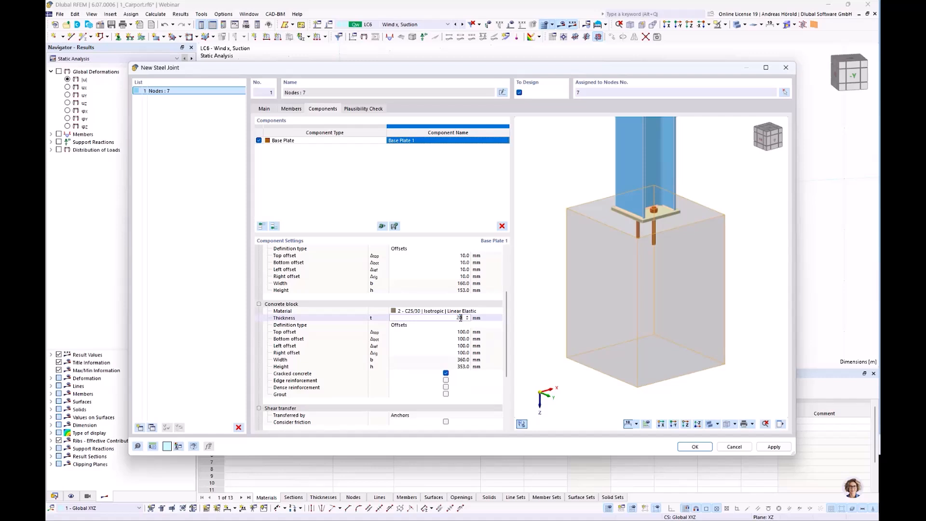
text(0)
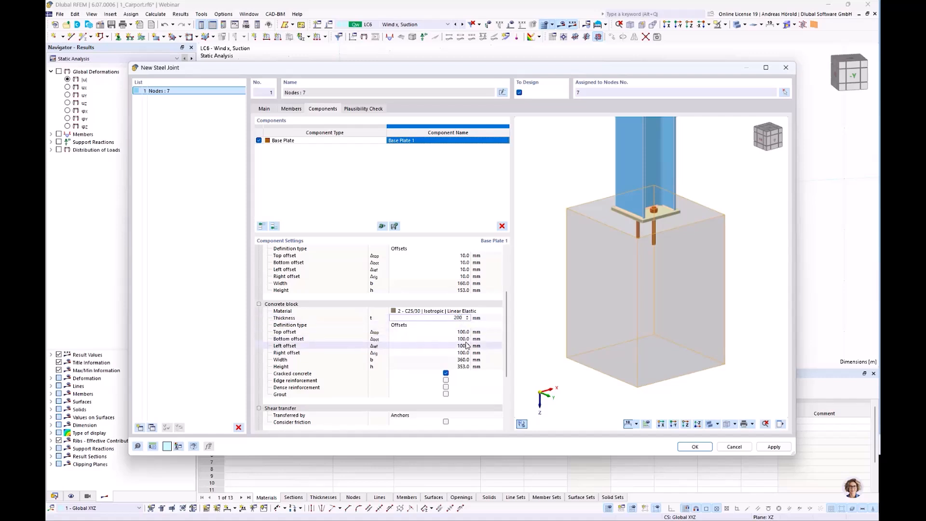
click(464, 332)
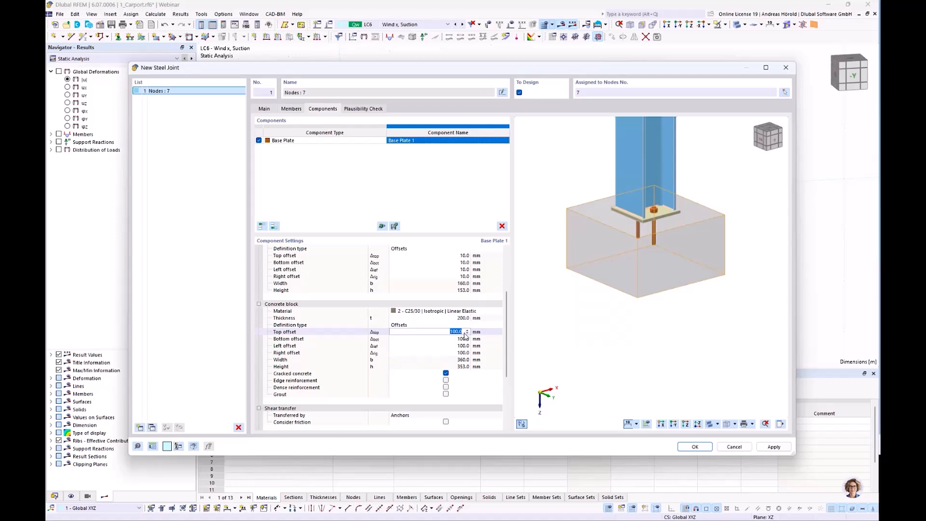
text(10)
key(Tab)
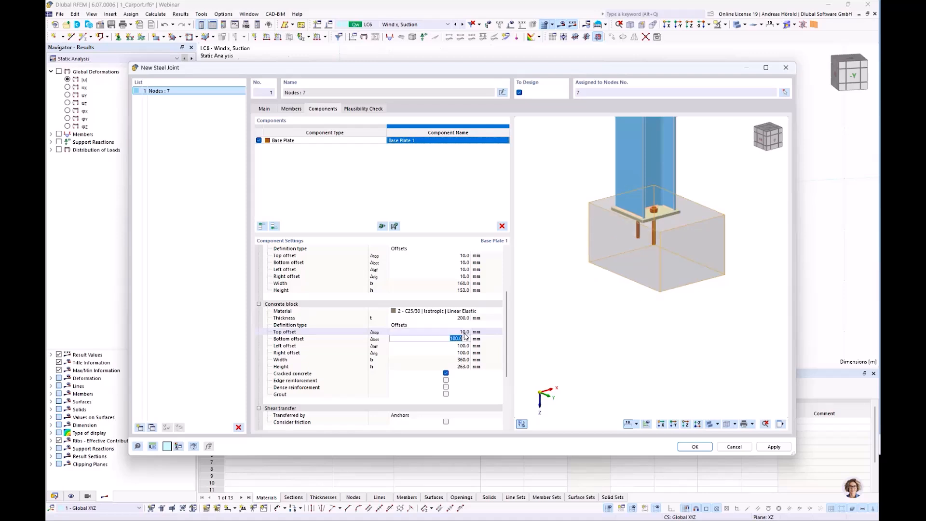
text(10)
key(Tab)
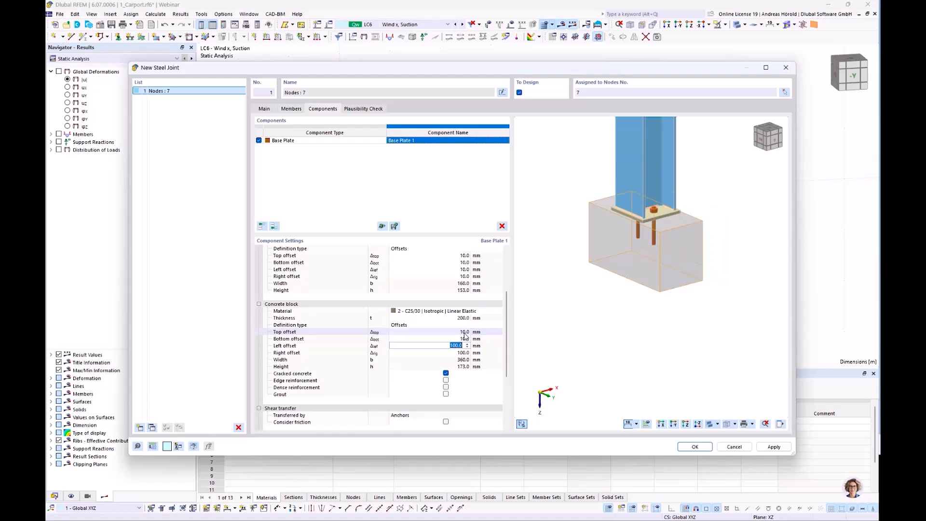
text(10)
key(Tab)
text(10)
key(Tab)
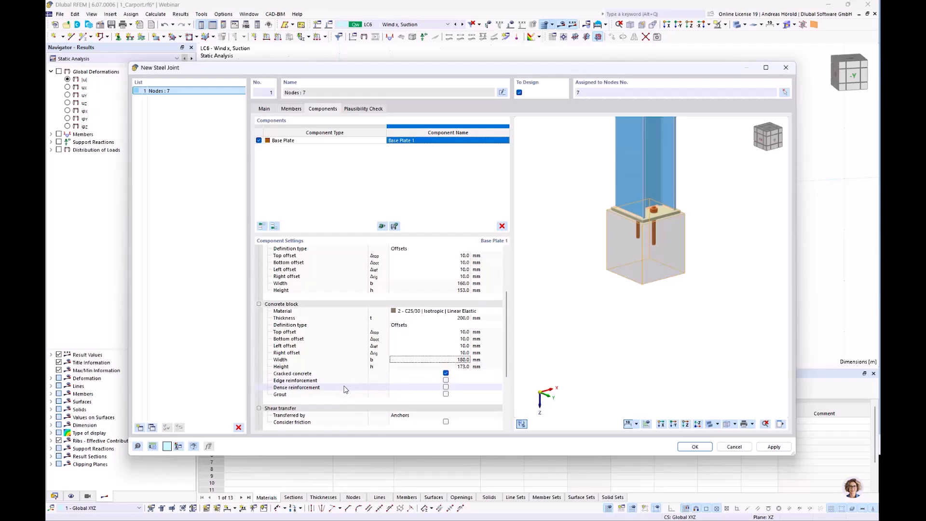
Step: Try the grout option beneath the base plate, view it in the preview and switch it off again
click(447, 395)
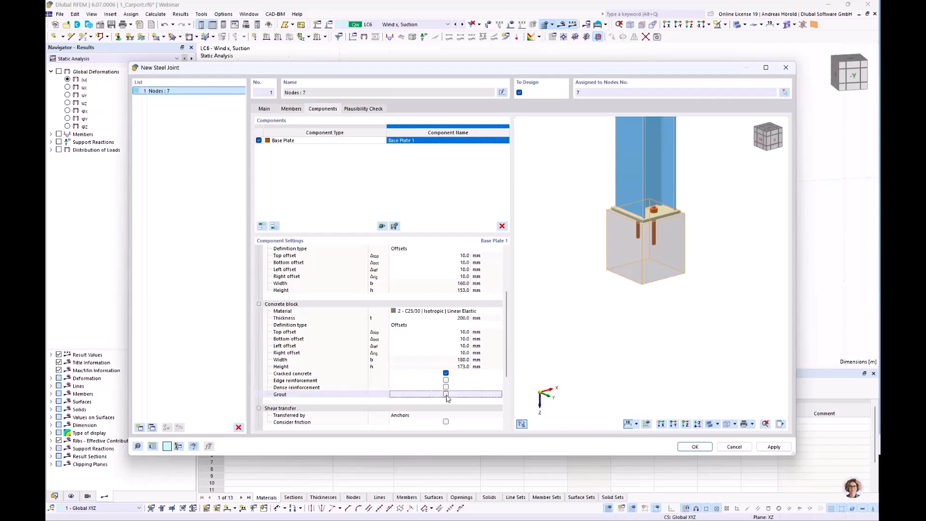
click(447, 394)
scroll(633, 185, up, 5)
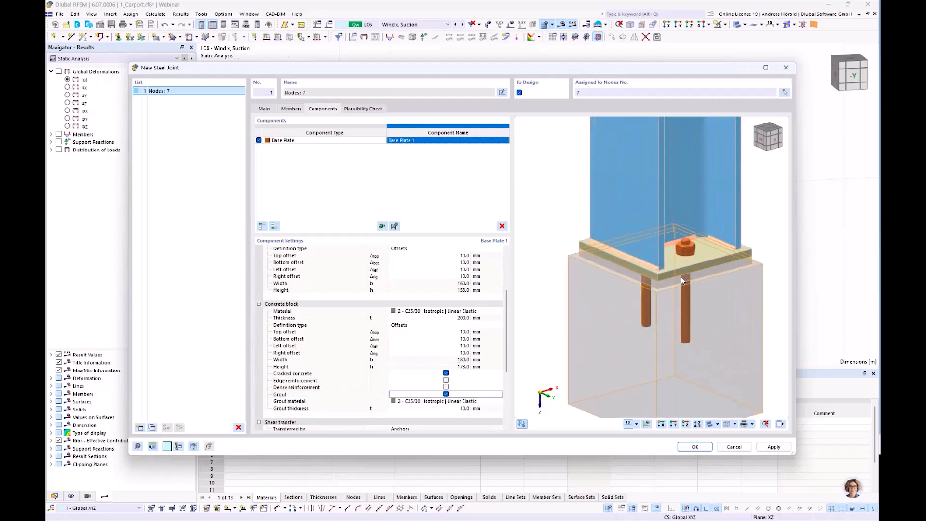
click(446, 395)
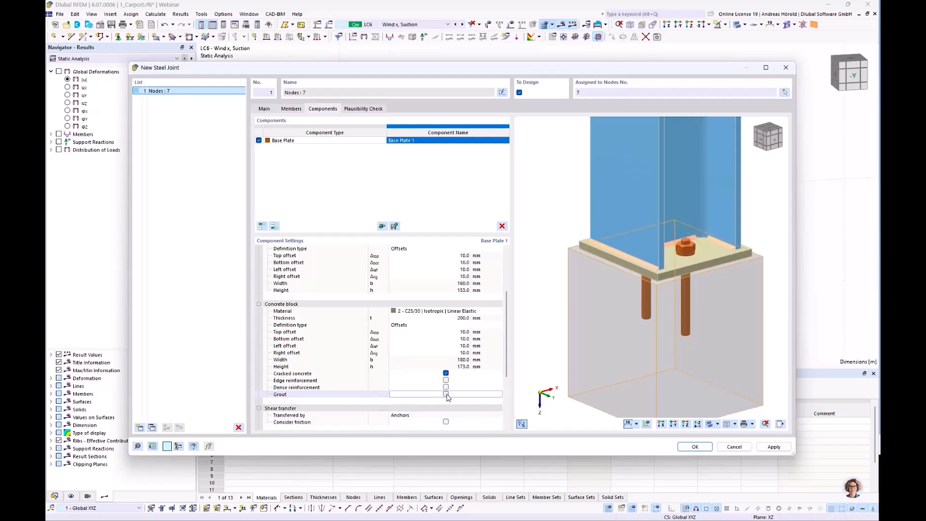
Step: Set the strength grade of the base plate's M12 anchors to 4.6
scroll(463, 367, down, 4)
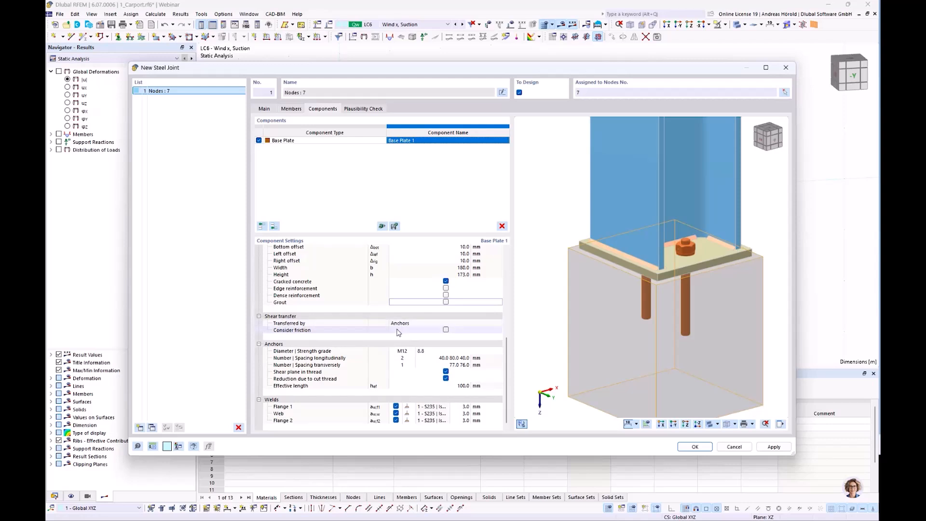
click(446, 330)
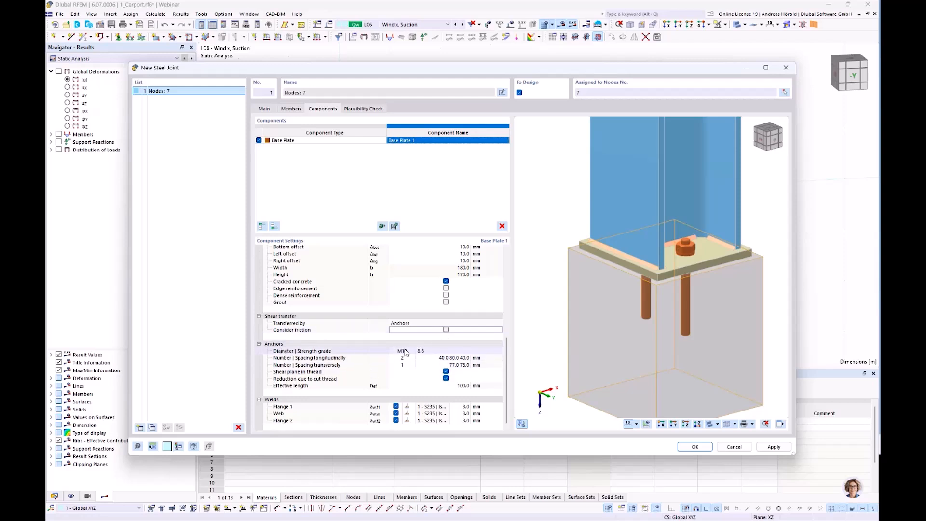
click(410, 352)
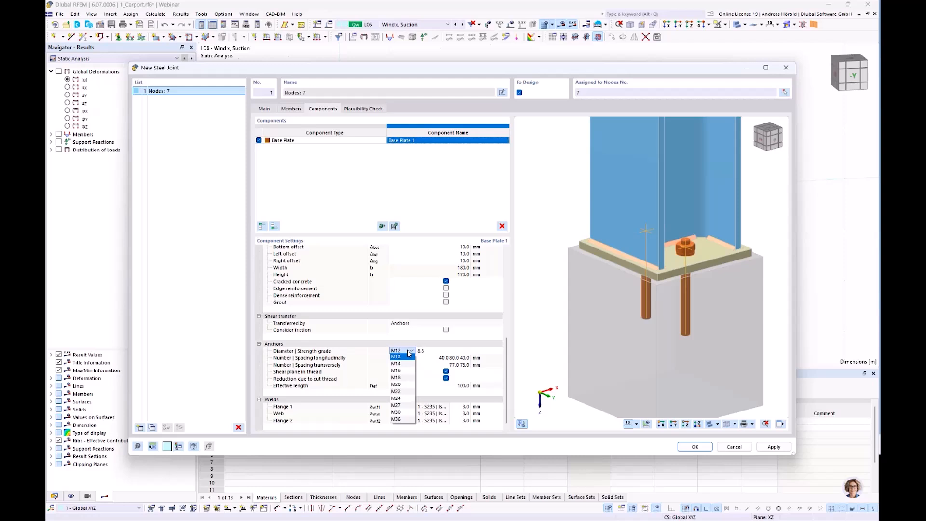
click(427, 352)
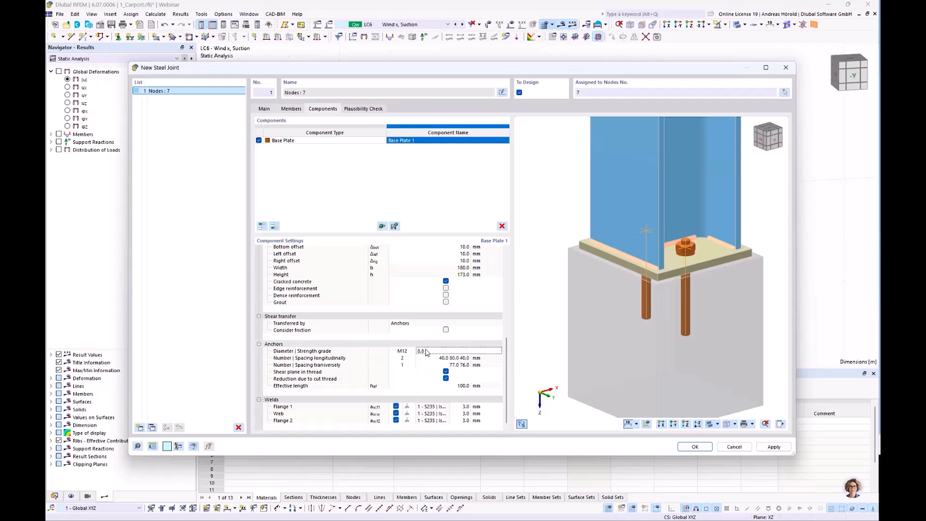
click(432, 353)
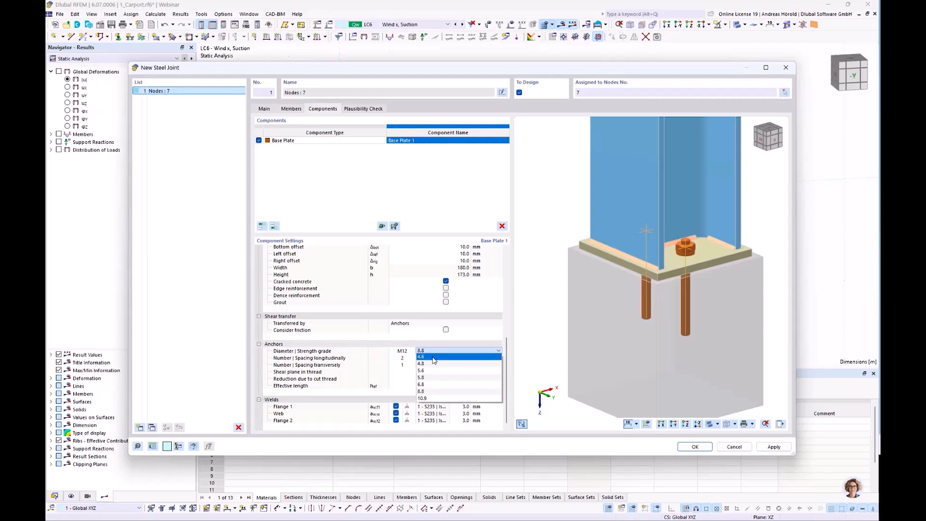
click(433, 358)
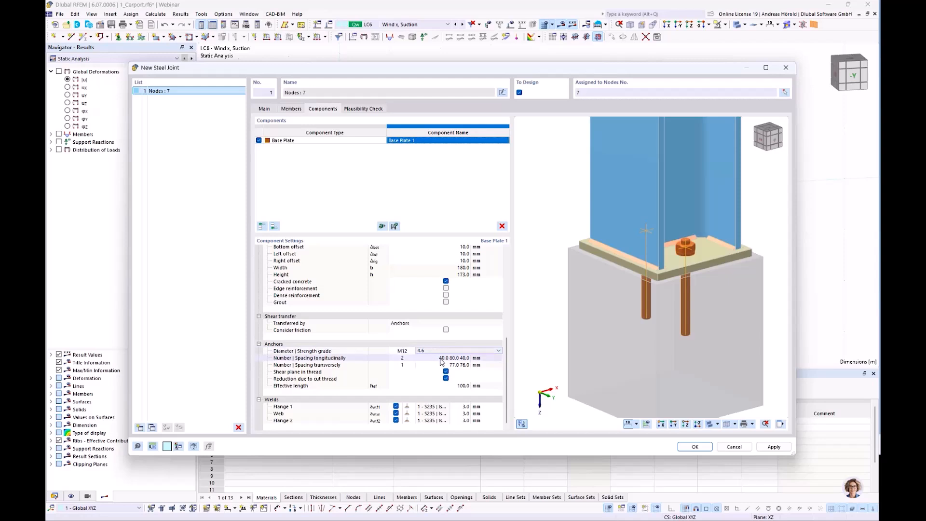
Step: Set the anchors' transverse spacing to 76.5 mm on both sides and switch off the shear plane in thread option
click(436, 358)
ctrl+middle_drag(619, 343, 602, 358)
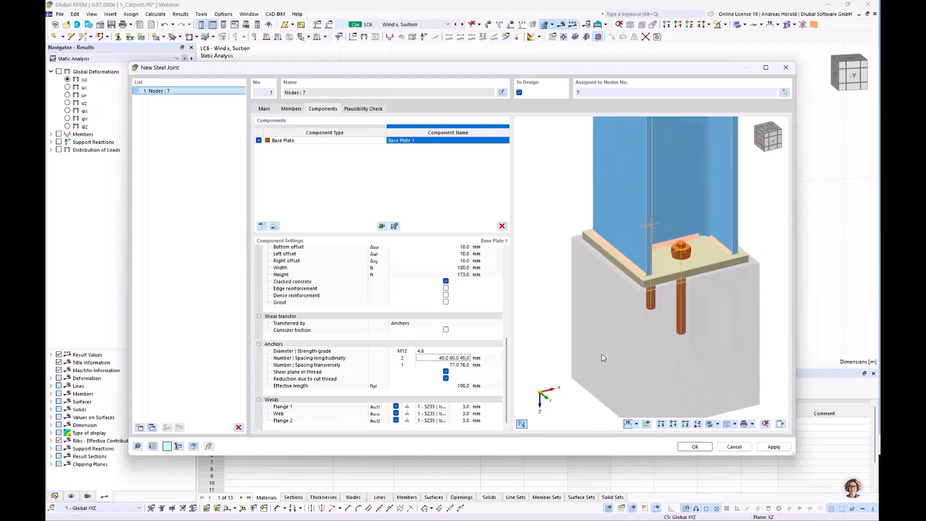
click(453, 366)
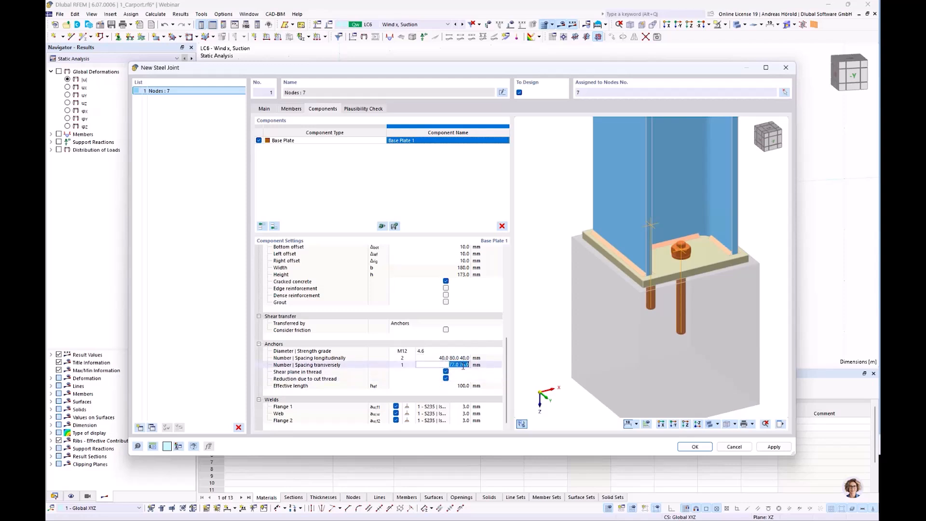
text(76,5)
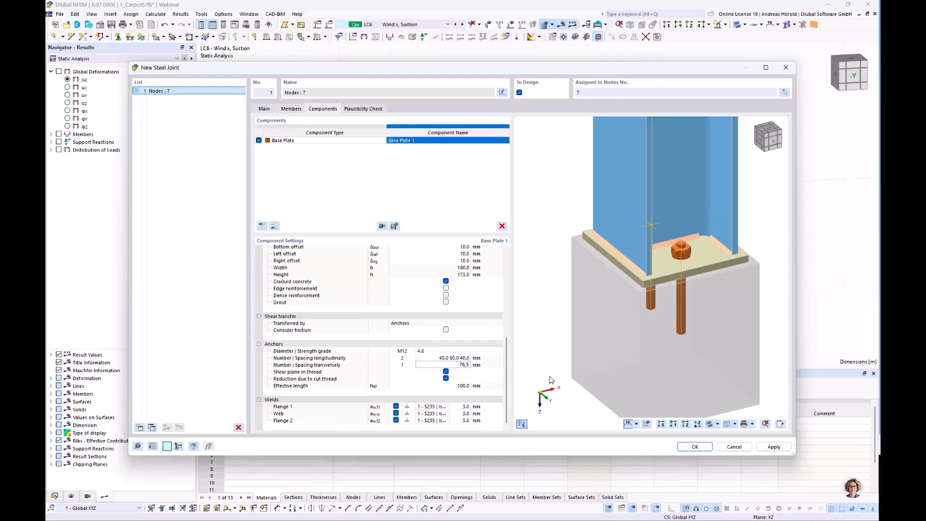
key(Return)
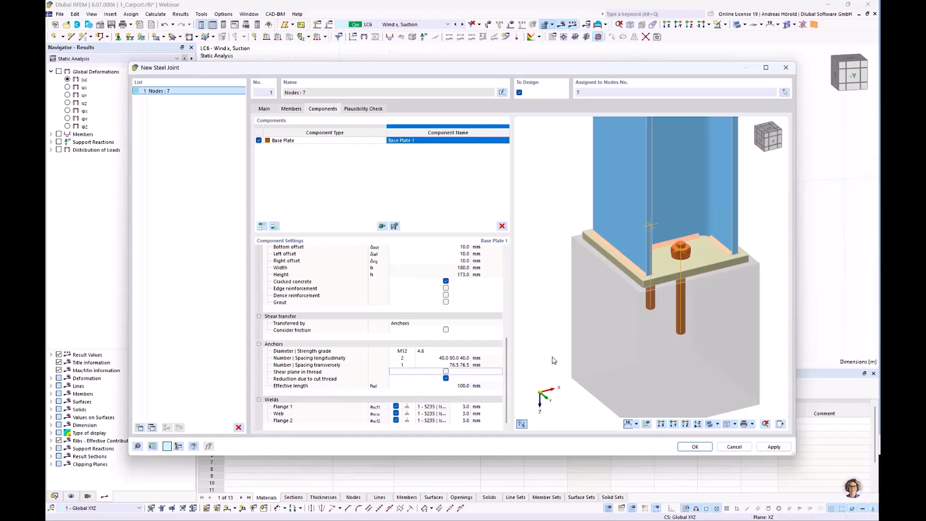
Step: Review the plausibility check of the column base joint and save the new joint
scroll(563, 338, down, 3)
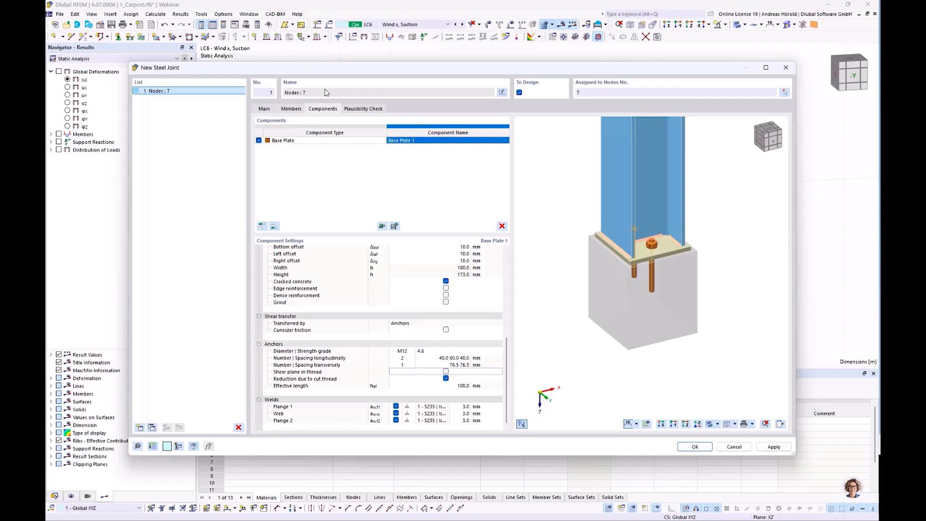
click(364, 109)
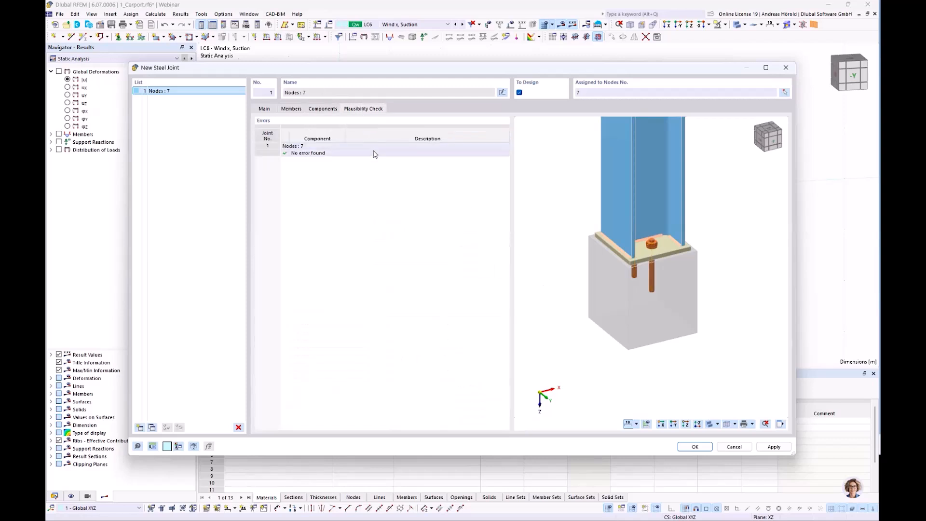
click(693, 447)
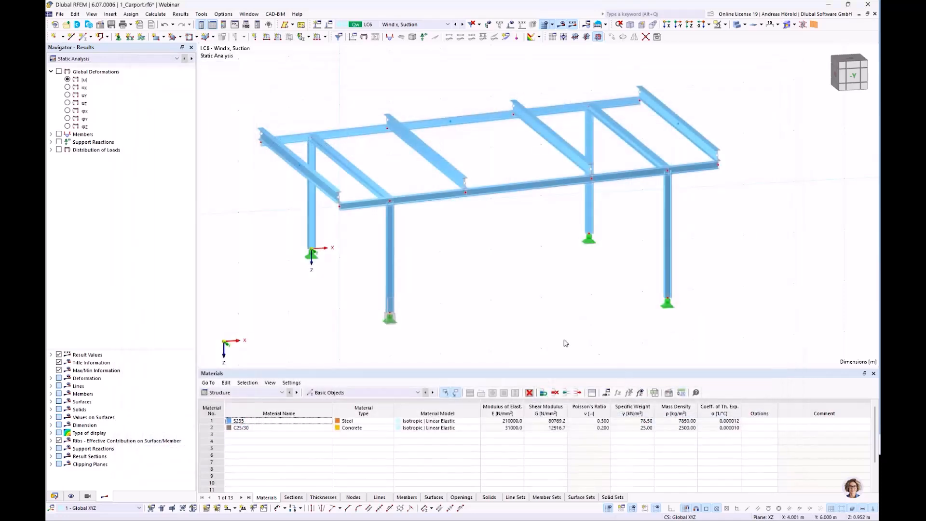
Step: Compare the column base display without a joint model, with the simplified joint model and with the detailed joint model
scroll(376, 332, up, 3)
scroll(377, 332, up, 3)
scroll(377, 332, down, 1)
middle_drag(377, 332, 462, 299)
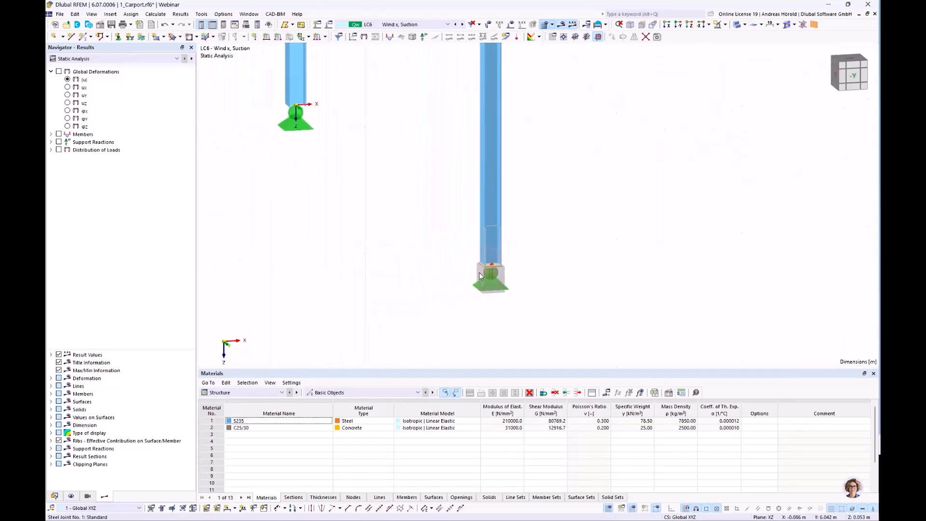
scroll(454, 283, down, 1)
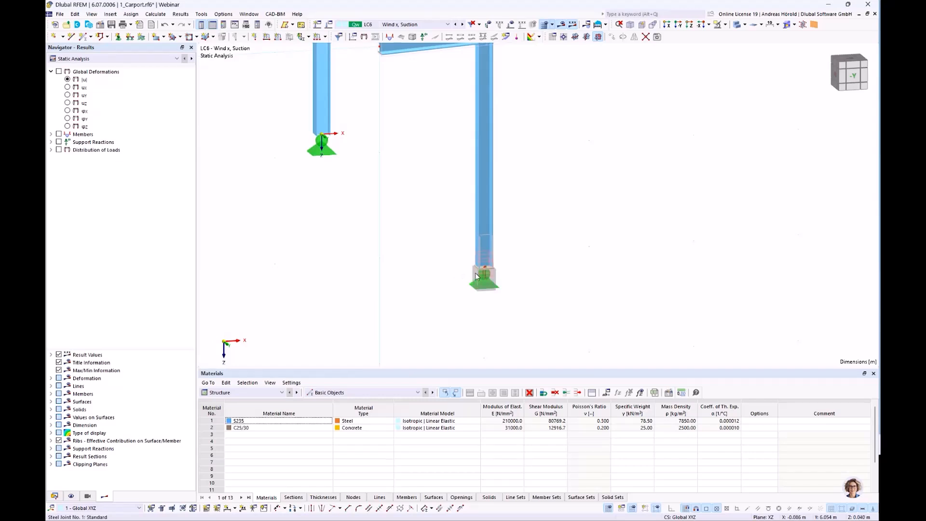
click(795, 24)
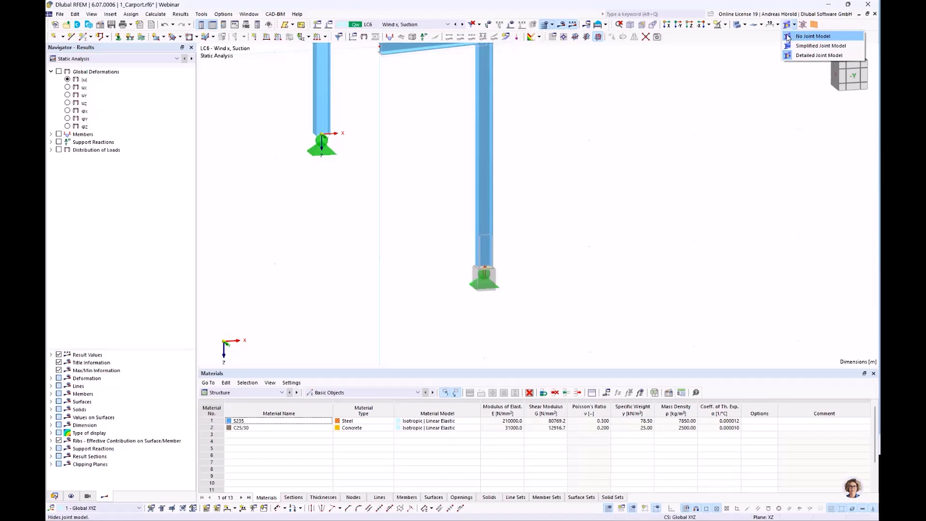
click(813, 36)
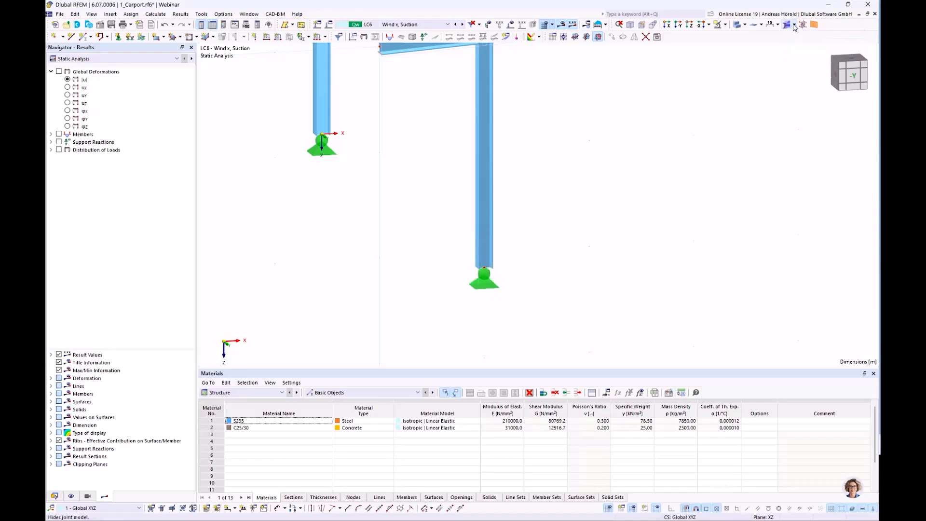
click(794, 25)
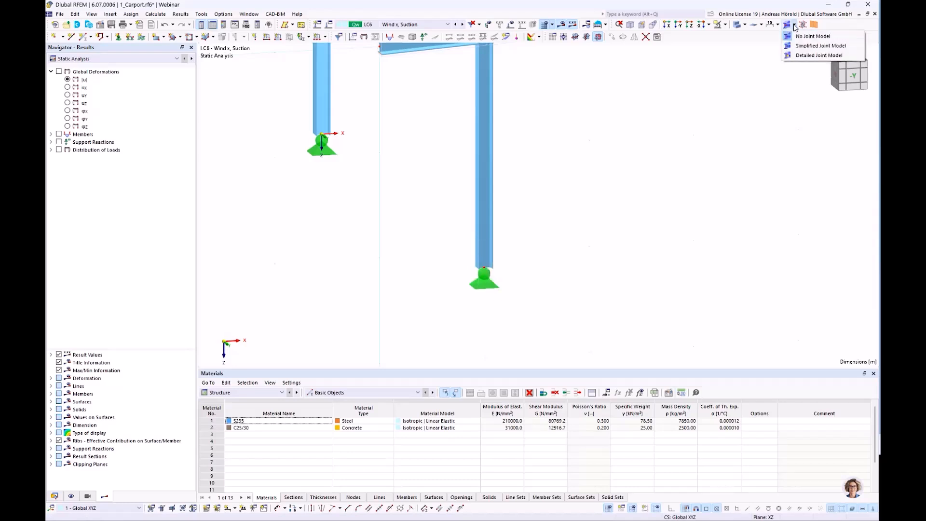
click(814, 46)
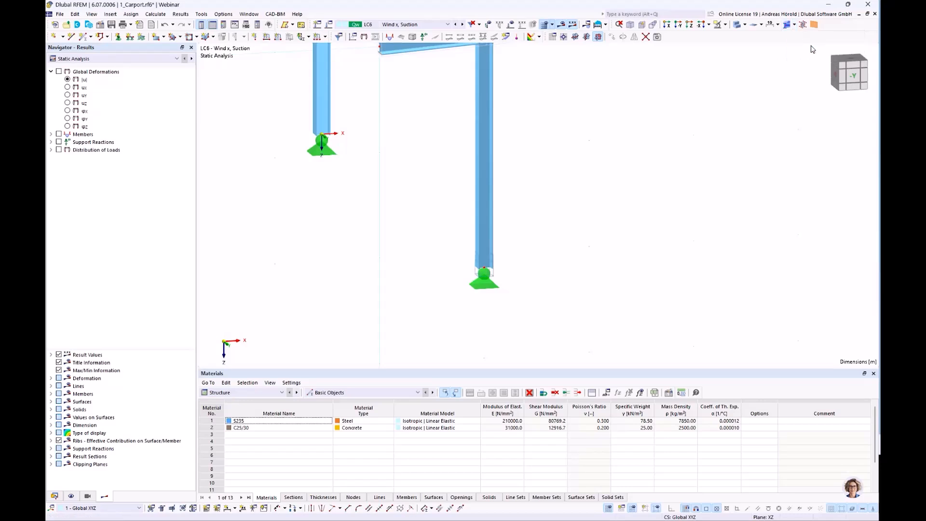
click(794, 25)
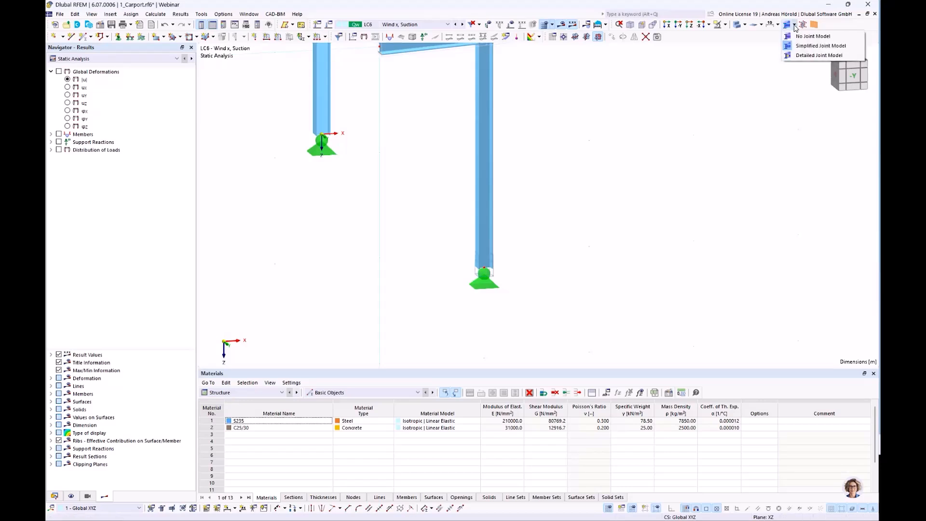
click(806, 56)
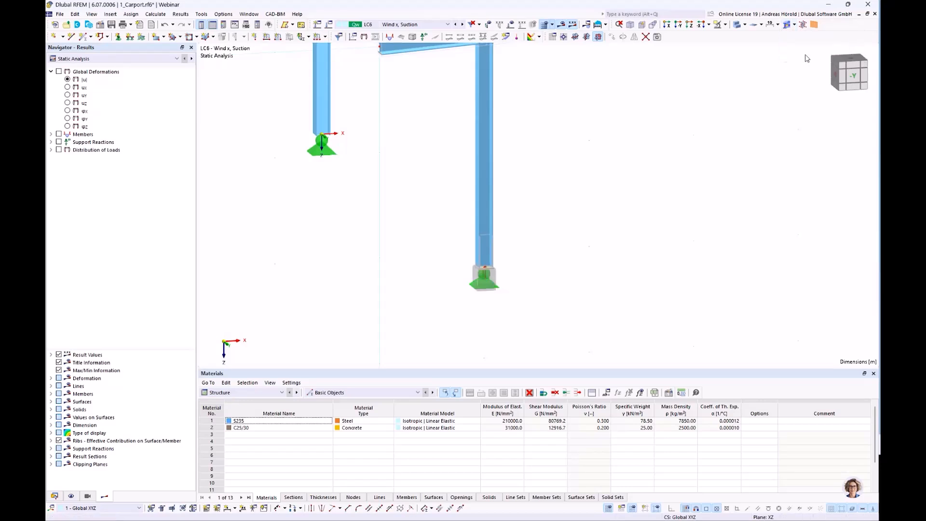
Step: Assign the column base joint to the feet of the other three columns as well, covering nodes 1, 3, 7 and 9
scroll(550, 239, up, 3)
middle_drag(550, 239, 511, 264)
scroll(659, 273, down, 3)
scroll(511, 264, down, 1)
scroll(512, 267, down, 1)
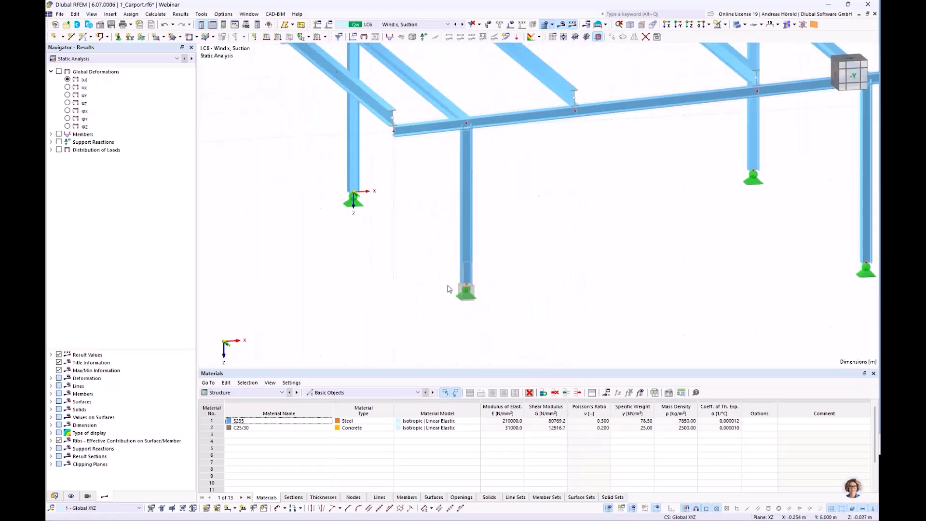
double_click(470, 283)
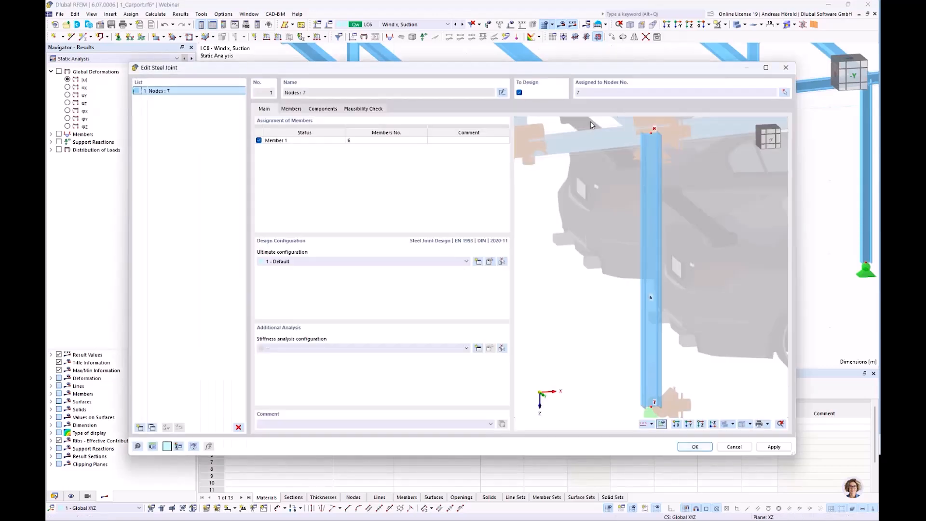
click(783, 94)
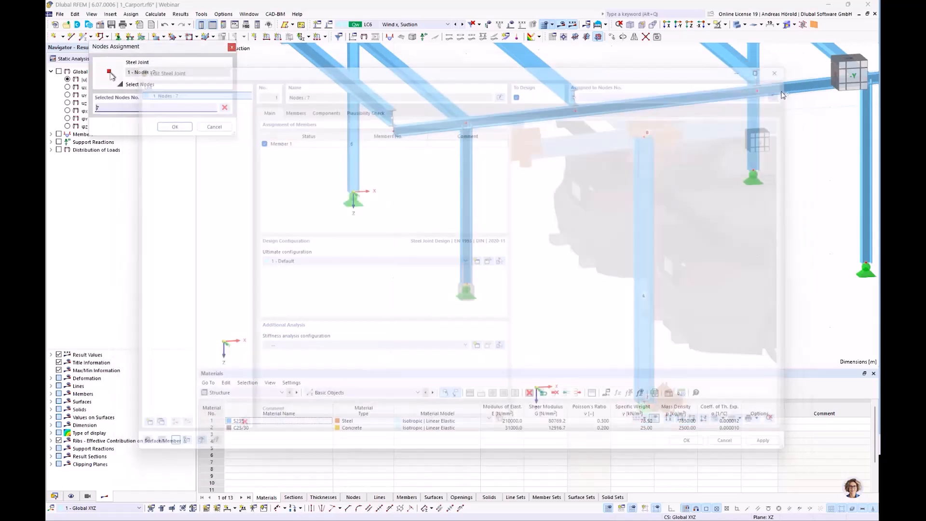
click(354, 191)
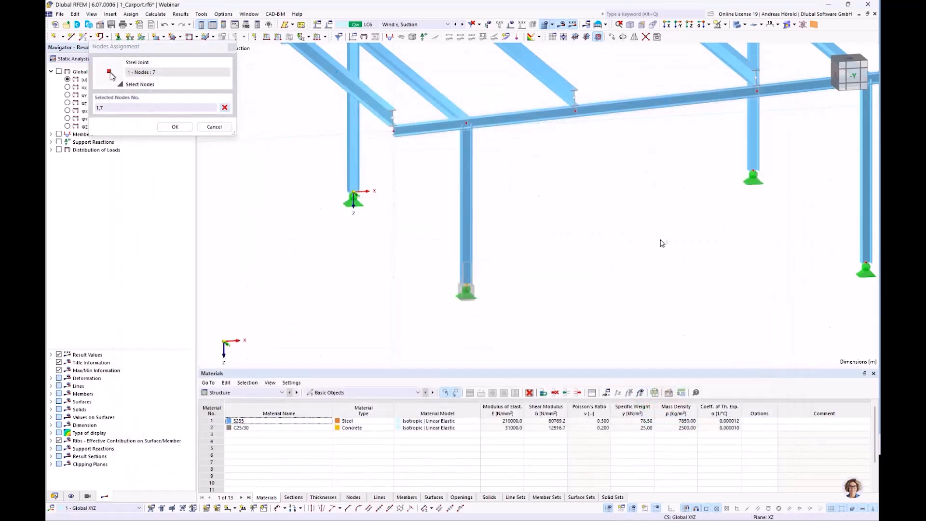
scroll(662, 244, down, 3)
scroll(640, 242, up, 4)
drag(652, 303, 880, 118)
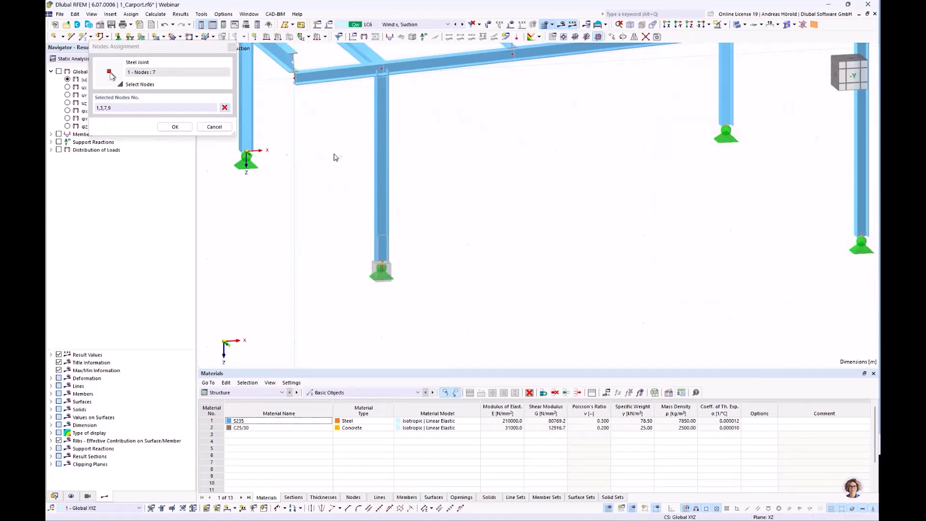
click(174, 127)
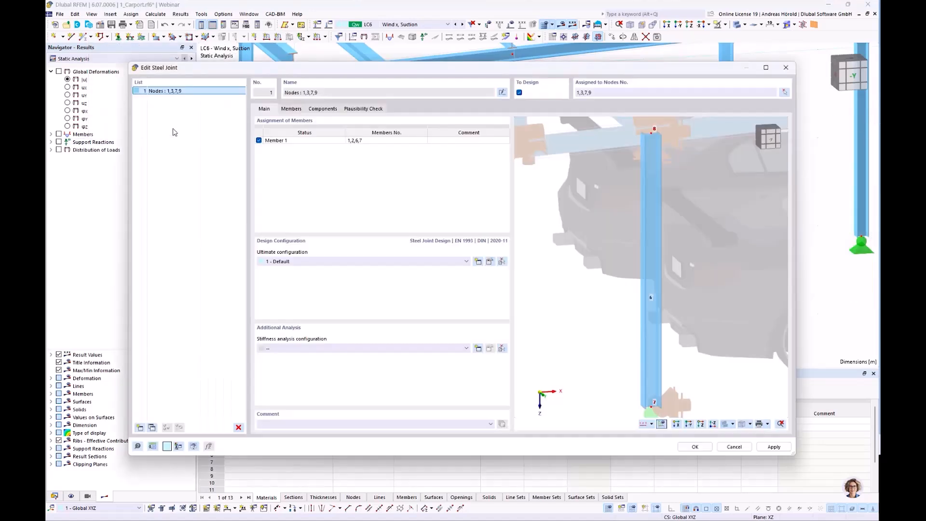
click(695, 447)
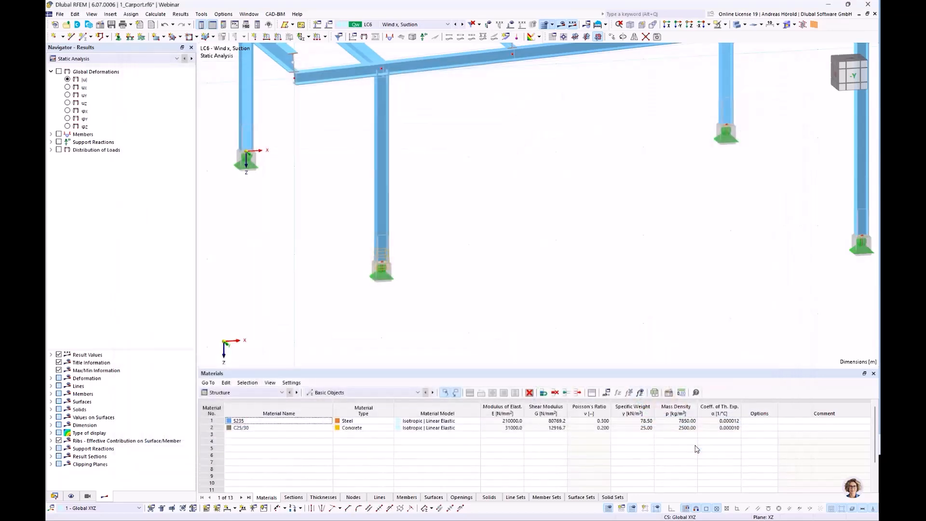
Step: Examine the carport's column bases and the connection of the beams to the column head at node 8
scroll(765, 261, down, 2)
middle_drag(716, 211, 624, 282)
middle_drag(554, 283, 575, 250)
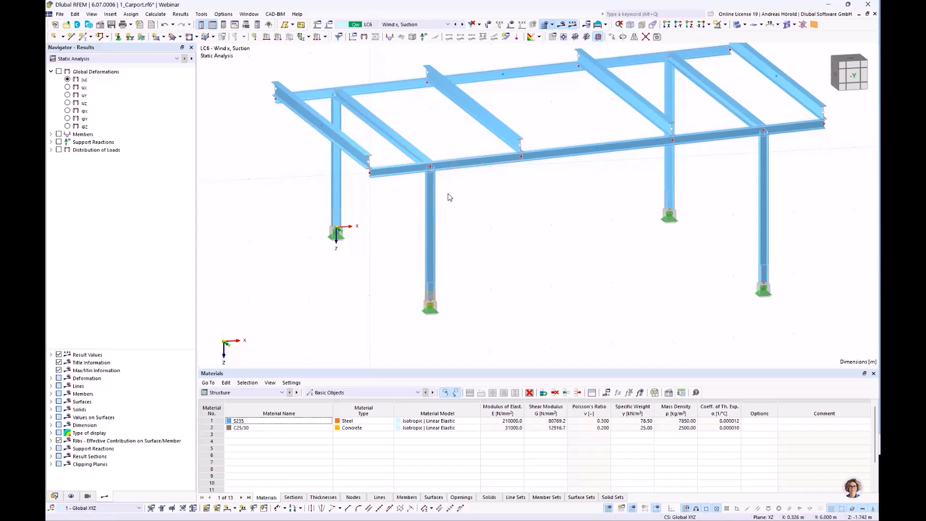
ctrl+middle_drag(441, 180, 451, 202)
scroll(560, 245, down, 1)
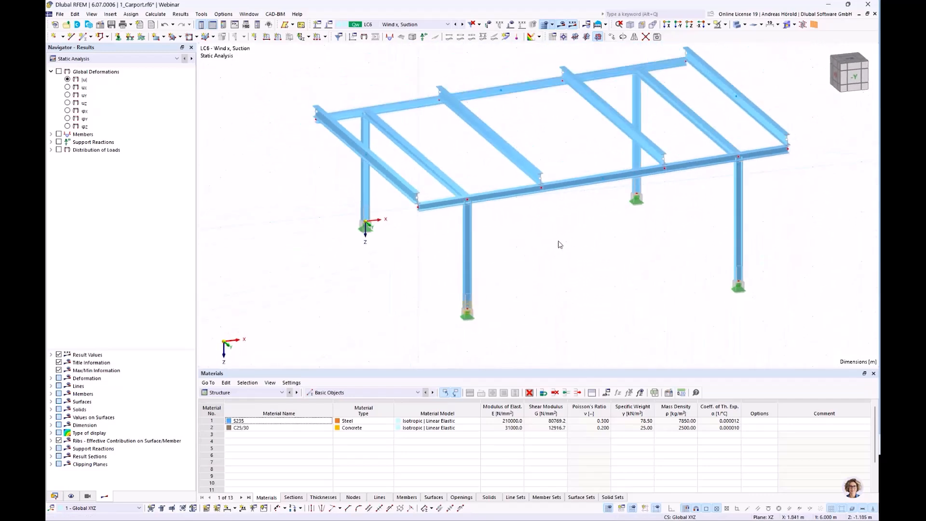
mouse_move(530, 242)
ctrl+middle_down()
mouse_move(502, 265)
mouse_move(508, 255)
mouse_move(525, 259)
ctrl+middle_up()
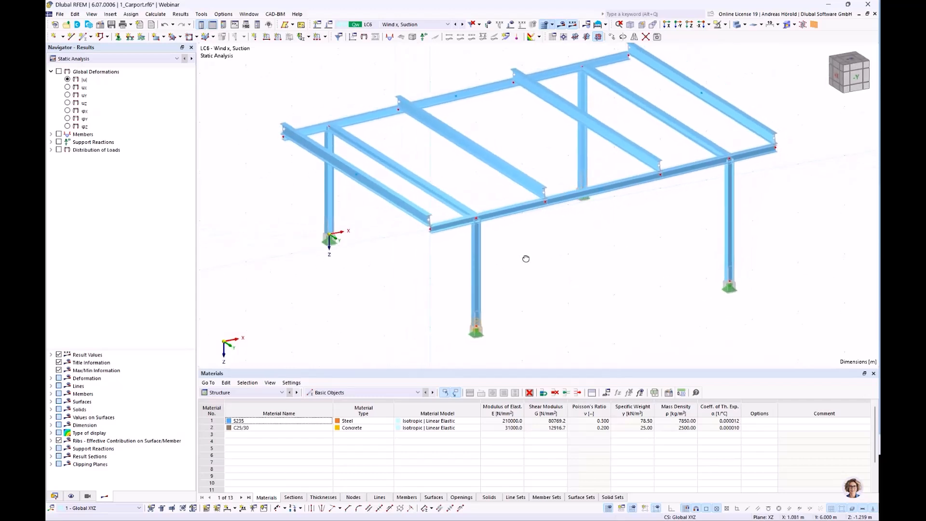
scroll(498, 233, up, 3)
scroll(498, 233, up, 1)
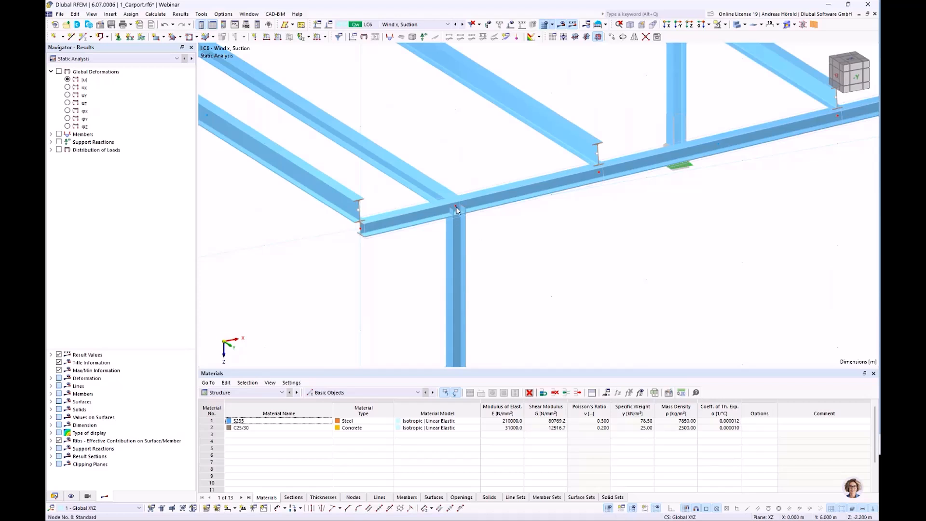
mouse_move(458, 211)
Step: Create a second steel joint and assign it to node 8 at the head of the front corner column
click(55, 497)
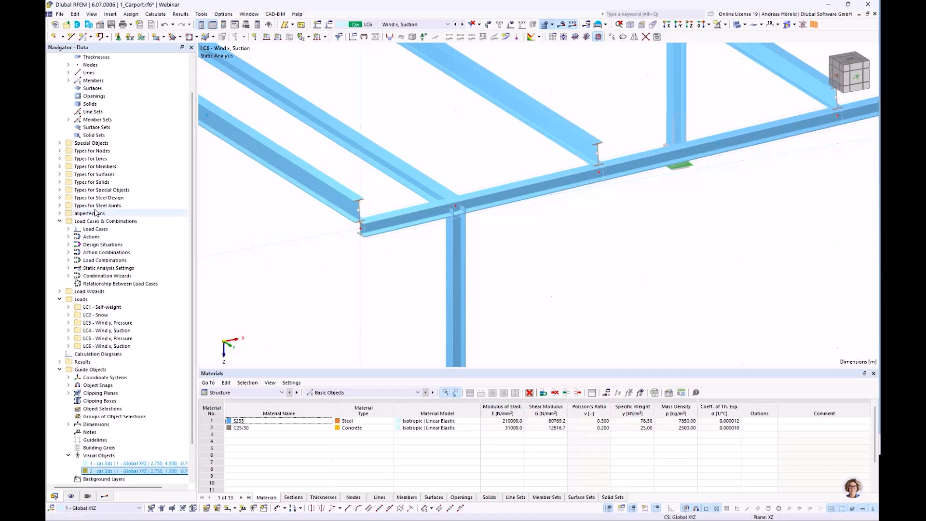
click(60, 208)
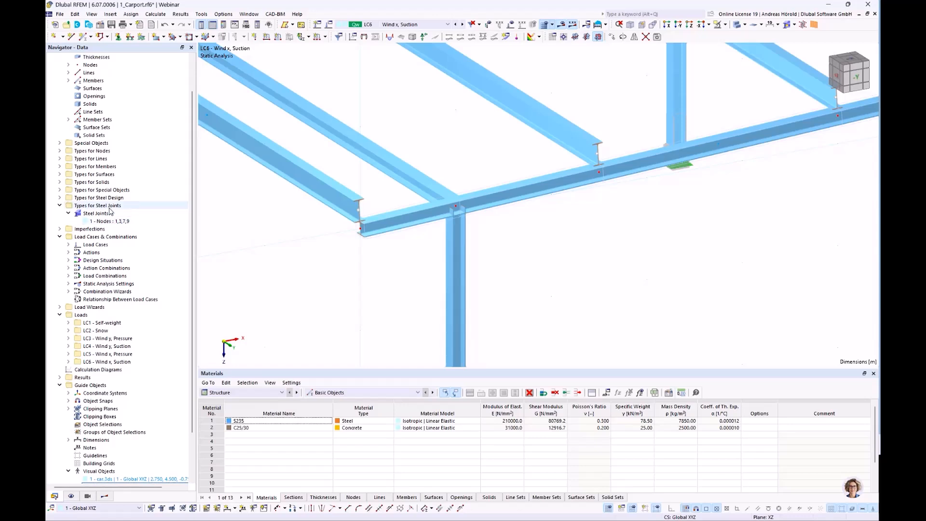
right_click(104, 215)
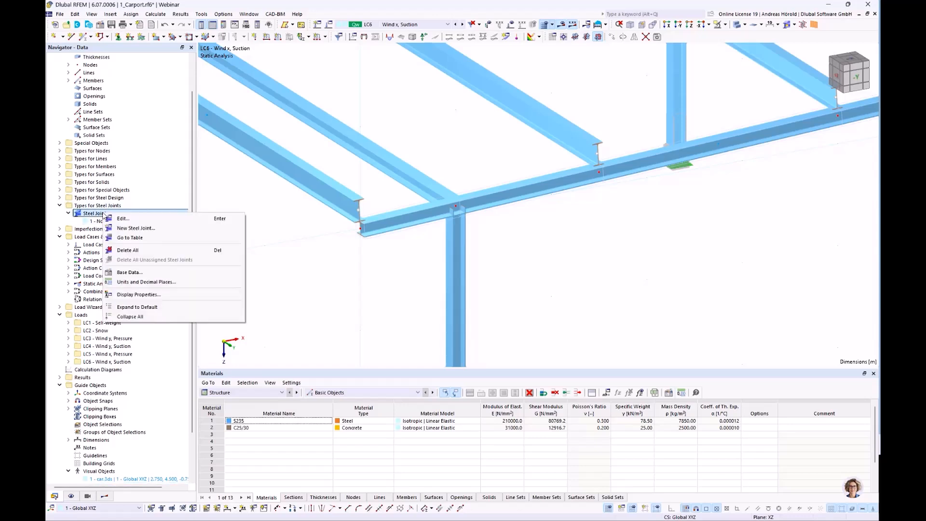
click(153, 228)
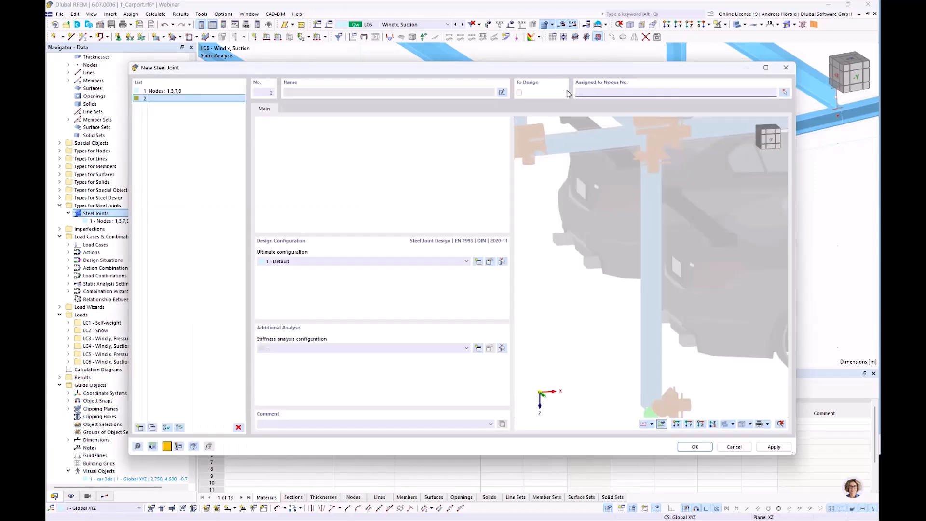
click(784, 95)
click(456, 206)
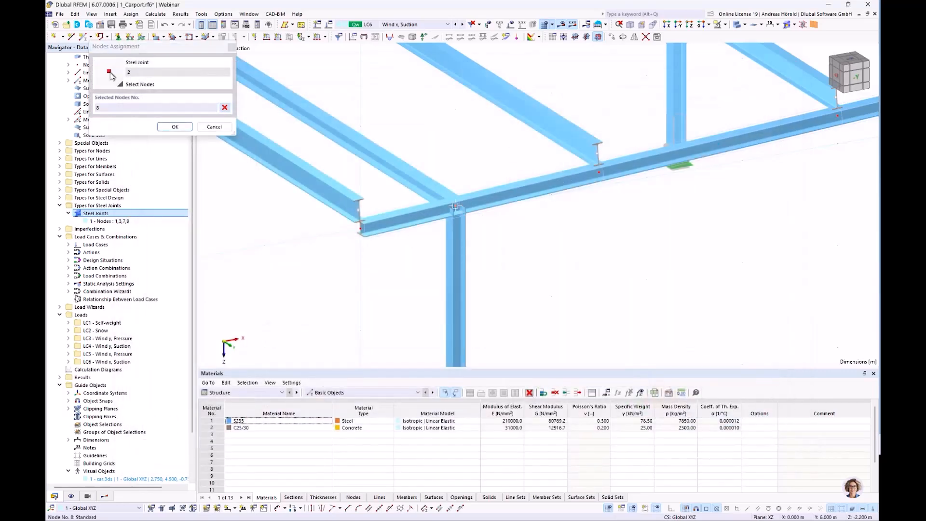
click(178, 127)
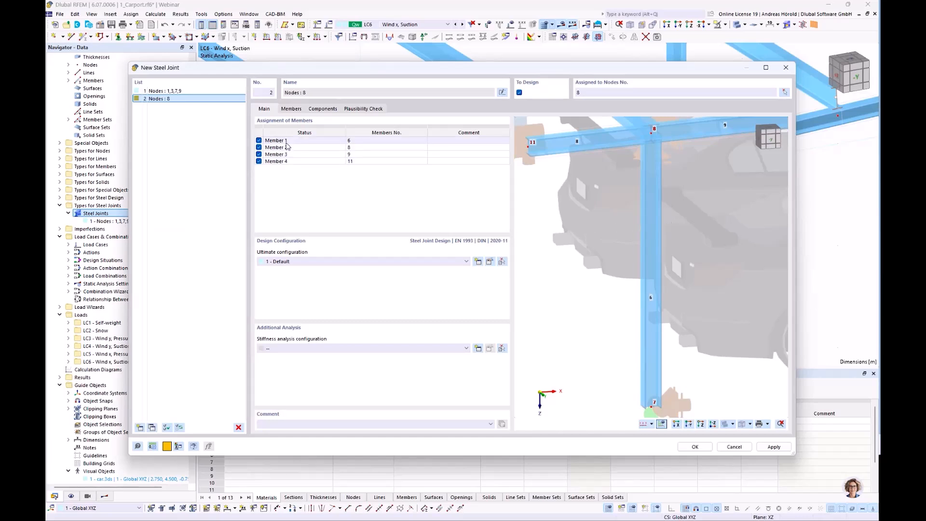
Step: Assign the stiffness analysis configuration 1 - Initial stiffness | No interaction to the node 8 joint and review its parameters
scroll(591, 233, down, 2)
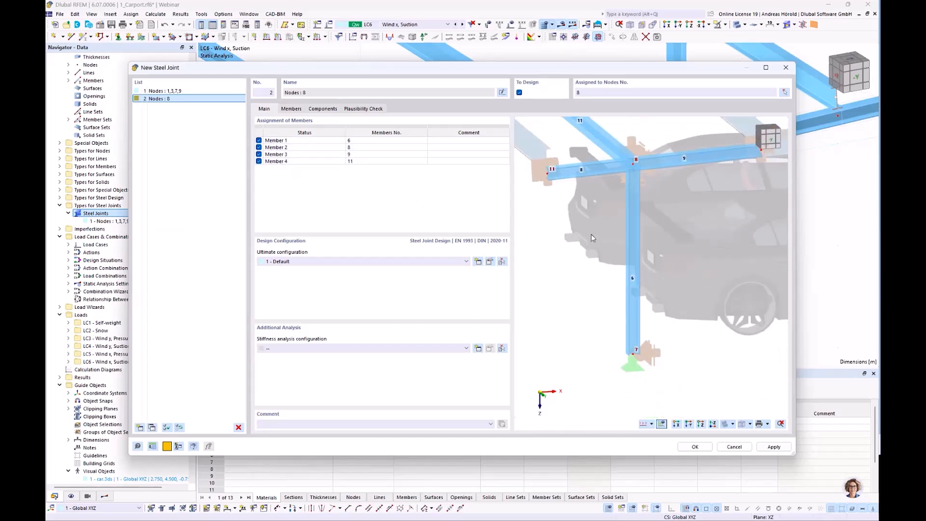
scroll(589, 168, up, 1)
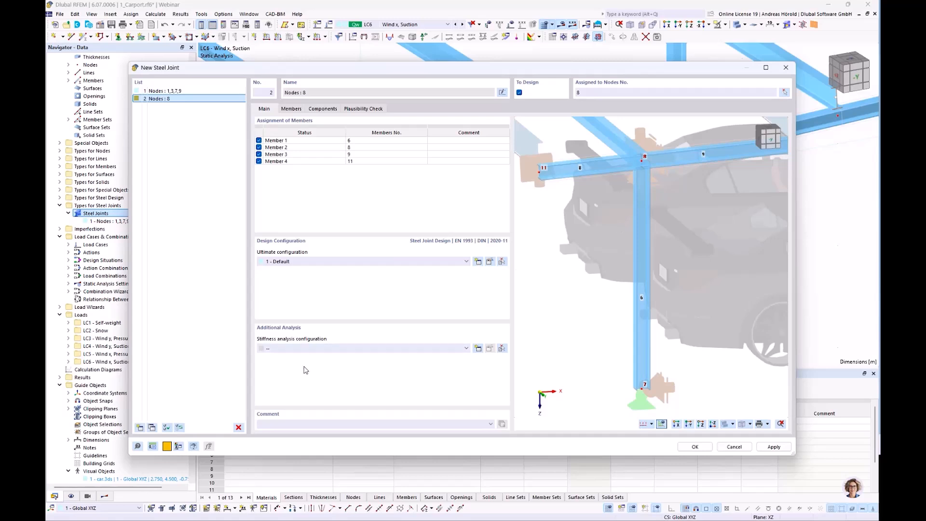
click(431, 348)
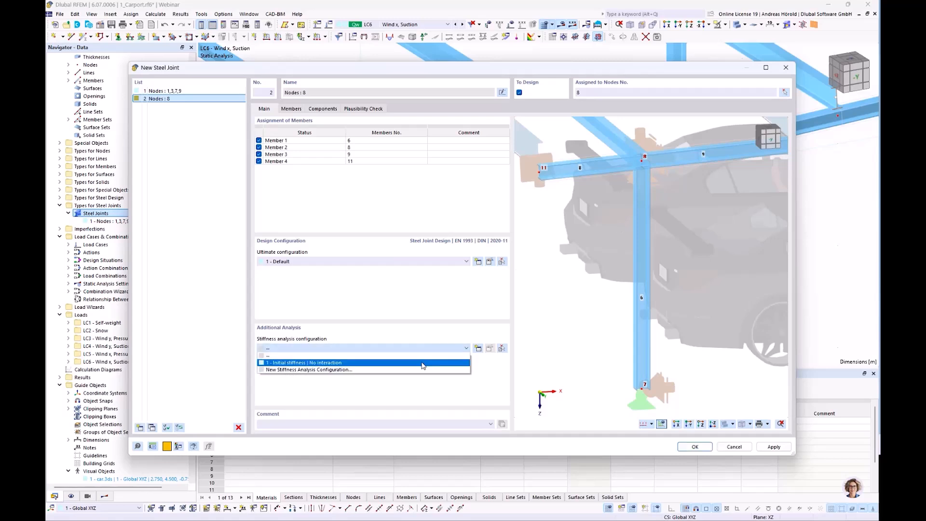
click(423, 362)
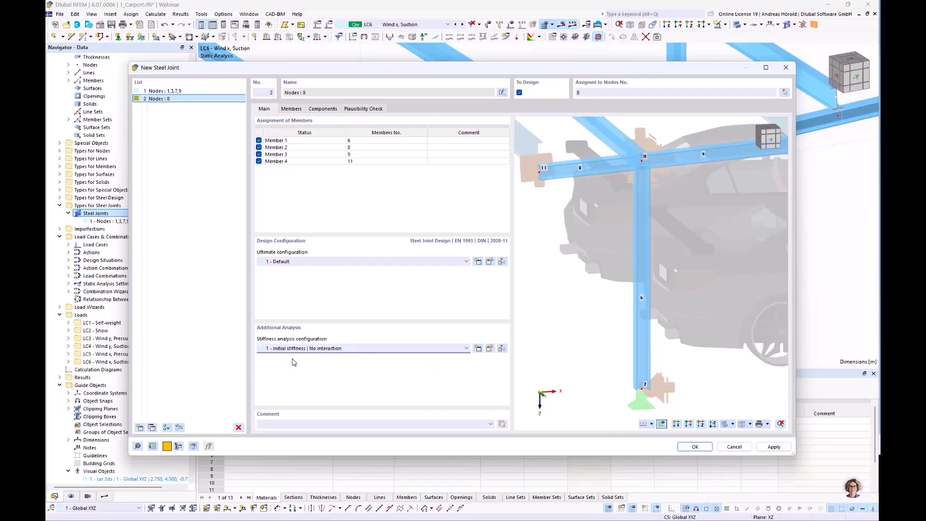
click(489, 349)
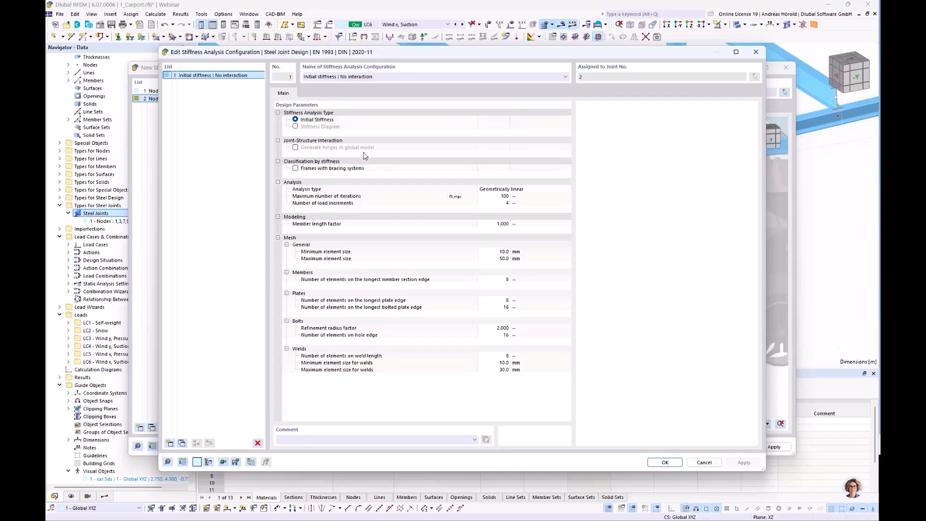
click(705, 462)
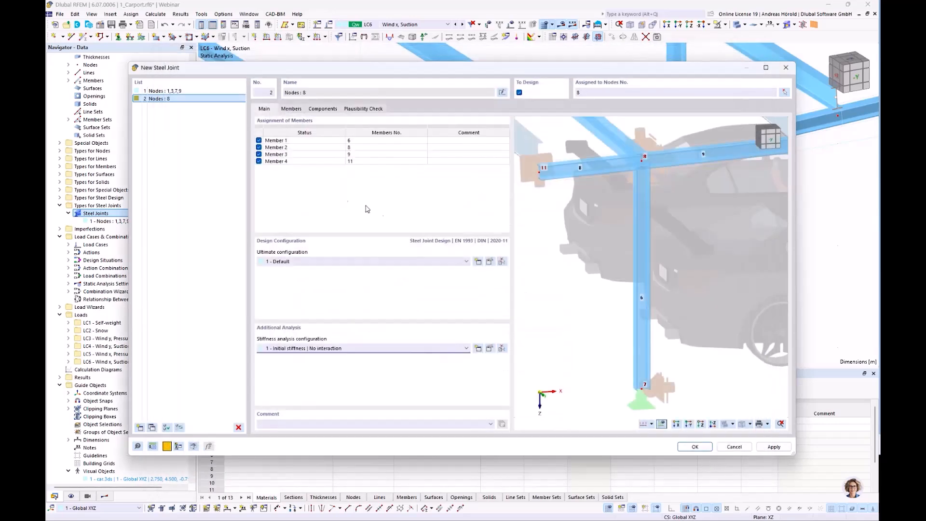
Step: Set the two beam segments, Members 2 and 3, to the Continuous type in the node 8 joint
click(296, 109)
click(338, 142)
scroll(746, 356, up, 3)
middle_drag(744, 354, 742, 298)
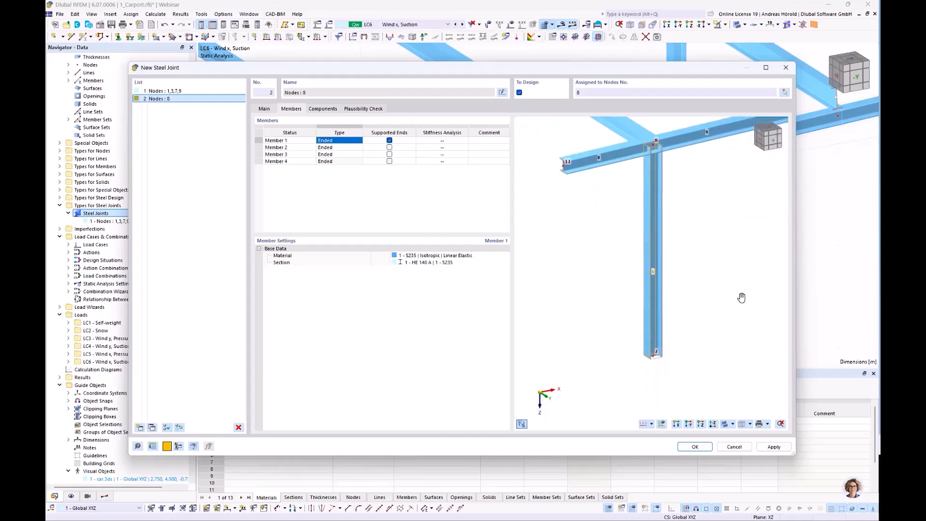
scroll(743, 299, down, 1)
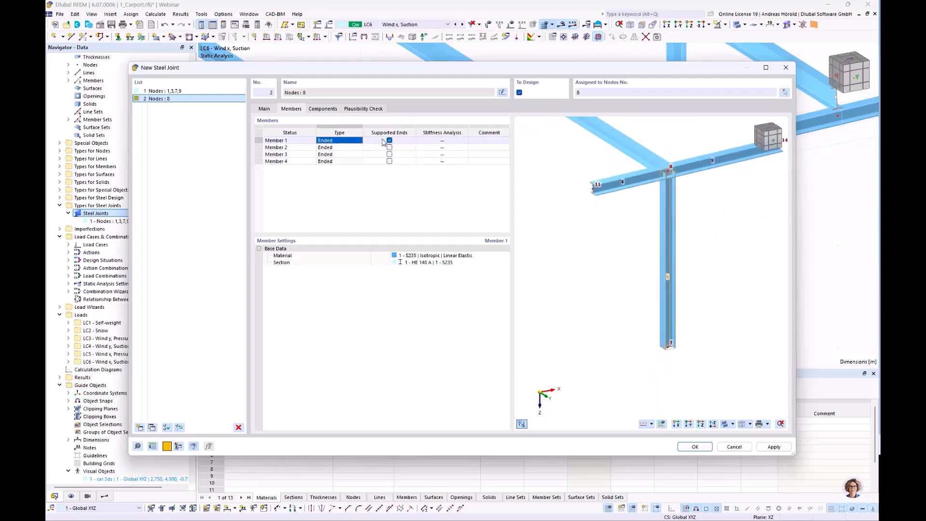
click(340, 149)
click(359, 147)
click(345, 161)
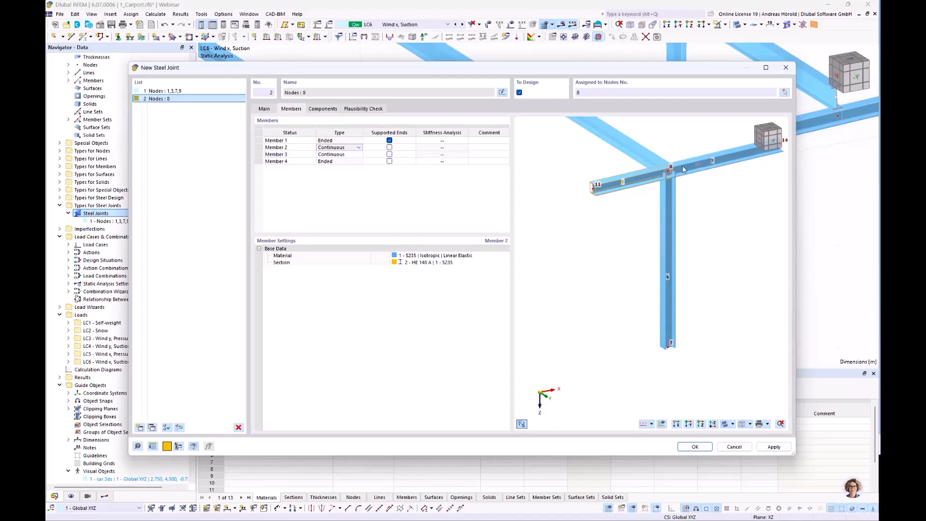
click(353, 155)
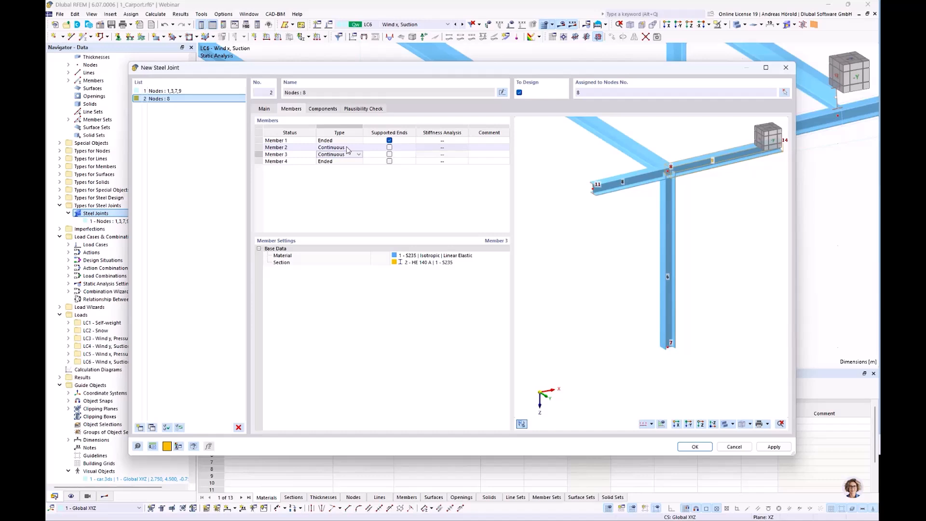
Step: Activate the stiffness analysis for My and Mz on the column, Member 1
click(349, 141)
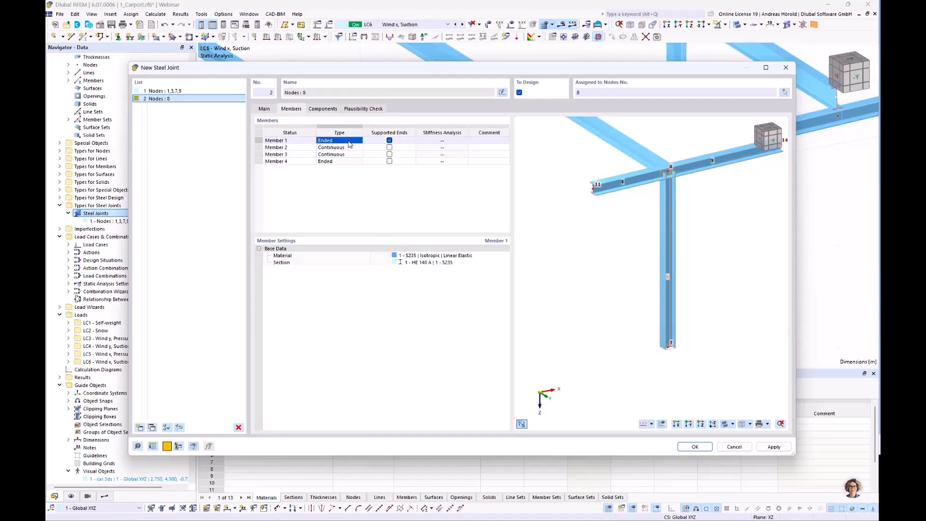
click(451, 141)
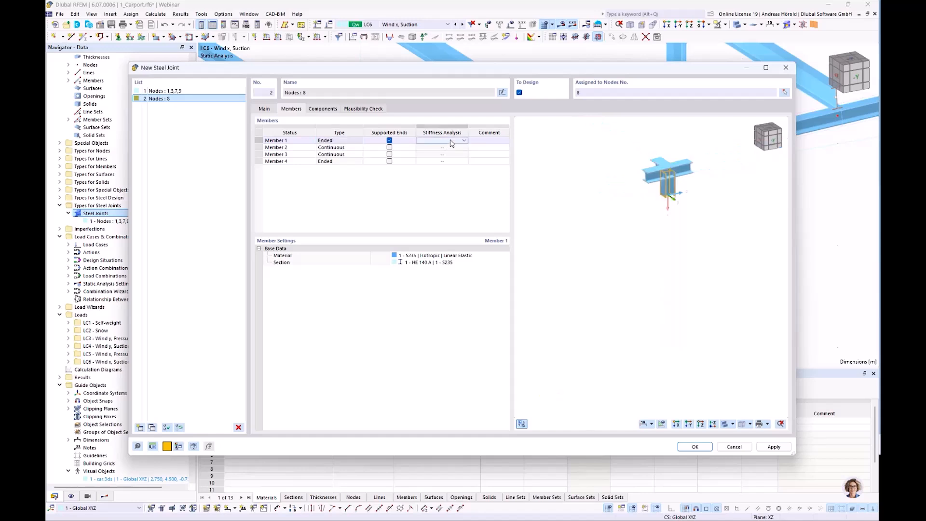
click(464, 141)
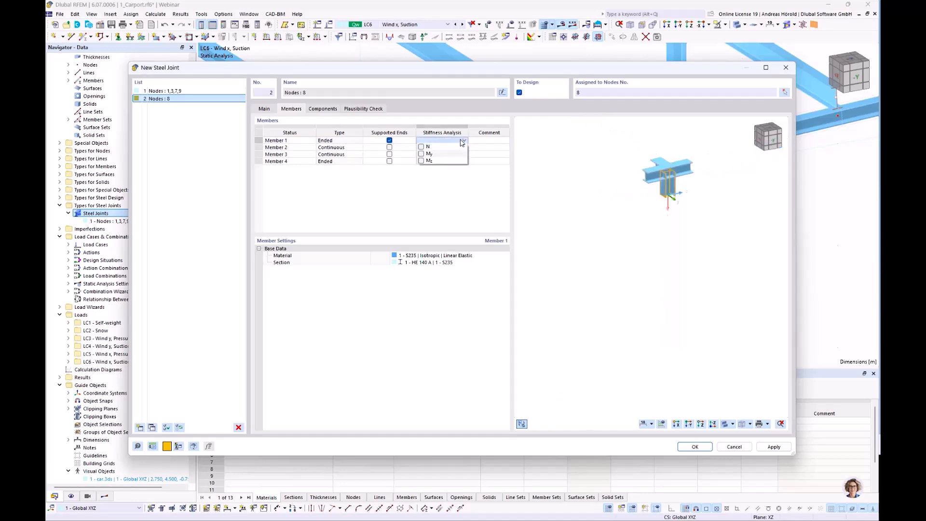
click(422, 154)
click(422, 161)
click(427, 171)
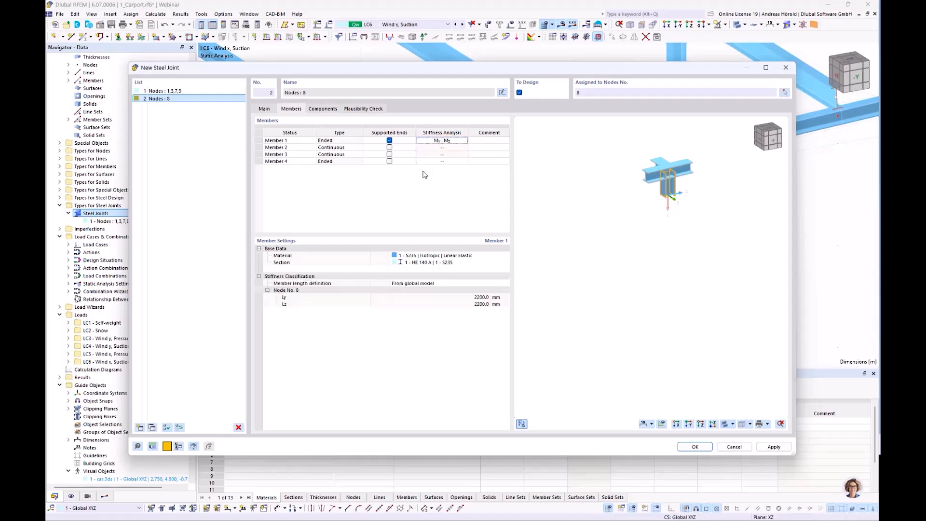
Step: Activate the stiffness analysis for My on the transverse beam, Member 4
click(371, 162)
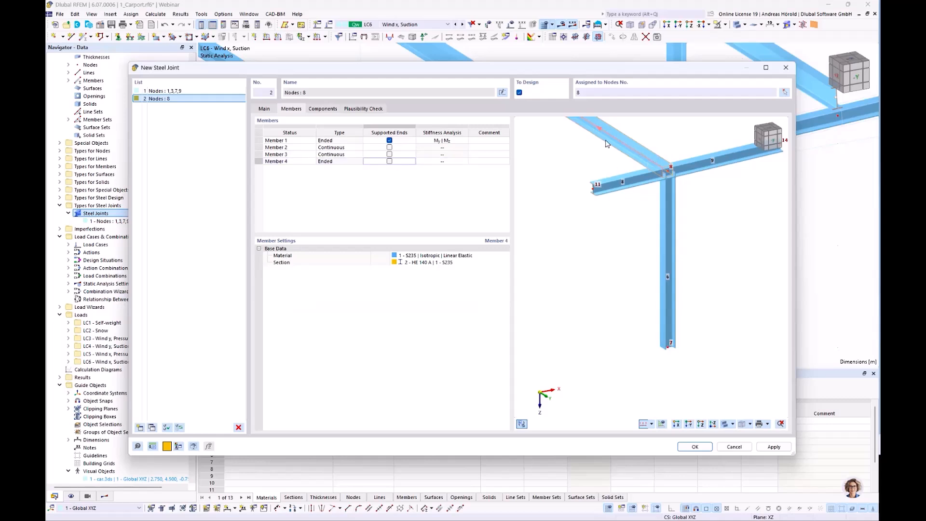
click(447, 162)
click(465, 162)
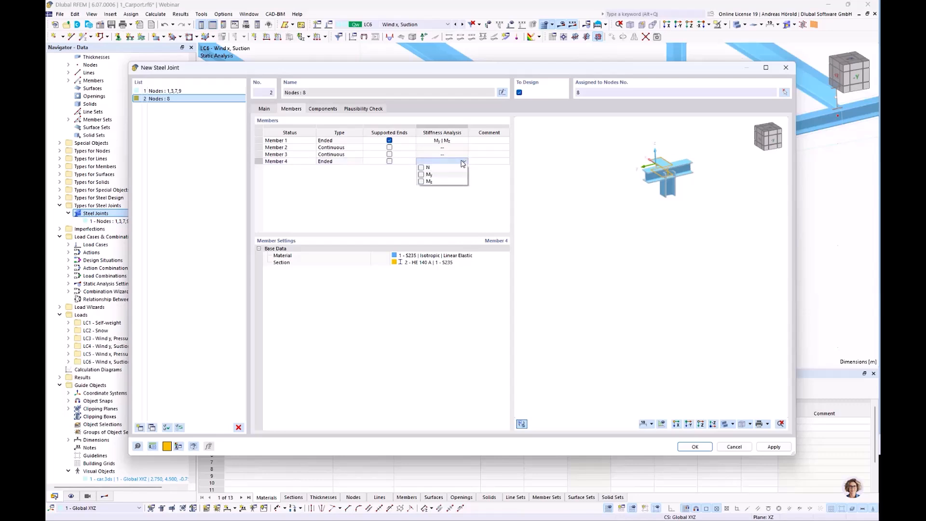
click(422, 174)
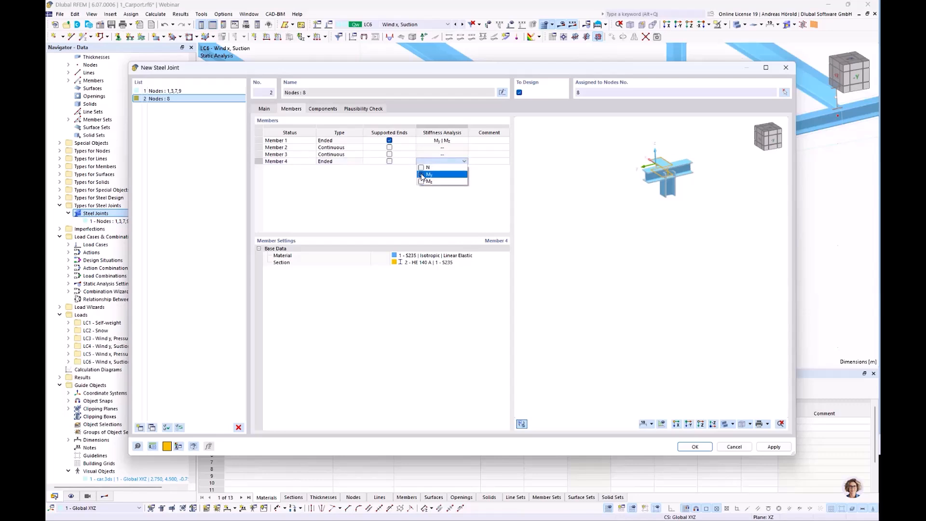
click(476, 210)
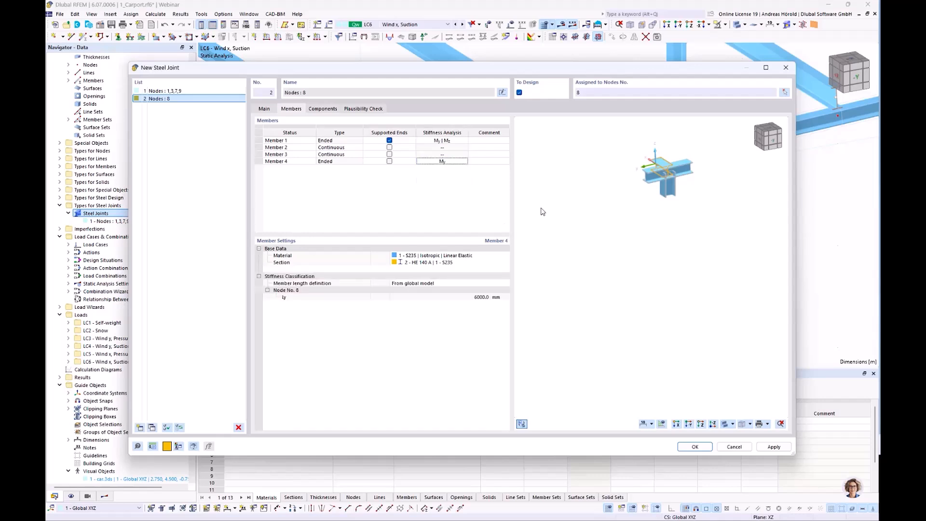
Step: Add an End Plate component to the joint with Member 1 as its first connected member
click(321, 109)
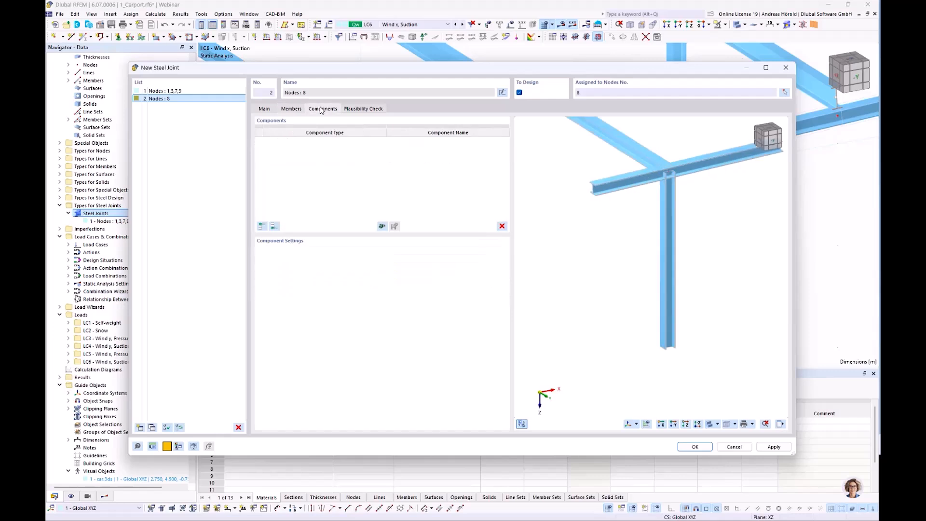
click(261, 227)
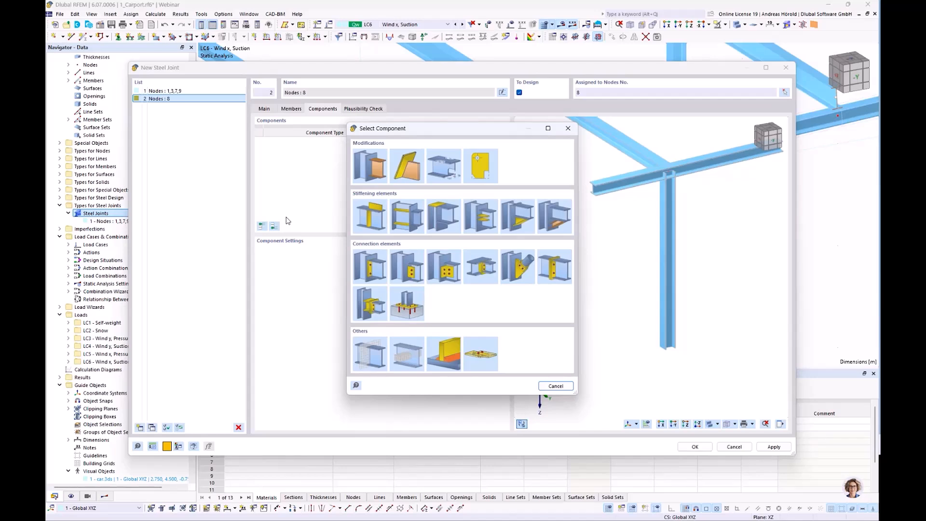
double_click(370, 267)
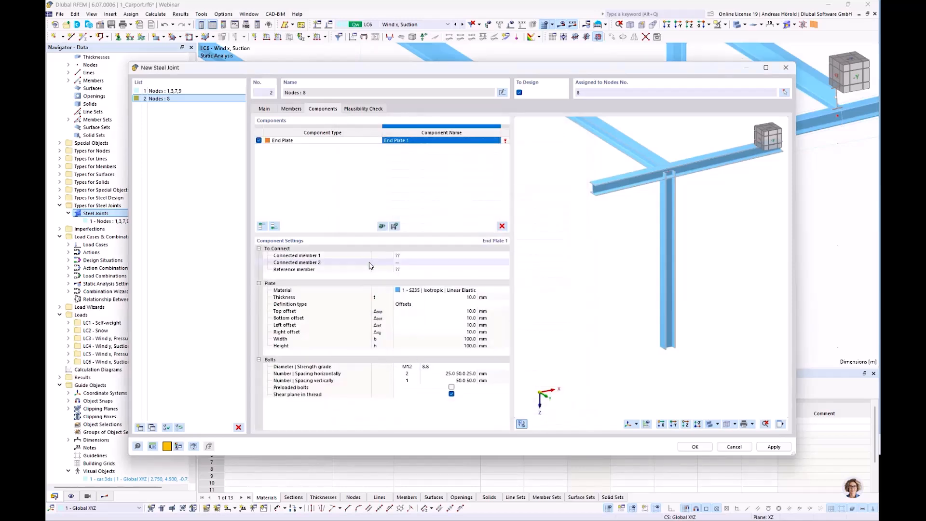
click(432, 256)
click(432, 256)
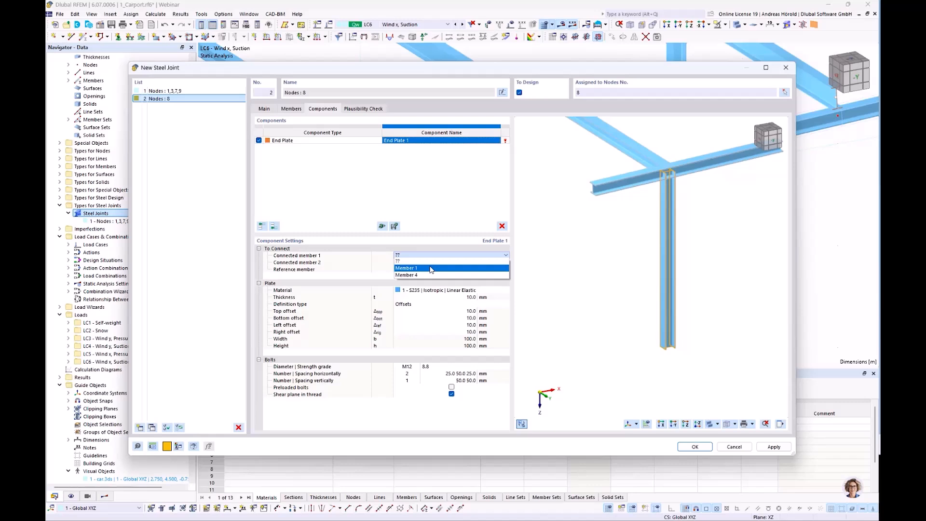
click(432, 268)
Step: Set the continuous beam, Member 2, 3, as the end plate's reference member
scroll(606, 277, up, 3)
middle_drag(606, 276, 642, 314)
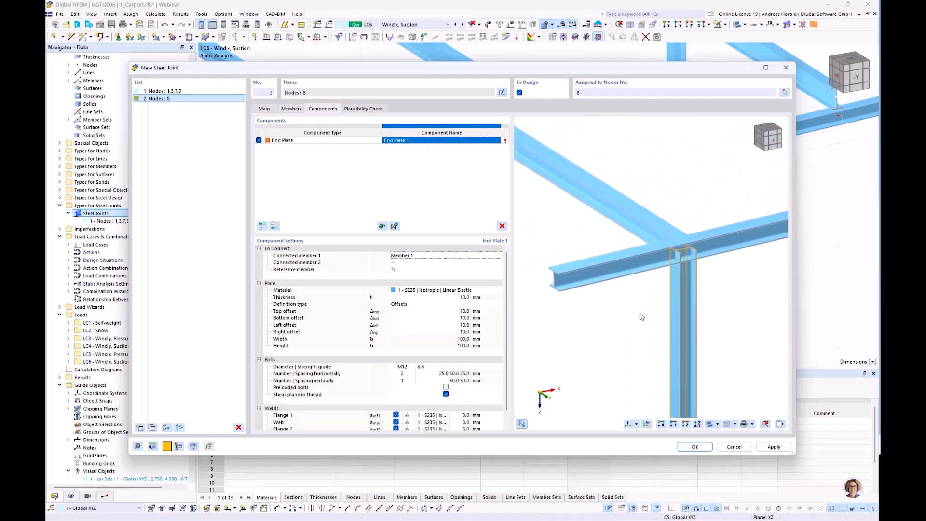
click(405, 270)
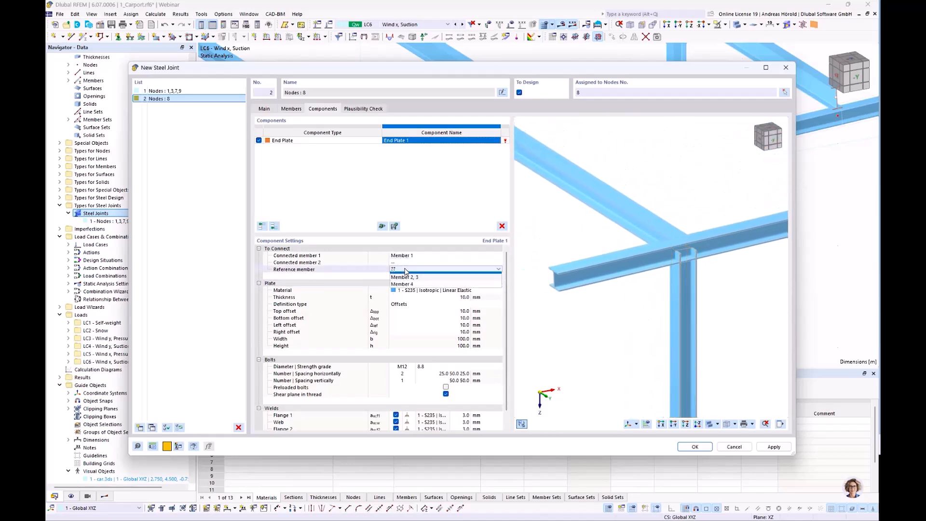
click(407, 270)
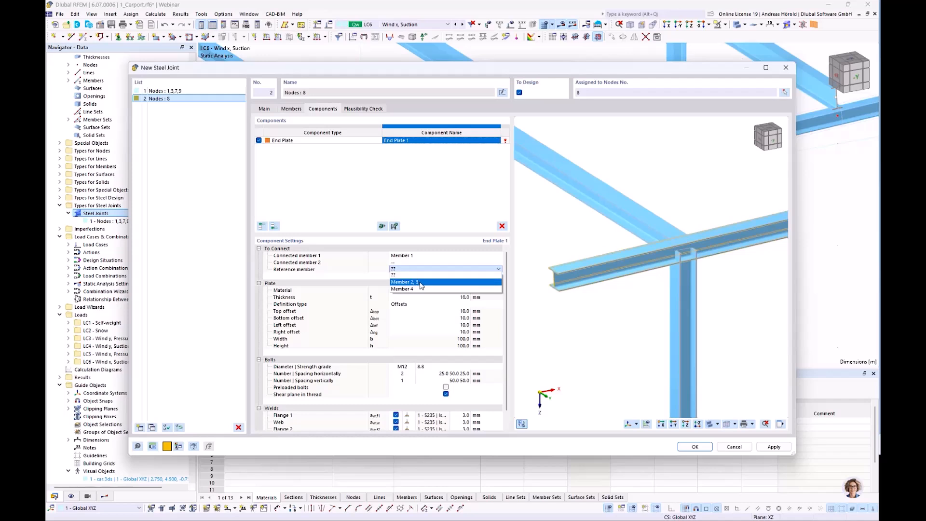
click(421, 282)
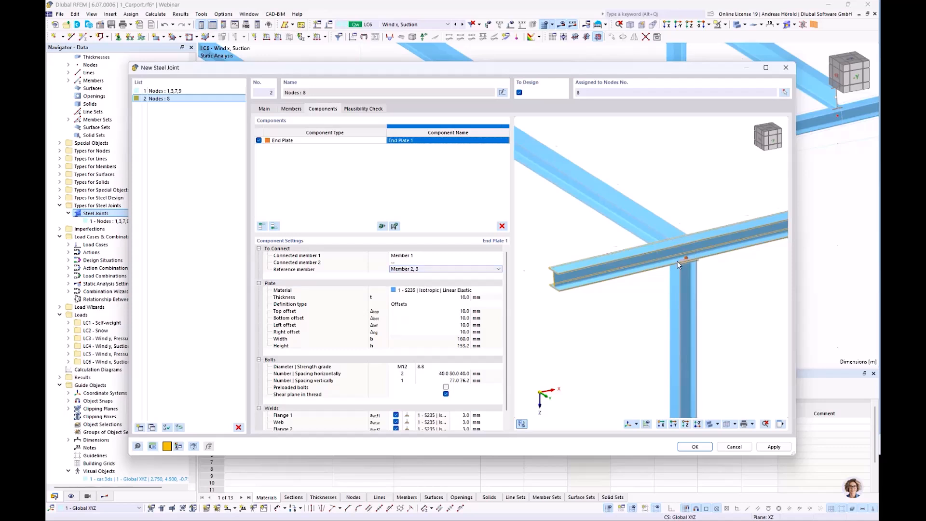
Step: Set the thickness of the end plate at the column head to 15 mm
scroll(677, 261, up, 5)
scroll(630, 315, up, 1)
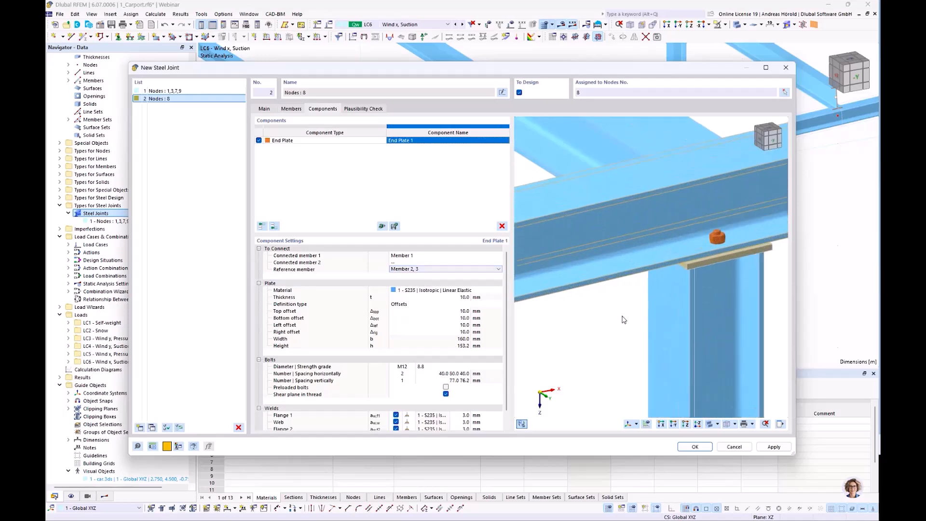
ctrl+middle_drag(600, 331, 749, 320)
ctrl+middle_drag(619, 326, 740, 313)
right_drag(740, 313, 564, 327)
right_drag(733, 352, 625, 351)
click(499, 311)
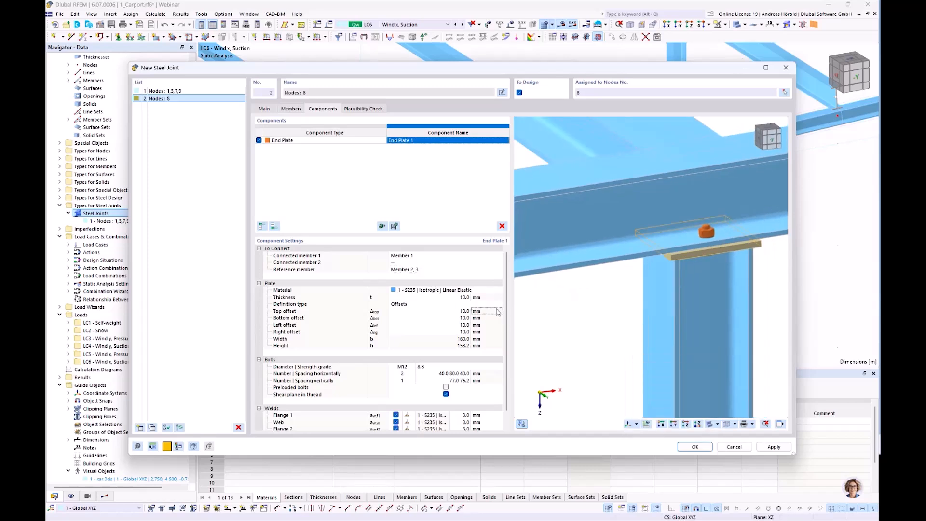
click(487, 298)
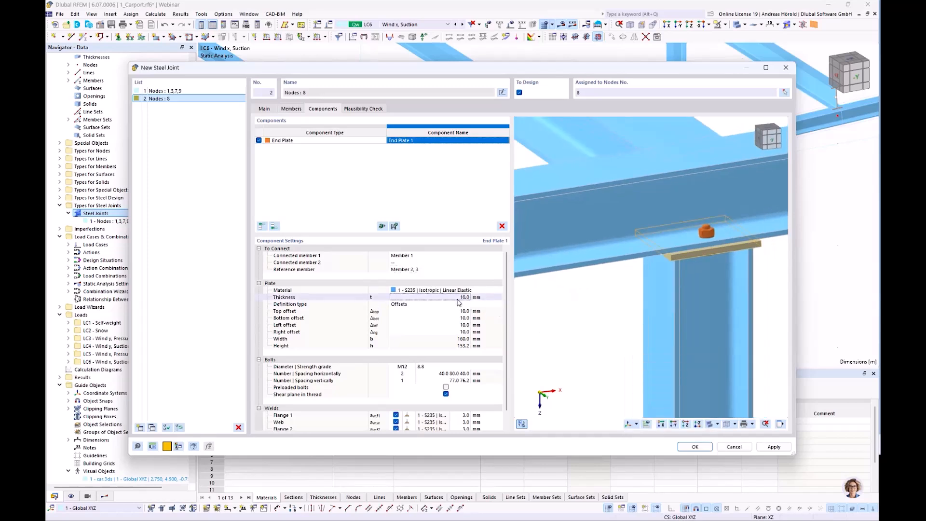
text(15)
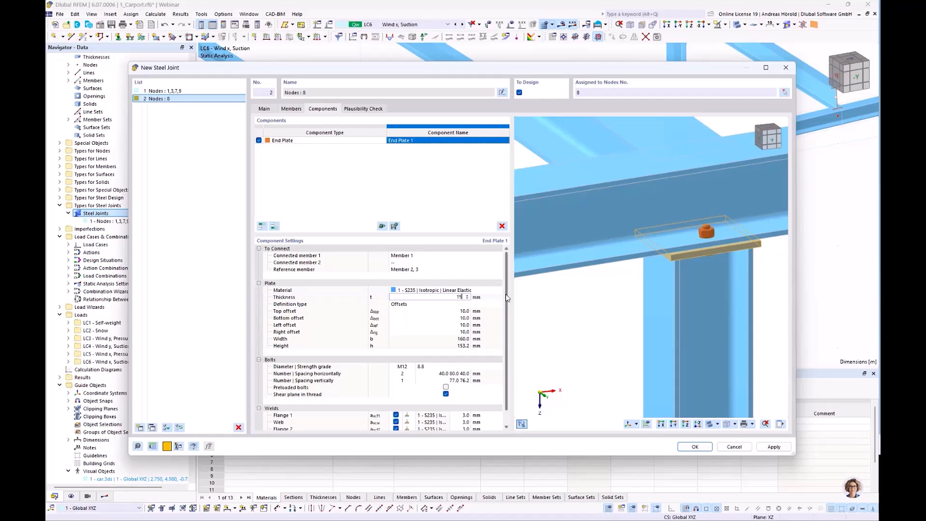
key(Tab)
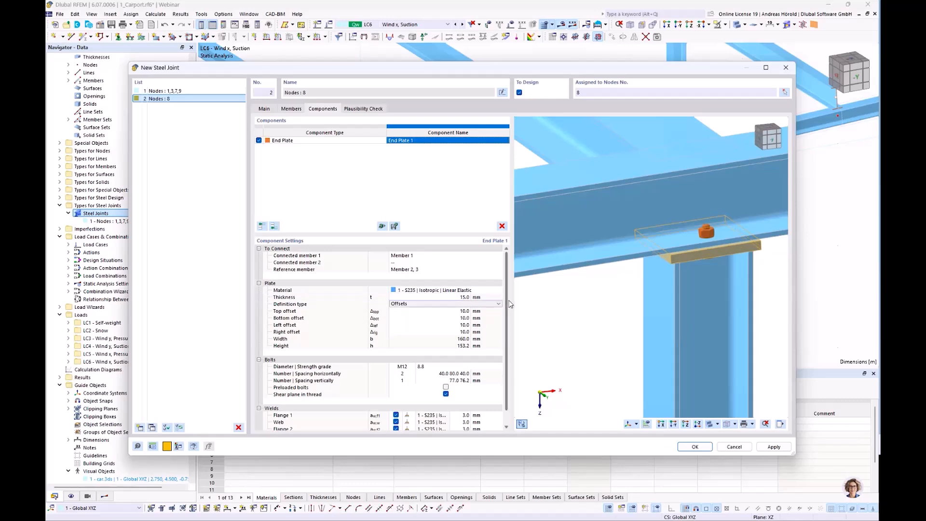
Step: Set the end plate's top and bottom offsets to 60 mm each
middle_drag(701, 272, 690, 273)
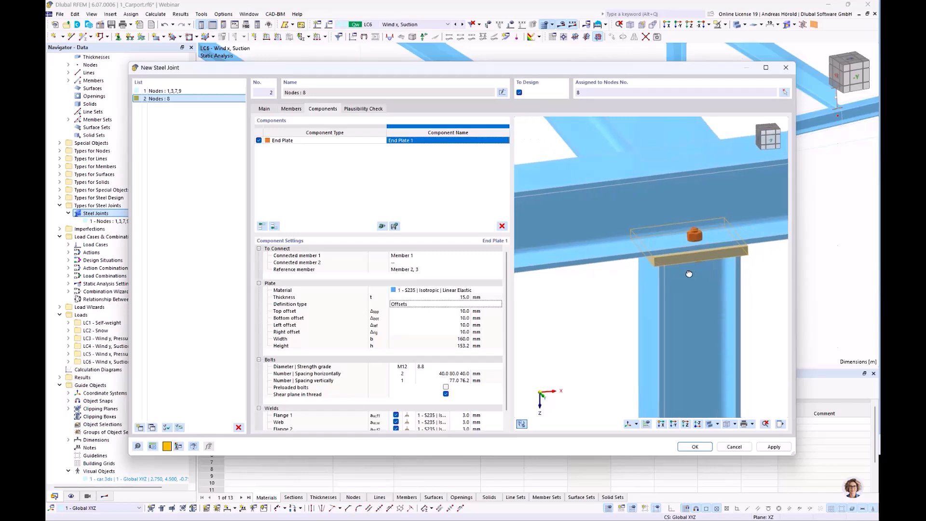
scroll(641, 282, up, 1)
scroll(613, 285, up, 1)
middle_drag(606, 285, 566, 292)
click(460, 311)
text(6)
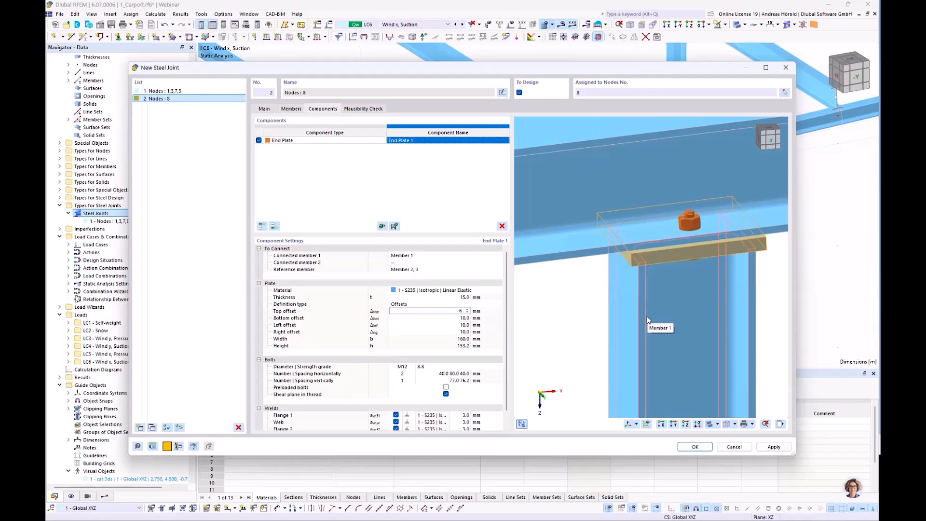
text(0)
key(Tab)
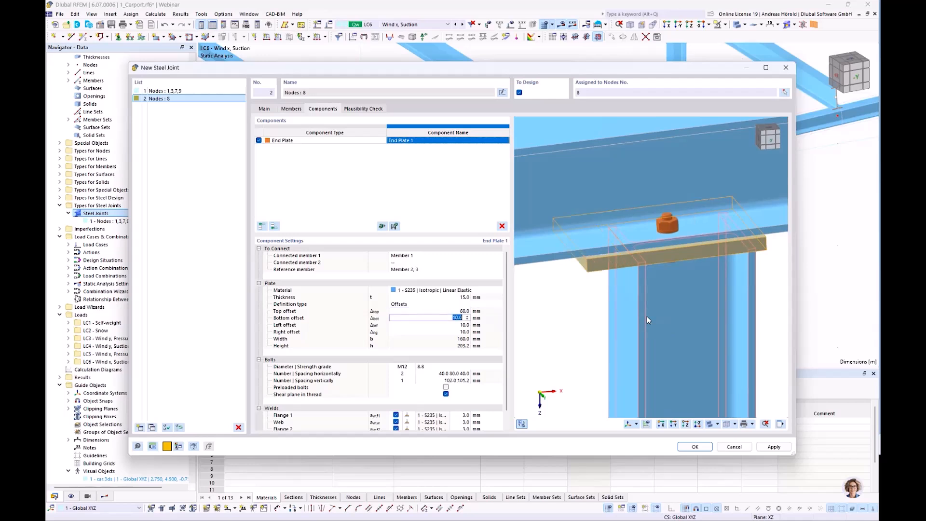
text(60)
key(Tab)
scroll(597, 333, down, 1)
ctrl+middle_drag(594, 339, 649, 274)
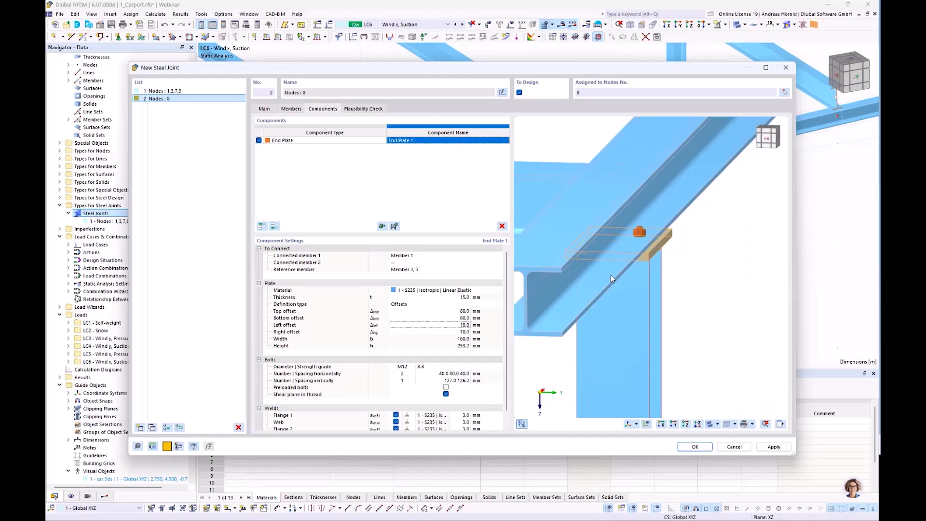
Step: Set the end plate's left and right offsets to 0 mm each
click(464, 326)
text(5)
key(Tab)
text(0)
key(Tab)
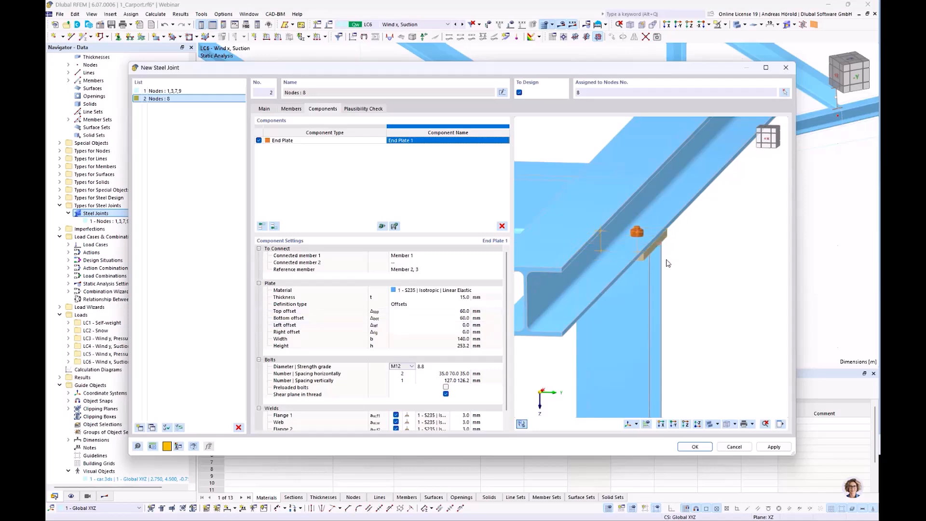
ctrl+middle_drag(682, 264, 676, 237)
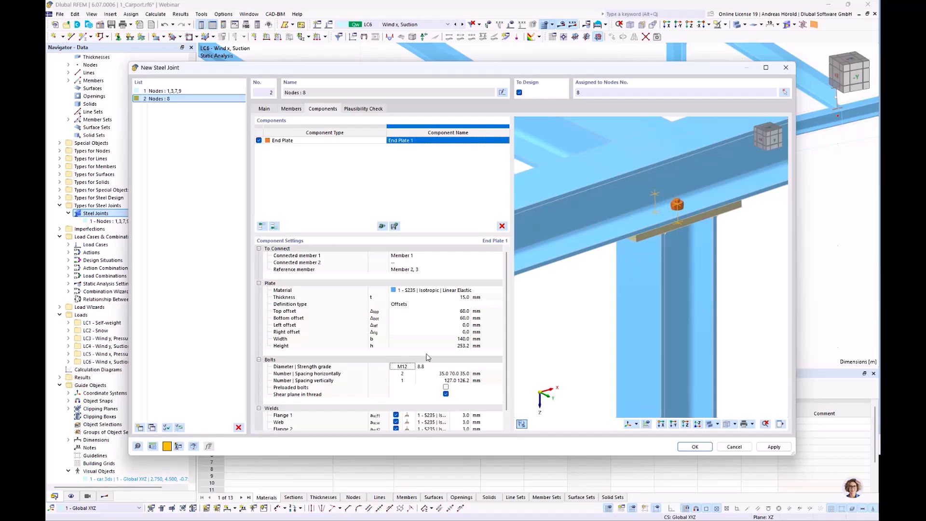
Step: Set the strength grade of the end plate's M12 bolts to 10.9
click(436, 368)
click(445, 368)
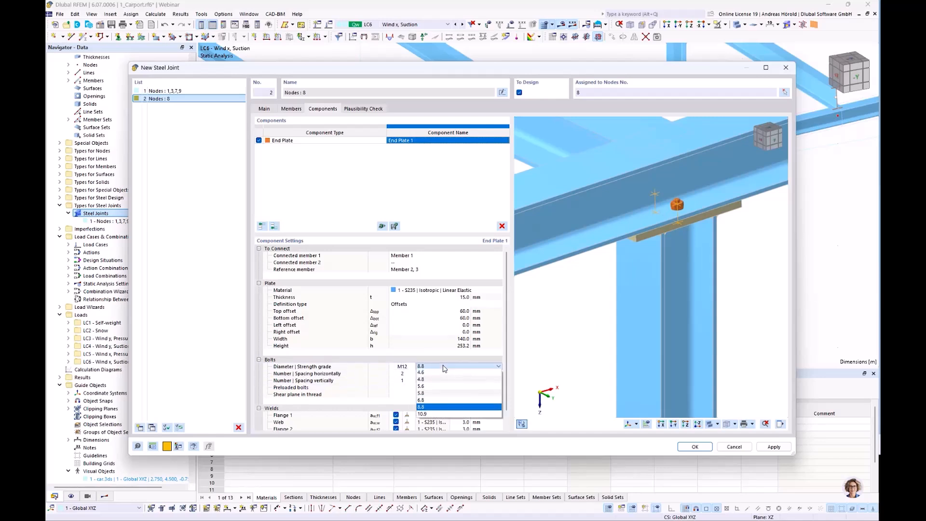
click(446, 414)
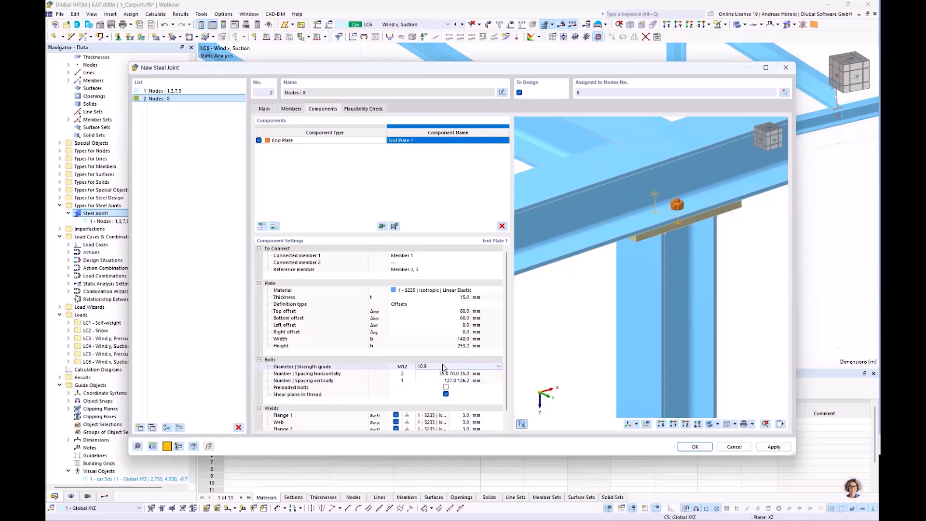
Step: Set two bolts vertically on the end plate, with edge distances of 33.1 mm and a spacing of 187 mm
click(460, 373)
mouse_move(589, 337)
ctrl+middle_down()
mouse_move(641, 328)
mouse_move(686, 301)
mouse_move(577, 333)
ctrl+middle_up()
click(406, 382)
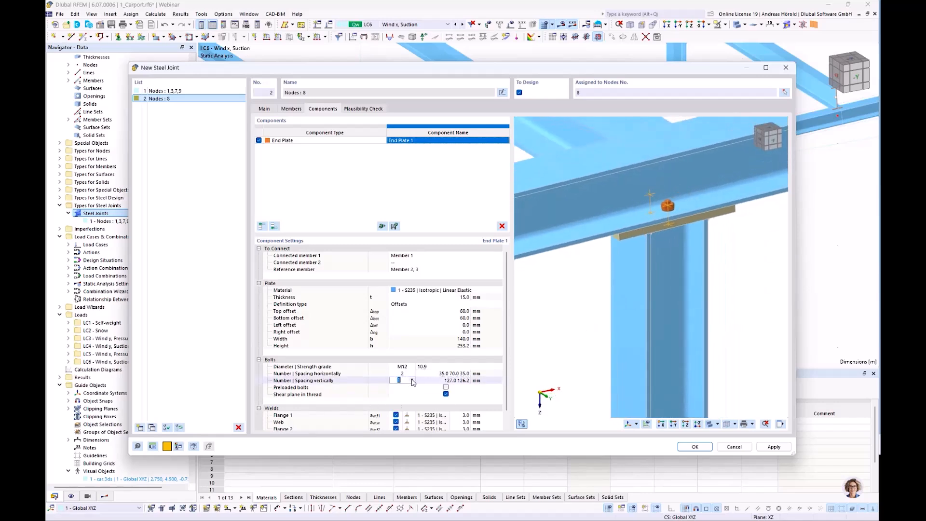
text(2)
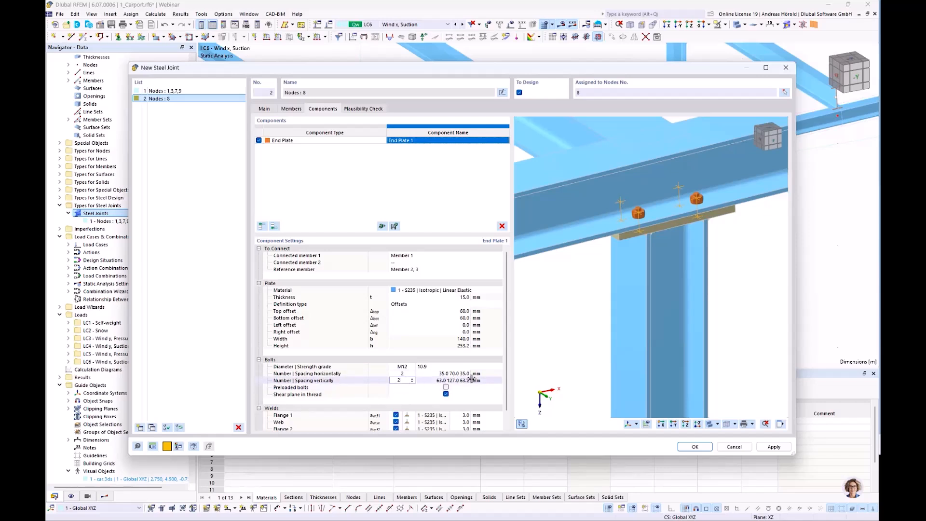
click(444, 382)
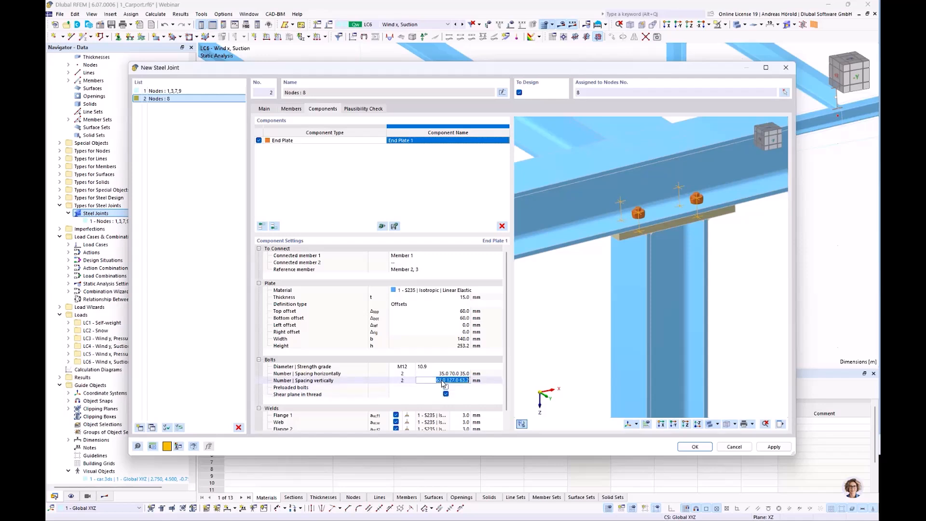
text(33.1)
key(Return)
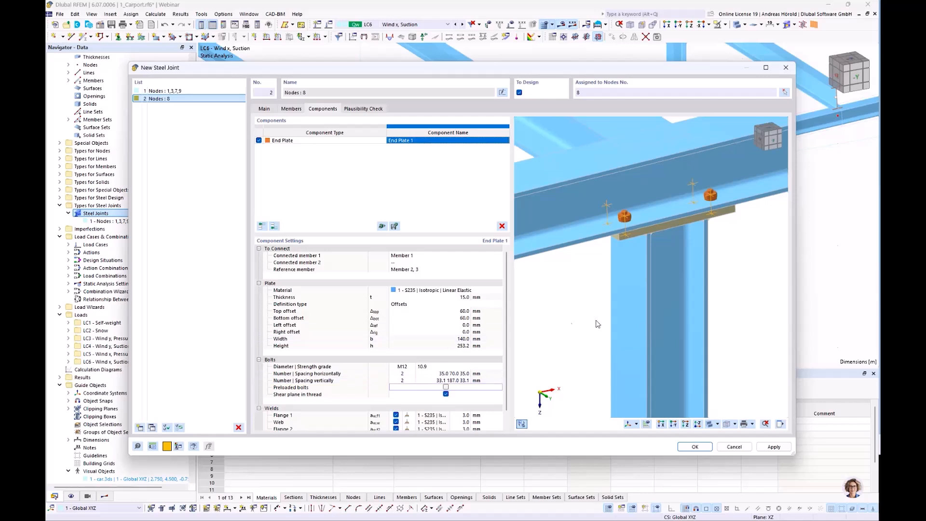
Step: Make the end plate bolts preloaded and turn off the shear plane in thread
drag(726, 321, 708, 333)
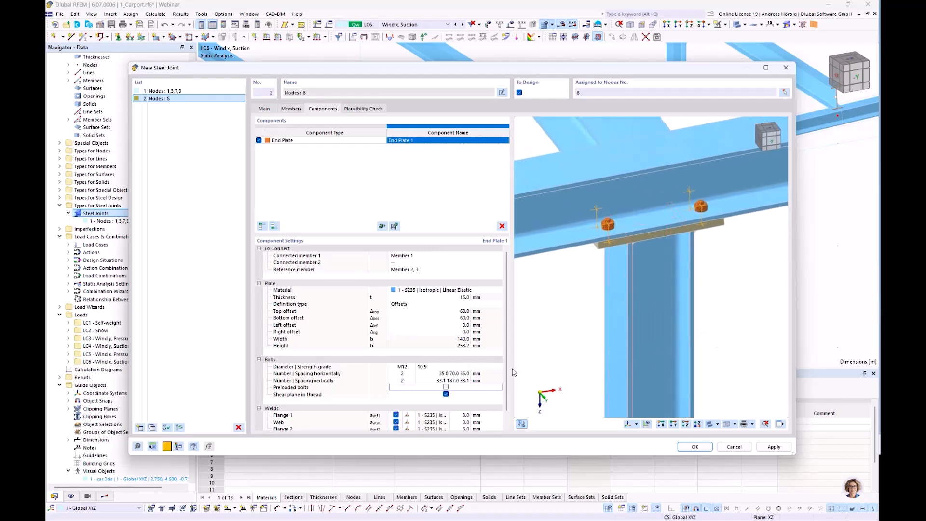
click(445, 387)
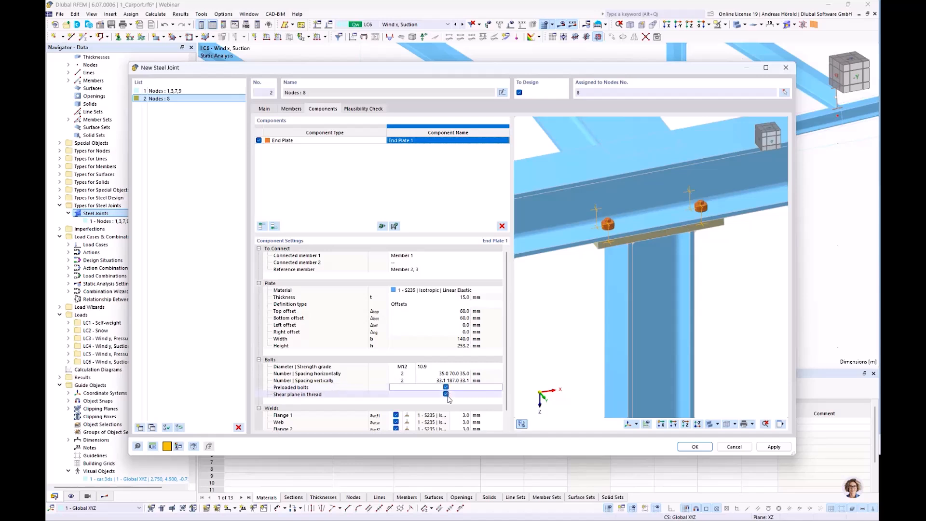
click(446, 395)
Step: Set the end plate's weld thickness to 4 mm at both flange 1 and flange 2
scroll(488, 353, down, 1)
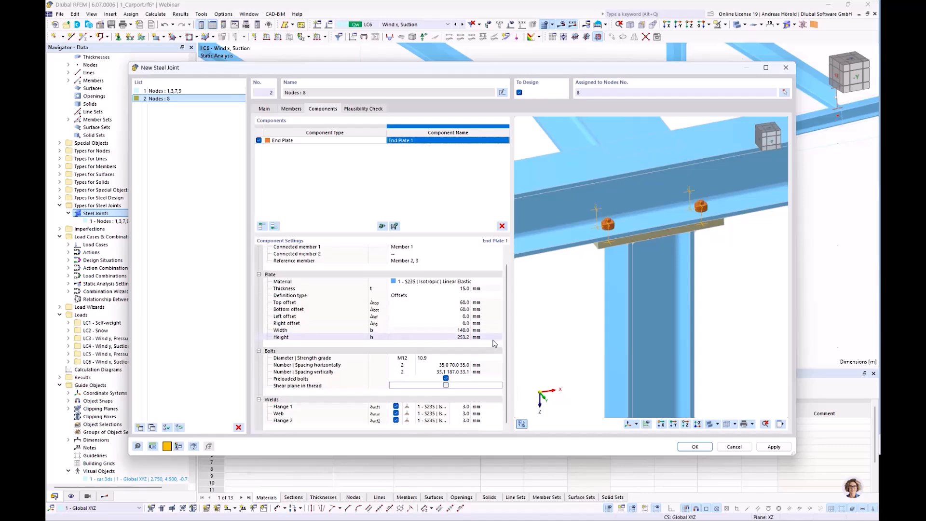
click(465, 409)
text(4)
click(466, 421)
text(4)
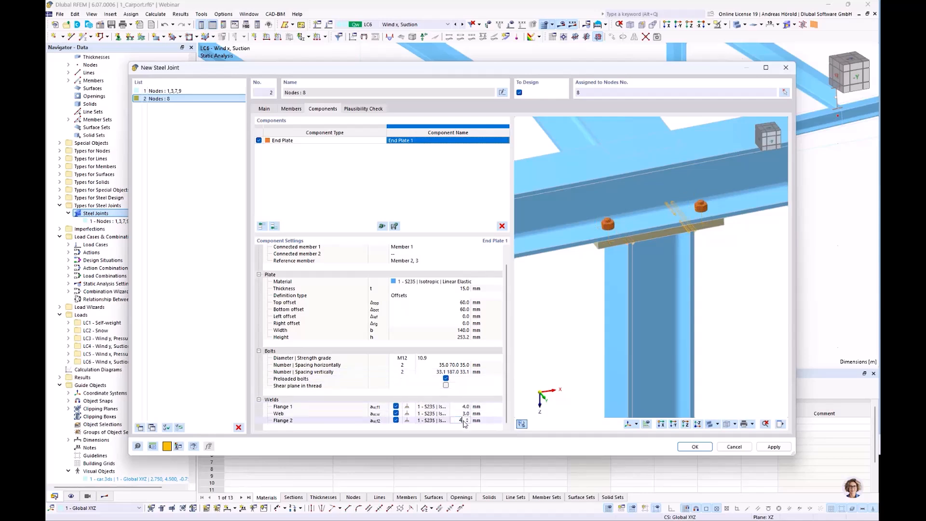
Step: Examine the position of the web and flange welds between the column and the end plate
click(460, 414)
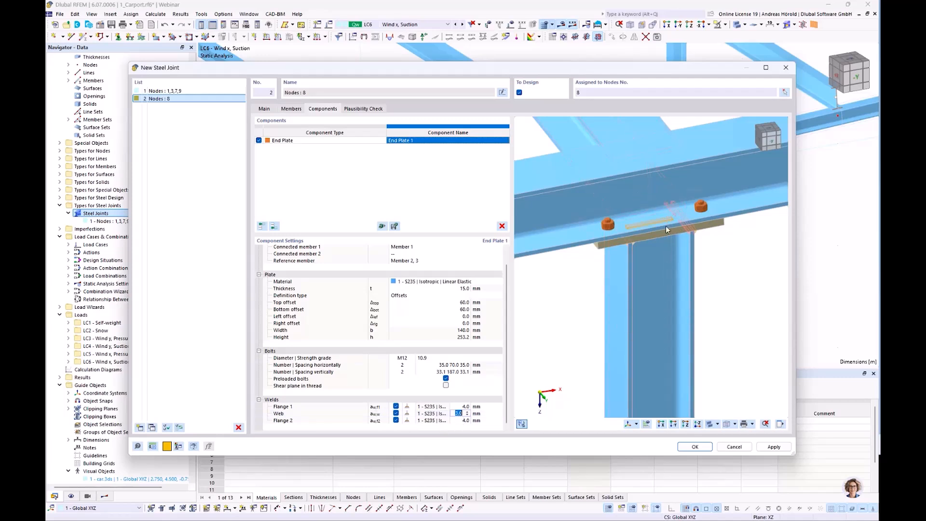
scroll(667, 226, up, 3)
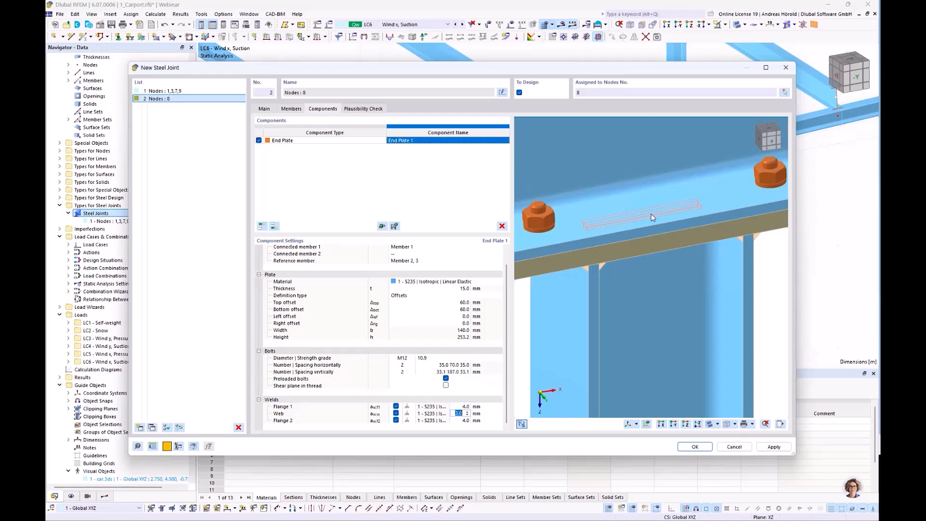
click(461, 407)
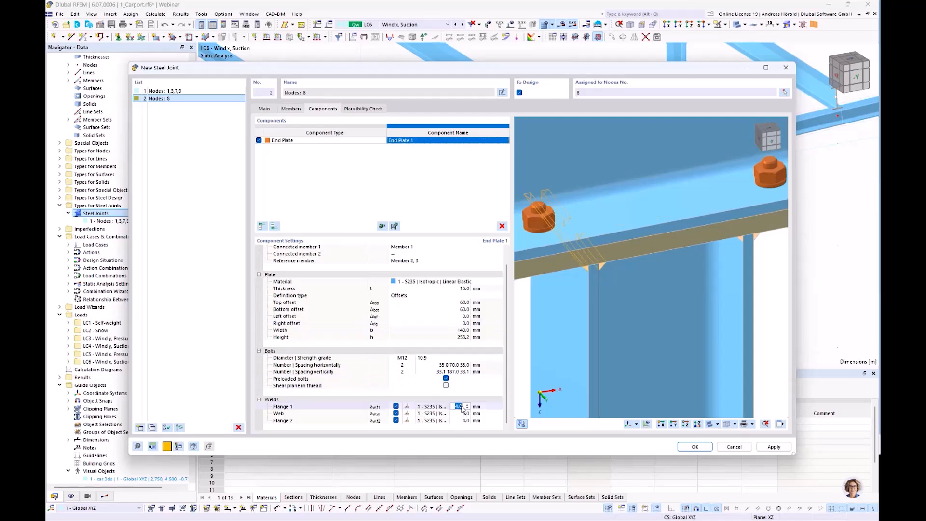
click(458, 420)
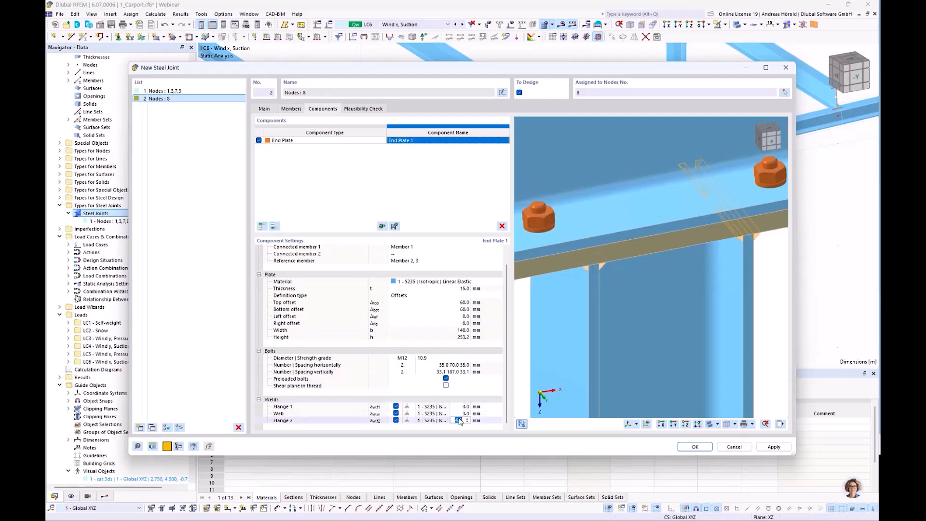
scroll(564, 361, down, 5)
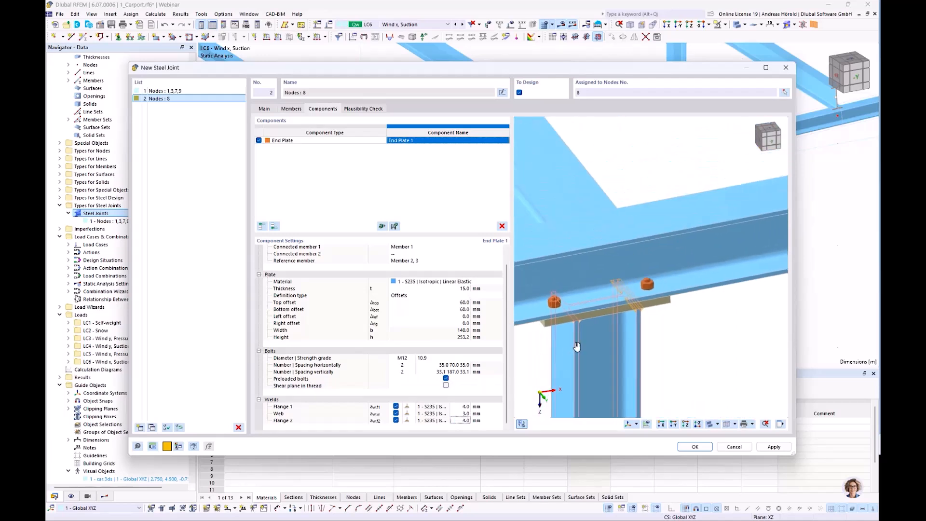
middle_drag(564, 361, 611, 303)
scroll(612, 304, down, 2)
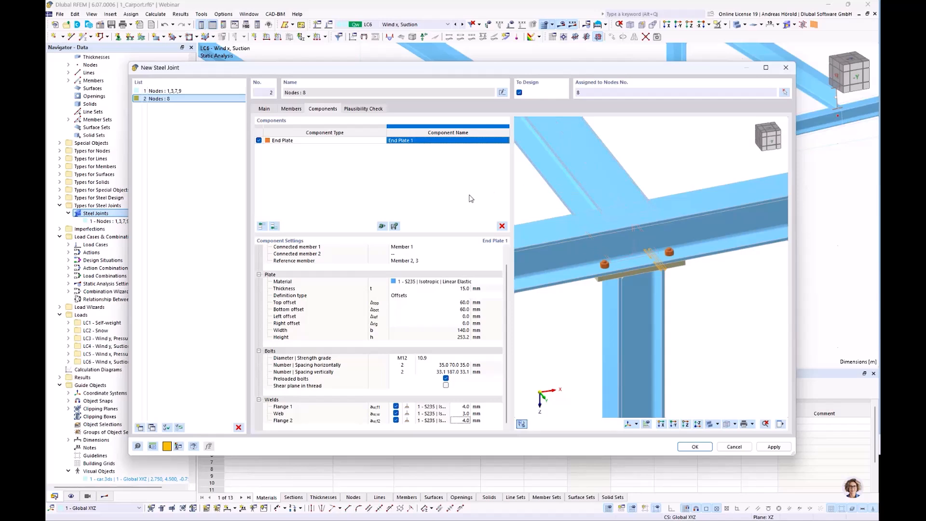
Step: Open the steel joint template library and browse the available joint templates
click(381, 227)
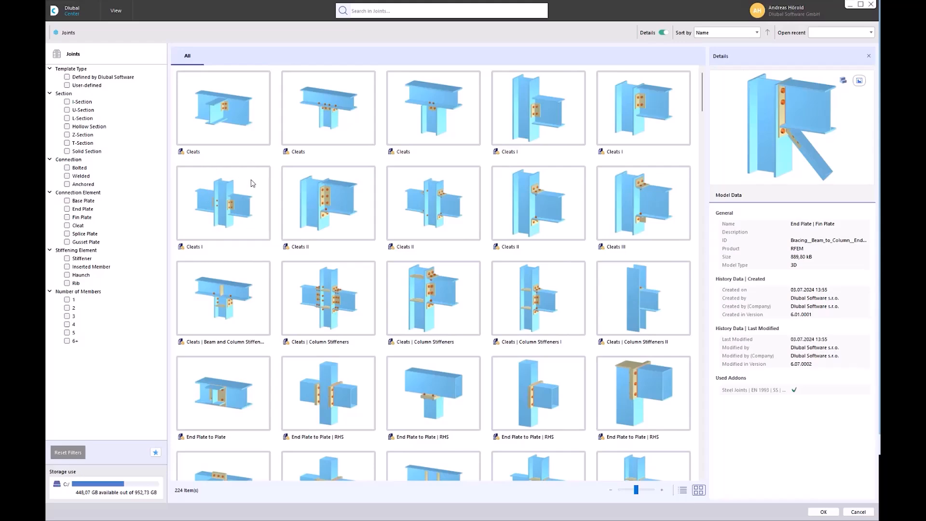
scroll(251, 182, down, 5)
scroll(250, 183, down, 20)
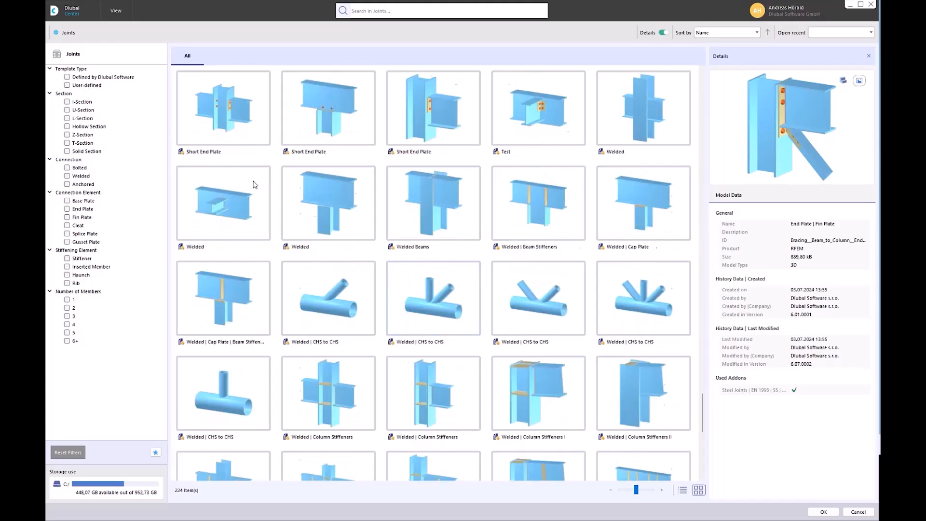
scroll(255, 185, up, 15)
scroll(254, 185, down, 3)
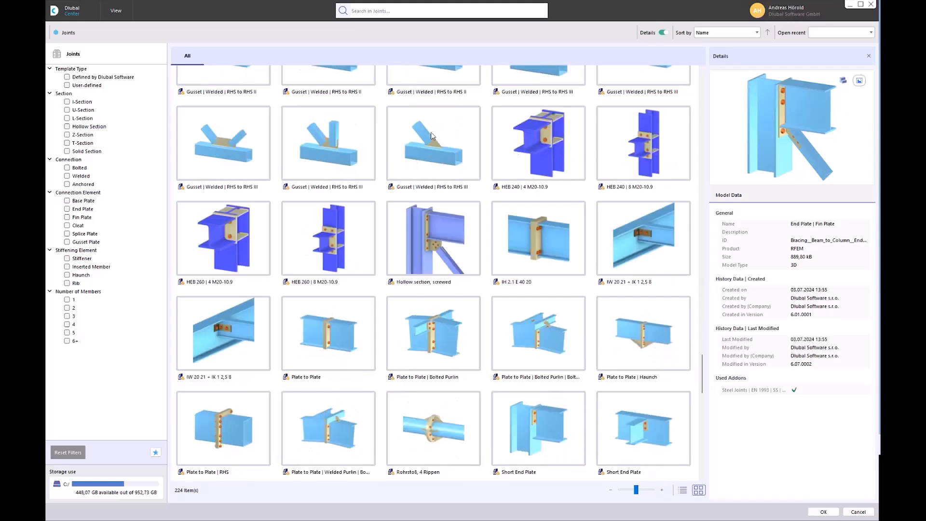
Step: Filter the joint templates to those defined by Dlubal Software with I-sections, bolted connections and 3 members
click(67, 77)
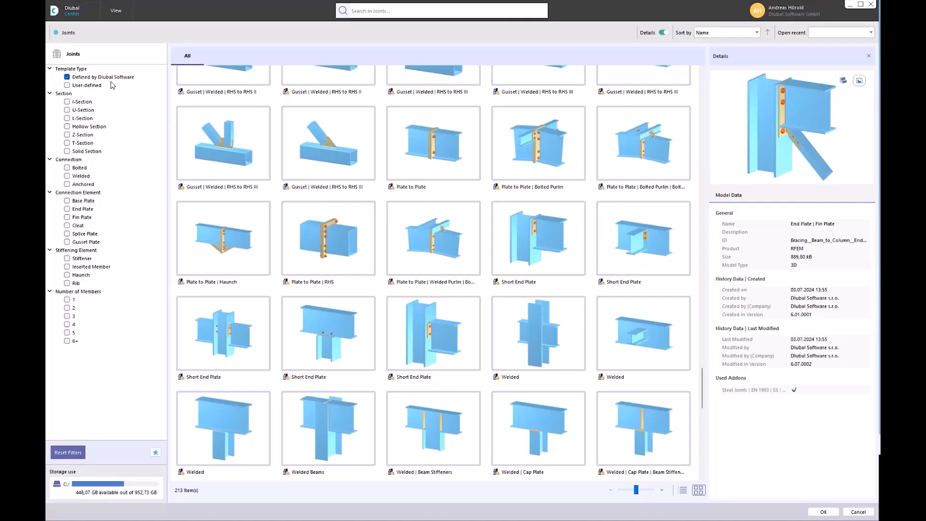
click(67, 102)
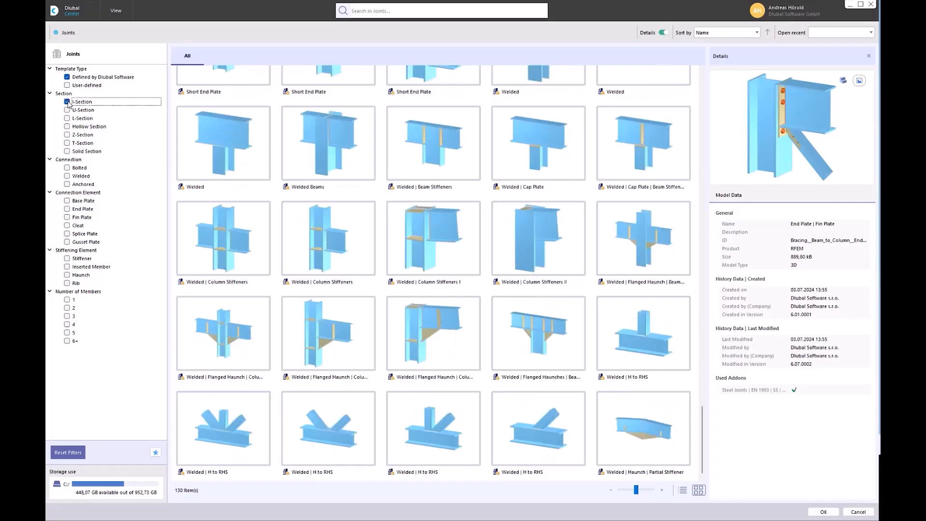
click(67, 168)
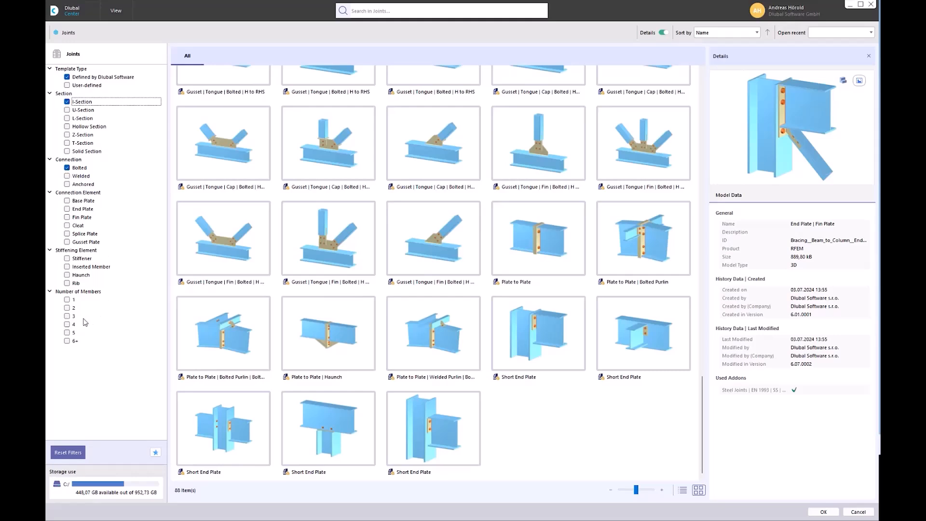
click(67, 316)
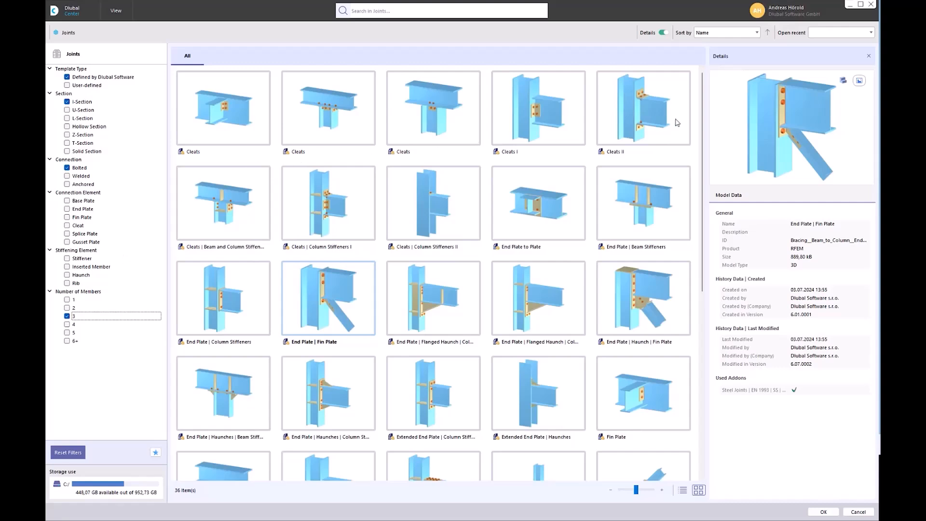
Step: Apply the End Plate to Plate template to the joint with Member 4 assigned as Beam 3
click(537, 209)
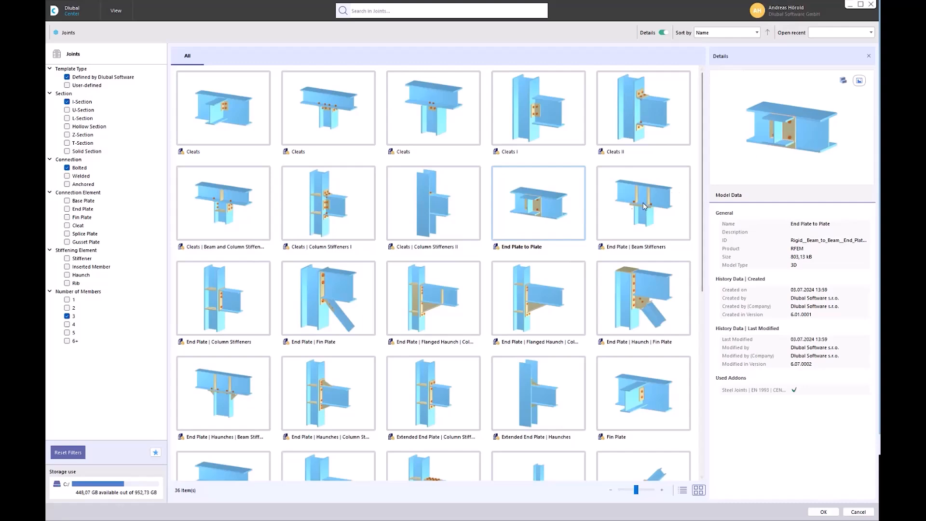
double_click(539, 210)
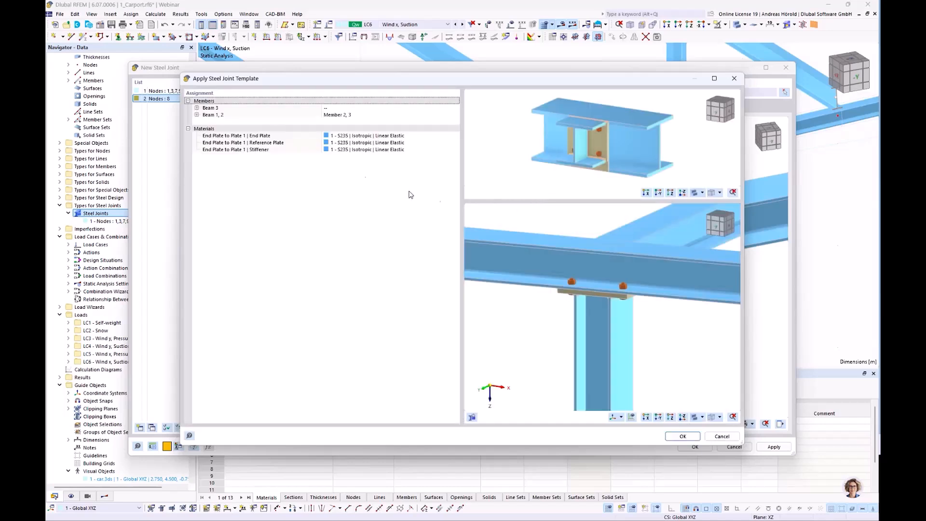
click(358, 109)
click(357, 109)
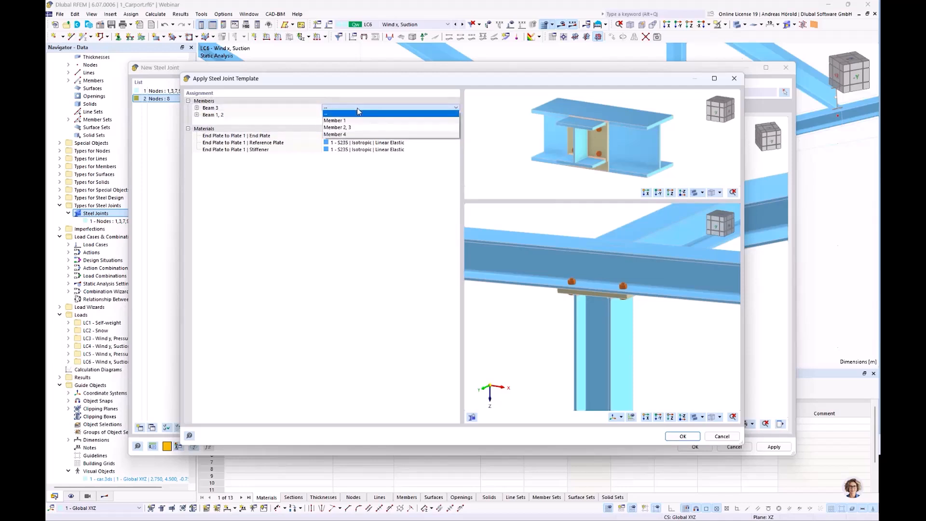
click(366, 135)
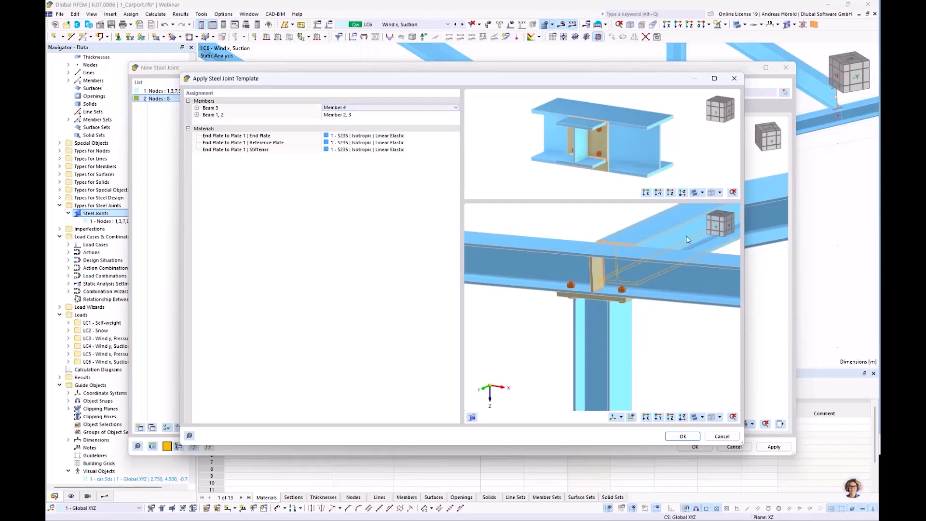
click(350, 115)
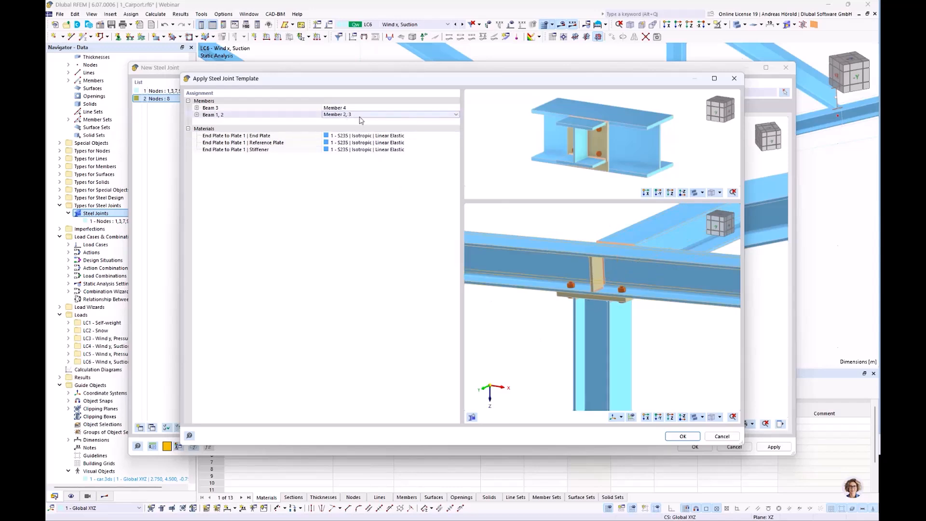
ctrl+middle_drag(544, 349, 602, 335)
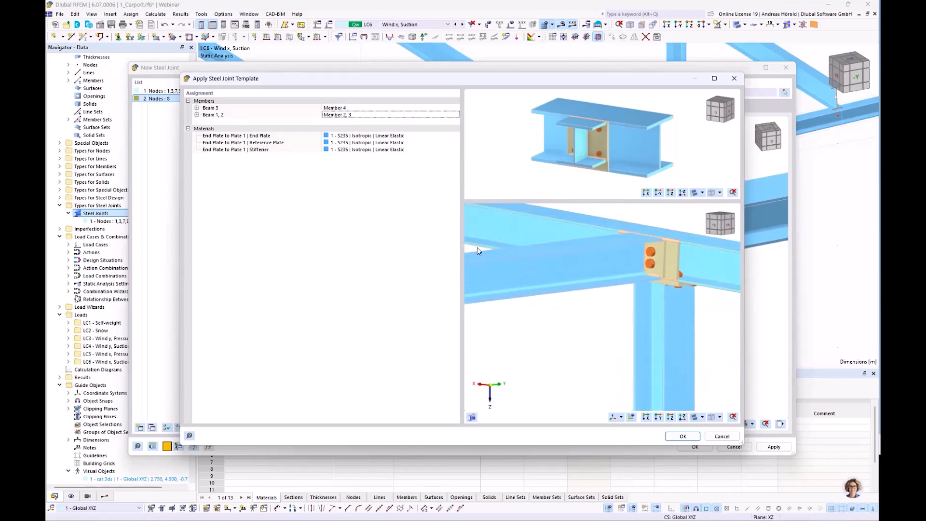
click(683, 436)
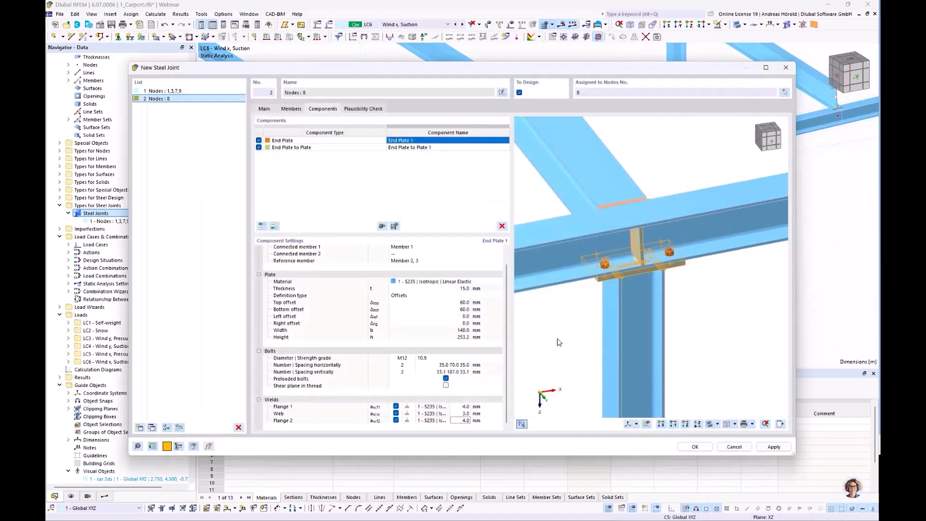
Step: Examine the end plate to plate connection above the column head from the side of the connected beam
right_drag(723, 335, 746, 314)
right_drag(542, 331, 603, 317)
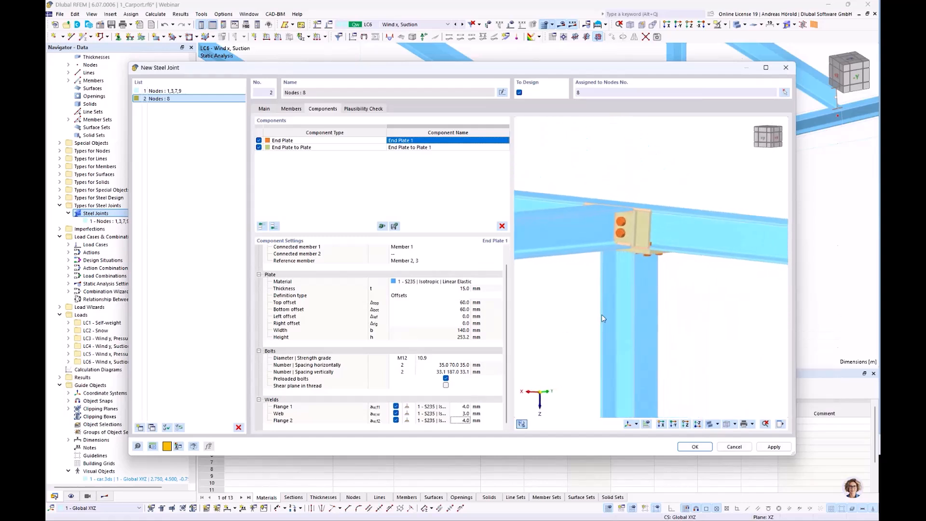
scroll(699, 316, up, 3)
middle_drag(697, 312, 717, 331)
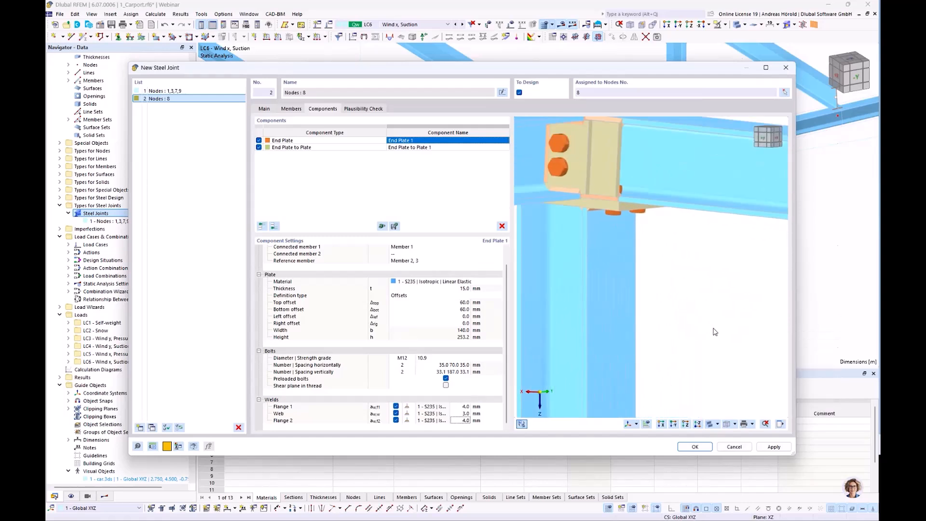
scroll(716, 332, down, 1)
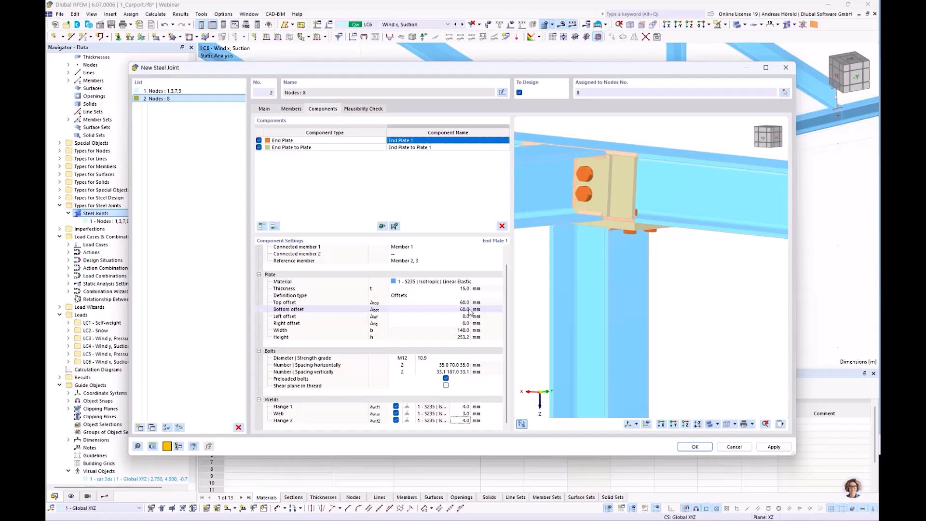
Step: Set the end plate thickness of the End Plate to Plate component to 15 mm
click(394, 150)
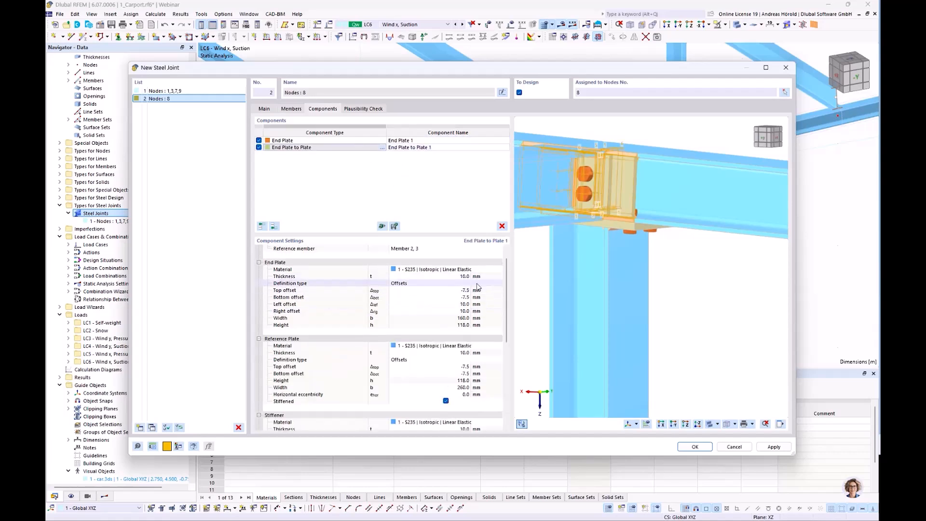
click(461, 277)
text(15)
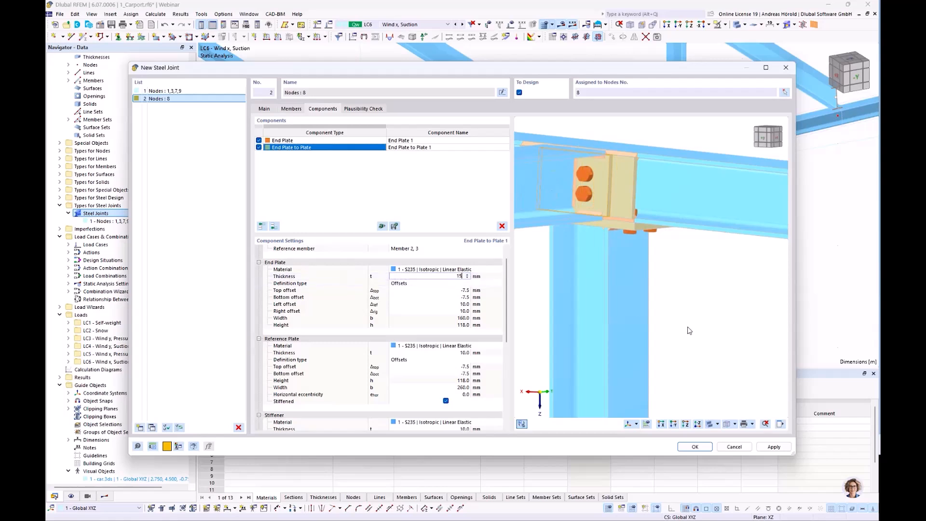
key(Tab)
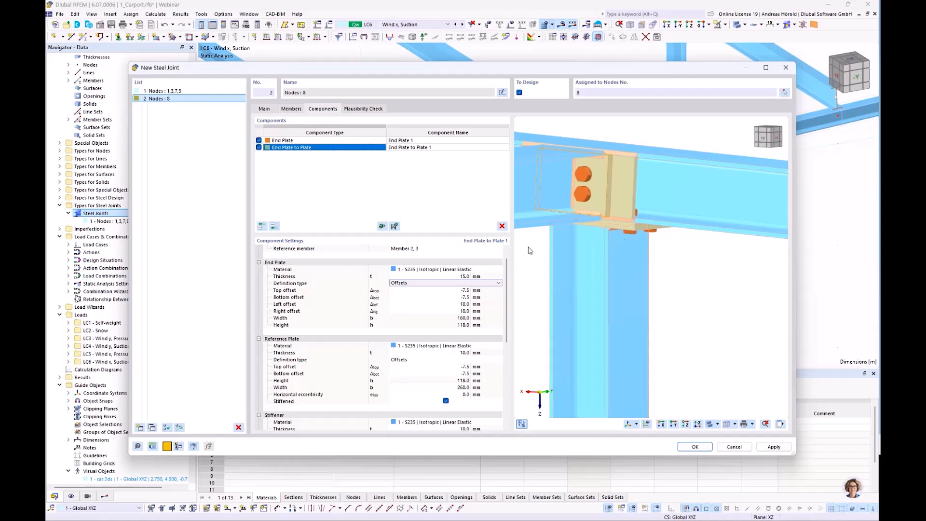
scroll(606, 160, up, 4)
scroll(606, 160, up, 3)
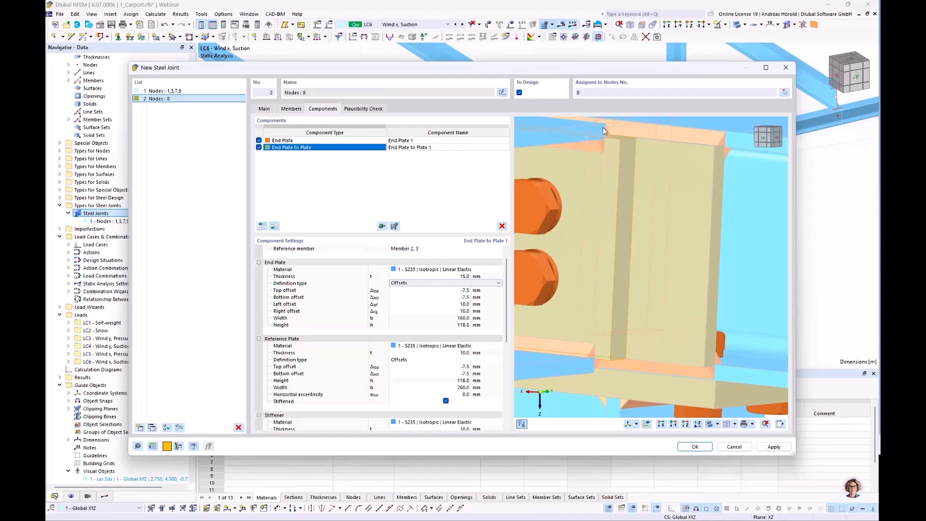
scroll(603, 127, down, 6)
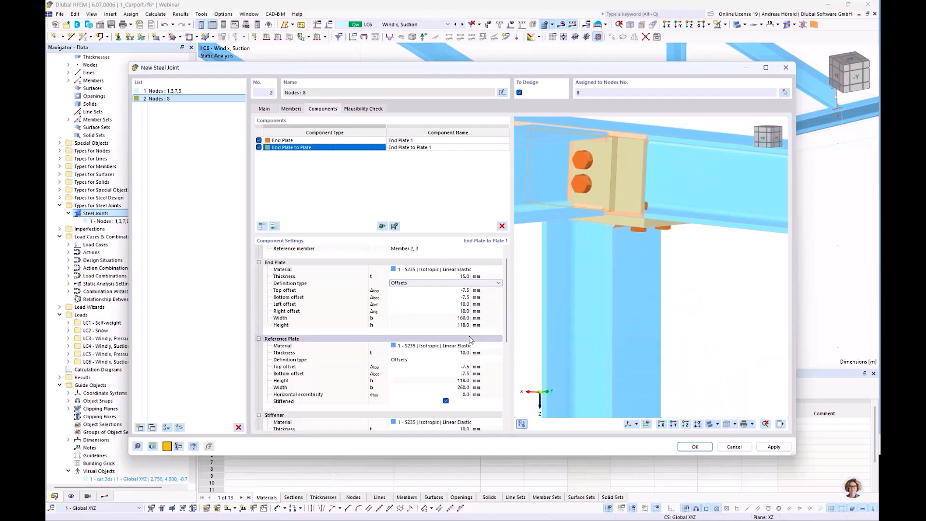
Step: Set the reference plate thickness of the End Plate to Plate component to 15 mm
scroll(464, 322, down, 2)
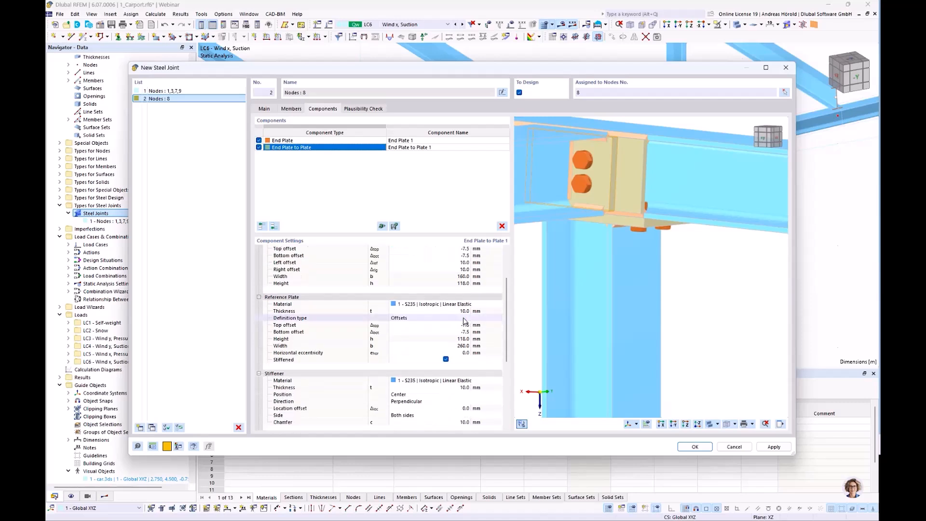
scroll(463, 269, up, 2)
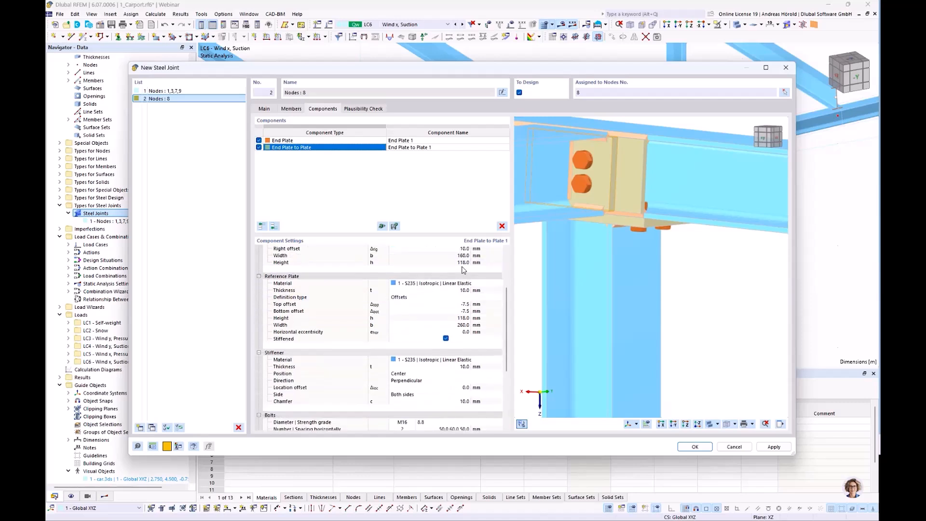
scroll(464, 270, down, 2)
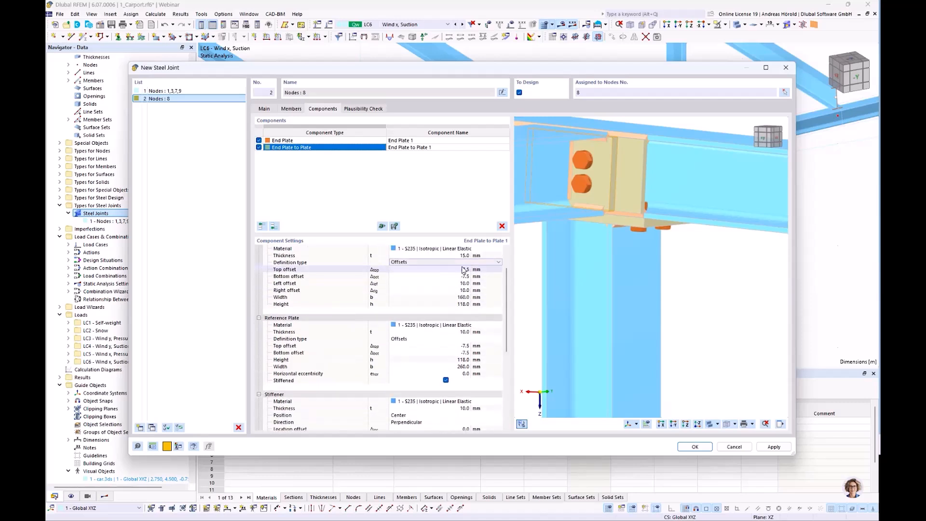
scroll(463, 270, down, 1)
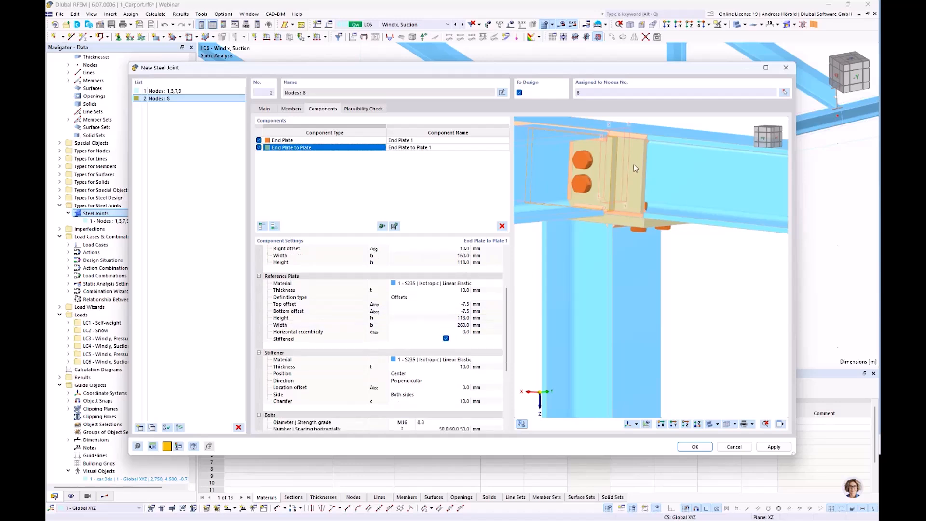
click(465, 291)
text(15)
key(Return)
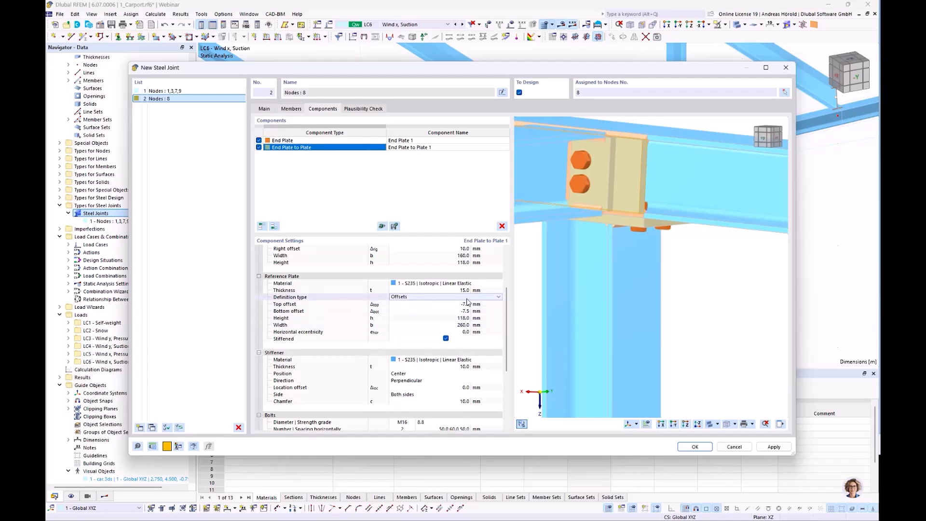
Step: Reduce the reference plate's width to 160 mm
click(462, 326)
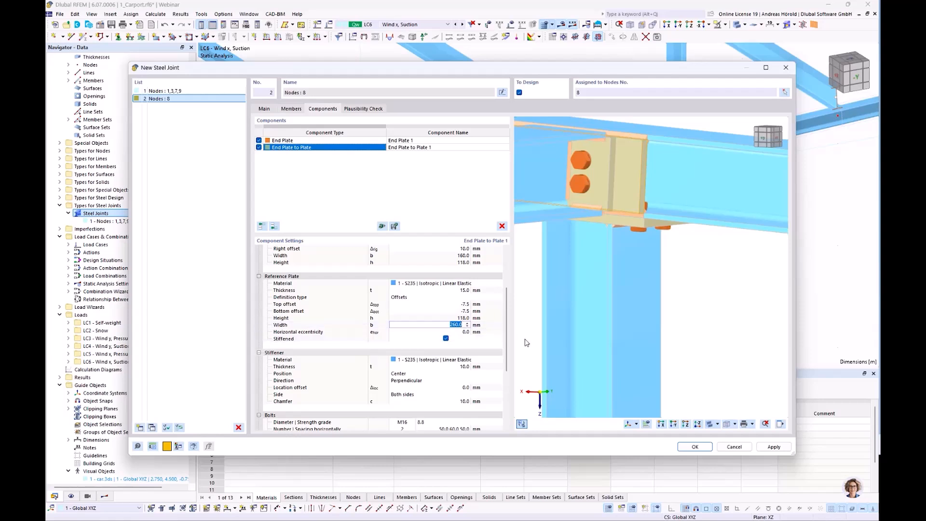
text(160)
key(Tab)
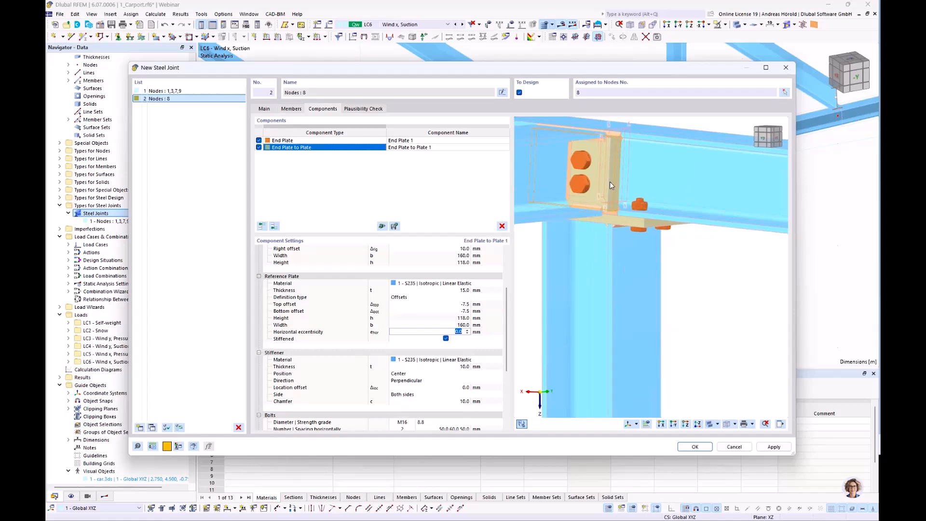
scroll(434, 309, up, 2)
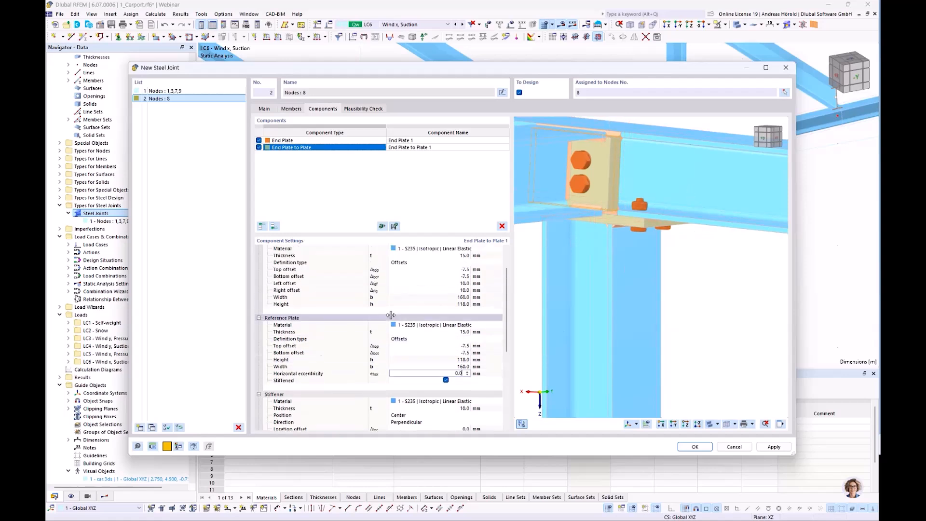
scroll(391, 315, down, 2)
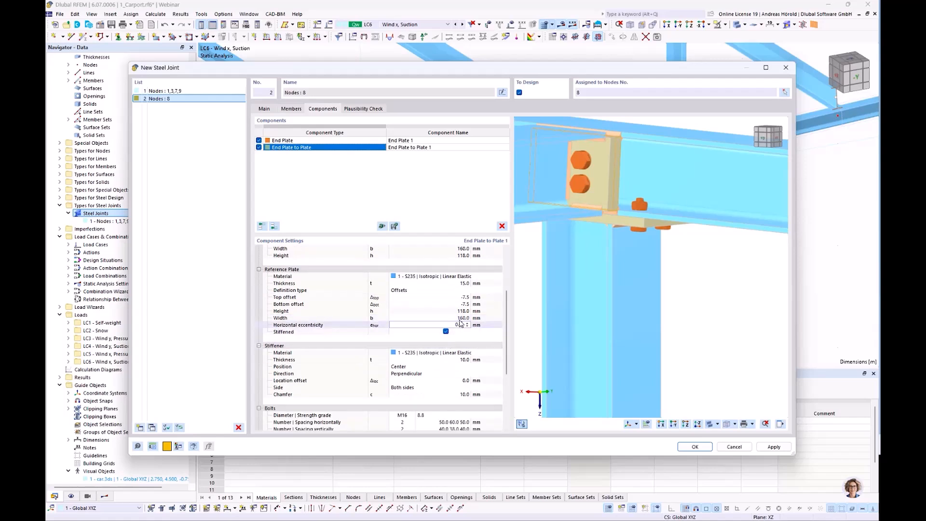
Step: Examine the reference plate and stiffeners from both sides of the continuous beam
ctrl+middle_drag(704, 328, 555, 344)
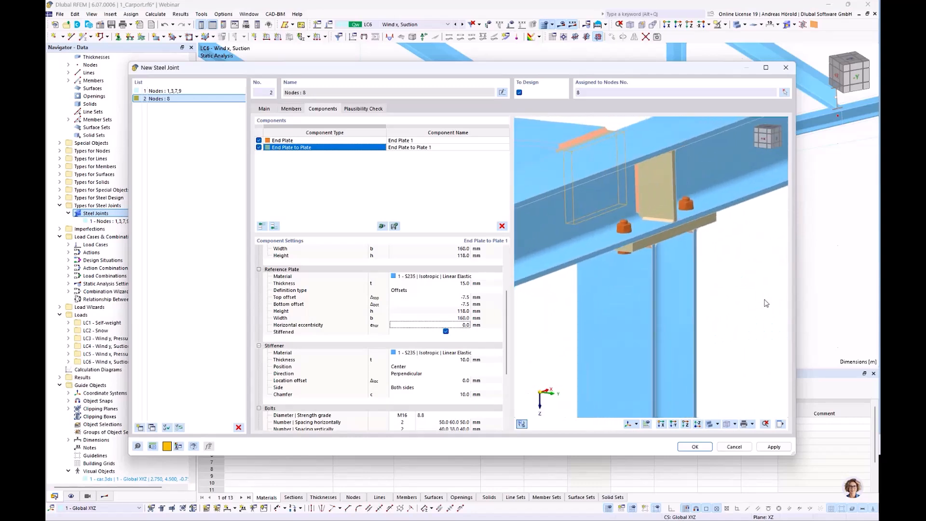
ctrl+middle_drag(740, 304, 658, 315)
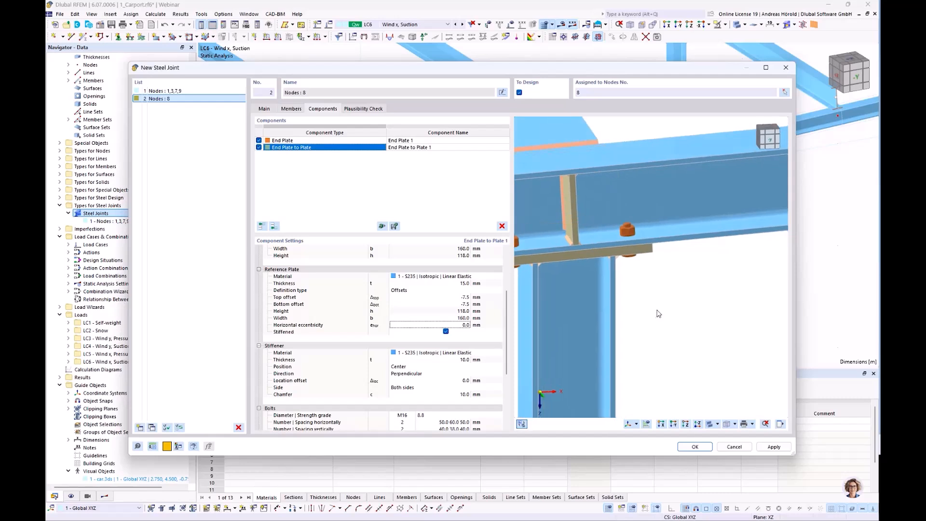
scroll(664, 304, down, 3)
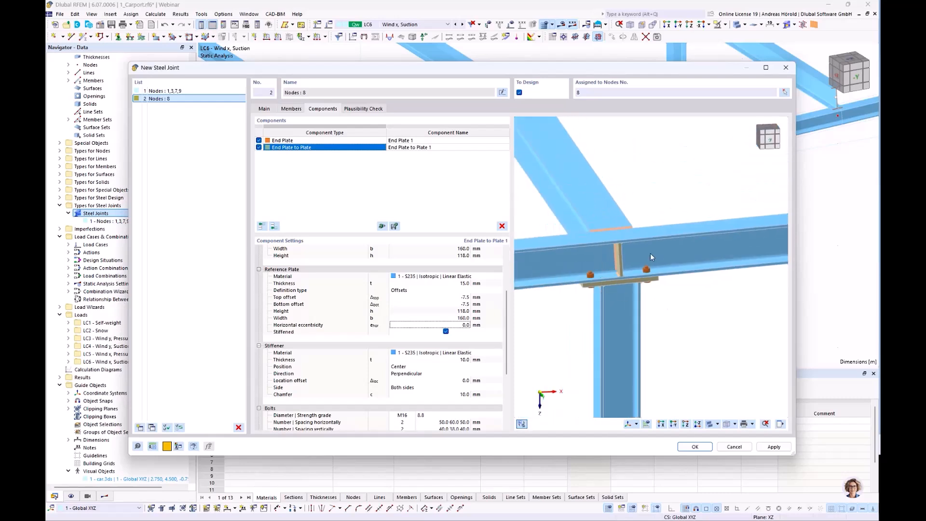
ctrl+middle_drag(575, 342, 731, 331)
ctrl+middle_drag(571, 352, 605, 350)
right_click(605, 350)
click(558, 292)
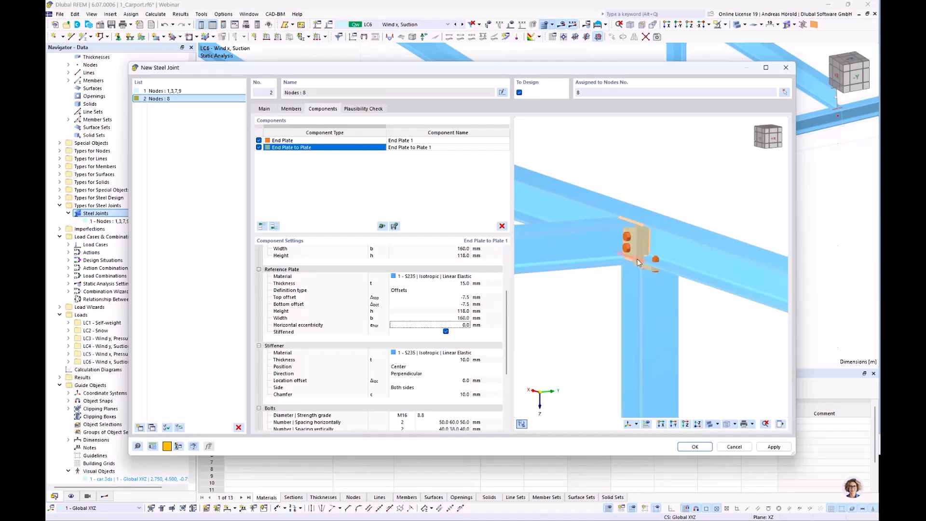
Step: Limit the stiffener of the End Plate to Plate connection to one side of the beam
scroll(647, 246, up, 5)
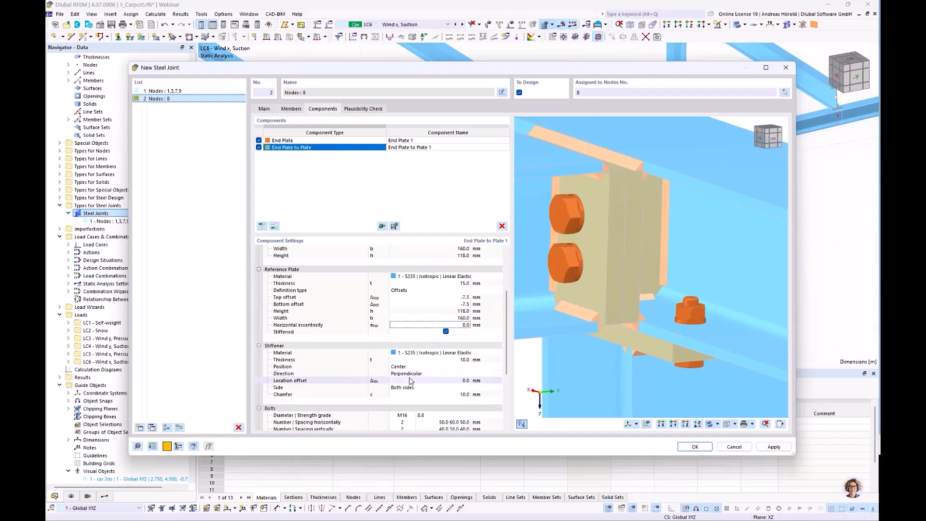
click(409, 388)
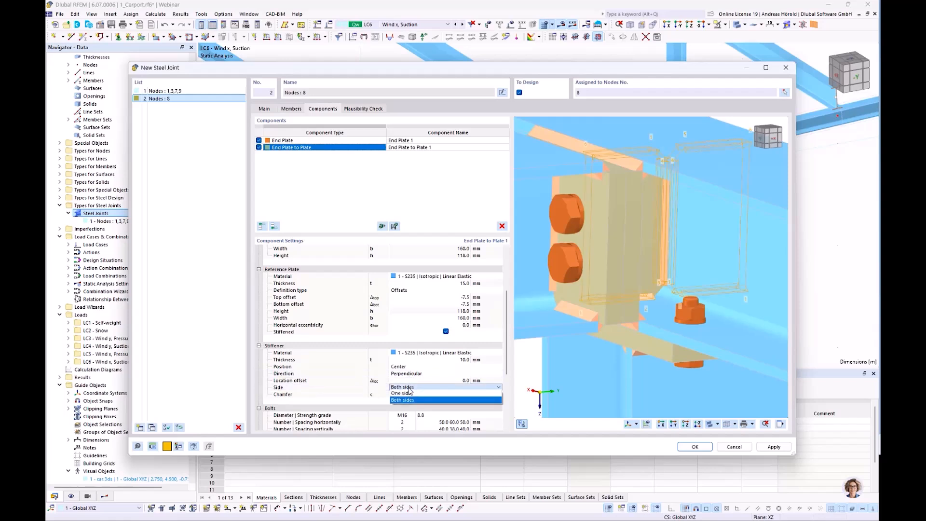
click(411, 395)
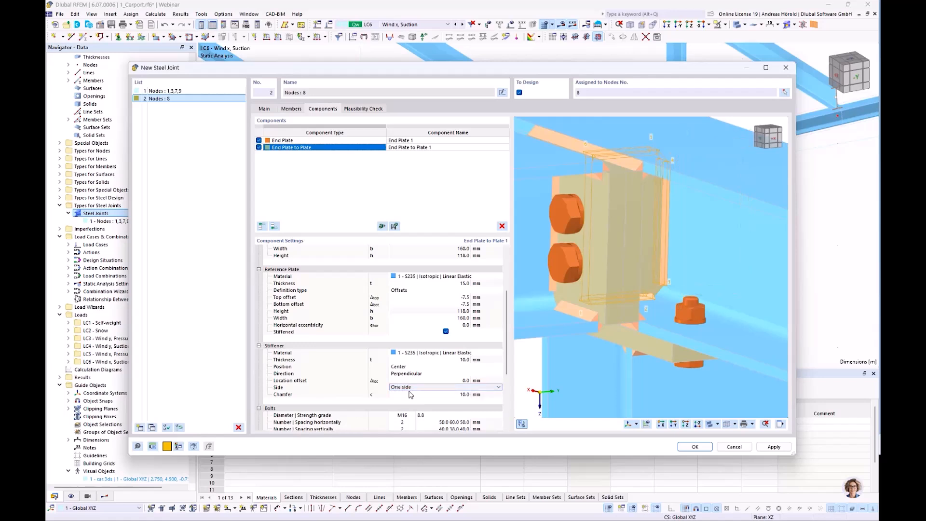
scroll(780, 211, down, 6)
ctrl+middle_drag(713, 286, 593, 292)
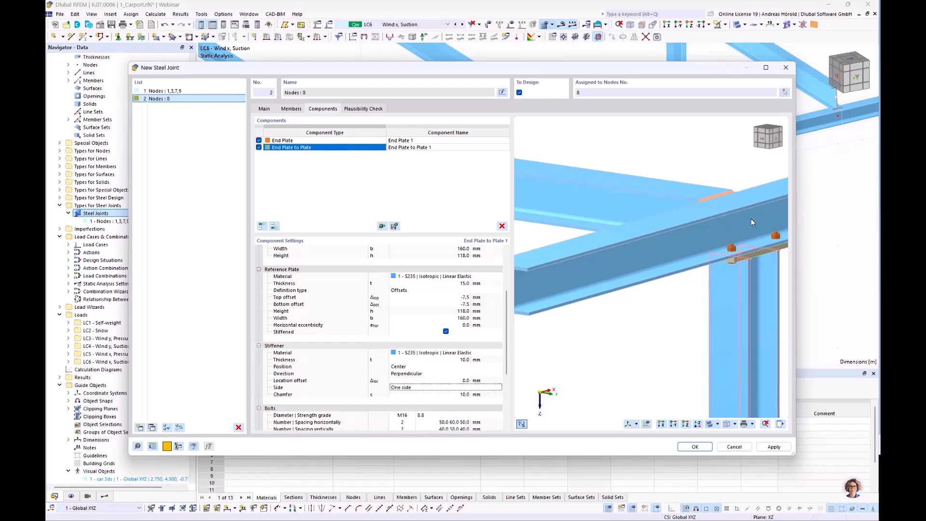
ctrl+middle_drag(644, 326, 623, 317)
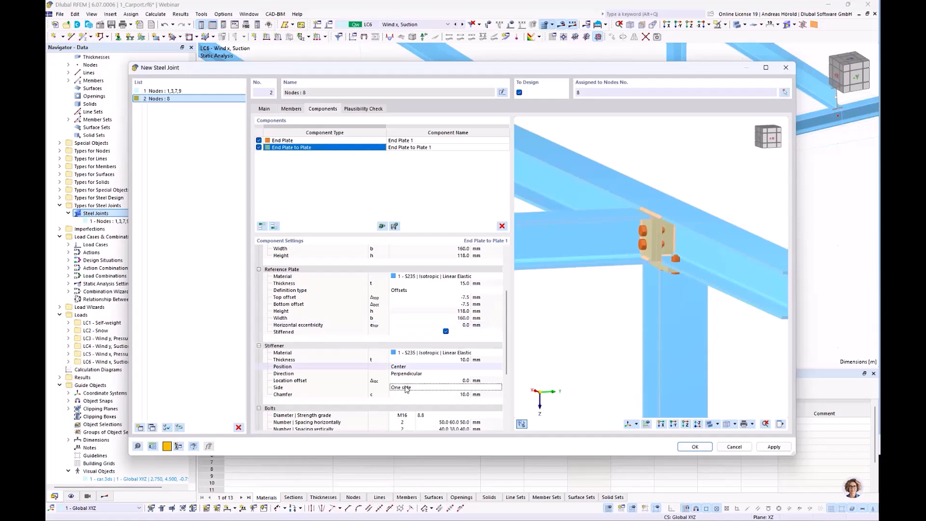
Step: Change the bolts of the End Plate to Plate connection to diameter M12 with strength grade 10.9
scroll(402, 356, down, 5)
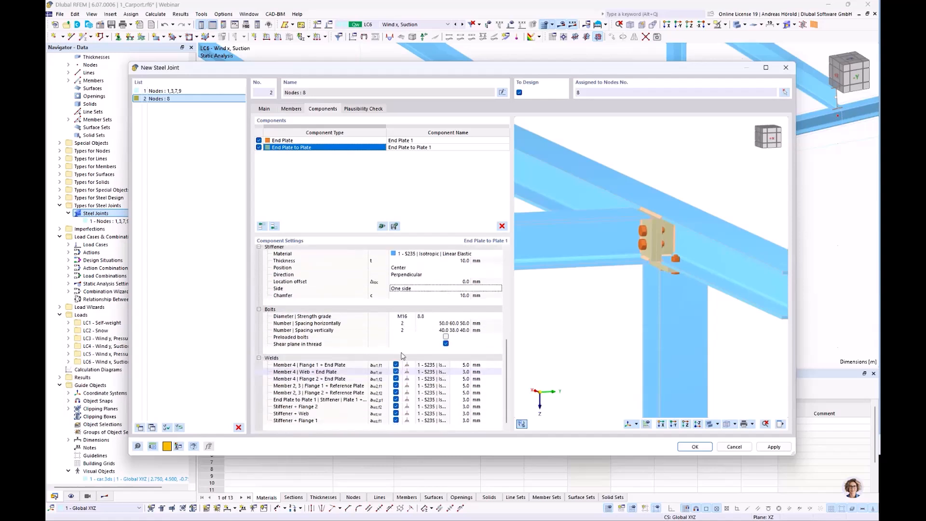
click(405, 317)
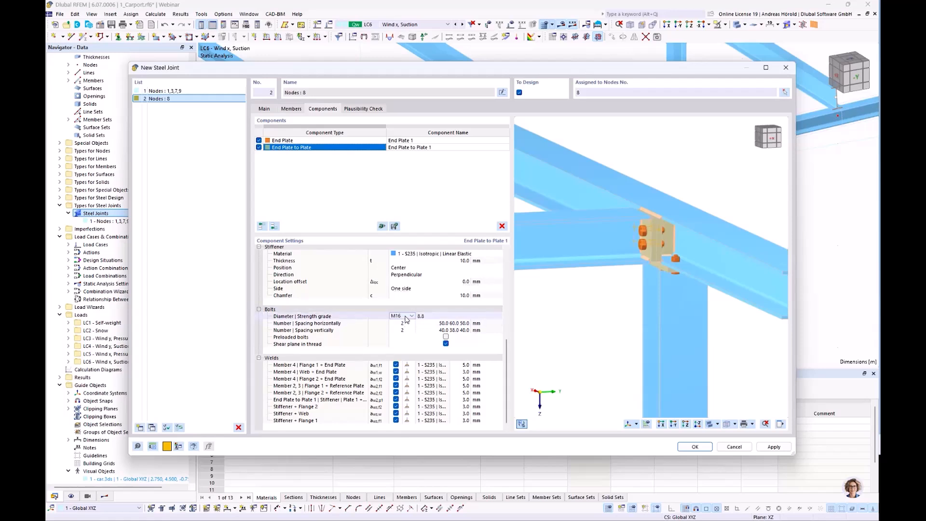
click(406, 318)
click(402, 322)
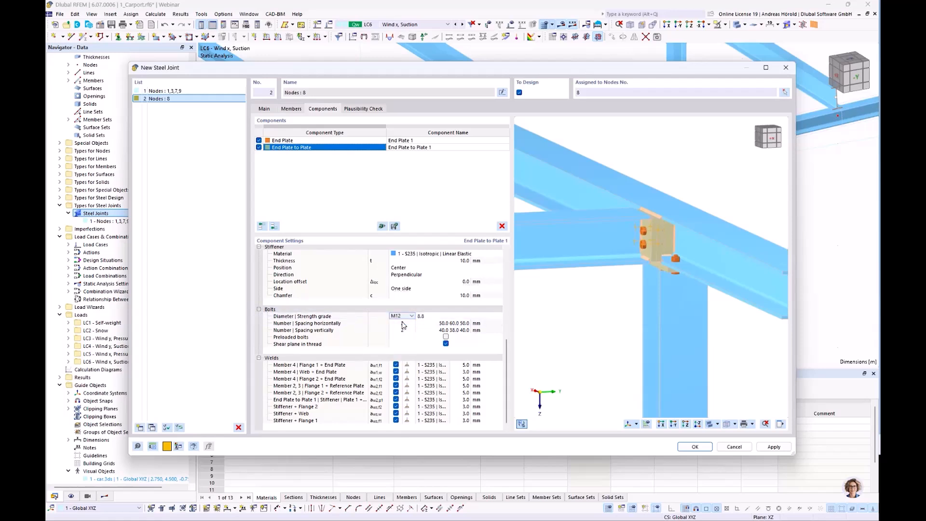
click(444, 317)
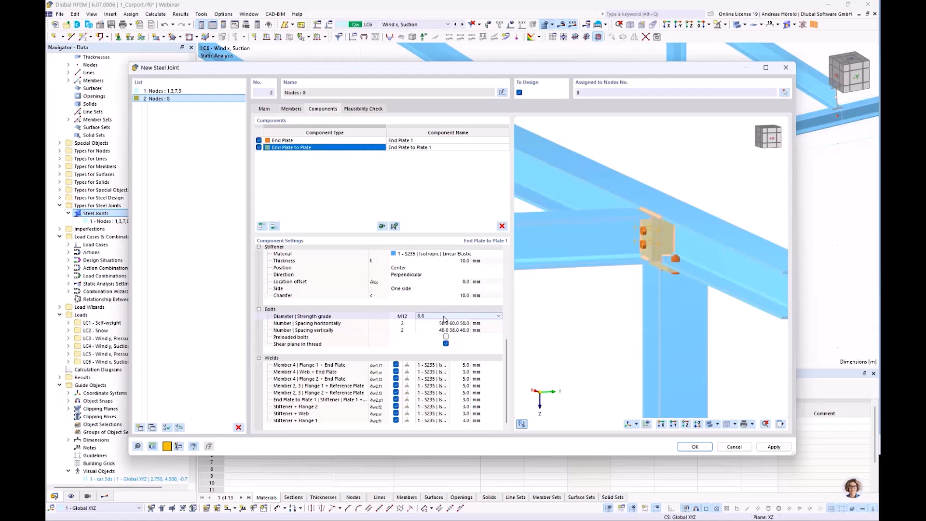
click(499, 316)
click(438, 364)
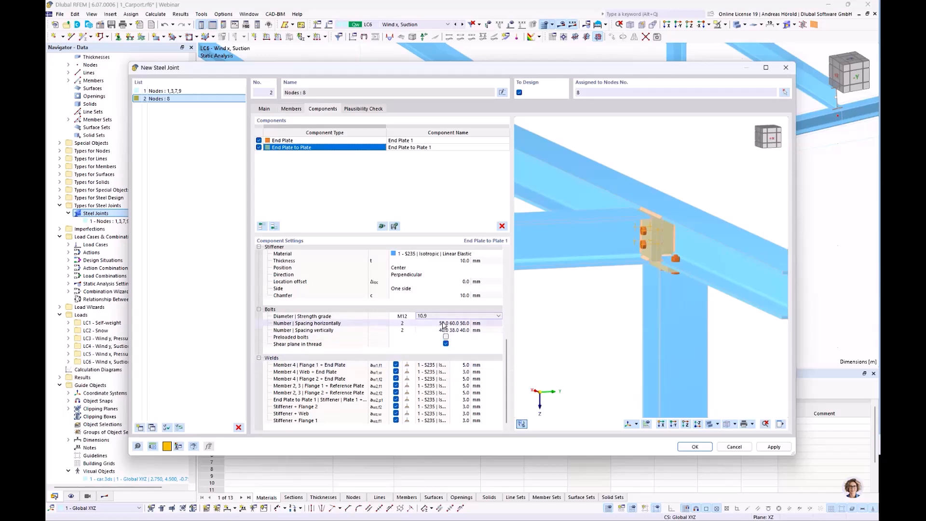
Step: Set the horizontal edge distance of the beam connection's bolts to 35 mm
scroll(609, 312, up, 5)
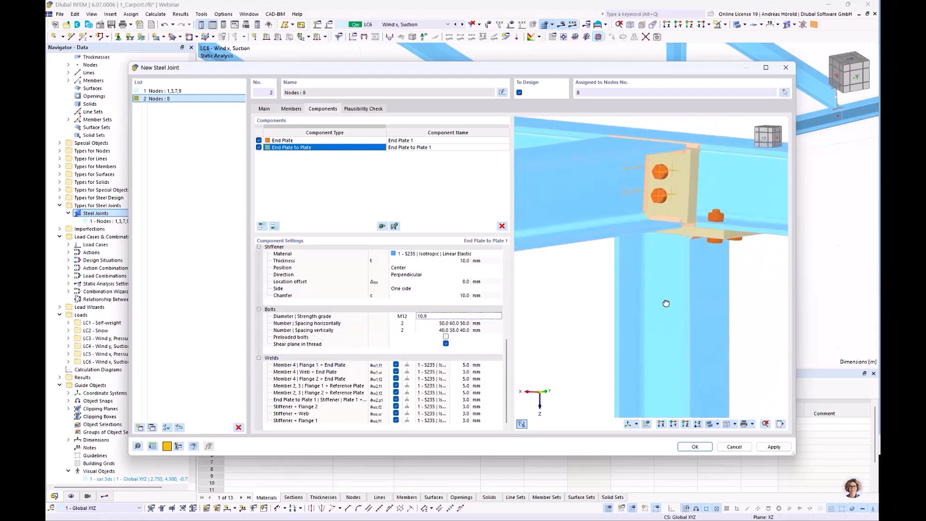
scroll(707, 301, up, 1)
scroll(626, 230, up, 3)
middle_drag(627, 227, 619, 345)
scroll(619, 345, down, 1)
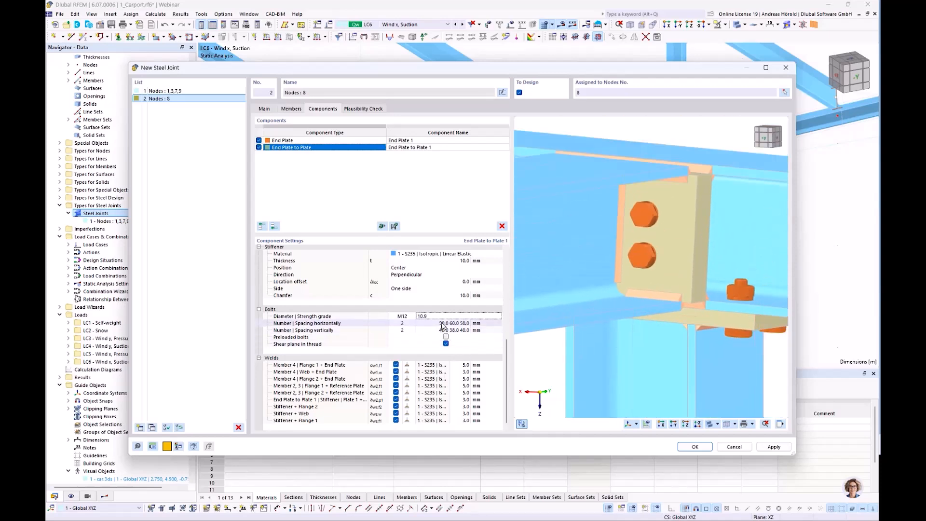
click(443, 324)
text(3)
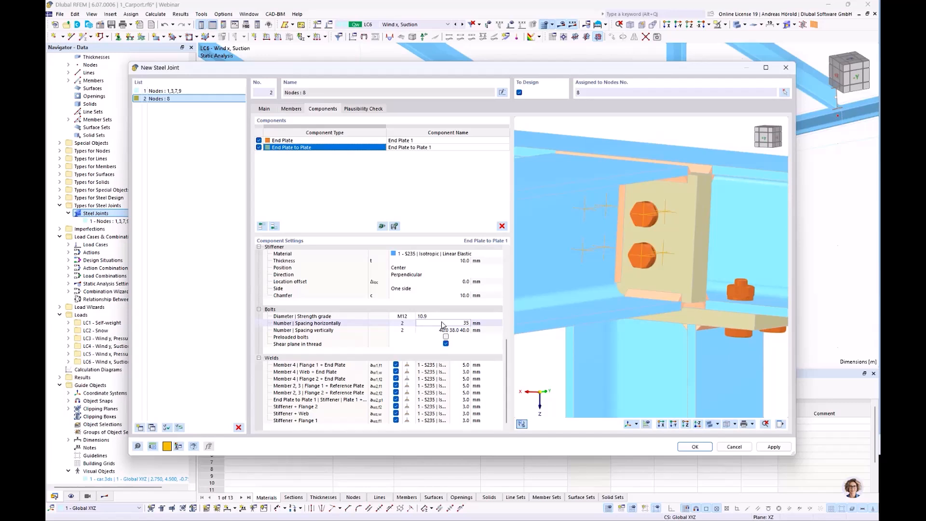
text(5)
key(Tab)
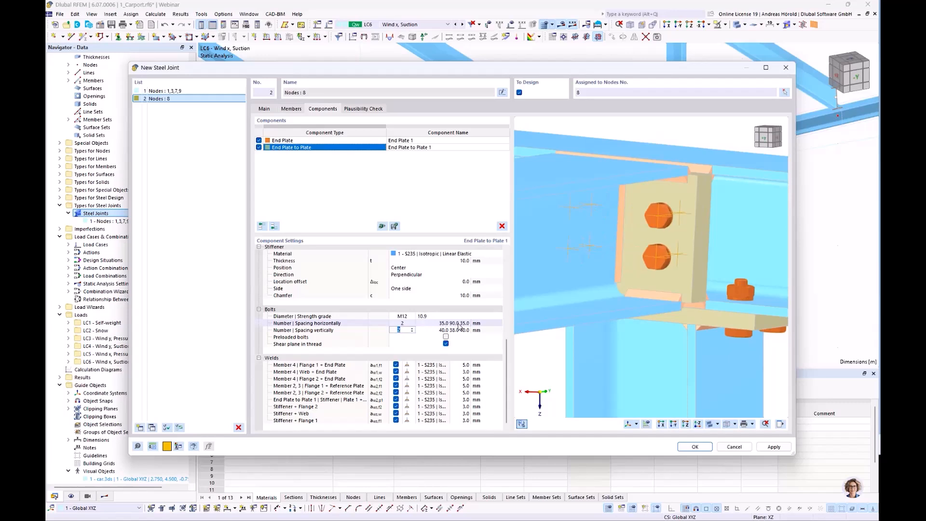
Step: Set the bolts' vertical edge distance to 35 mm, and make them preloaded with the shear plane outside the thread
click(445, 333)
text(3)
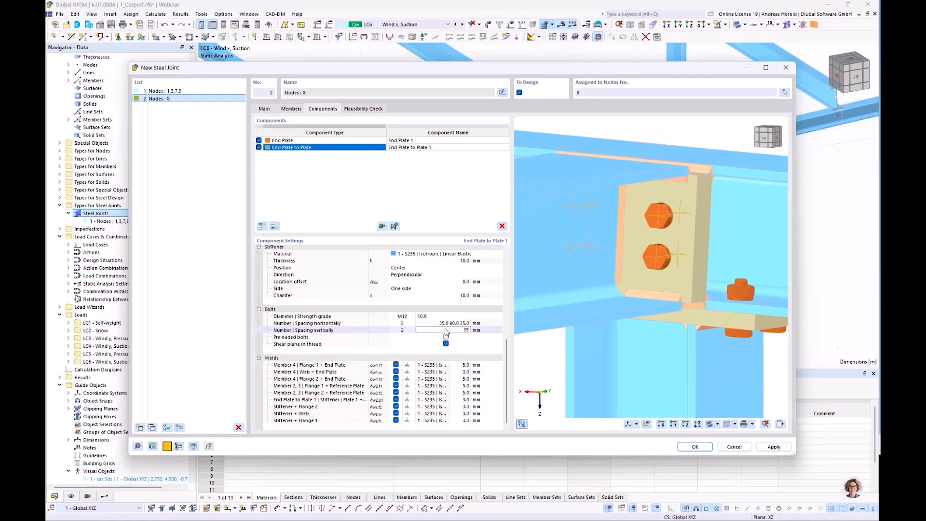
text(5)
key(Return)
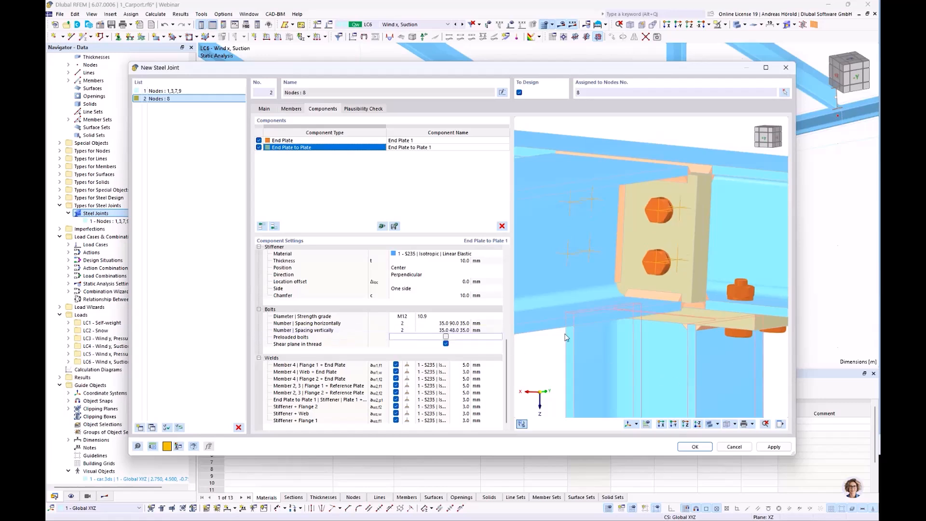
click(445, 343)
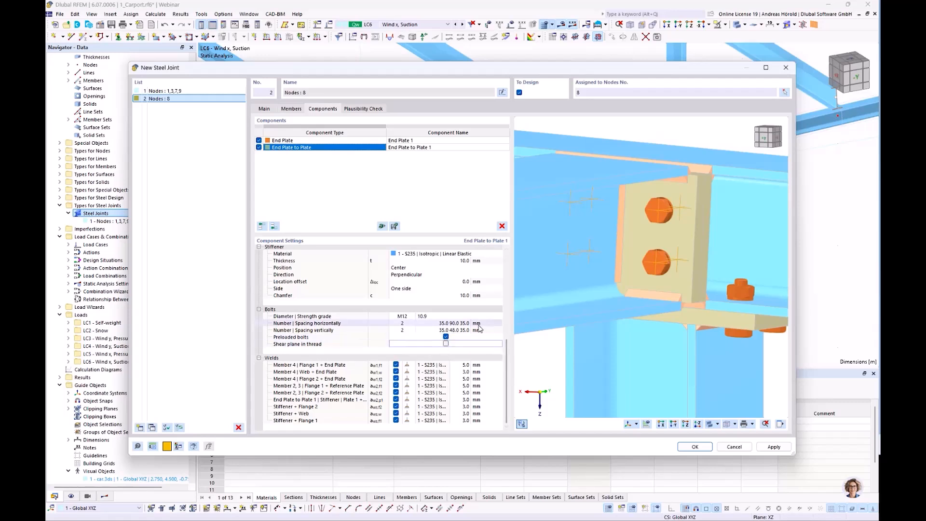
Step: Set the thickness of the weld between member 4's web and the end plate to 3 mm
click(464, 366)
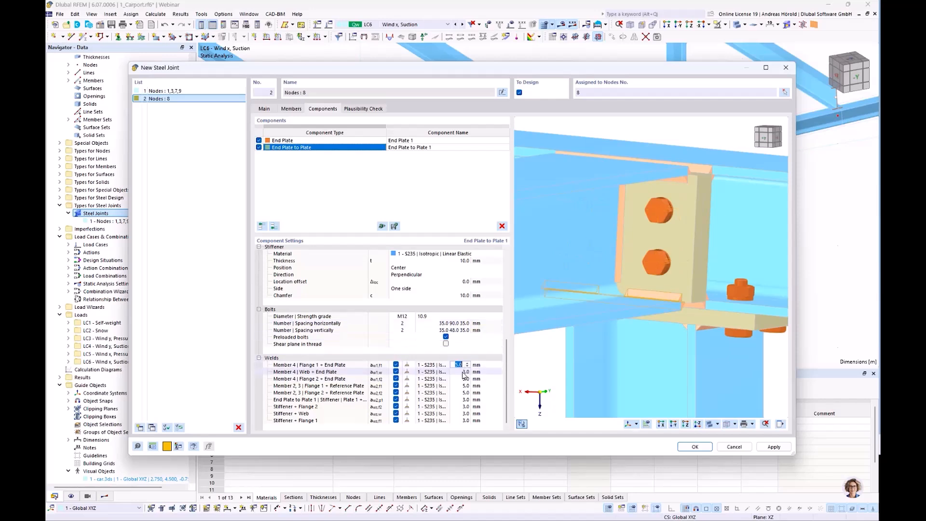
click(463, 372)
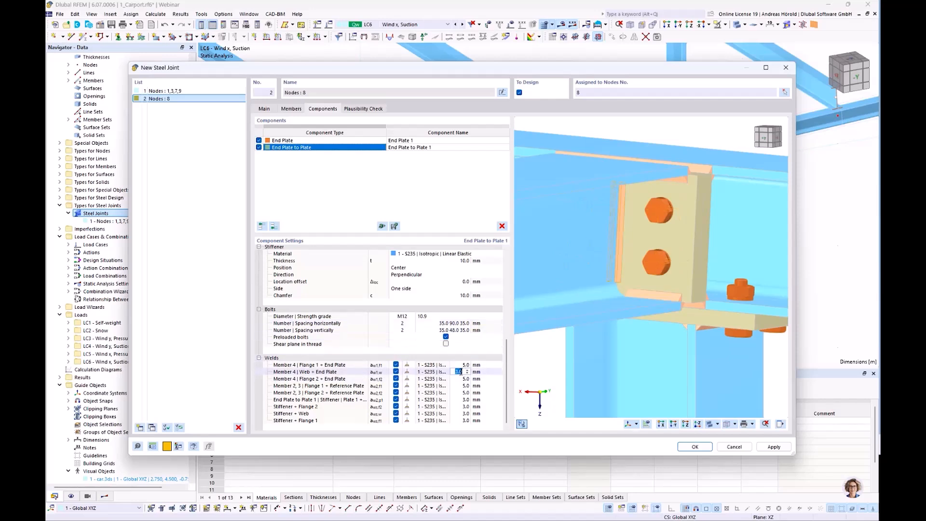
text(3)
click(461, 379)
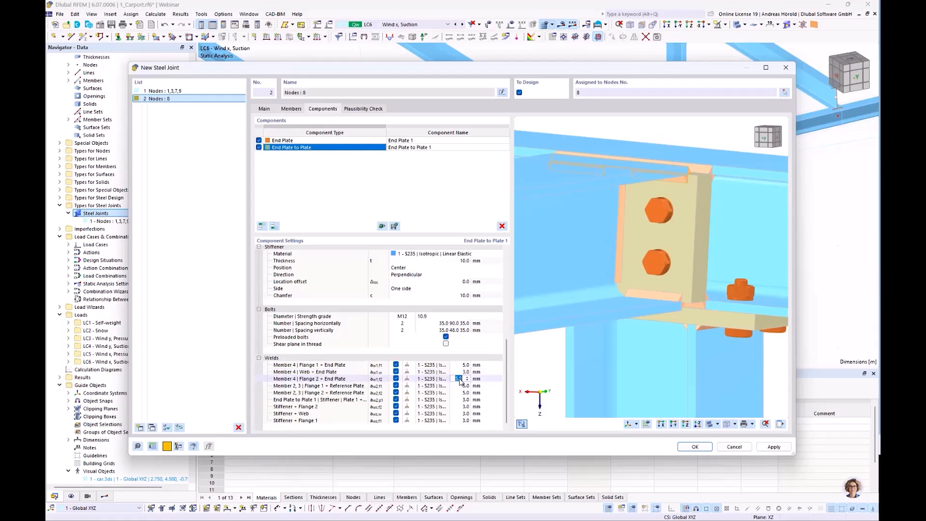
click(458, 400)
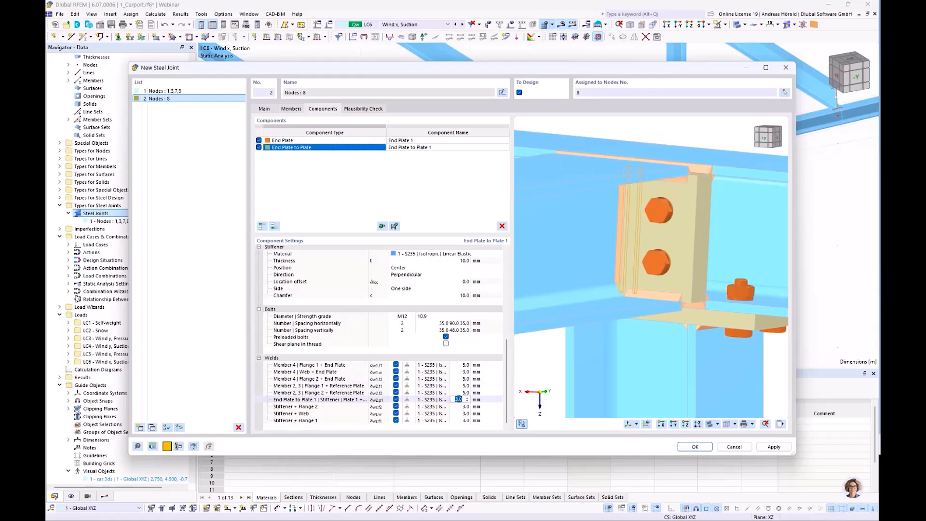
Step: Add a Stiffener component to the node 8 steel joint
scroll(650, 326, down, 5)
ctrl+middle_drag(705, 354, 617, 363)
right_click(617, 363)
key(Escape)
scroll(635, 311, up, 4)
scroll(649, 312, down, 2)
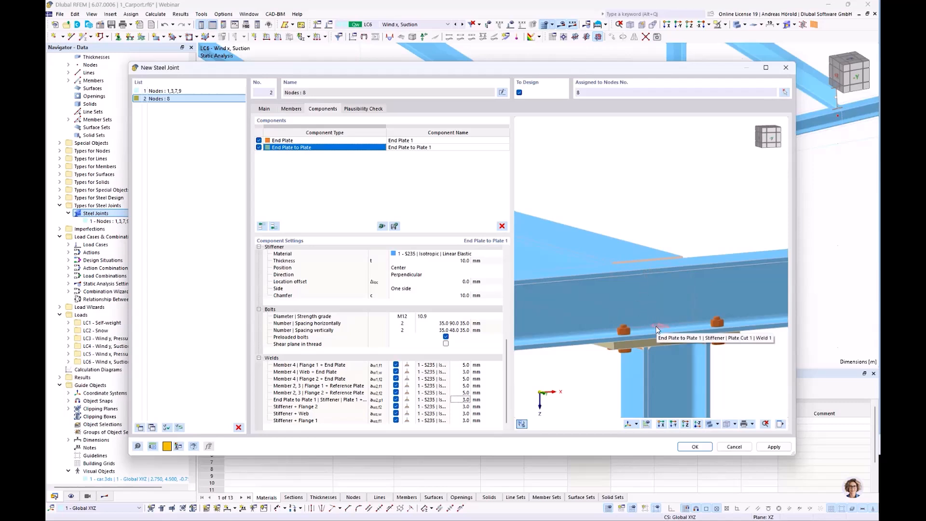
click(274, 227)
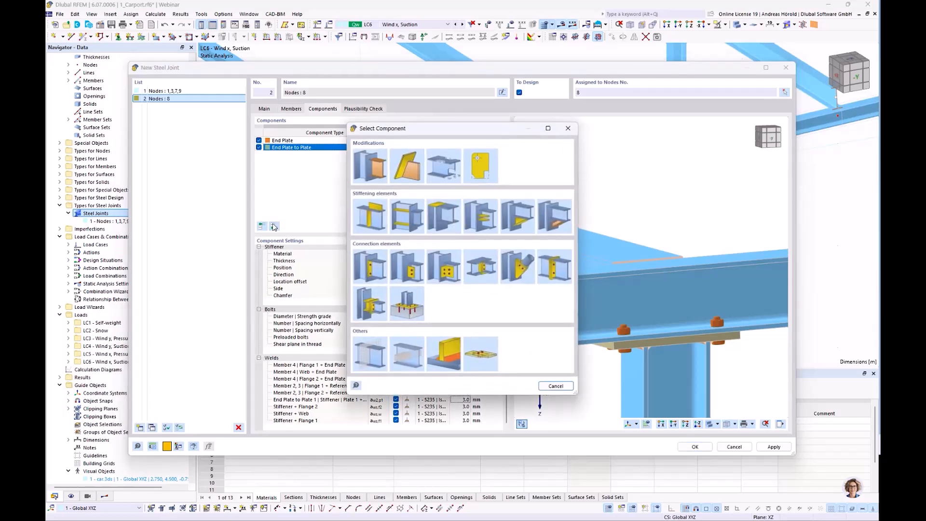
click(406, 216)
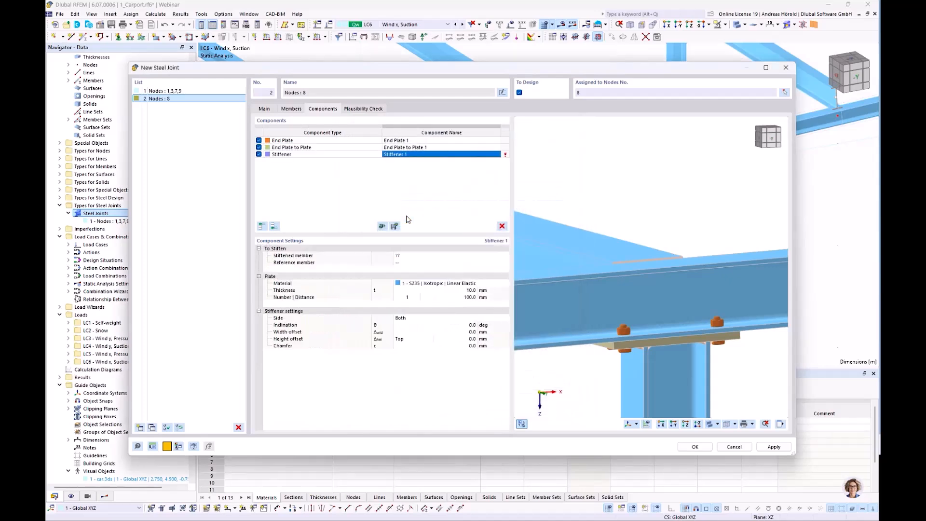
Step: Set Member 2, 3 as the stiffened member and Member 1 as the reference member of the new stiffener
click(409, 259)
click(412, 256)
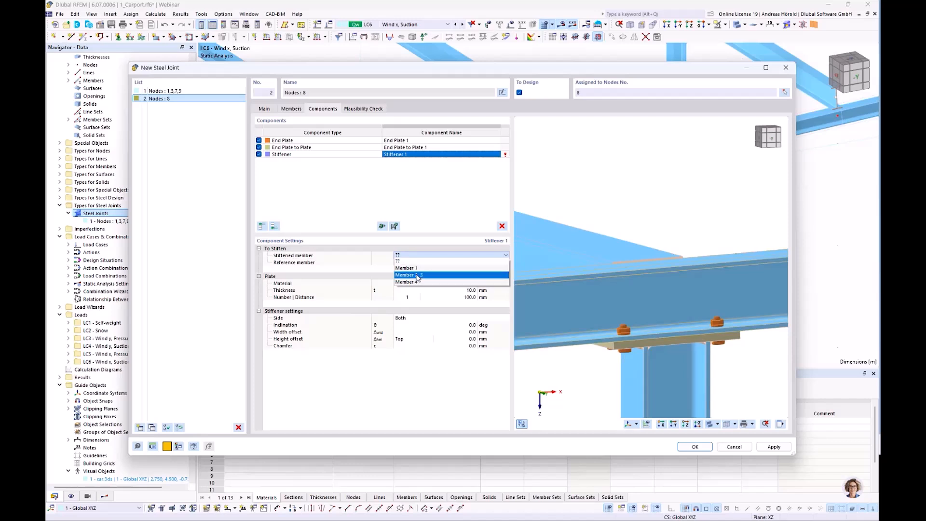
click(418, 275)
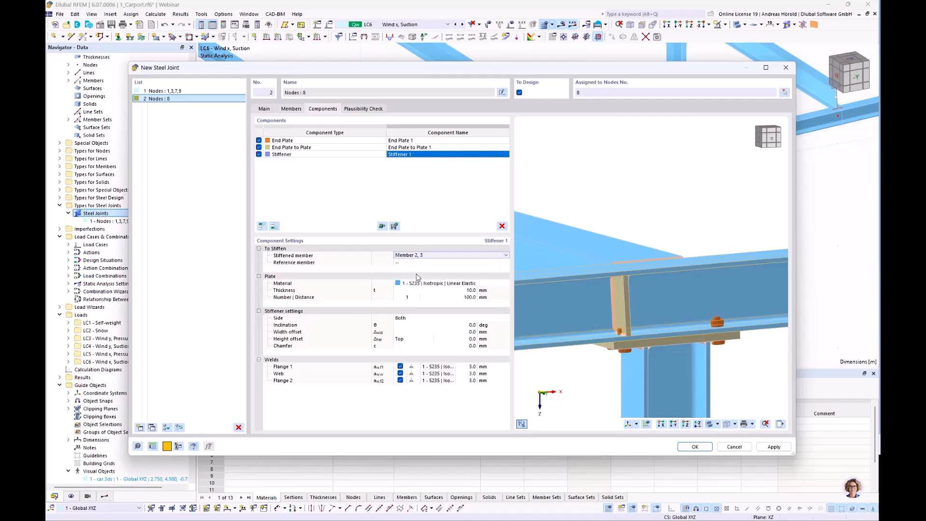
click(417, 264)
click(417, 264)
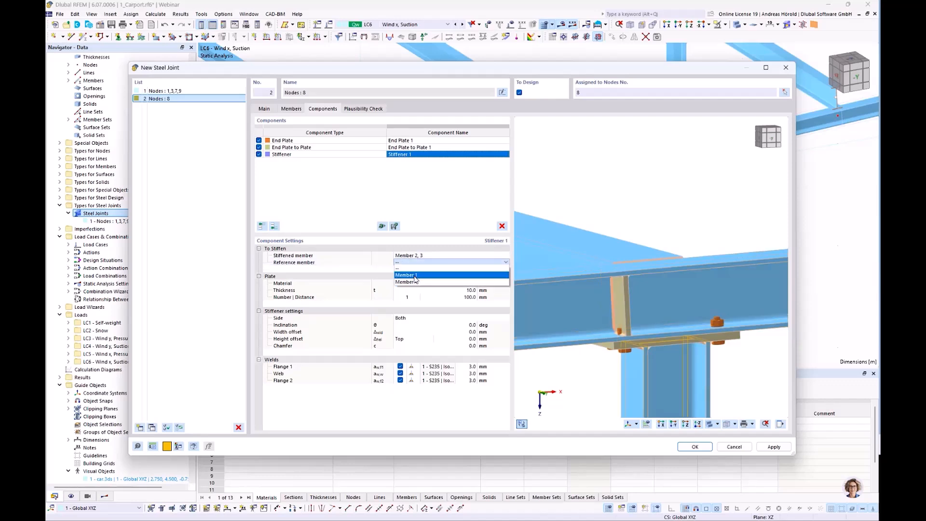
click(415, 277)
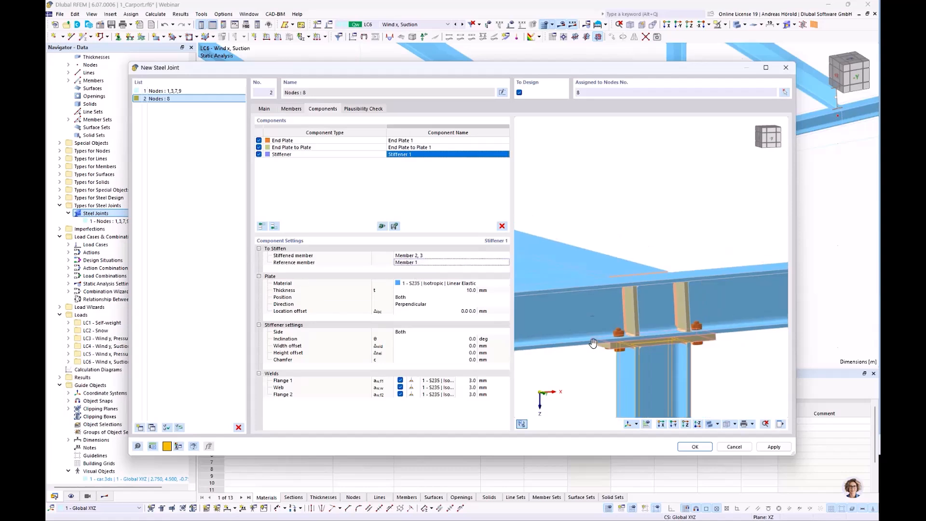
Step: Change the direction of the stiffener plates to Parallel
middle_drag(594, 349, 592, 283)
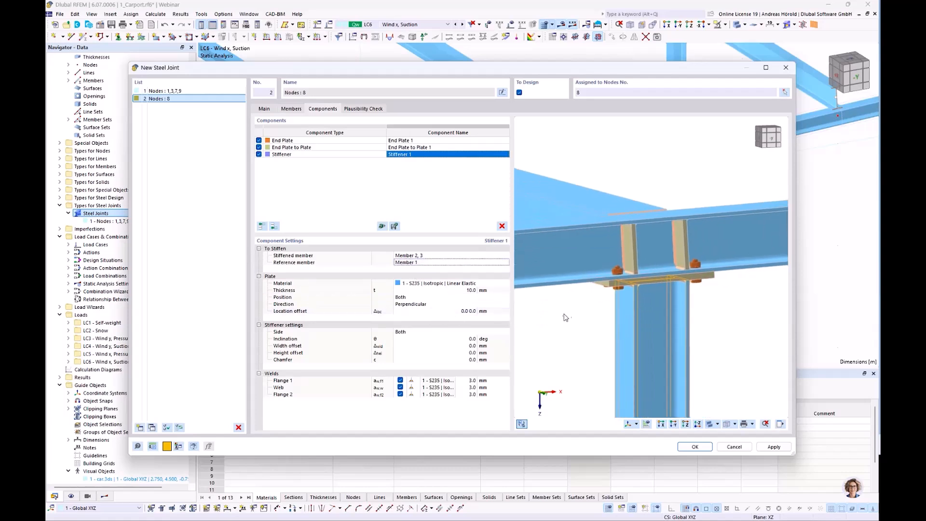
ctrl+middle_drag(562, 317, 607, 339)
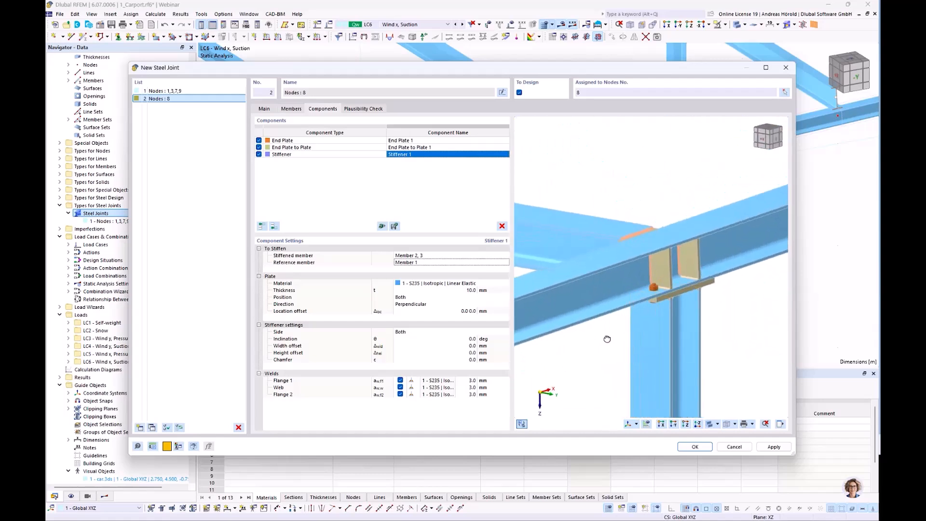
ctrl+middle_drag(750, 337, 612, 339)
click(417, 305)
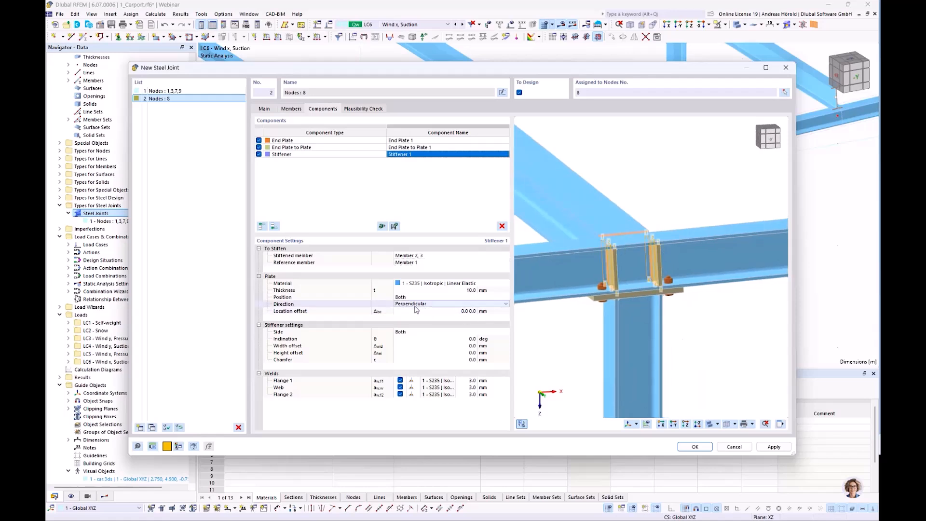
click(417, 304)
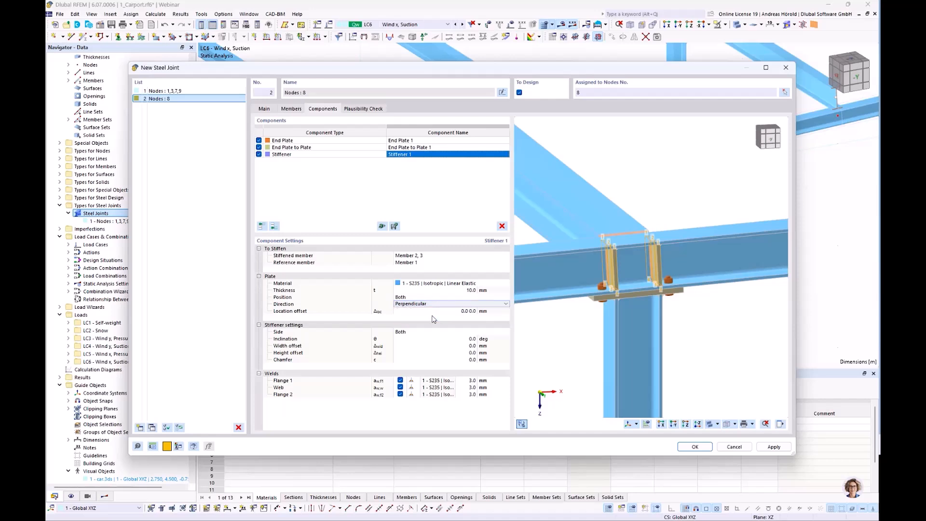
click(436, 312)
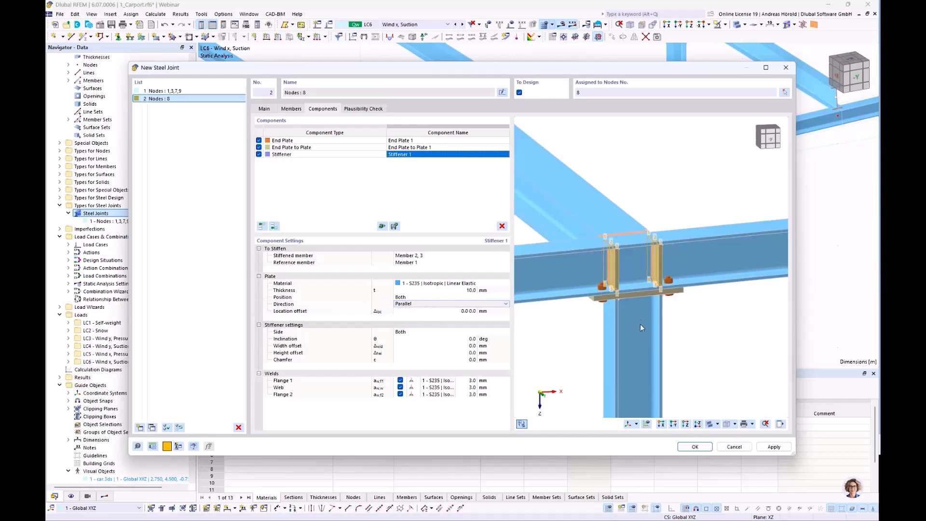
right_click(655, 323)
click(702, 329)
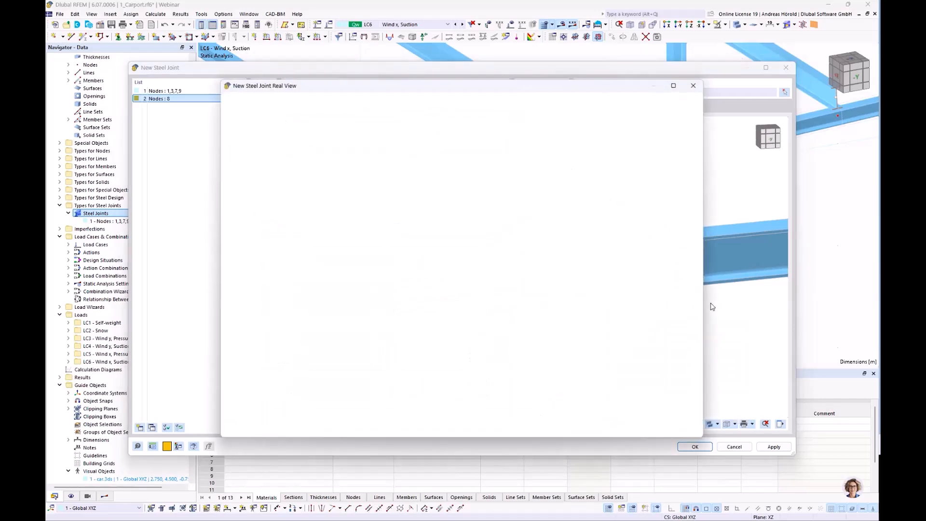
click(695, 85)
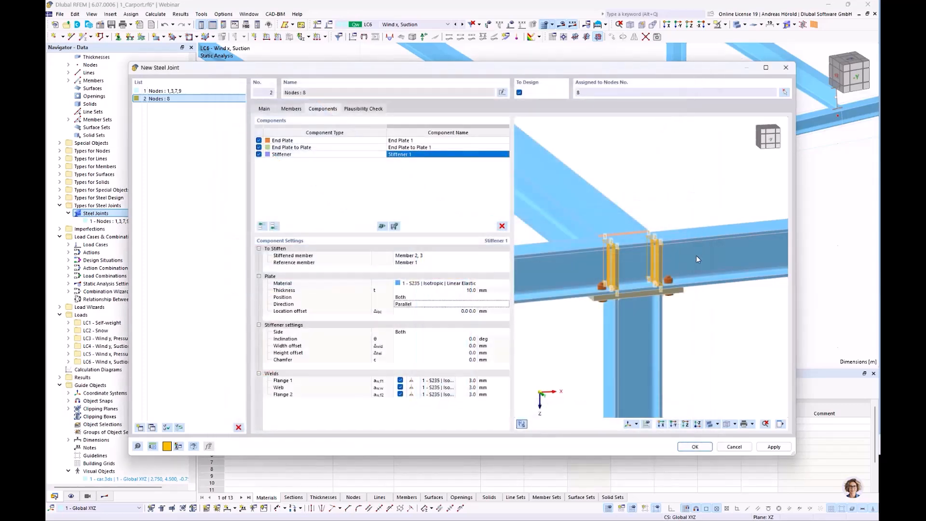
Step: Restrict the stiffener plates of Member 2, 3 to the Right side of the beam
middle_drag(731, 340, 709, 330)
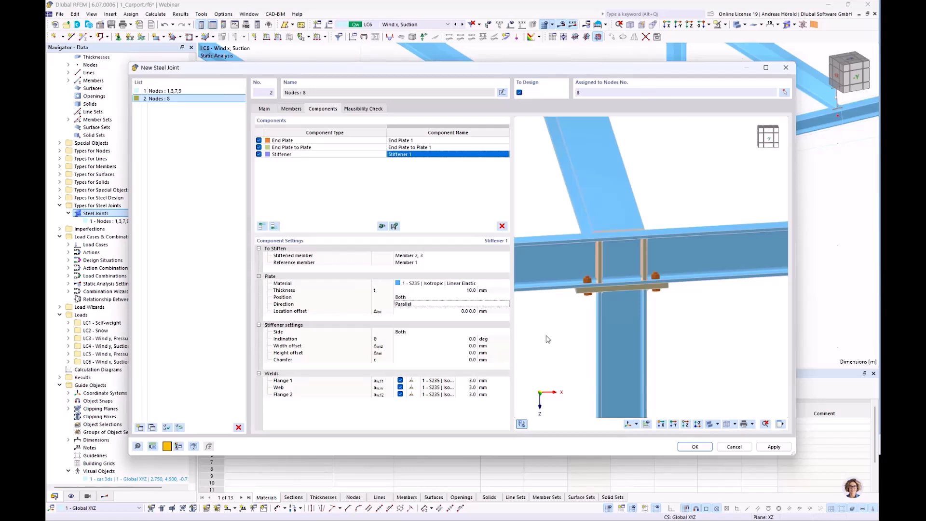
click(424, 332)
middle_drag(552, 341, 764, 343)
scroll(676, 254, up, 5)
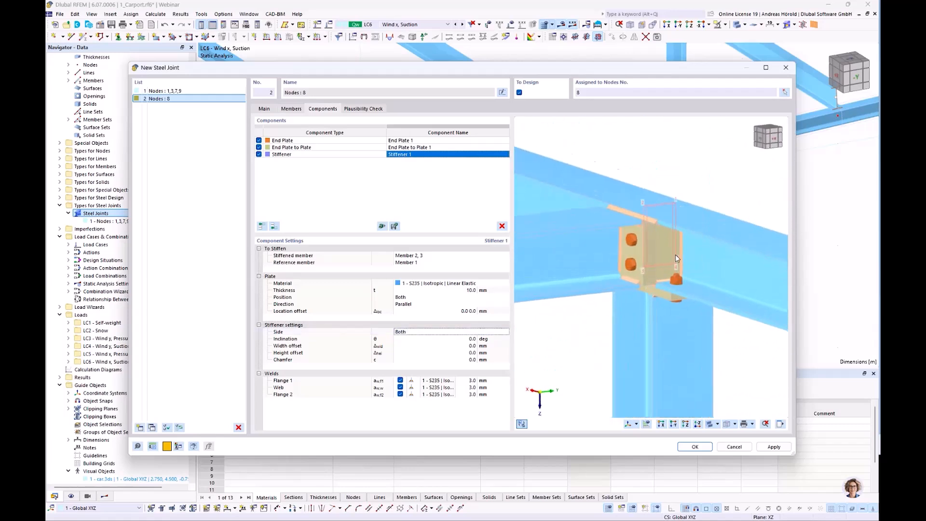
middle_drag(567, 386, 620, 390)
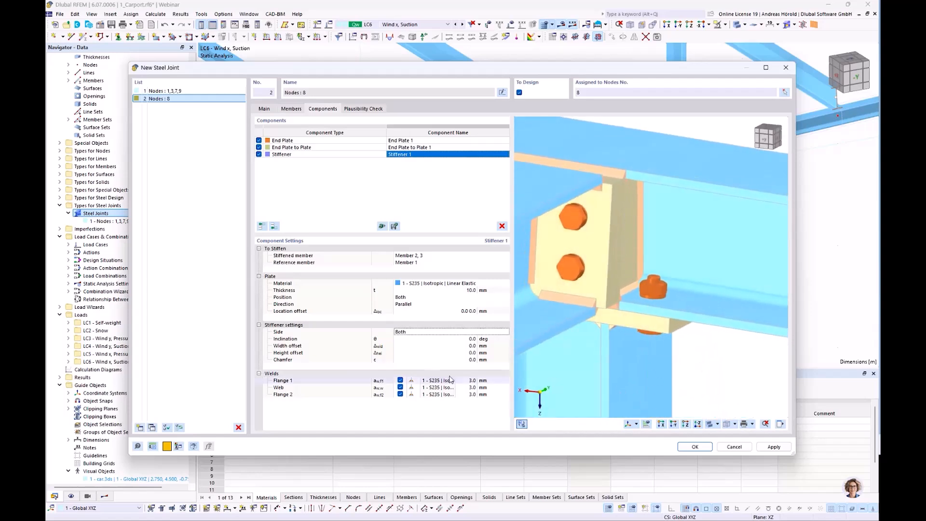
click(419, 333)
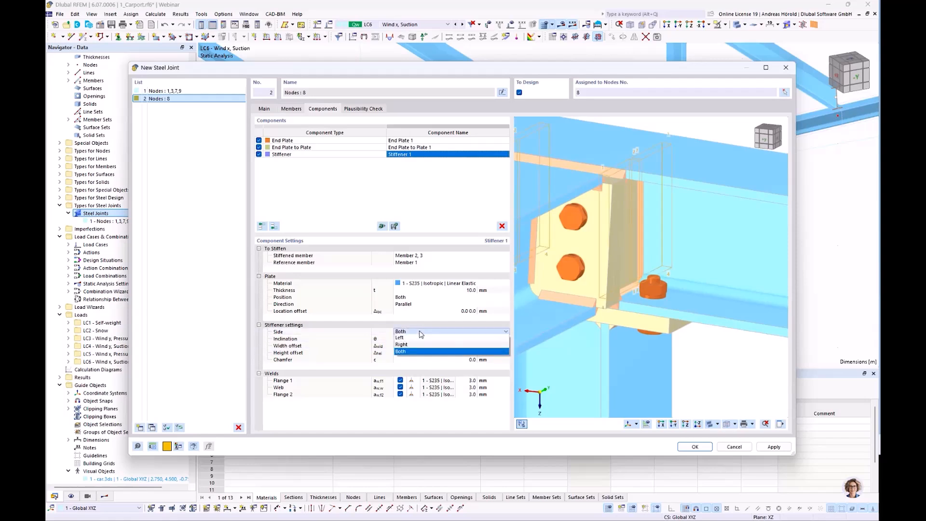
click(421, 344)
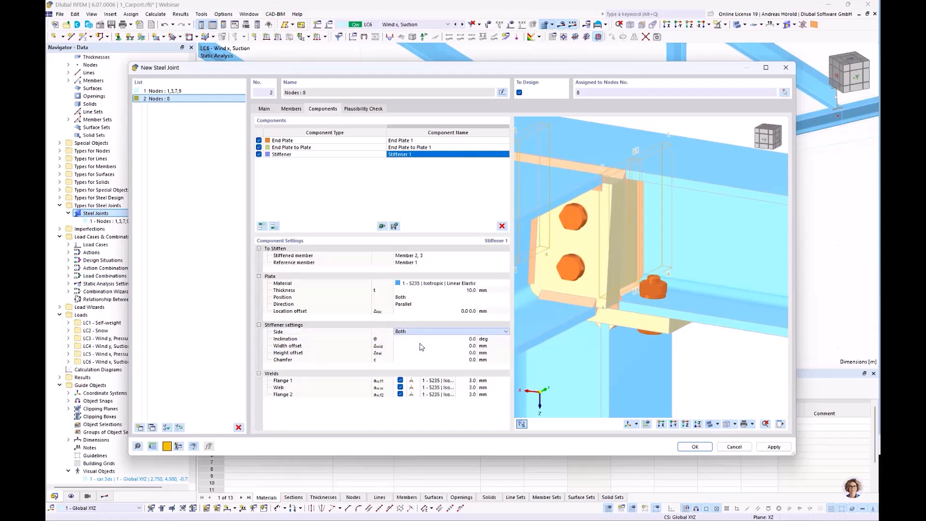
Step: Inspect the joint with its one-sided stiffeners from several directions and review its plausibility check for errors
middle_drag(717, 368, 634, 365)
middle_drag(708, 349, 587, 352)
scroll(689, 352, down, 2)
middle_drag(701, 371, 665, 266)
scroll(664, 356, down, 3)
scroll(640, 317, up, 3)
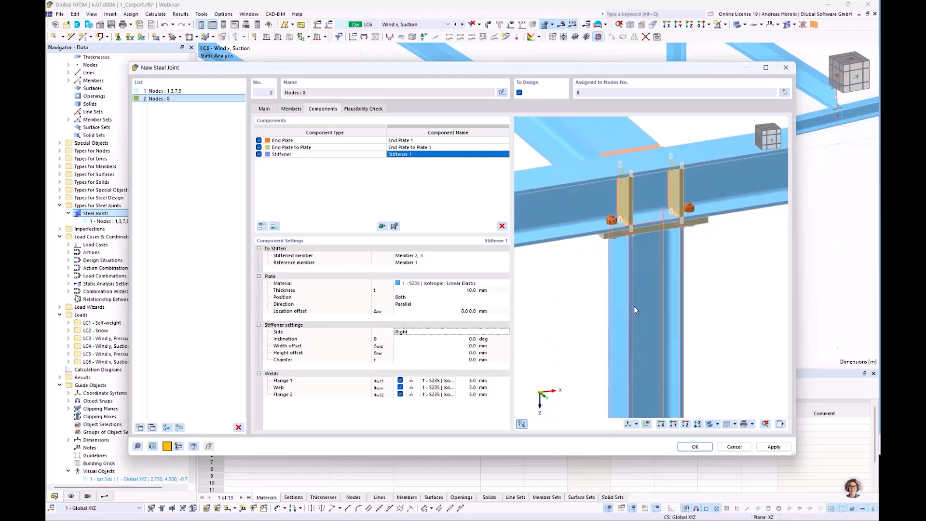
scroll(636, 309, up, 1)
middle_drag(636, 309, 637, 367)
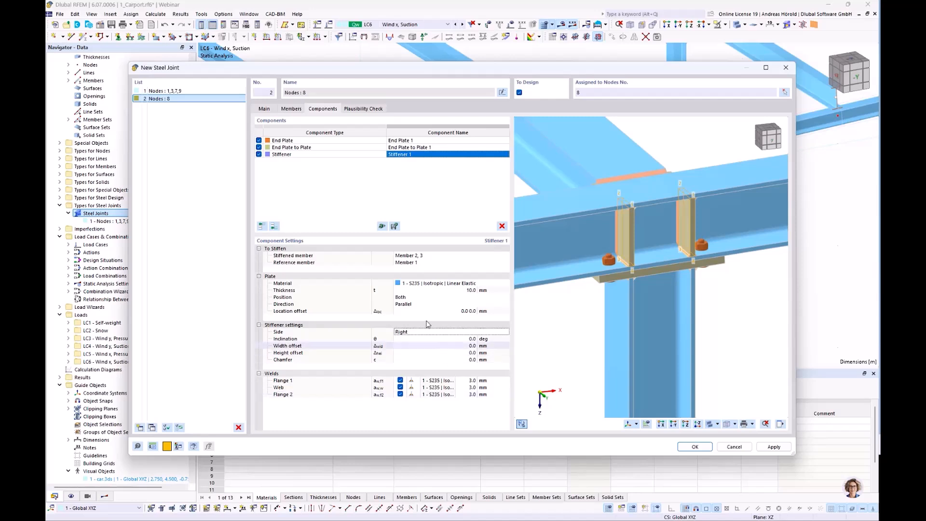
click(364, 109)
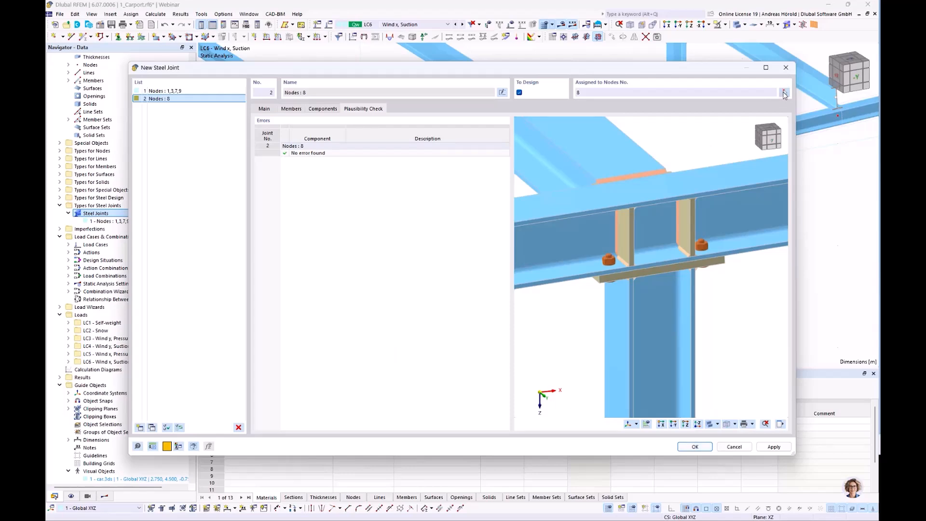
Step: Assign the finished steel joint to nodes 2, 4 and 10 in addition to node 8, and save the joint
click(784, 94)
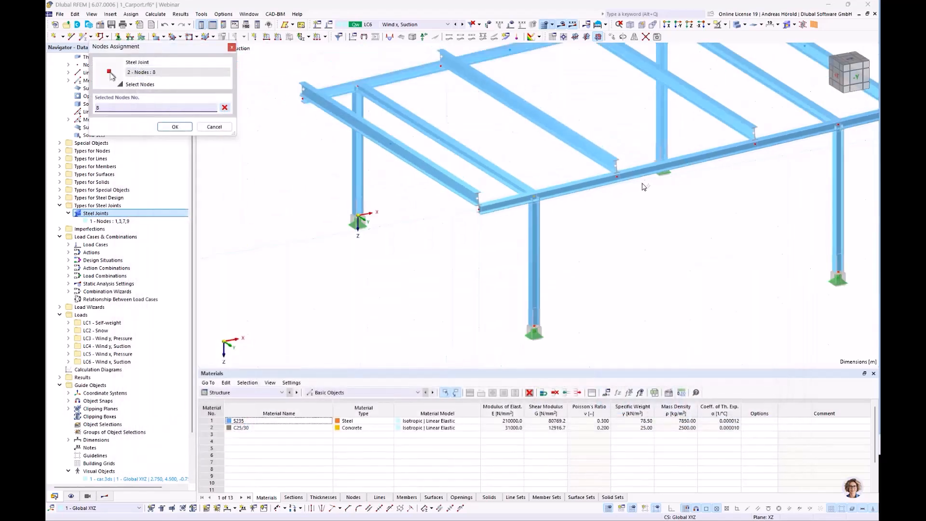
click(443, 116)
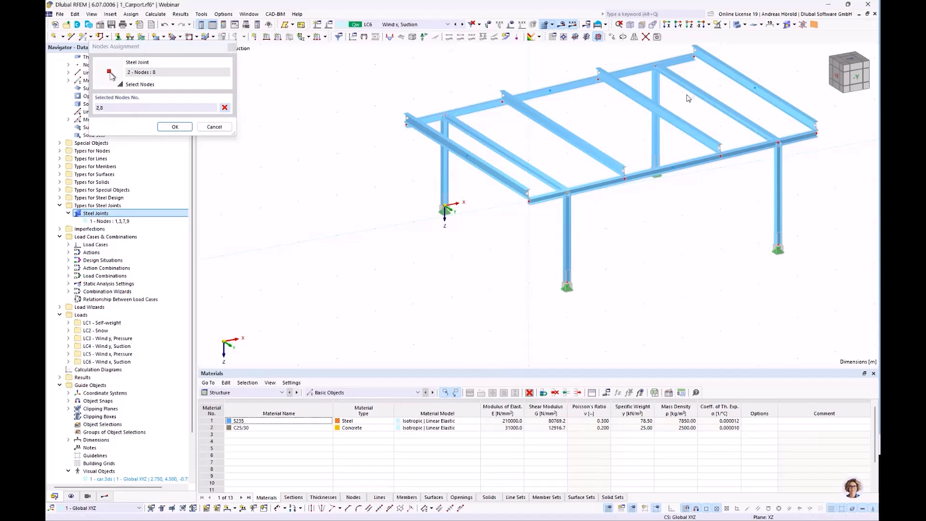
click(656, 67)
click(175, 127)
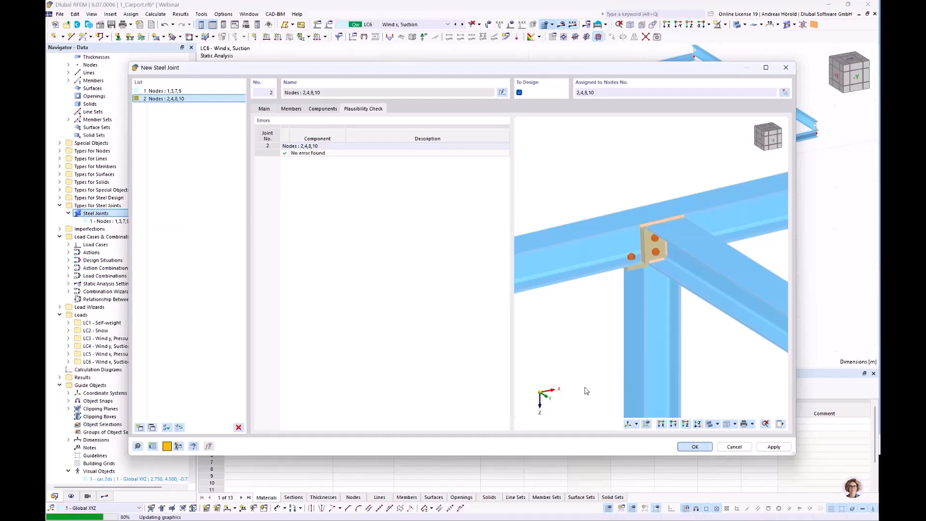
click(693, 449)
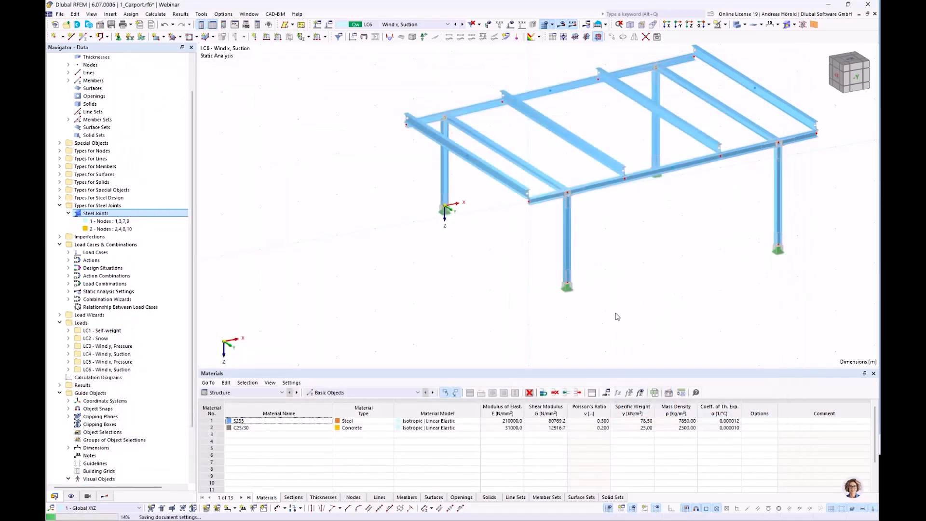
Step: Examine the assigned steel joints at the column heads of the carport model
scroll(620, 300, up, 4)
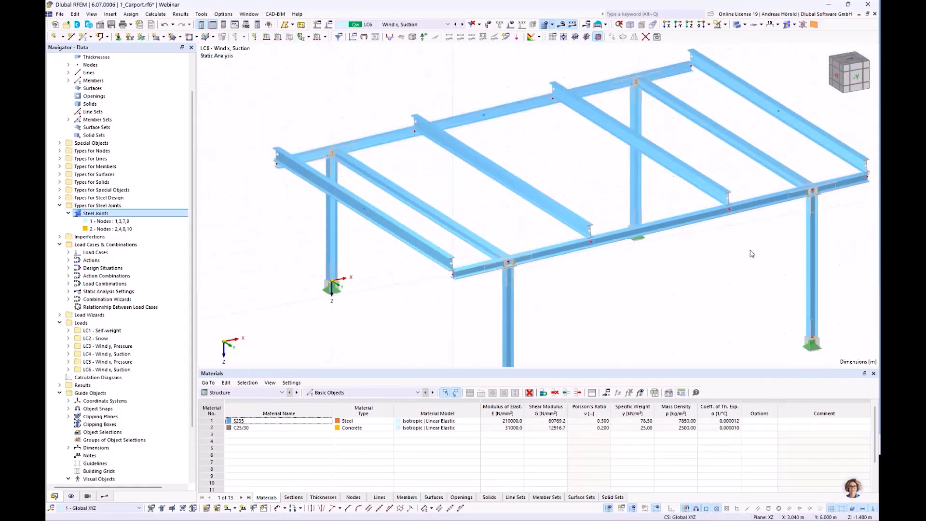
scroll(869, 184, up, 5)
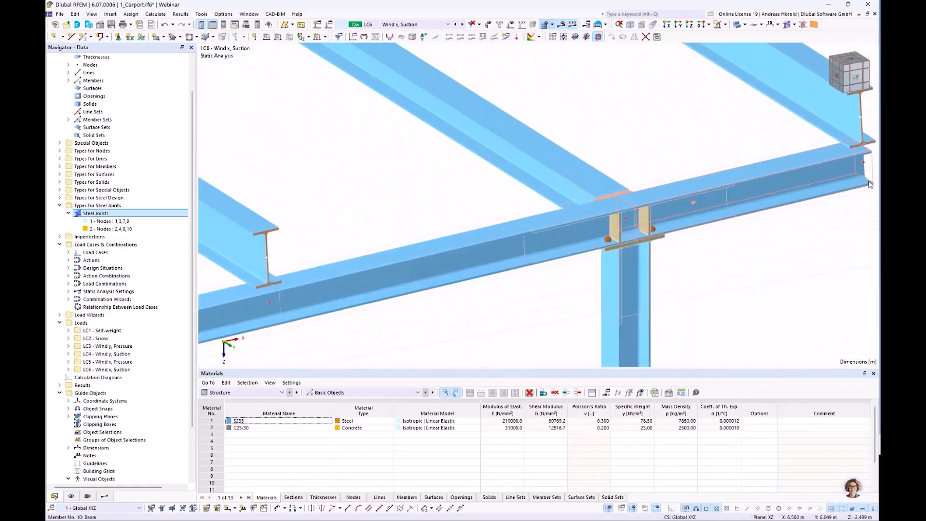
scroll(869, 185, down, 6)
scroll(593, 182, up, 3)
scroll(598, 189, down, 2)
scroll(607, 193, up, 5)
scroll(622, 214, down, 6)
middle_drag(603, 217, 580, 135)
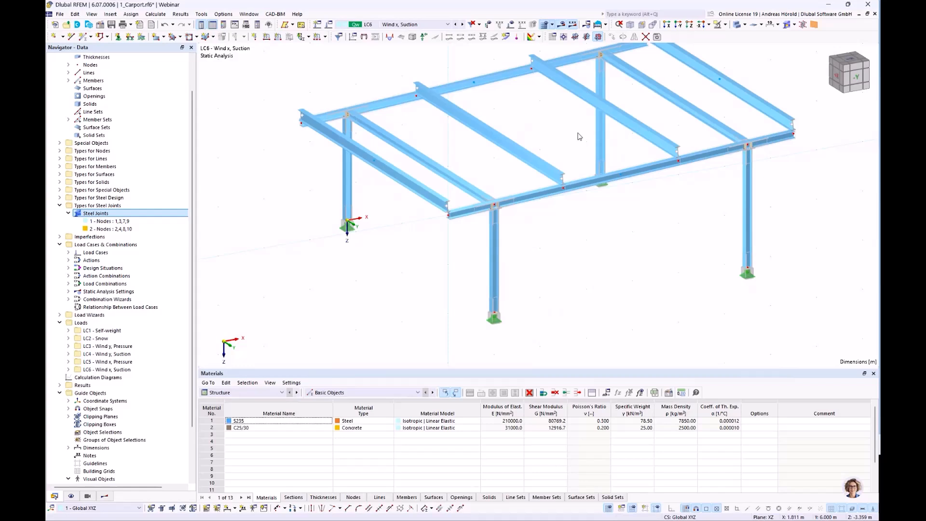
Step: Create a new steel joint at node 14, where the roof beam meets the edge beam, and review its assigned members
ctrl+middle_drag(701, 296, 689, 268)
ctrl+middle_drag(579, 238, 555, 292)
scroll(535, 277, up, 2)
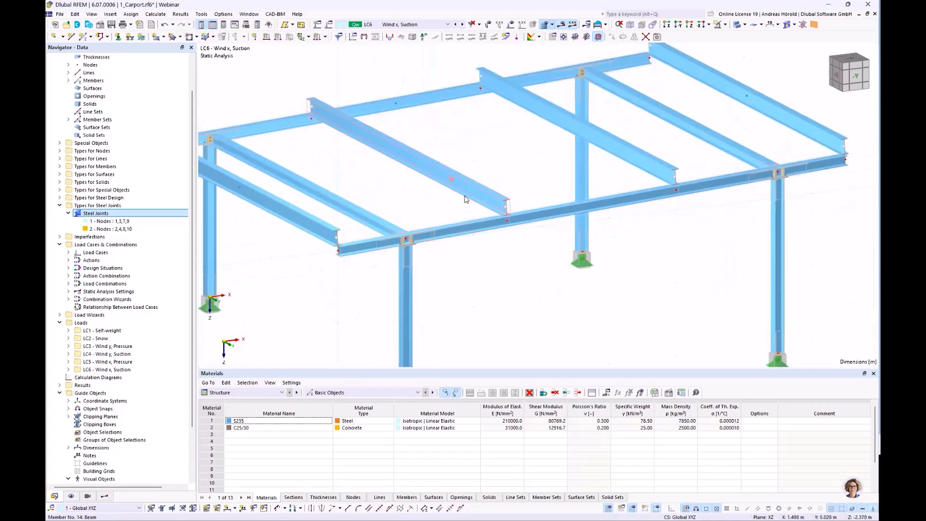
right_click(507, 224)
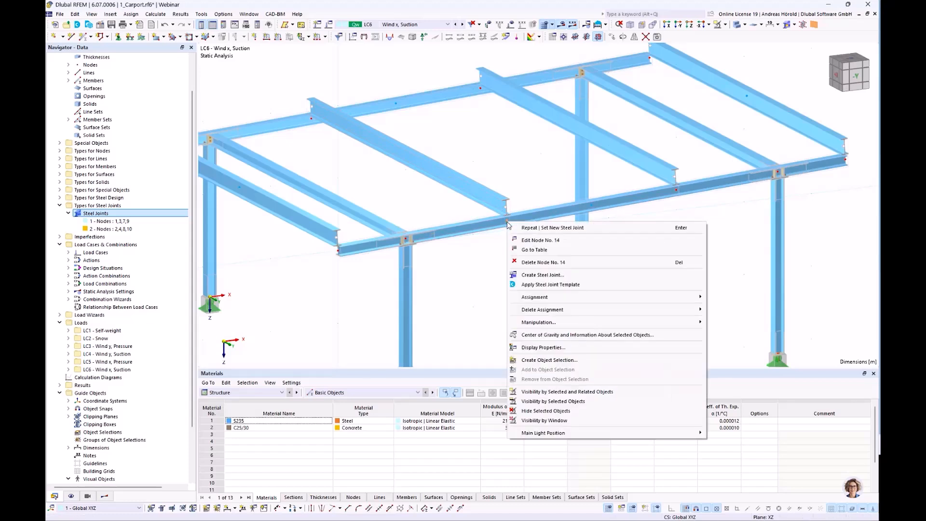
click(569, 280)
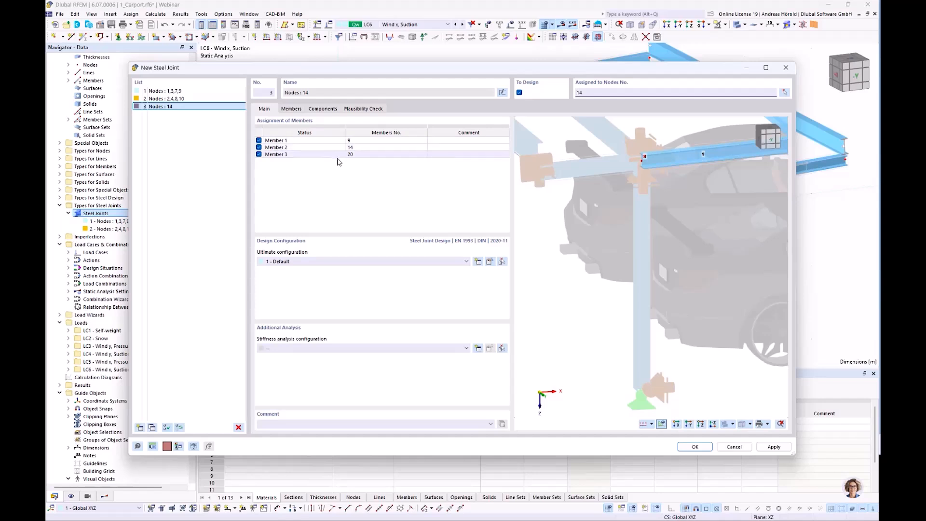
double_click(308, 147)
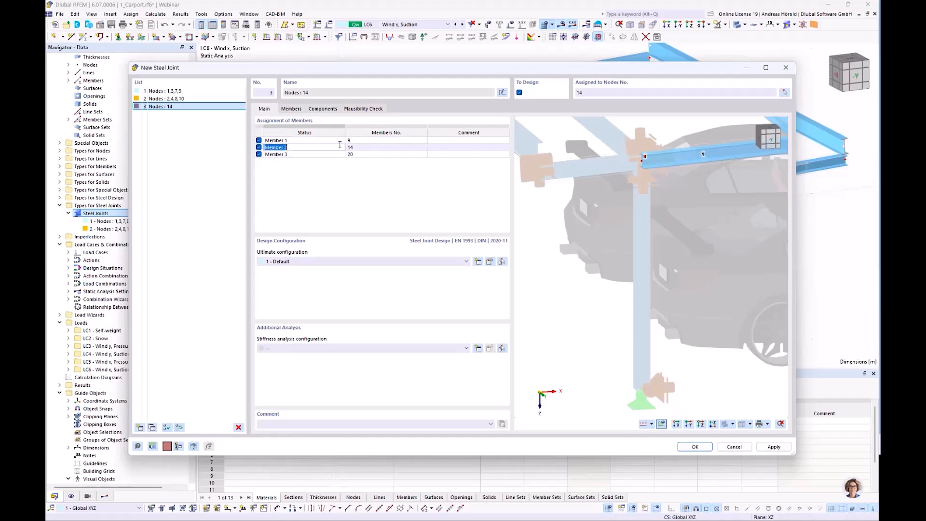
Step: Set the type of Member 1 and Member 3 in the node 14 joint to Continuous
click(292, 109)
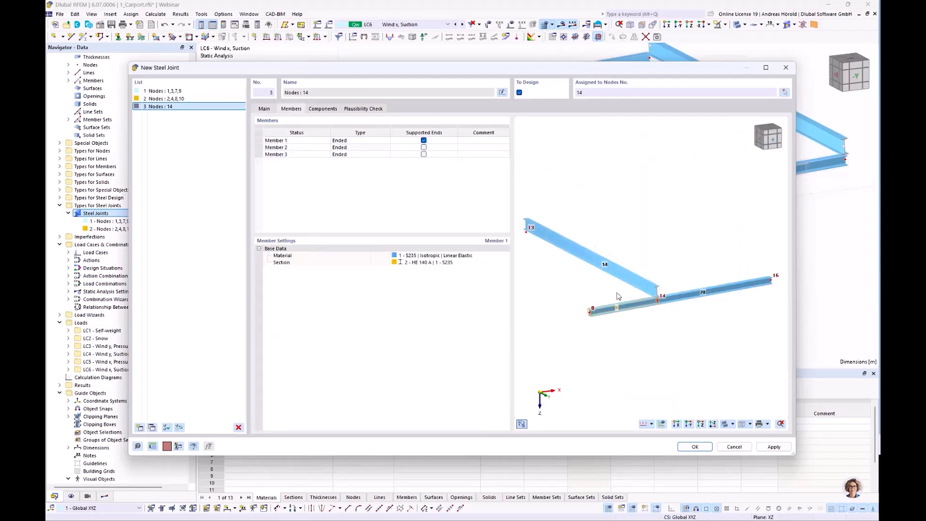
scroll(612, 298, up, 3)
click(365, 142)
click(370, 143)
click(369, 155)
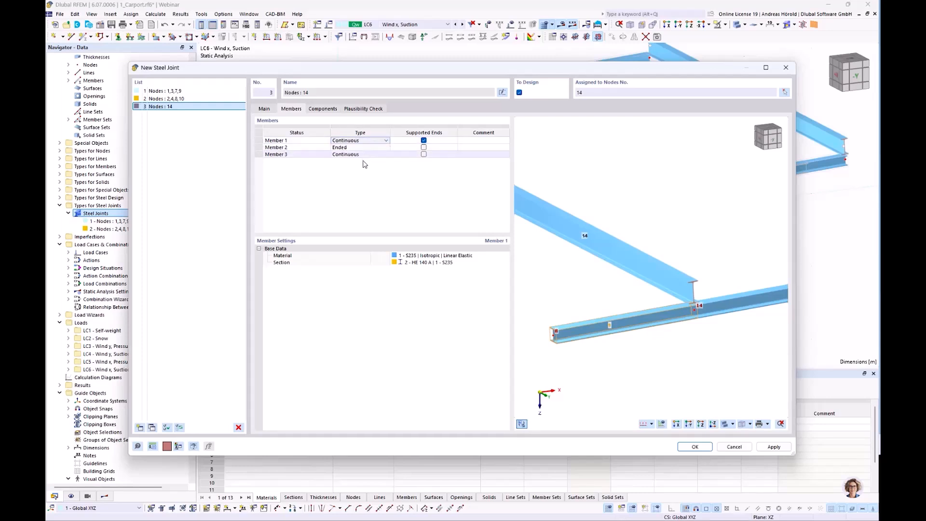
click(371, 156)
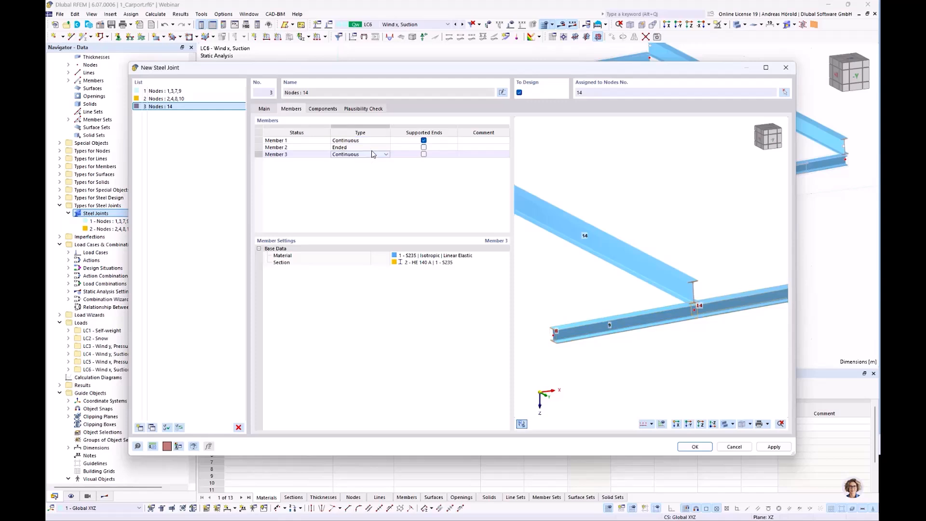
Step: Add a Cap Plate component to the end of Member 2 in the node 14 joint
click(323, 109)
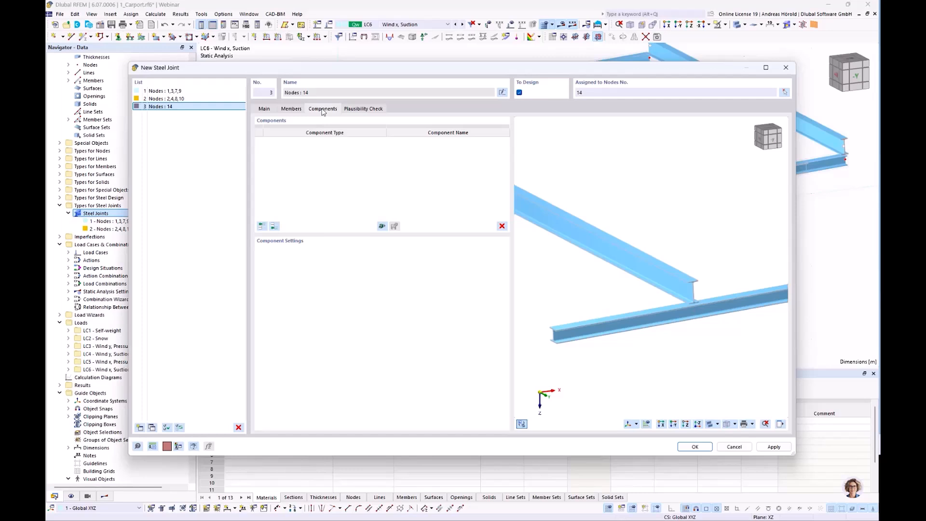
scroll(702, 294, up, 2)
scroll(701, 294, up, 1)
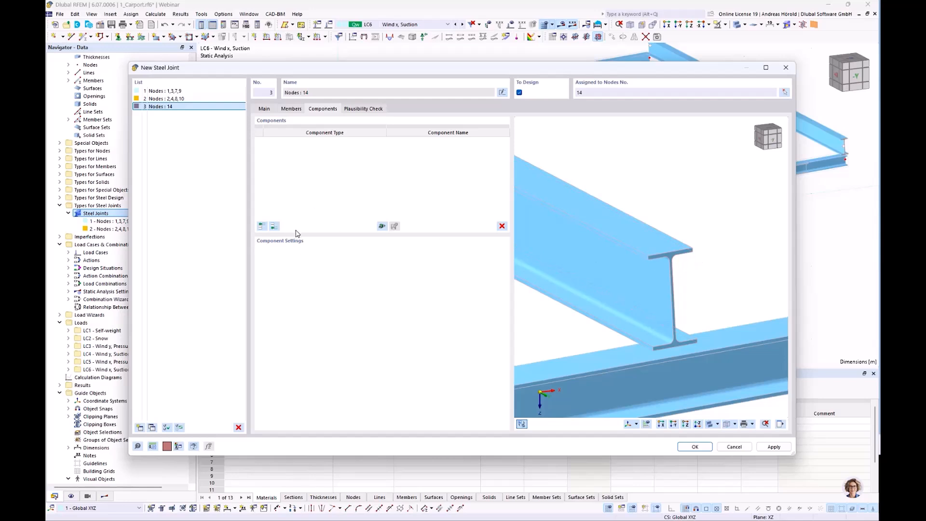
click(262, 227)
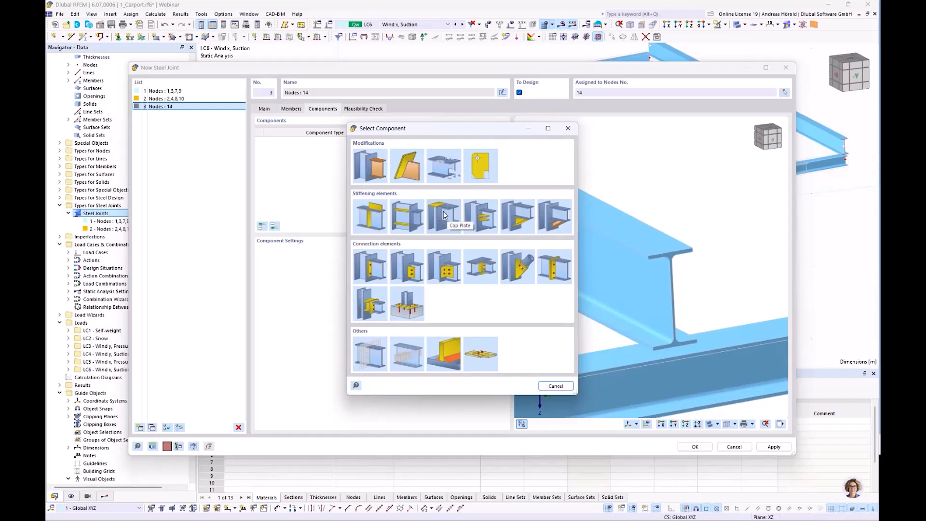
click(444, 215)
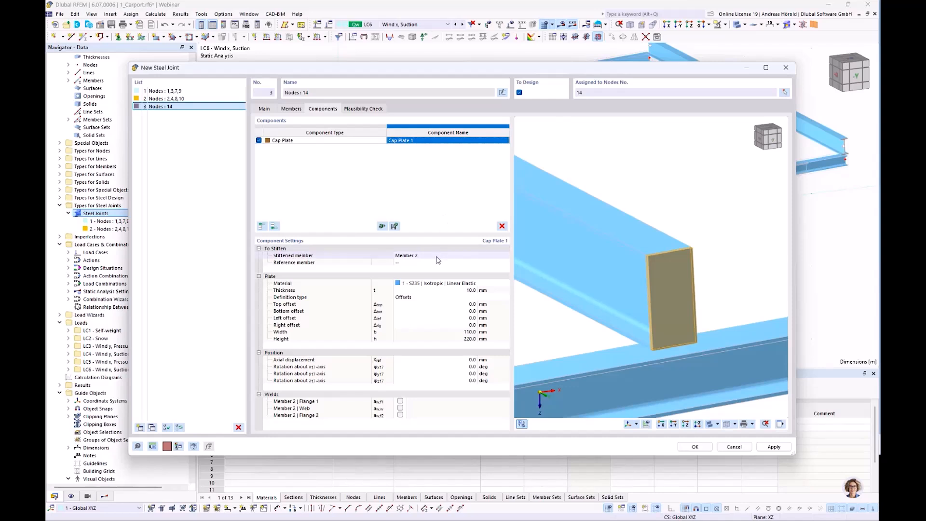
Step: Set the cap plate's top and bottom offsets to -5 mm each
click(472, 304)
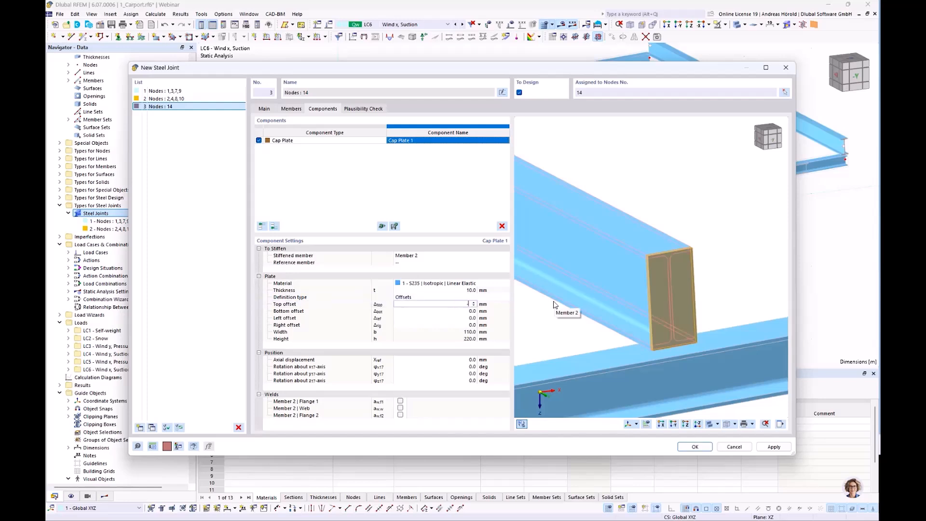
key(Tab)
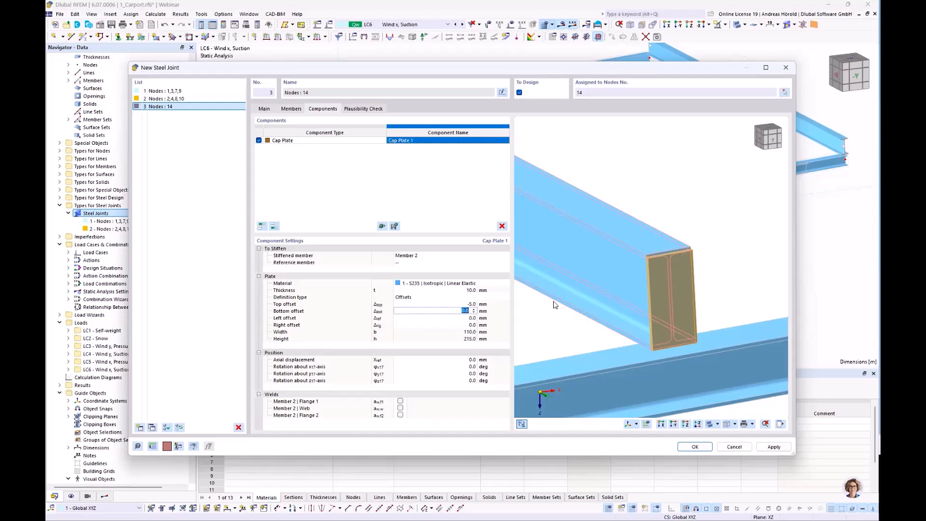
text(-5)
key(Tab)
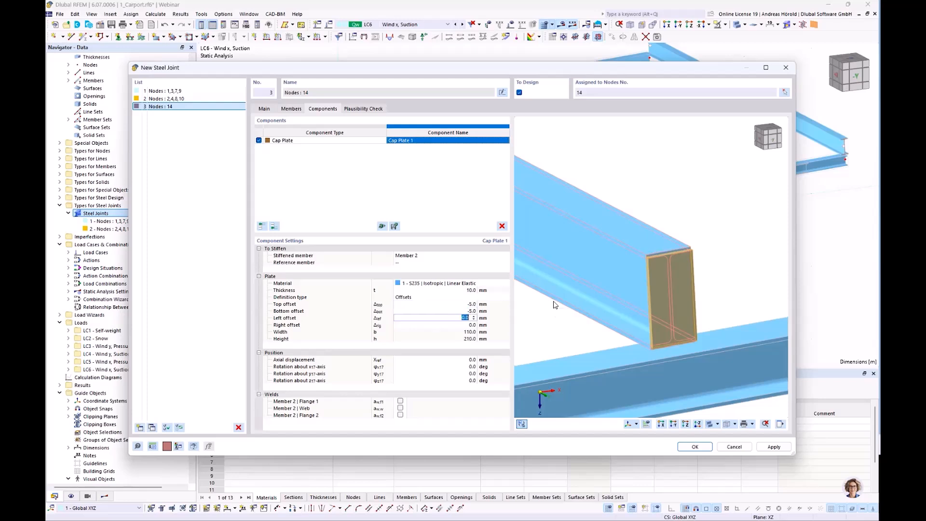
Step: Set the axial displacement of Cap Plate 1 on Member 2 to 70 mm
scroll(673, 249, up, 3)
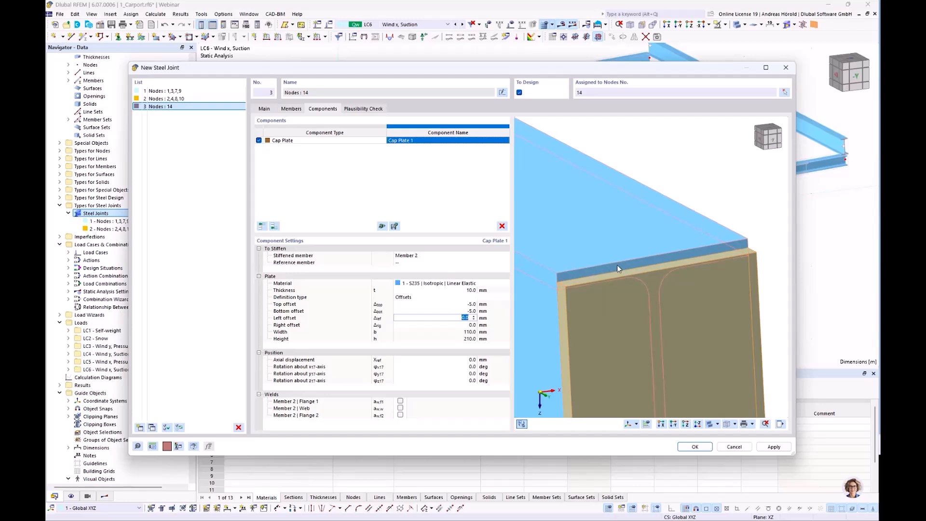
scroll(605, 268, down, 3)
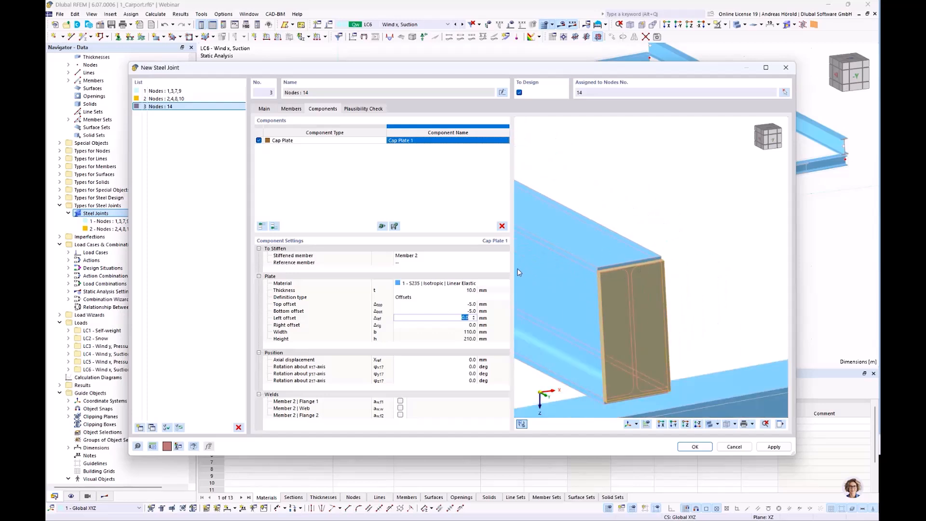
click(466, 332)
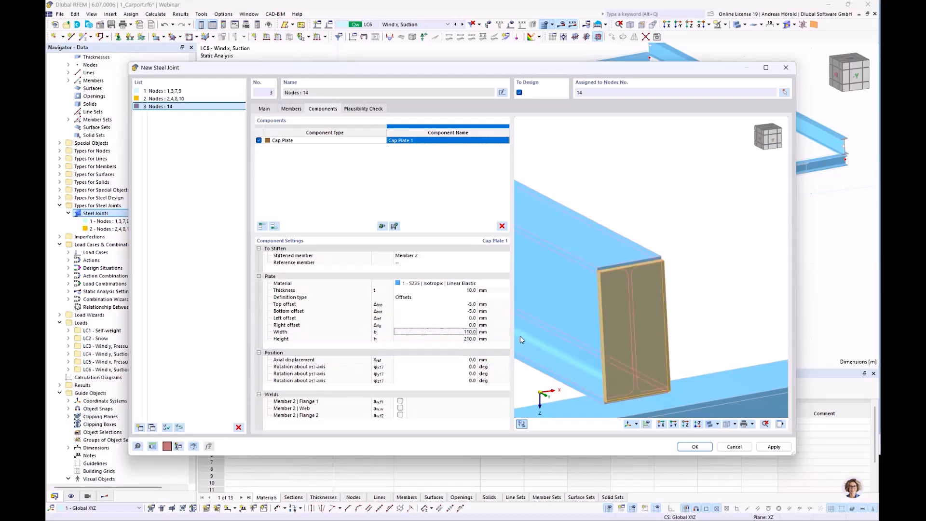
click(464, 360)
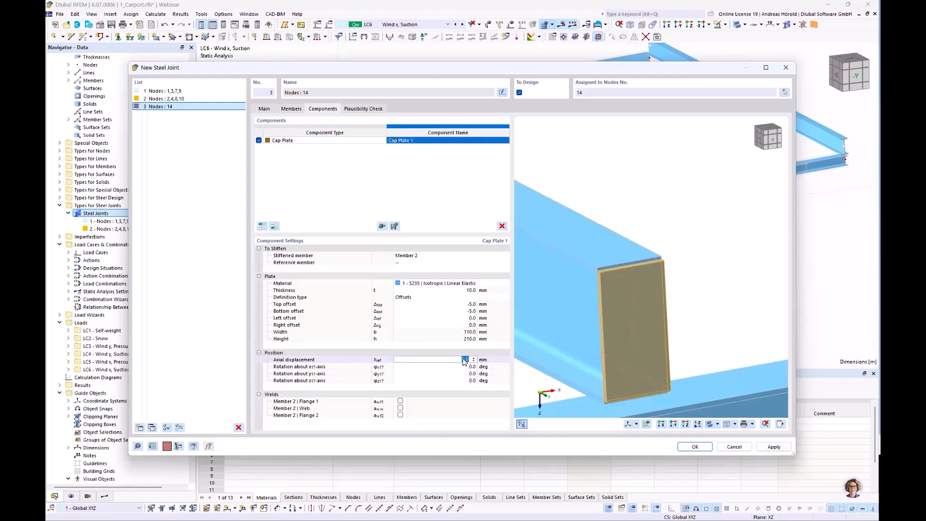
ctrl+middle_drag(623, 366, 706, 322)
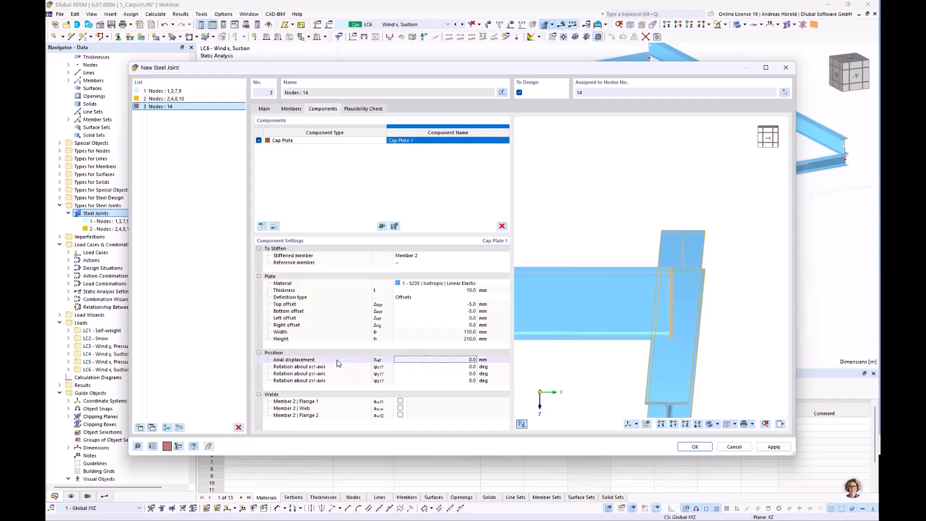
click(458, 361)
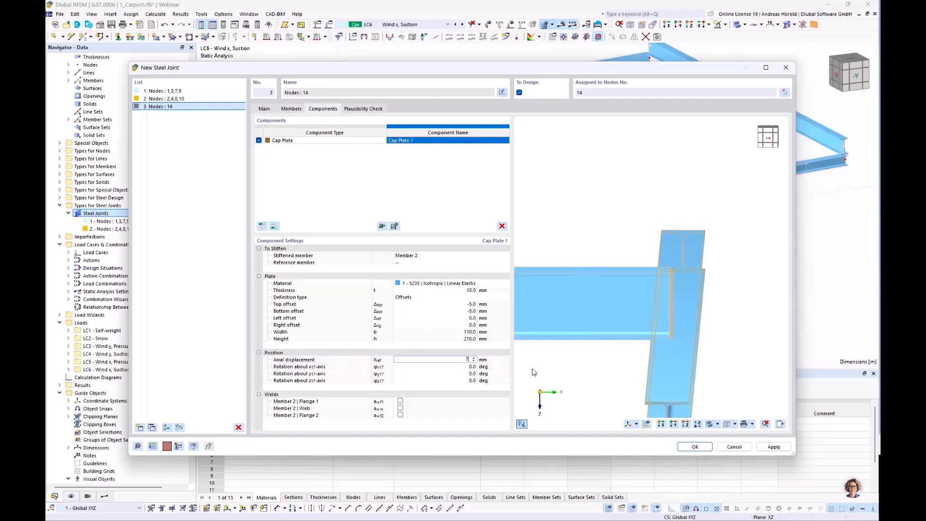
key(Tab)
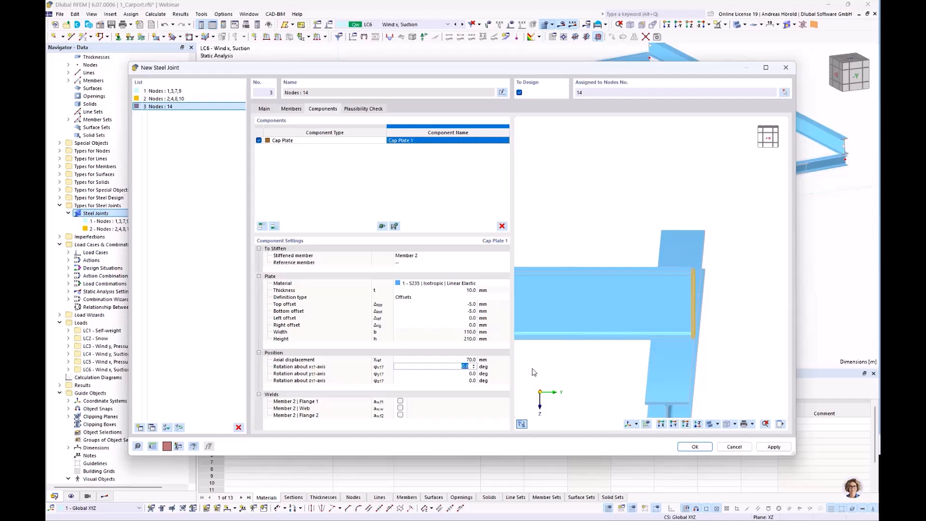
Step: Activate the cap plate welds at Flange 1, the web and Flange 2 of Member 2
scroll(737, 296, up, 5)
scroll(703, 312, down, 4)
scroll(699, 318, down, 1)
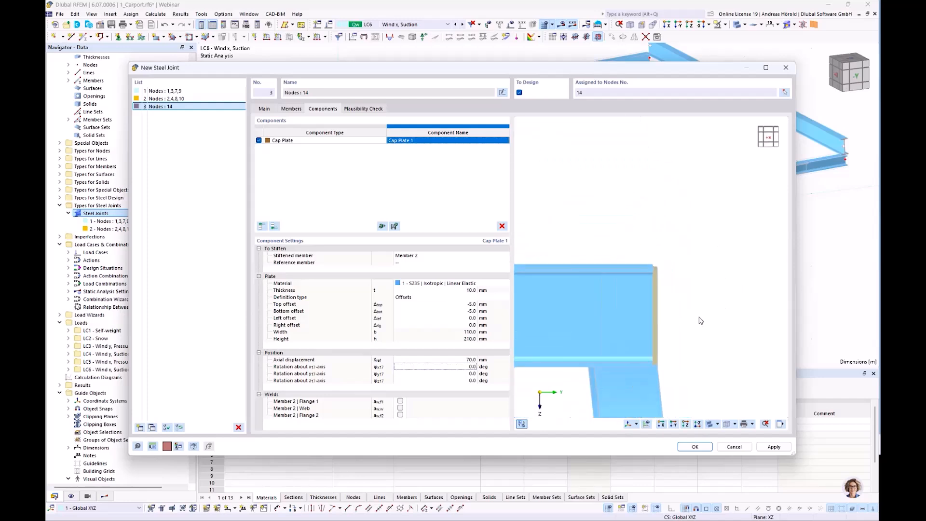
middle_drag(700, 317, 708, 279)
scroll(714, 264, down, 5)
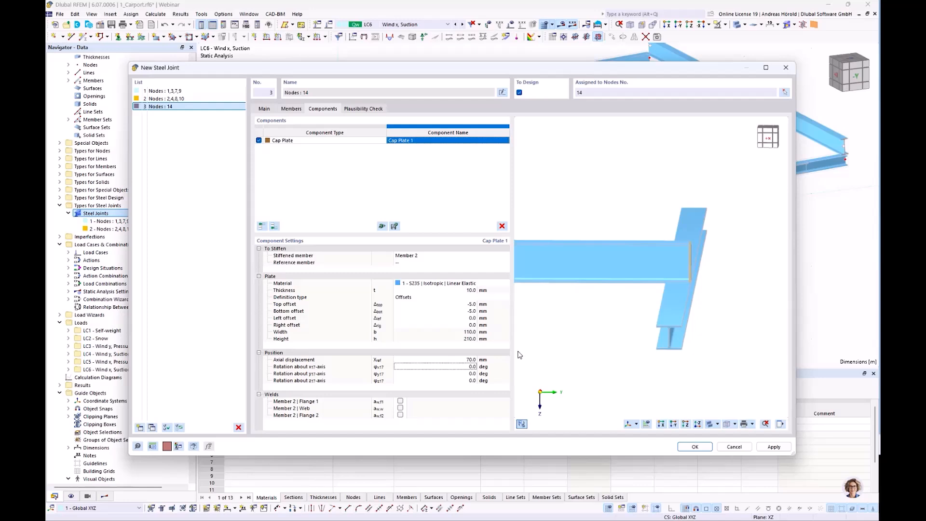
click(400, 402)
click(401, 409)
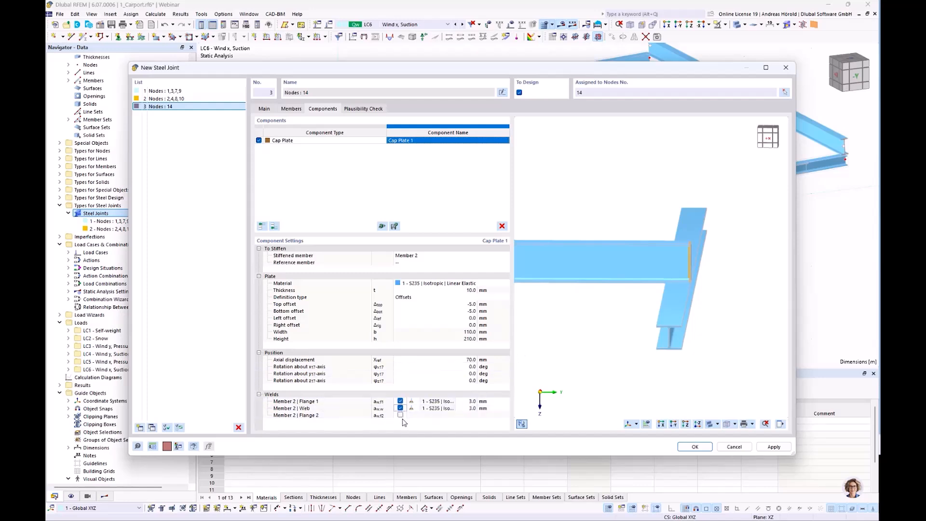
click(401, 416)
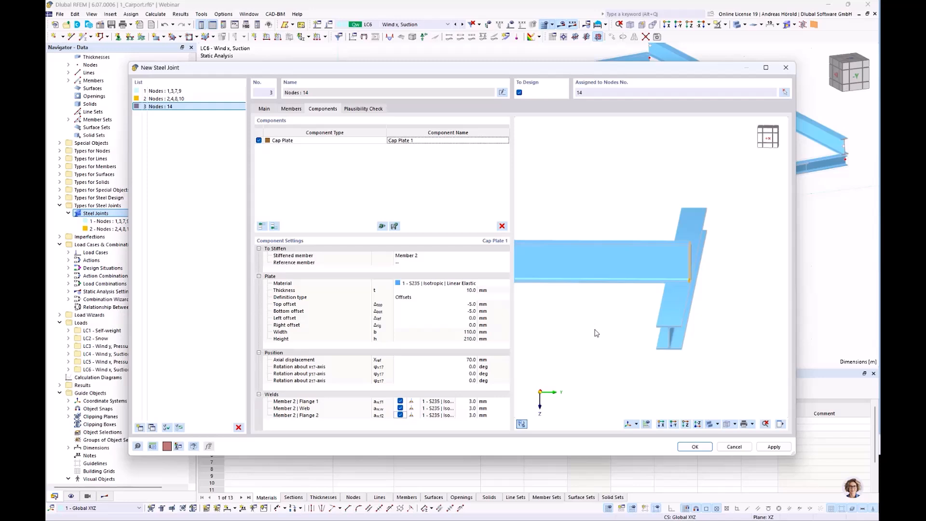
Step: Add a Fasteners component to the steel joint at node 14, after the cap plate
ctrl+middle_drag(597, 333, 604, 329)
scroll(609, 295, up, 3)
middle_drag(657, 306, 586, 332)
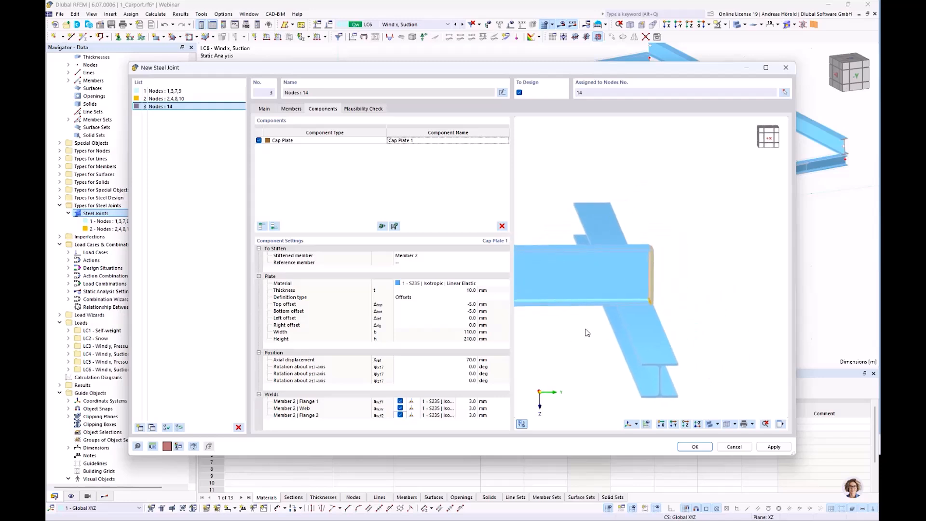
click(274, 227)
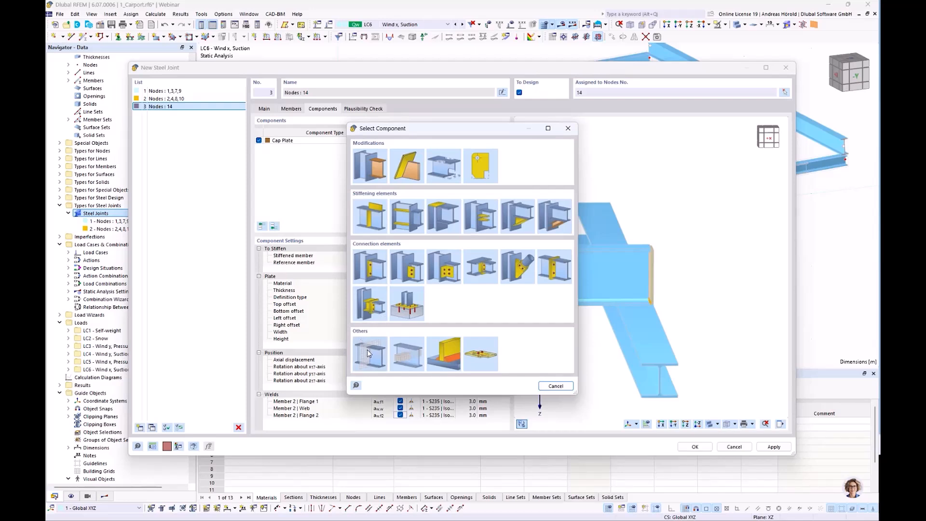
click(477, 356)
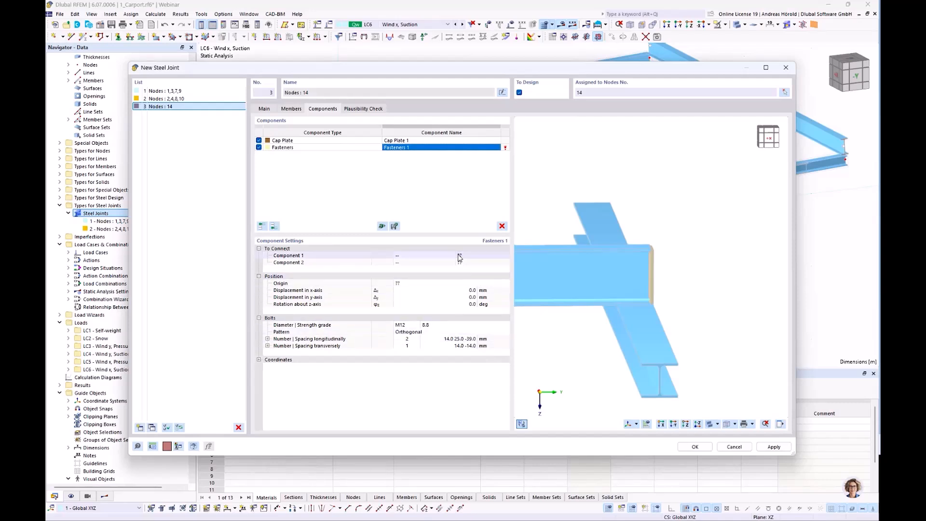
Step: Define the fasteners' Component 1 as the member plate Member 2 | Flange 2
click(435, 257)
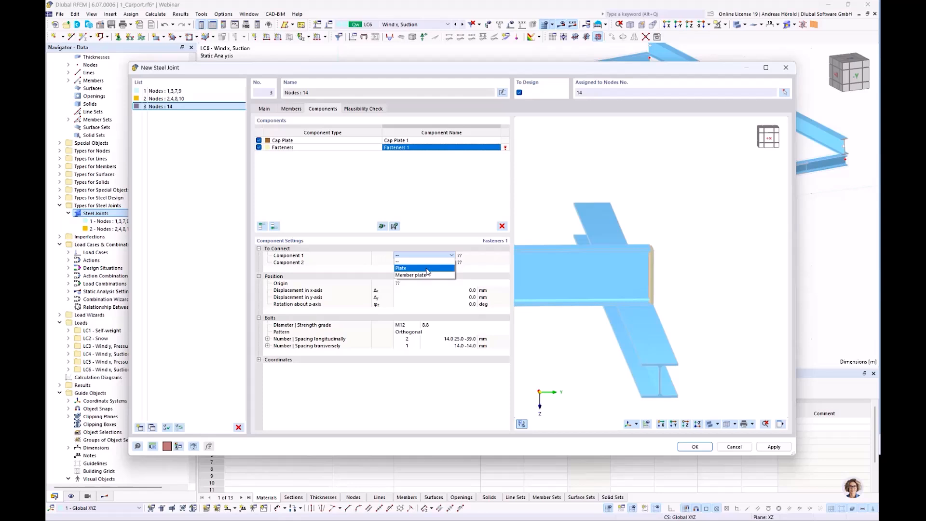
ctrl+middle_drag(709, 309, 675, 305)
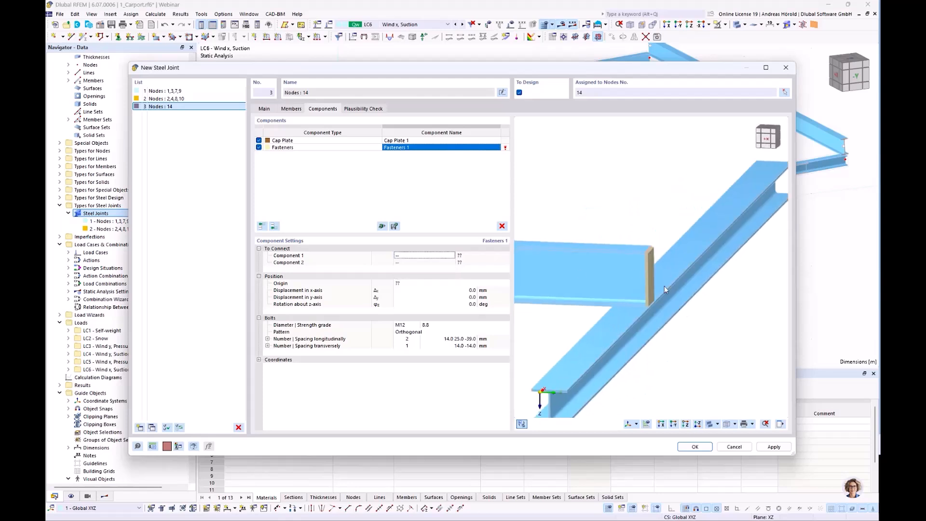
click(427, 257)
click(432, 254)
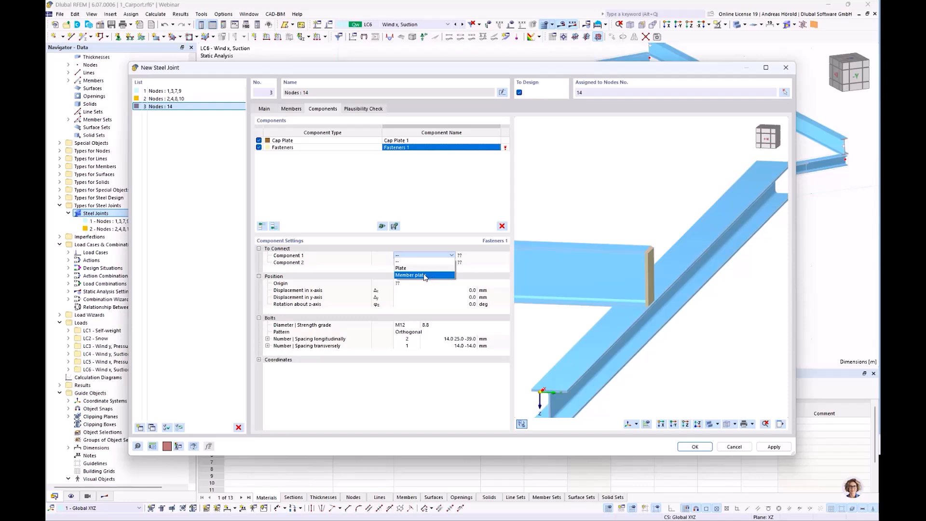
click(425, 275)
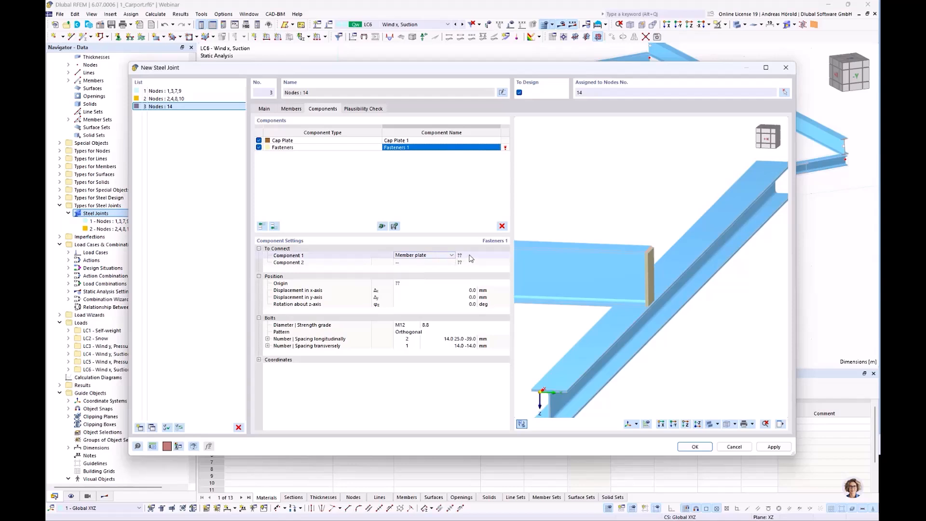
scroll(624, 263, up, 3)
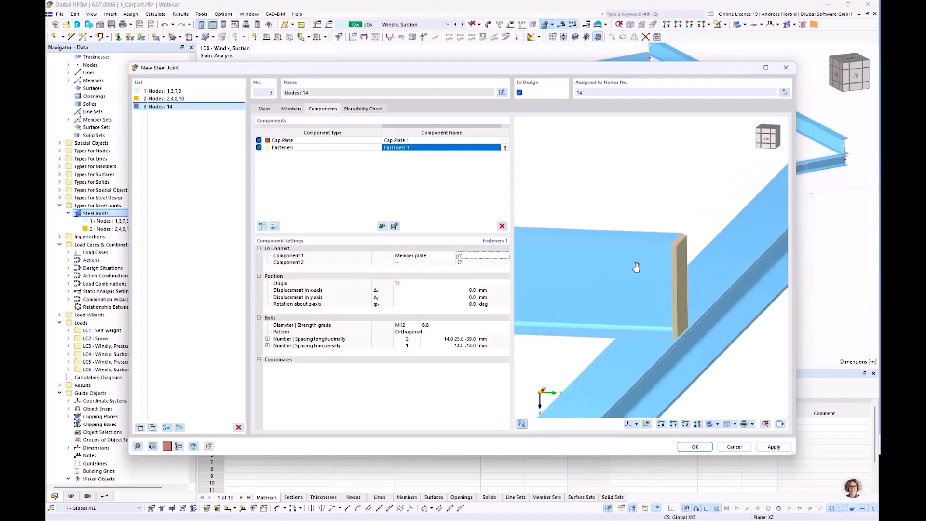
middle_drag(640, 268, 624, 248)
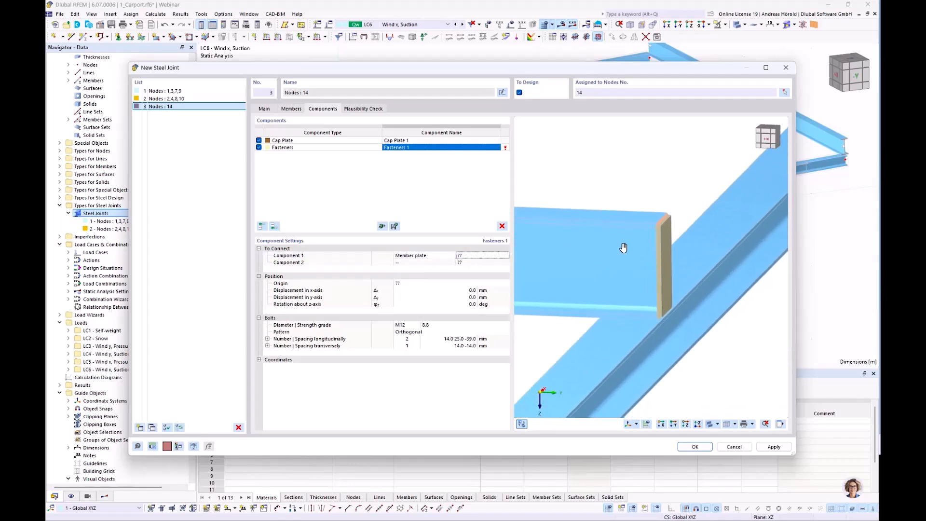
click(472, 256)
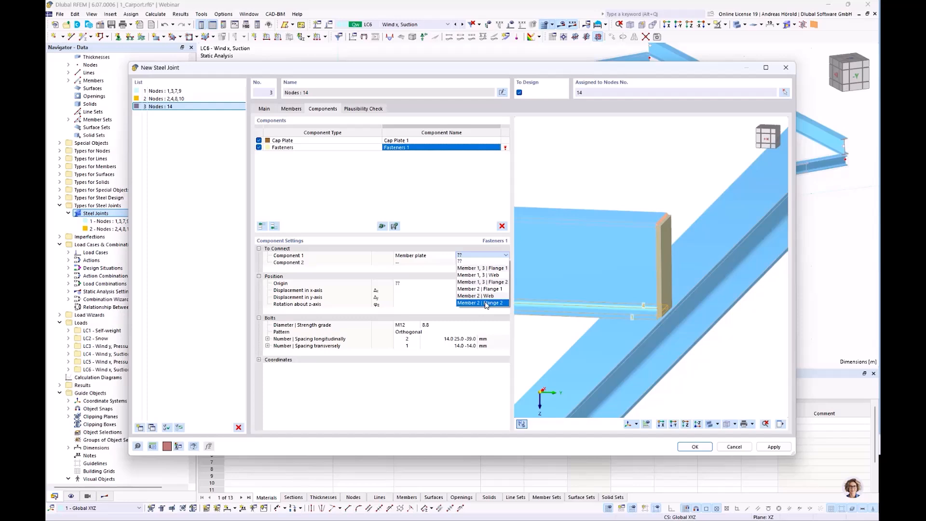
click(486, 303)
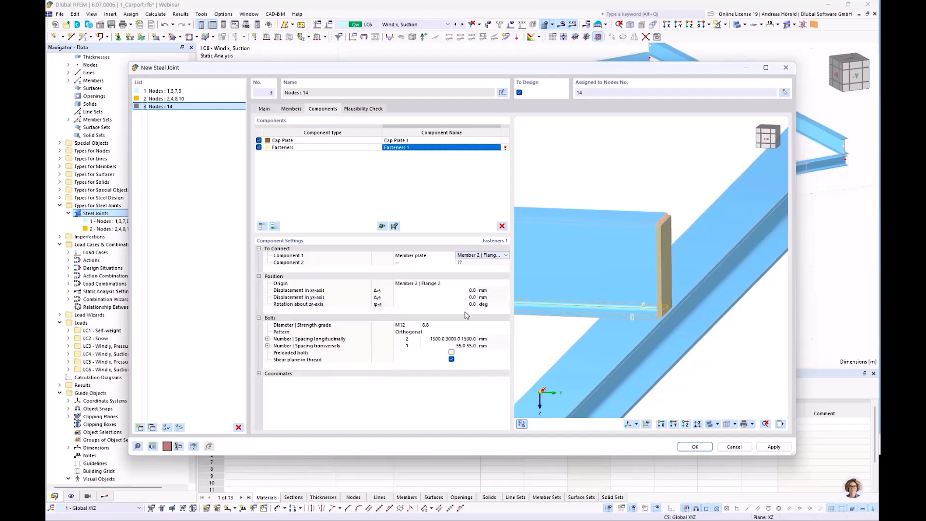
Step: Define the fasteners' Component 2 as the member plate Member 1, 3 | Flange 1
click(425, 264)
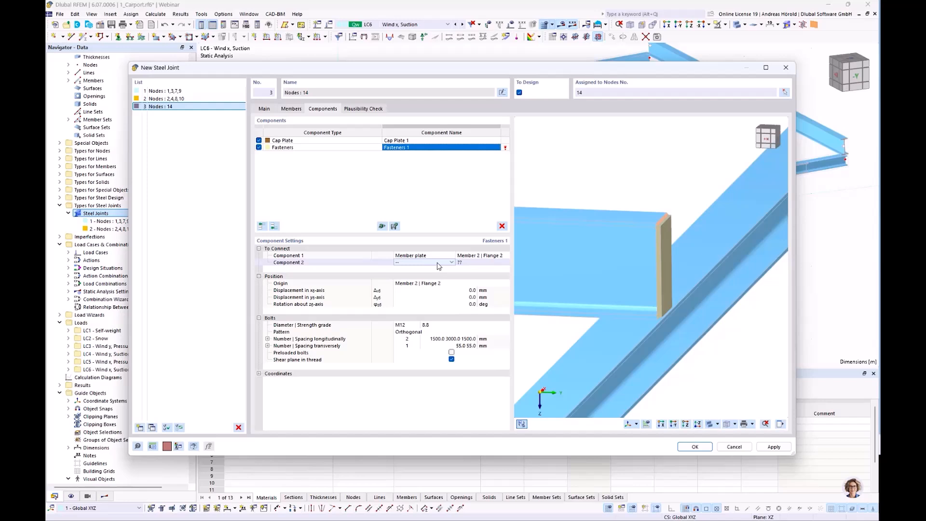
click(437, 263)
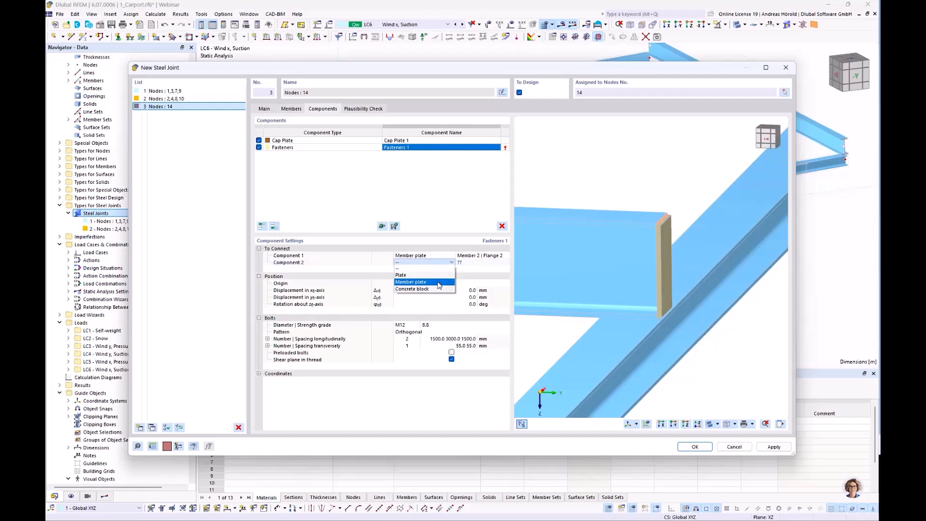
click(439, 284)
click(471, 263)
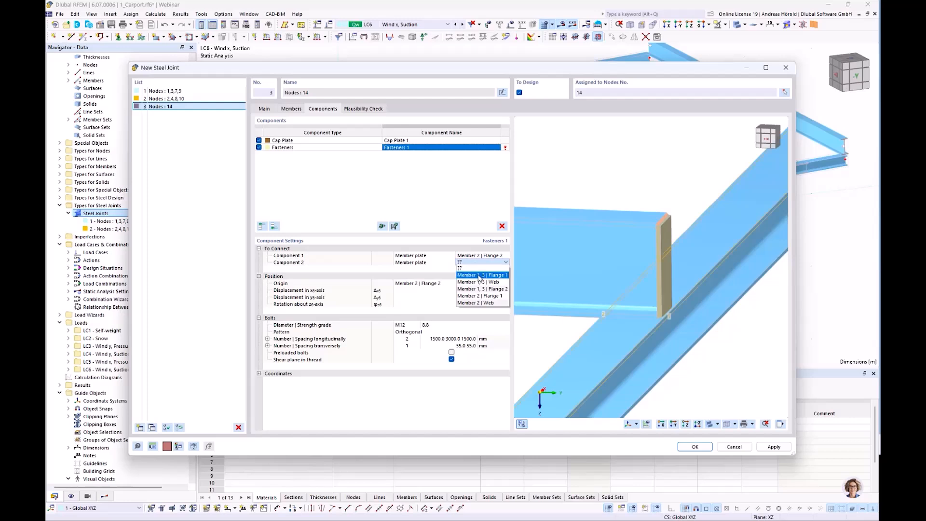
click(479, 275)
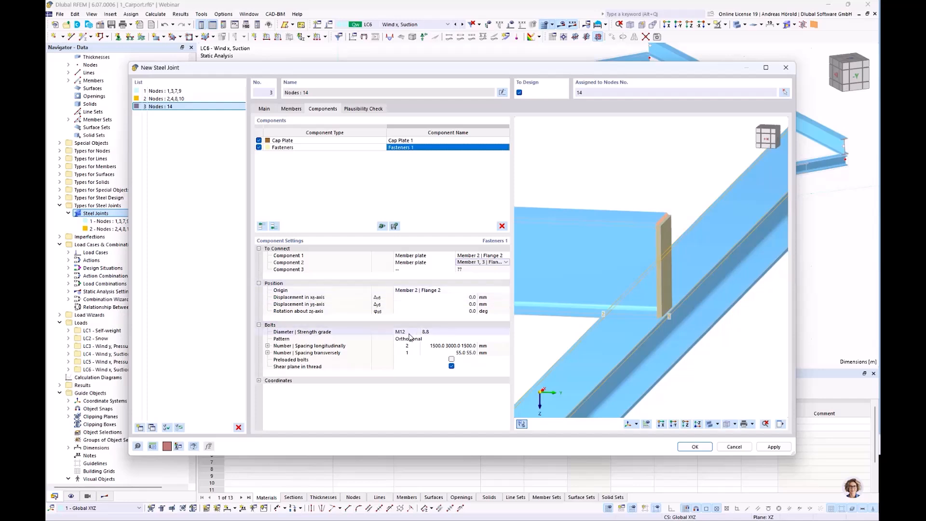
Step: Set the strength grade of the M12 bolts to 4.6
click(427, 333)
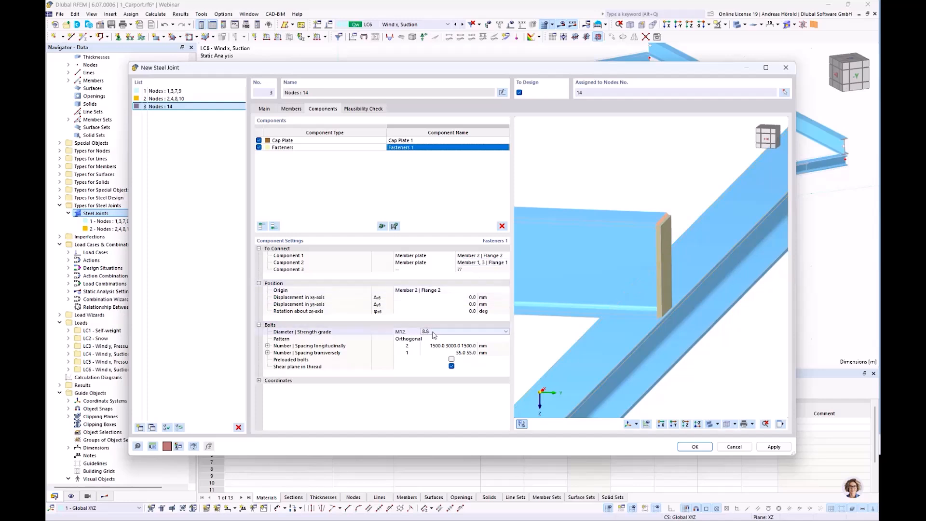
click(433, 332)
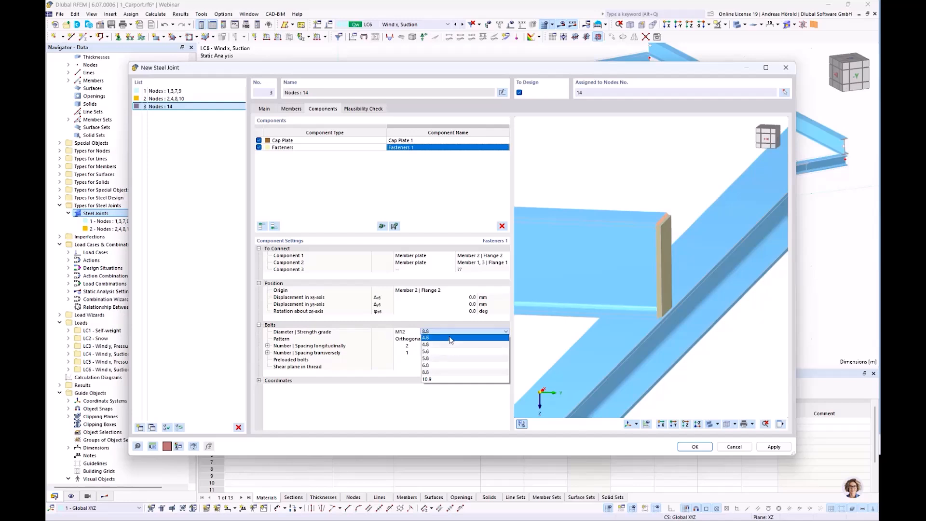
click(450, 338)
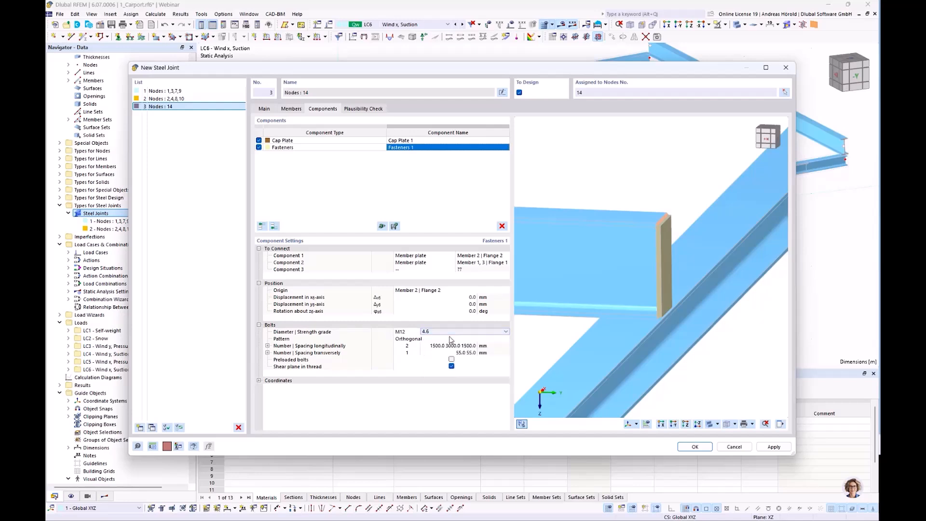
Step: Arrange one bolt longitudinally and two transversely, with a first longitudinal spacing of 35 mm
click(416, 354)
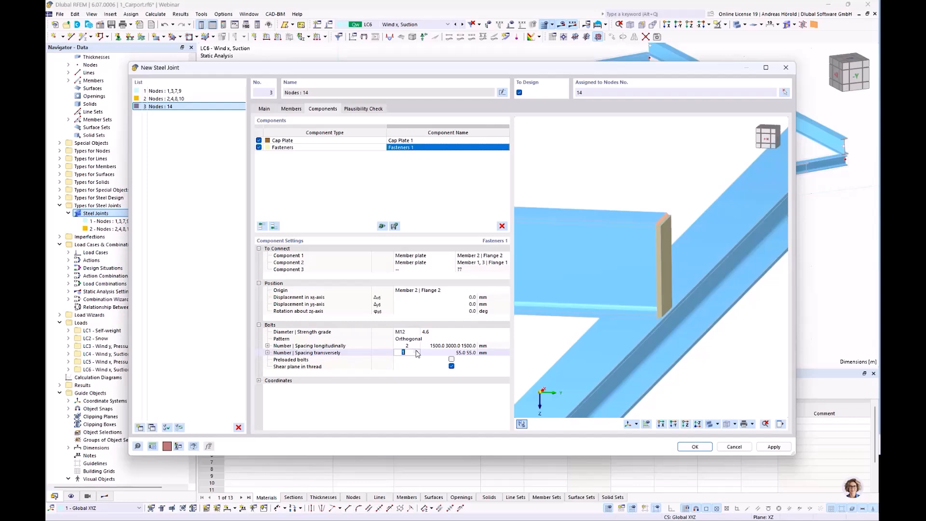
click(416, 346)
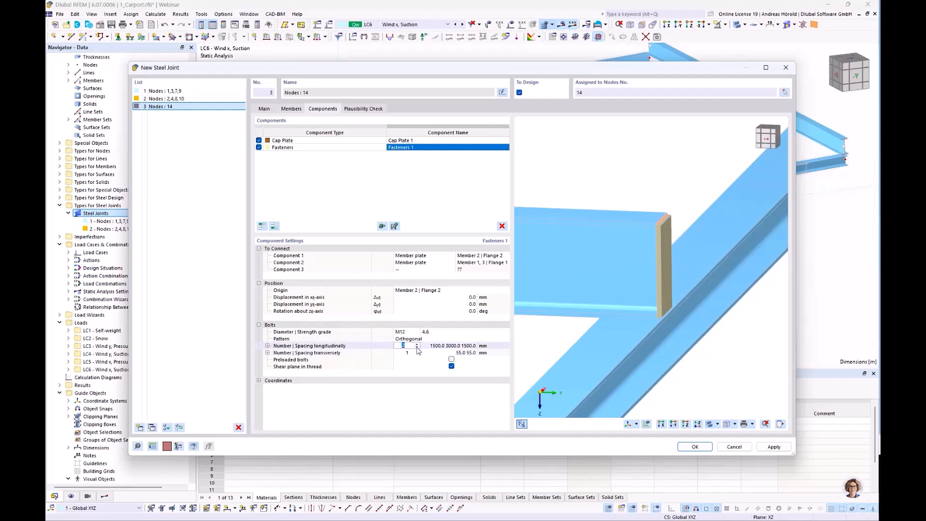
click(417, 347)
click(417, 353)
click(417, 351)
click(454, 347)
text(35)
key(Tab)
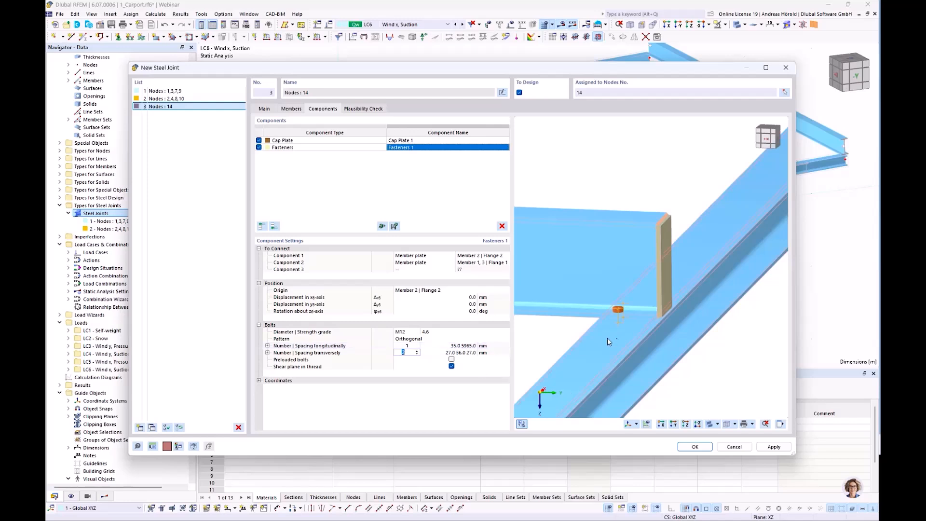
Step: Set the transverse edge spacing of the two bolts to 25 mm
ctrl+middle_drag(527, 342, 669, 362)
scroll(604, 323, up, 5)
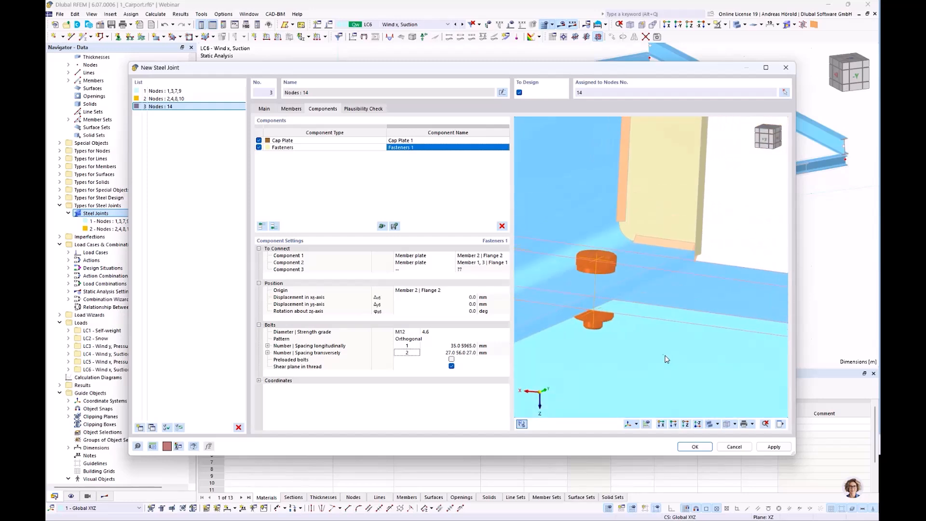
click(460, 353)
text(2)
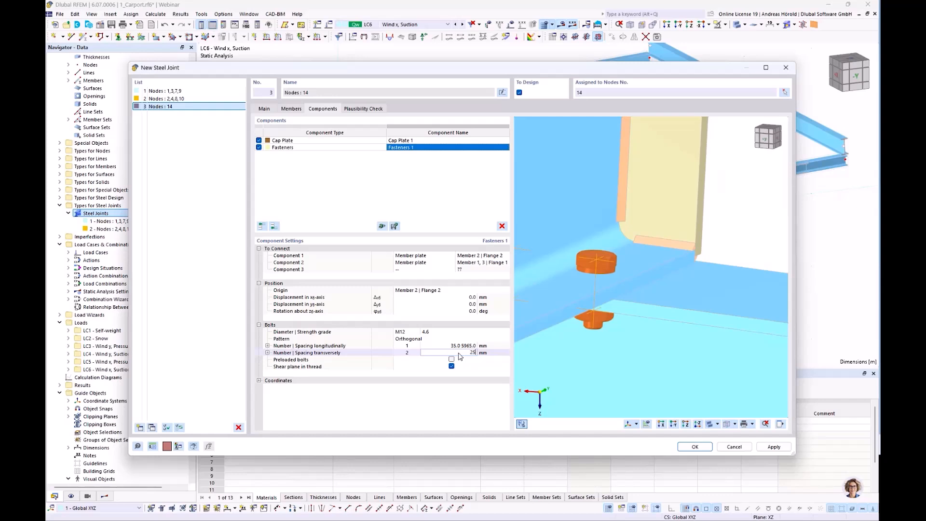
text(5)
key(Return)
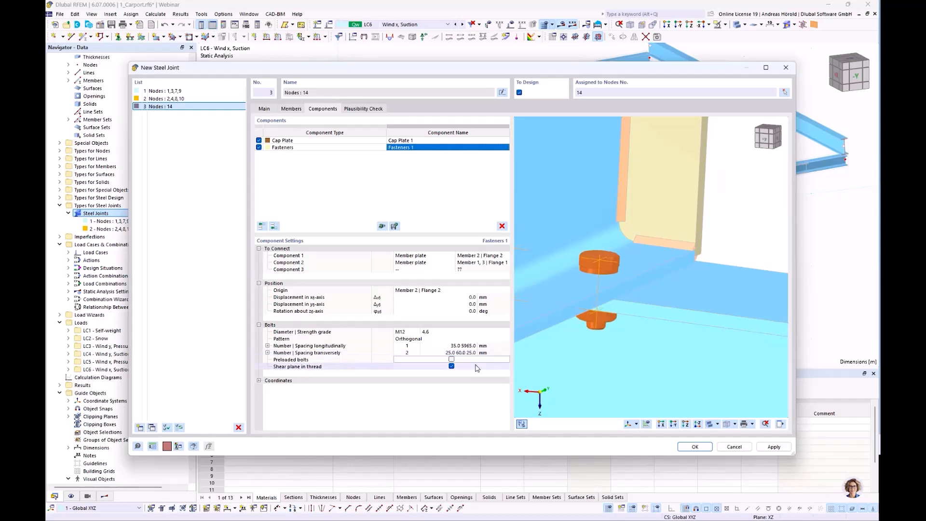
Step: Deactivate the shear plane in thread for the M12 bolts and check the joint's plausibility
click(452, 367)
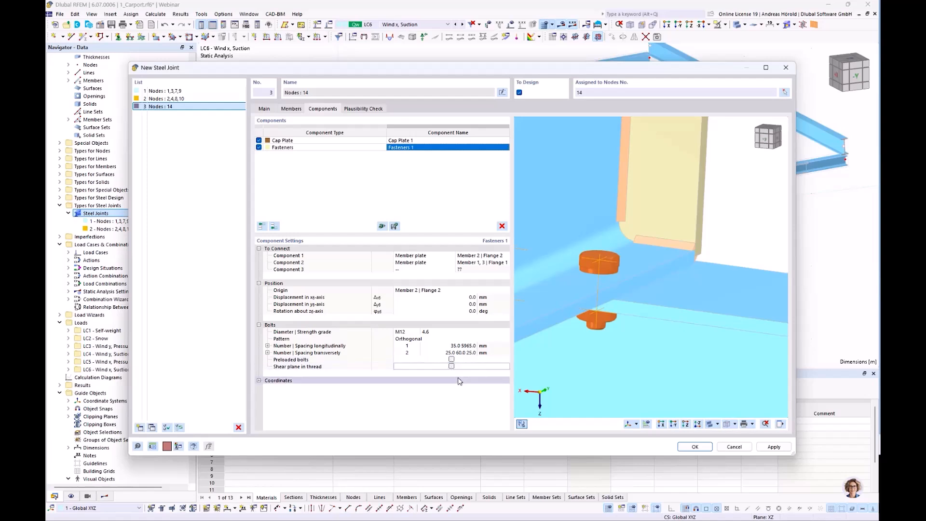
scroll(680, 309, down, 5)
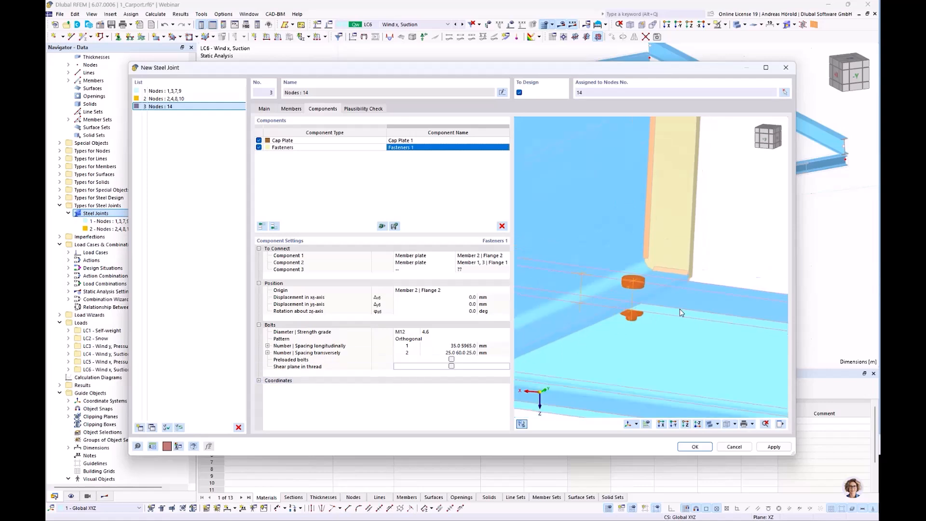
ctrl+middle_drag(691, 320, 550, 350)
scroll(526, 336, down, 2)
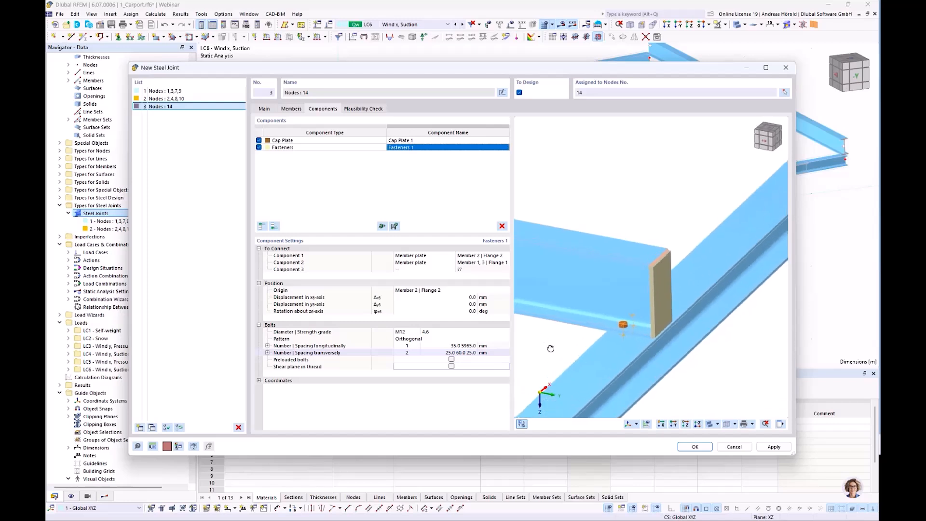
click(364, 110)
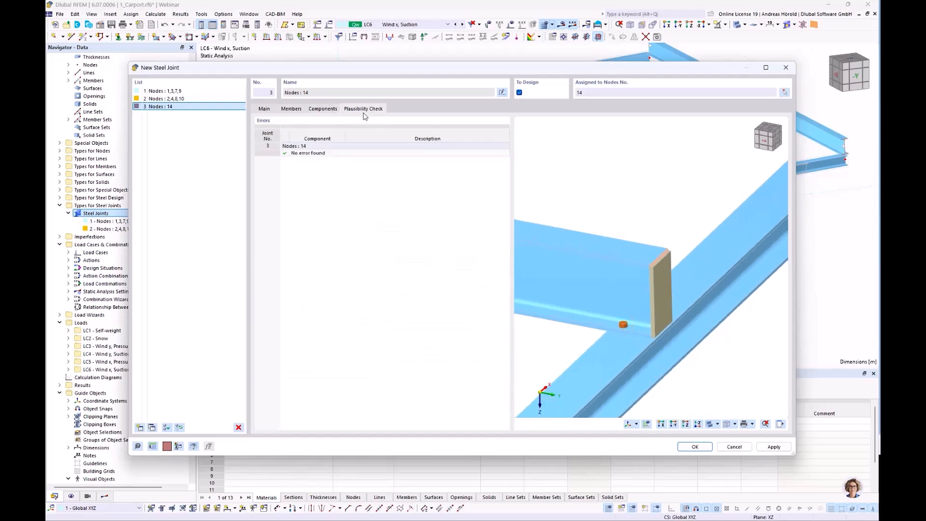
Step: Assign the new steel joint to nodes 13-16 and save it
click(785, 93)
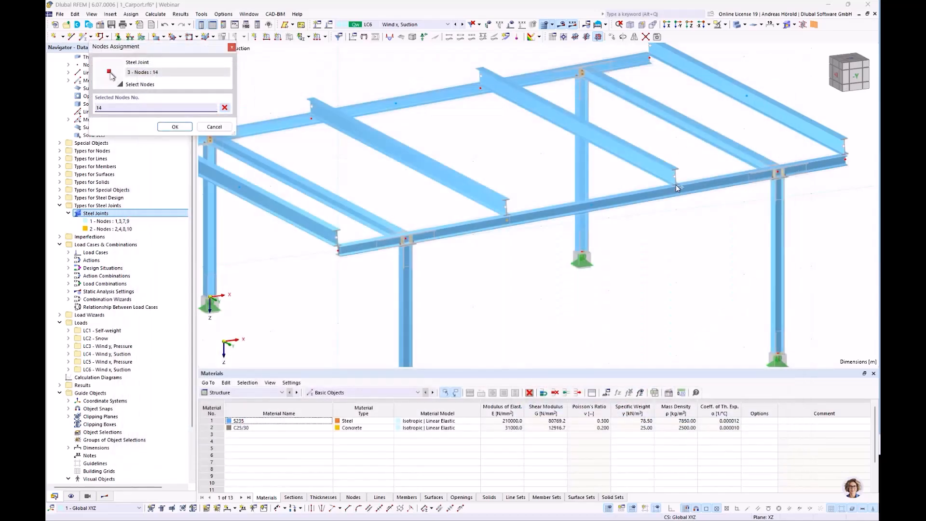
click(593, 111)
click(479, 89)
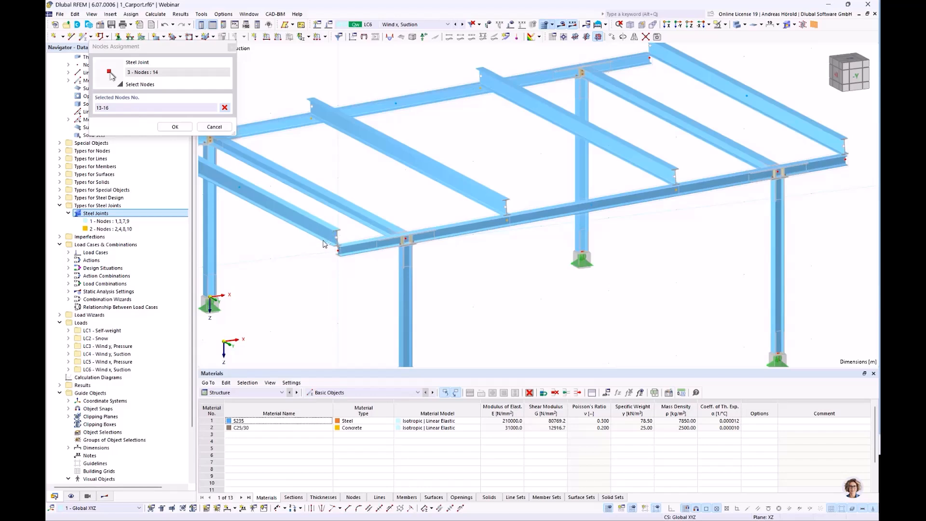
scroll(341, 252, up, 1)
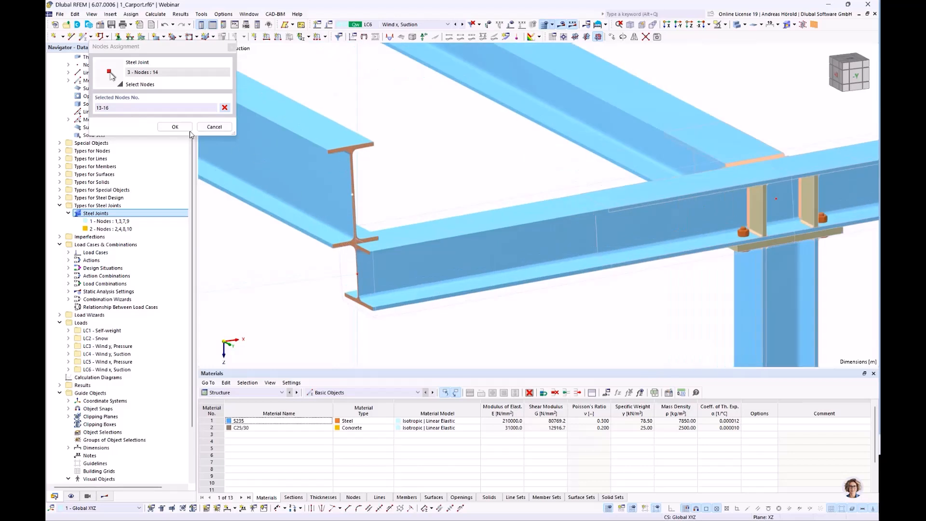
click(174, 127)
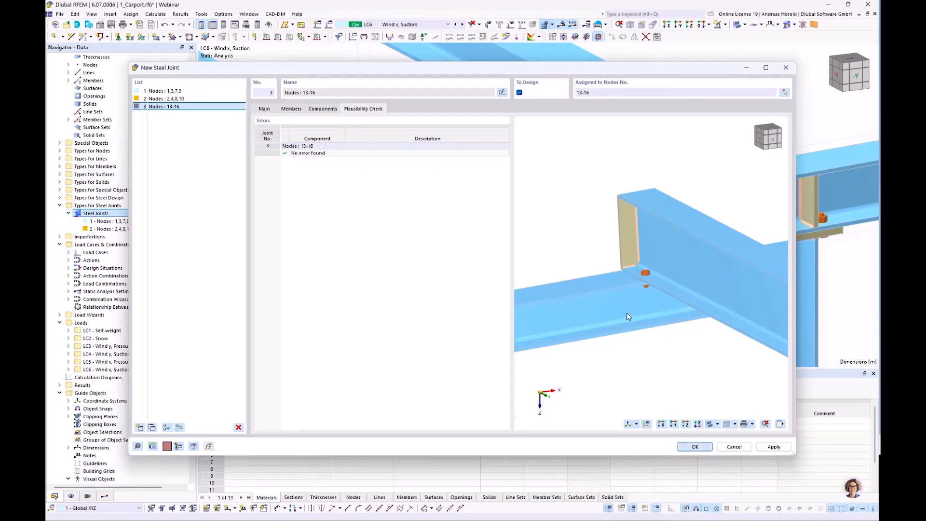
click(693, 447)
Step: Examine the cap plates and bolts at nodes 13-16 in the carport model
scroll(689, 292, down, 3)
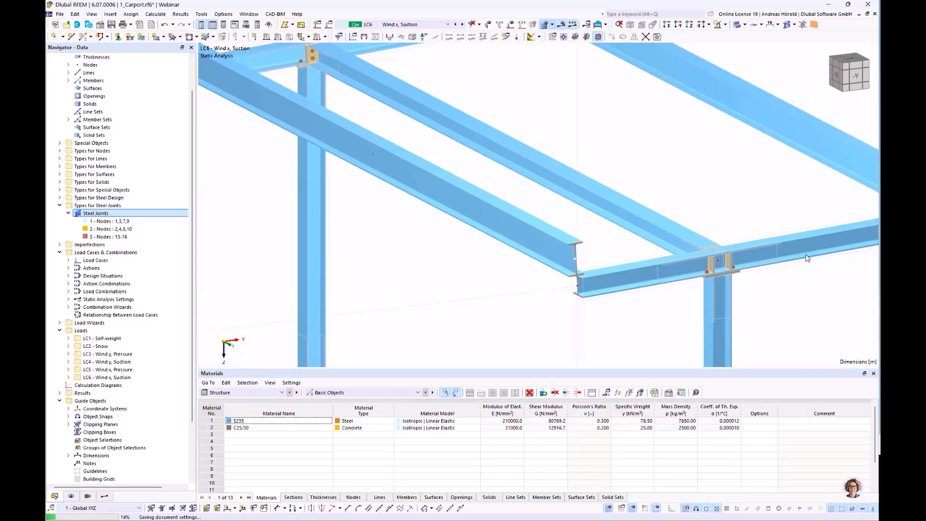
scroll(662, 256, down, 2)
scroll(791, 240, up, 5)
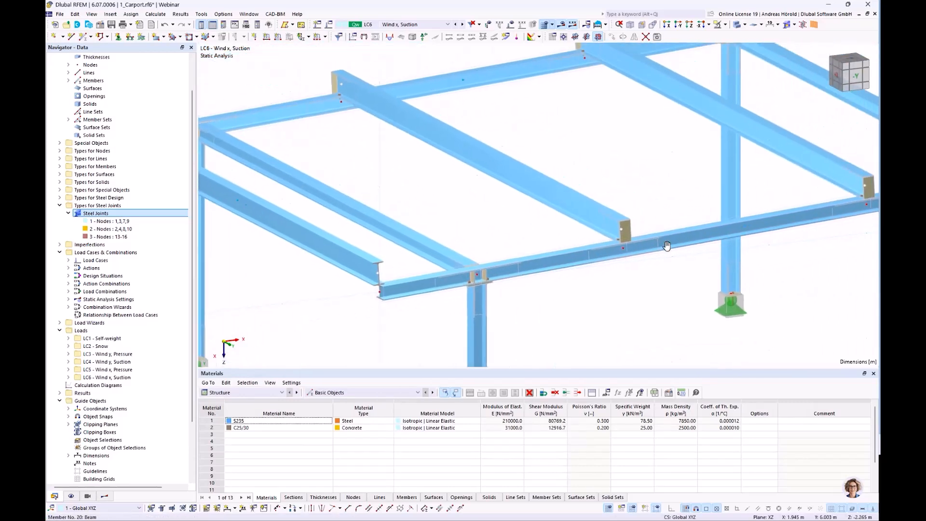
middle_drag(830, 239, 660, 278)
scroll(627, 281, down, 4)
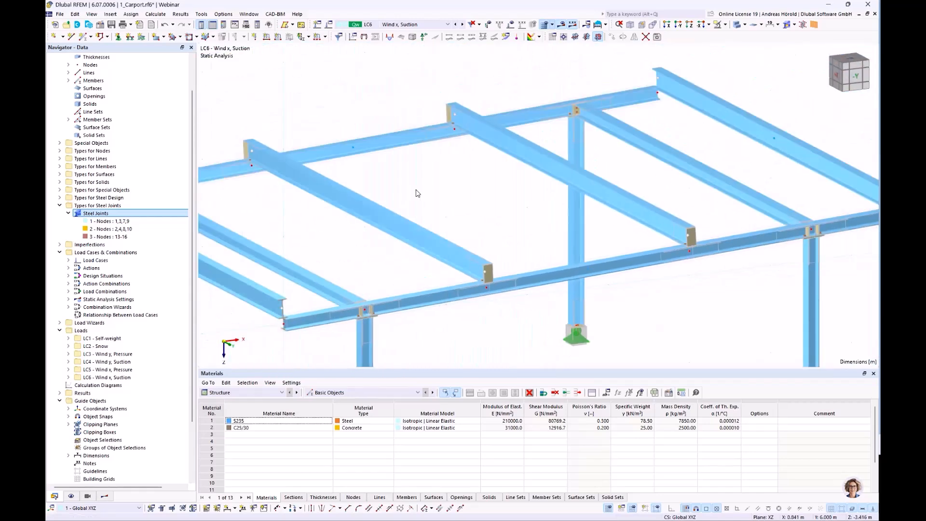
scroll(527, 234, up, 4)
scroll(532, 201, down, 5)
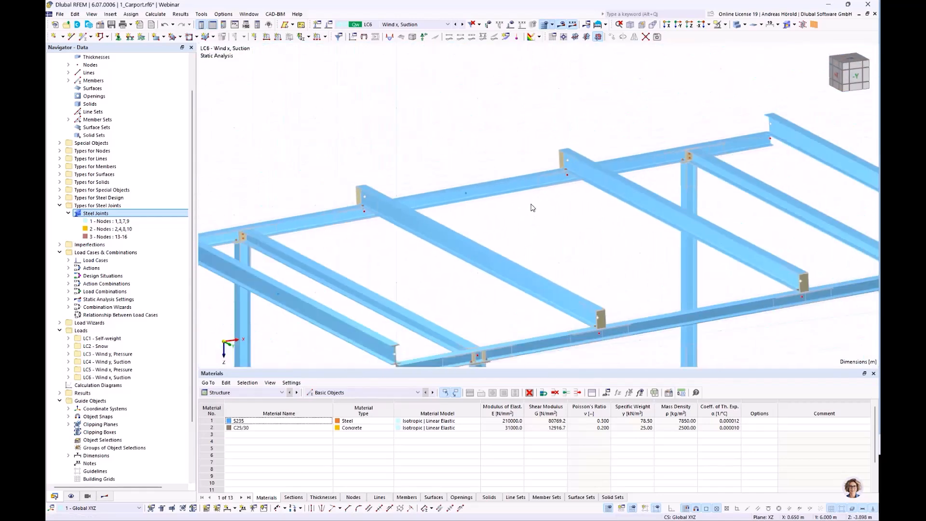
middle_drag(533, 207, 534, 182)
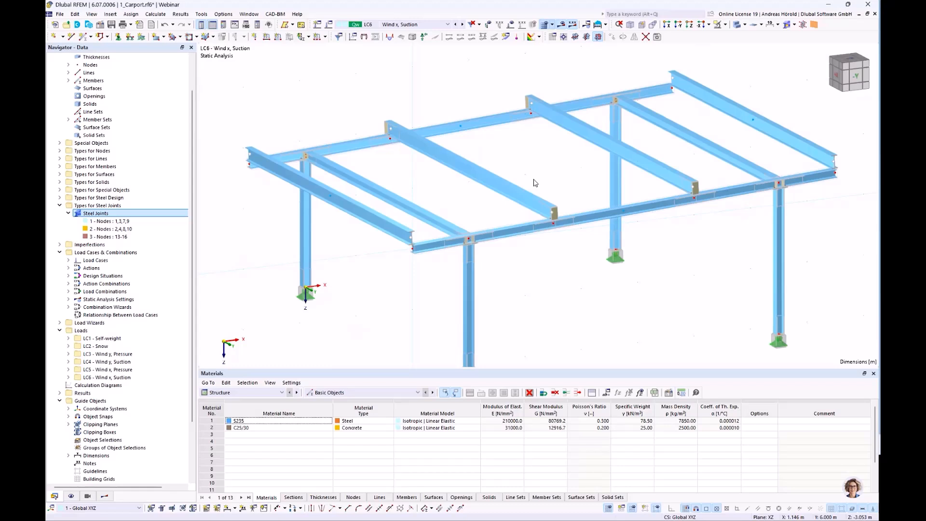
Step: Duplicate the steel joint of nodes 13-16 and show the member settings of the copy
double_click(560, 225)
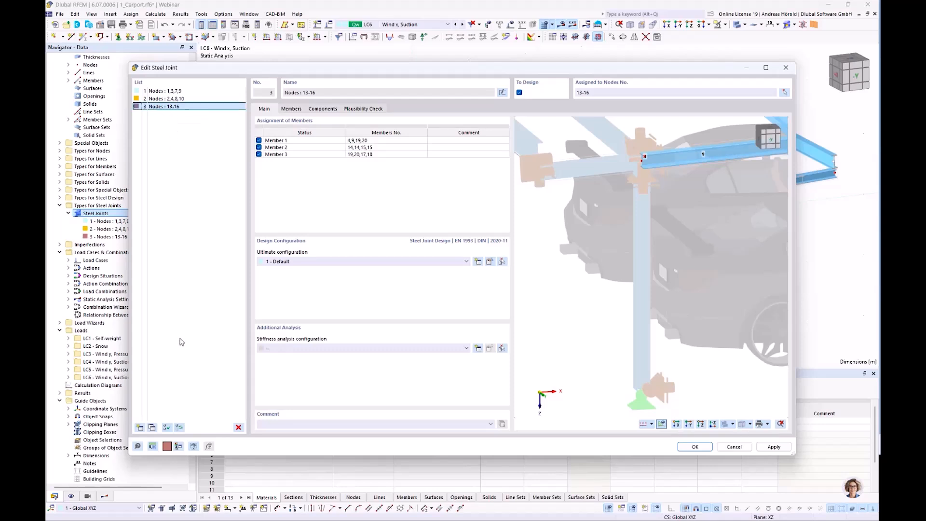
click(154, 428)
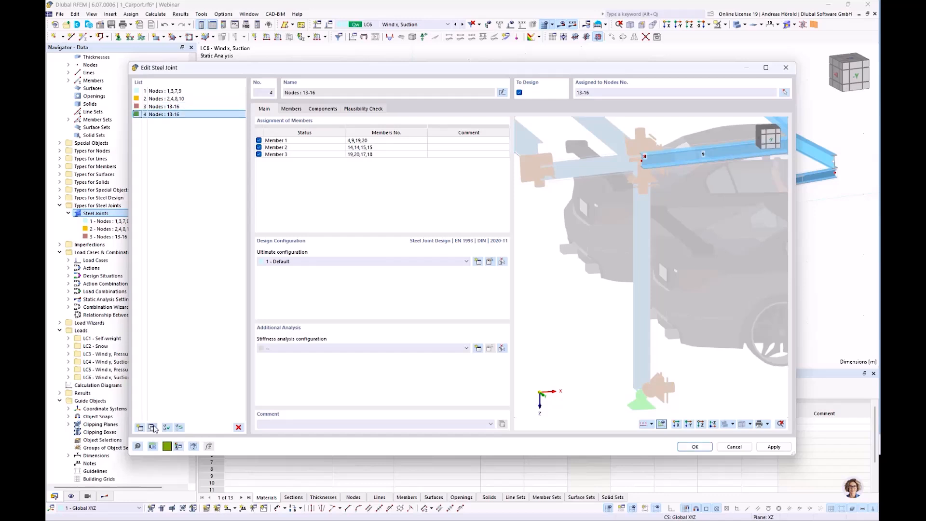
click(292, 109)
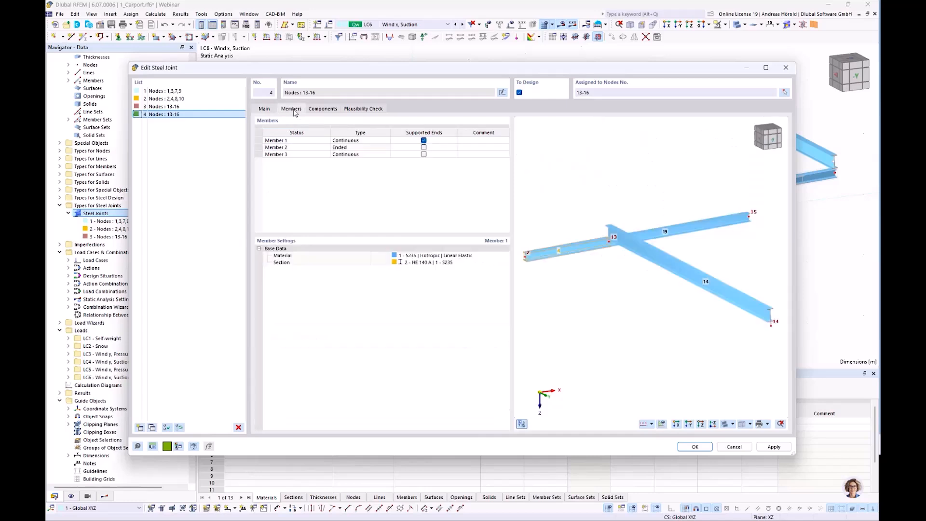
Step: Reassign the copied steel joint to the carport's corner nodes 5, 6, 11 and 12
click(785, 92)
click(225, 108)
click(250, 164)
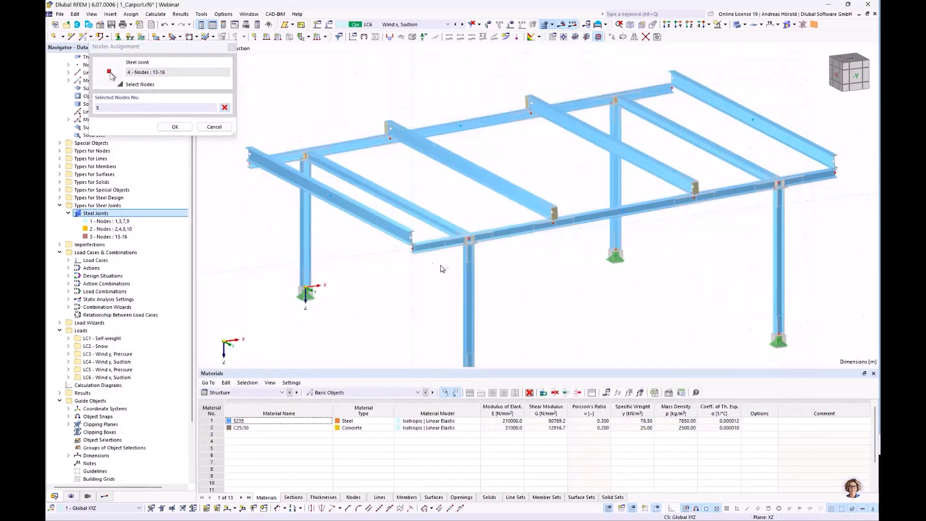
click(413, 248)
click(673, 88)
click(175, 126)
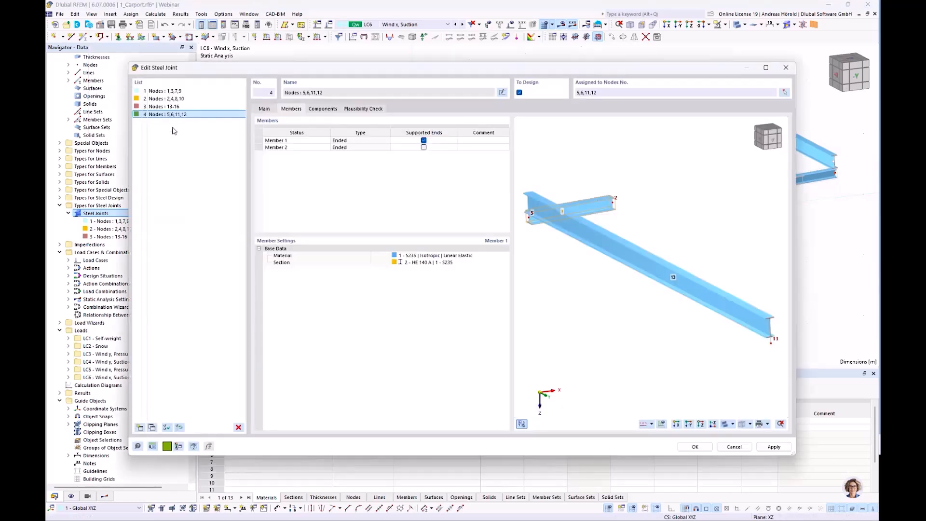
Step: Check the corner joint's plausibility and examine the bolt position relative to the end of Member 1
click(320, 109)
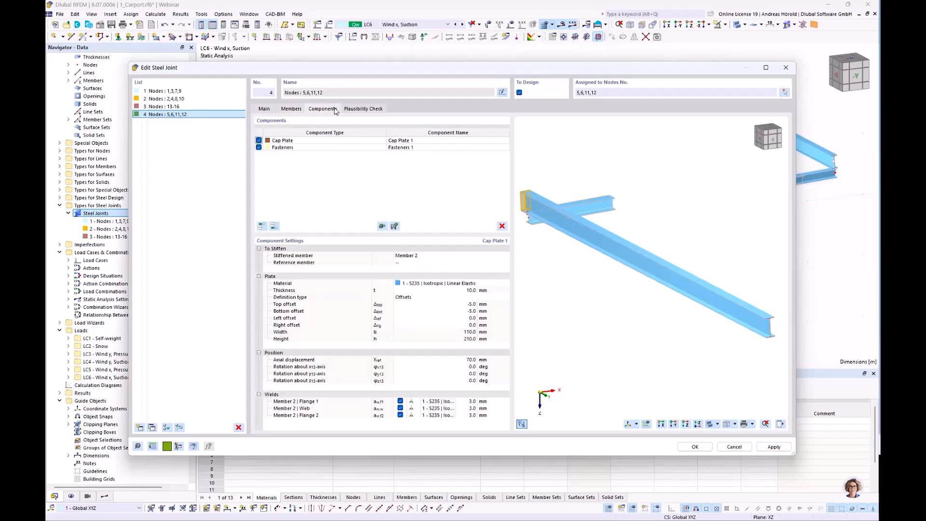
click(368, 110)
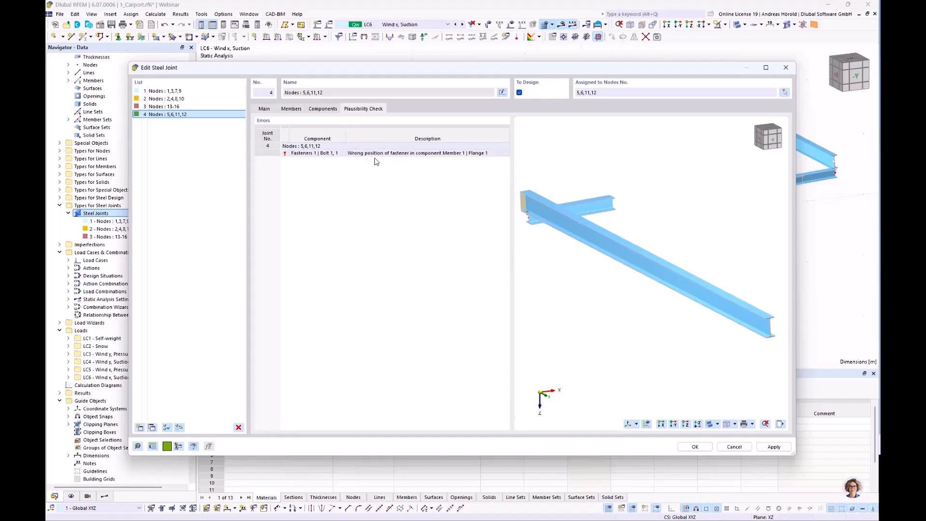
ctrl+middle_drag(534, 257, 664, 255)
scroll(547, 231, up, 4)
middle_drag(547, 231, 689, 242)
scroll(629, 230, up, 5)
scroll(629, 230, down, 5)
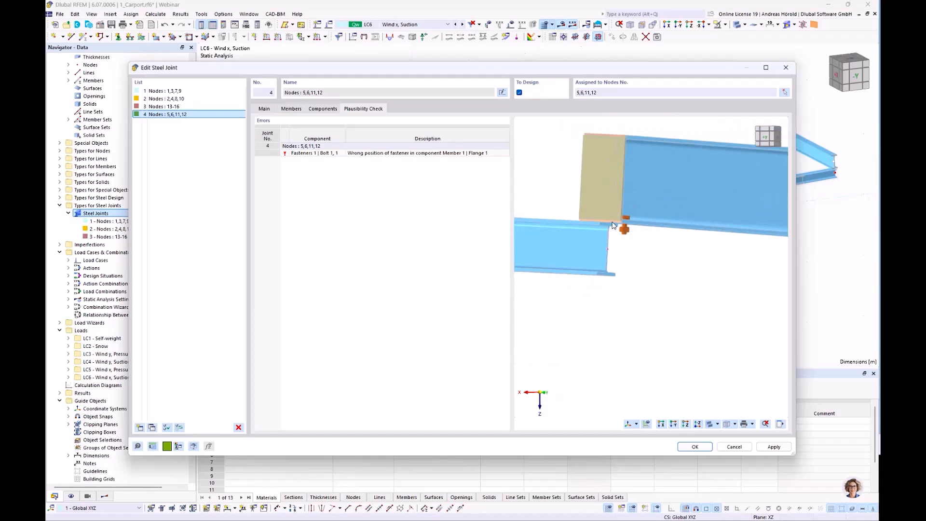
scroll(625, 235, down, 5)
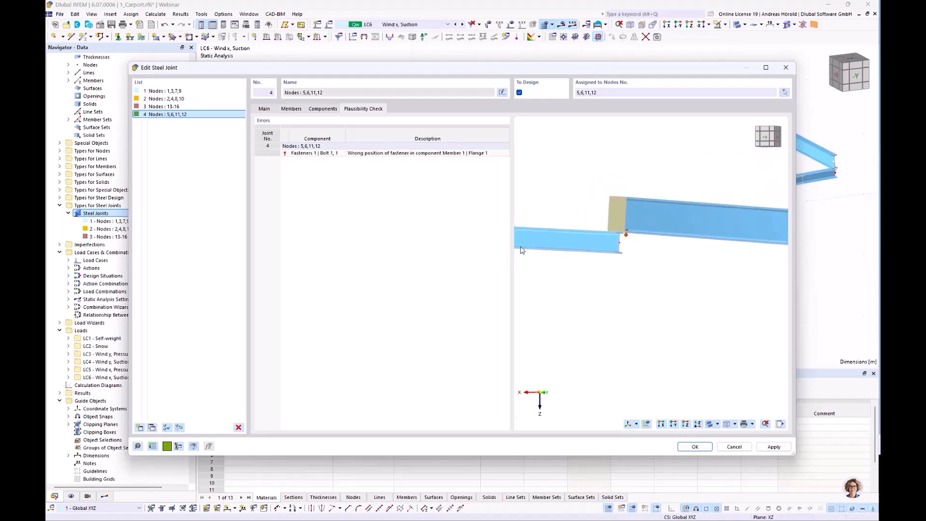
middle_drag(593, 251, 636, 277)
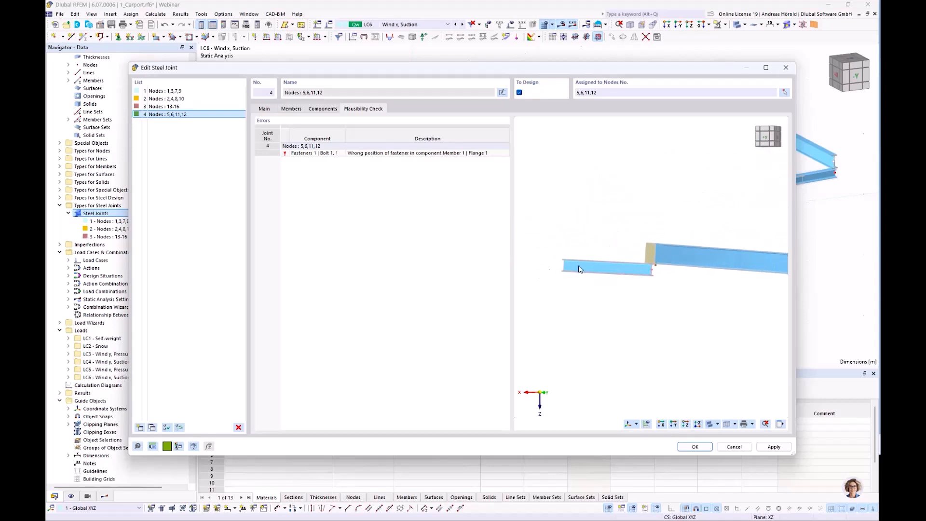
scroll(609, 268, up, 2)
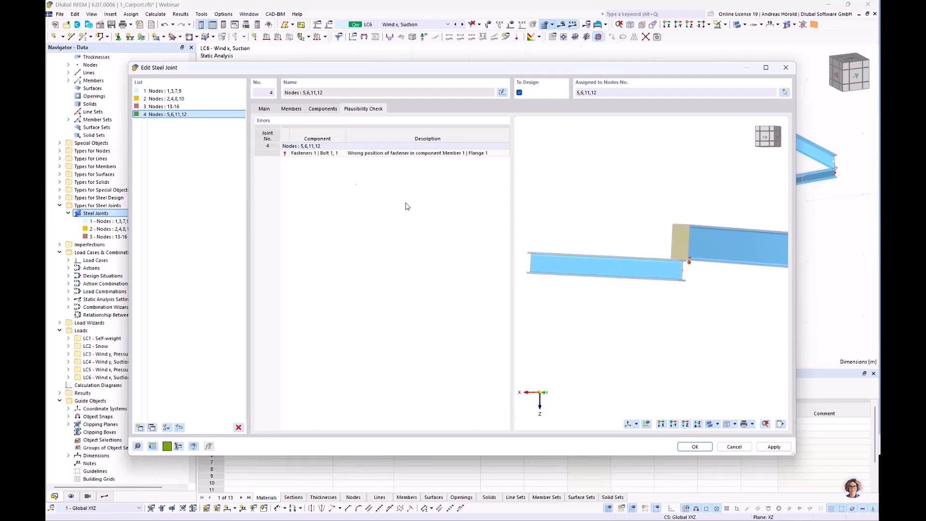
Step: Add a Member Cut component to the corner joint
click(321, 110)
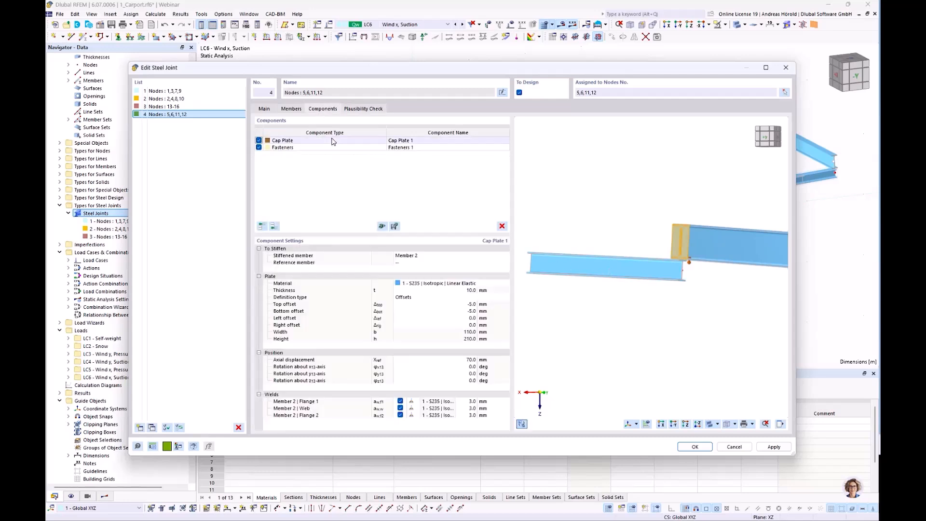
click(273, 228)
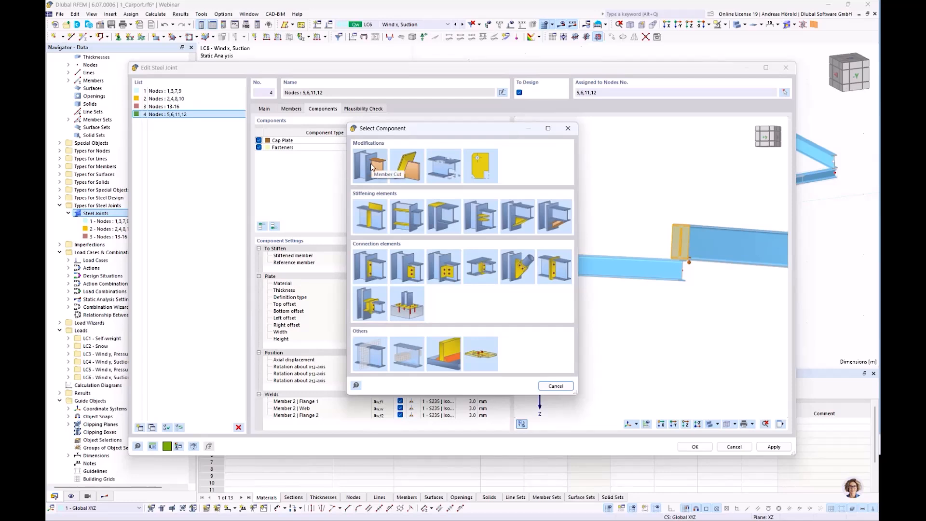
click(371, 163)
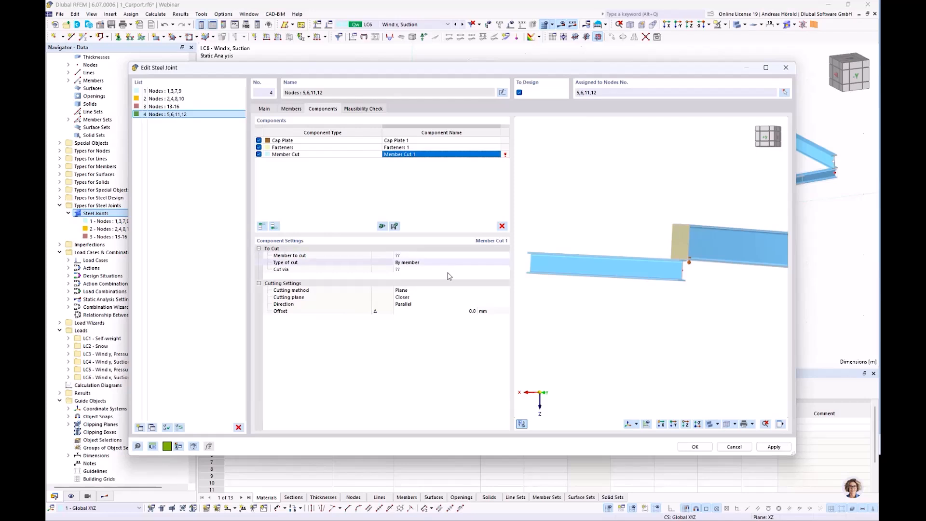
Step: Choose Member 1 as the member to cut
scroll(704, 255, up, 3)
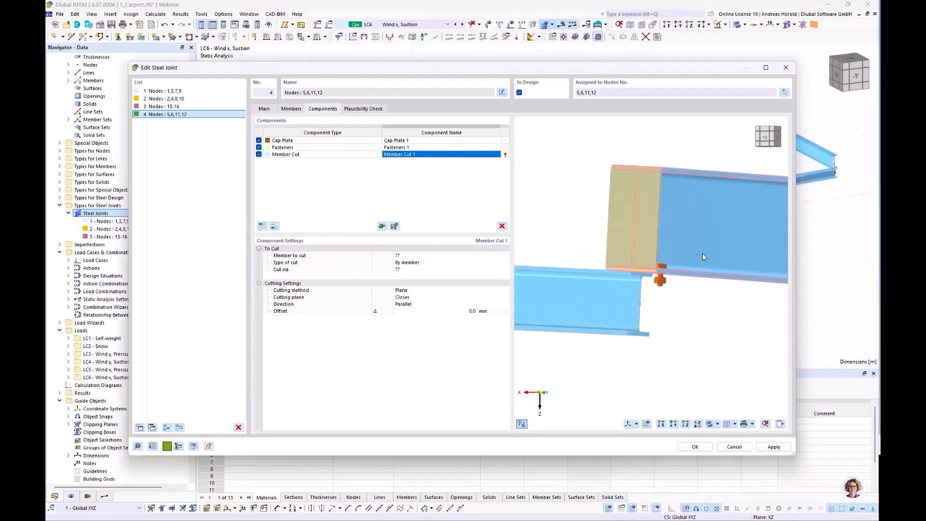
ctrl+middle_drag(621, 296, 655, 319)
scroll(685, 308, down, 1)
scroll(667, 306, up, 3)
scroll(671, 308, up, 1)
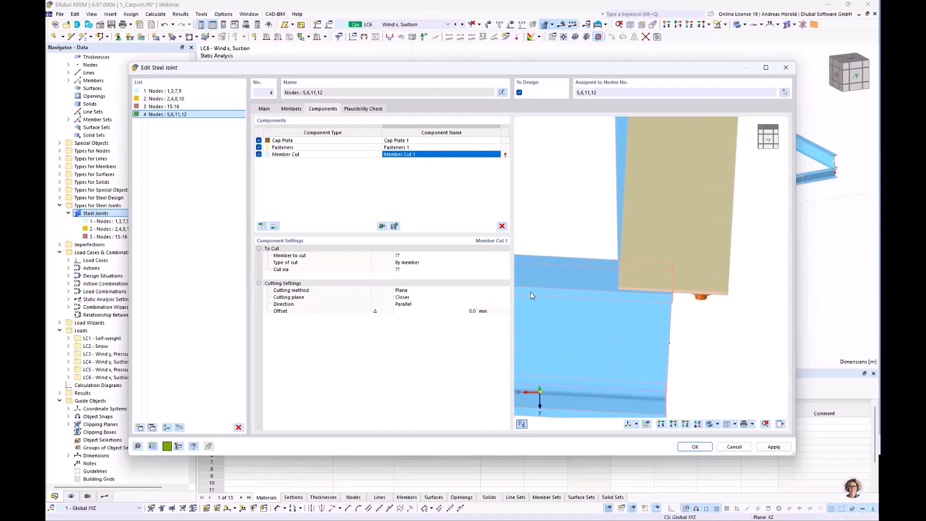
click(423, 256)
click(423, 257)
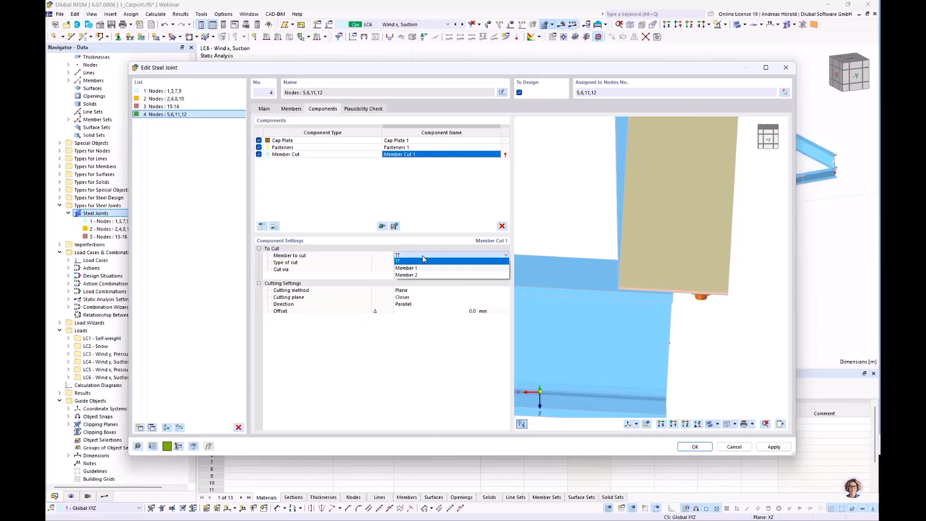
click(425, 265)
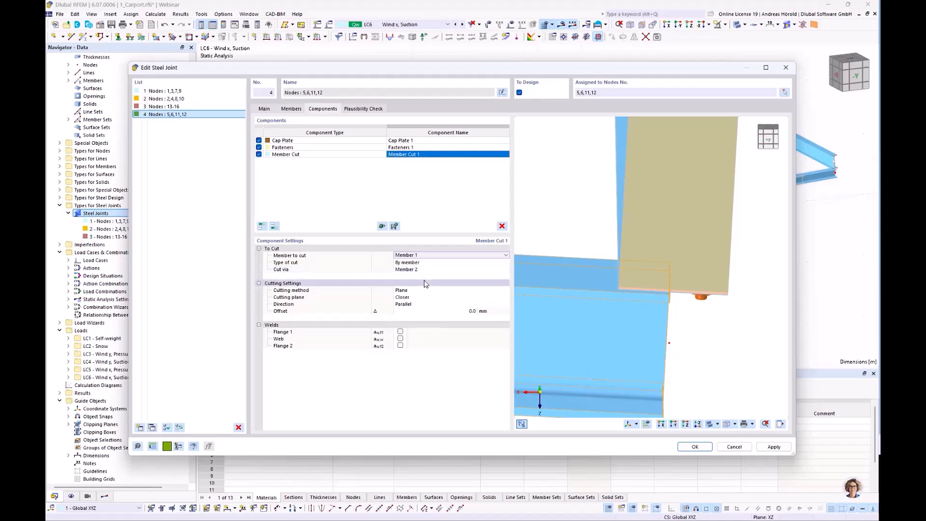
click(429, 274)
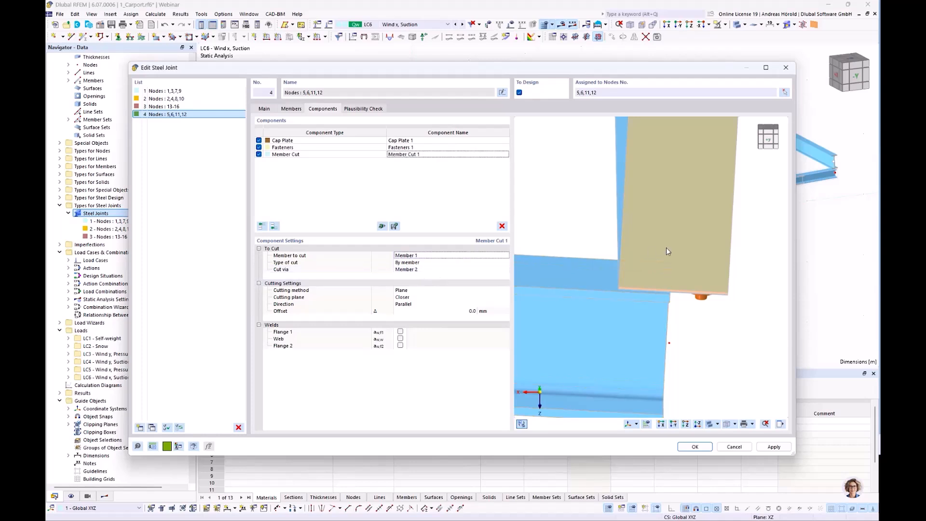
Step: Set the cutting plane of the member cut to Farther
scroll(658, 278, down, 3)
ctrl+middle_drag(629, 344, 691, 356)
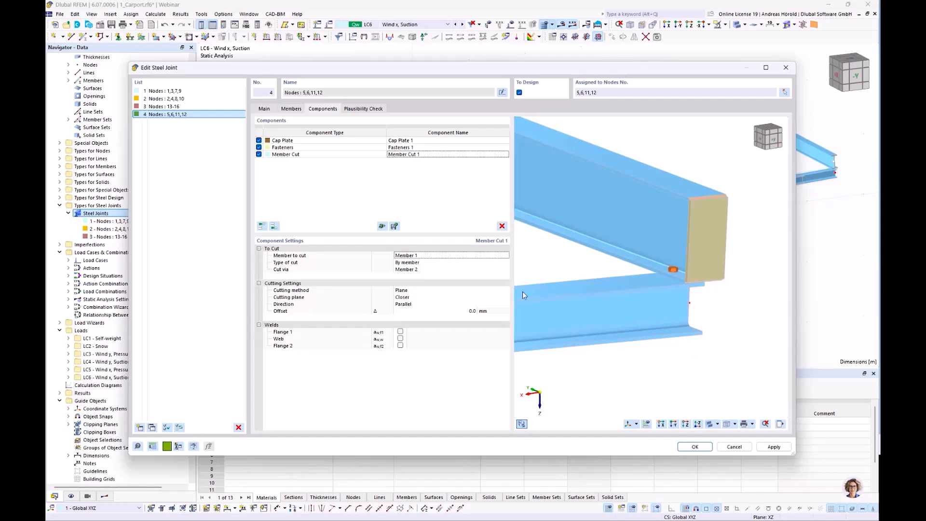
click(416, 298)
click(417, 298)
click(418, 310)
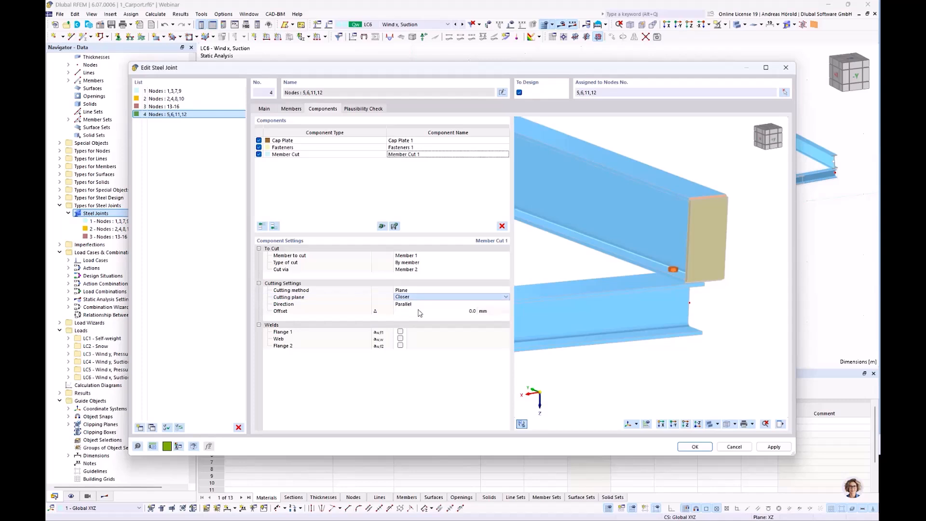
middle_drag(716, 356, 672, 348)
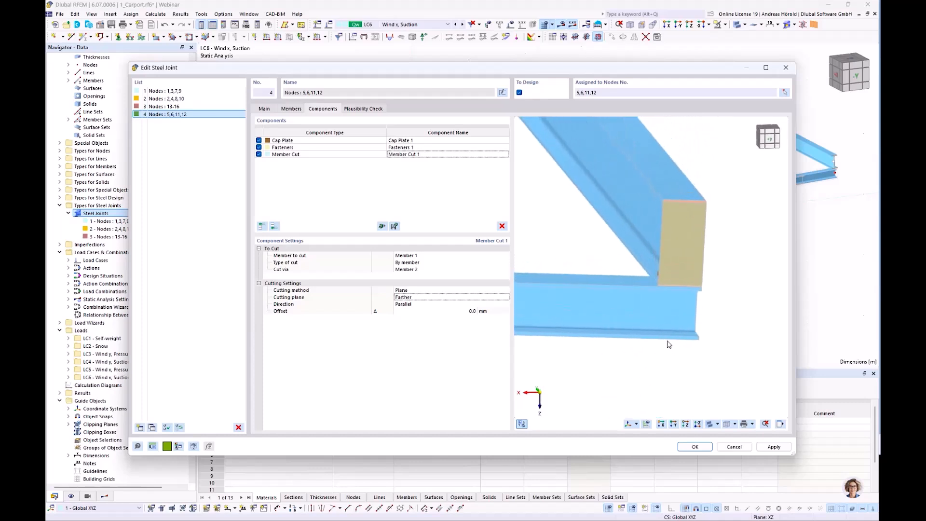
Step: Check the plausibility of the corner joint at nodes 5,6,11,12 and accept the steel joint definitions
click(364, 108)
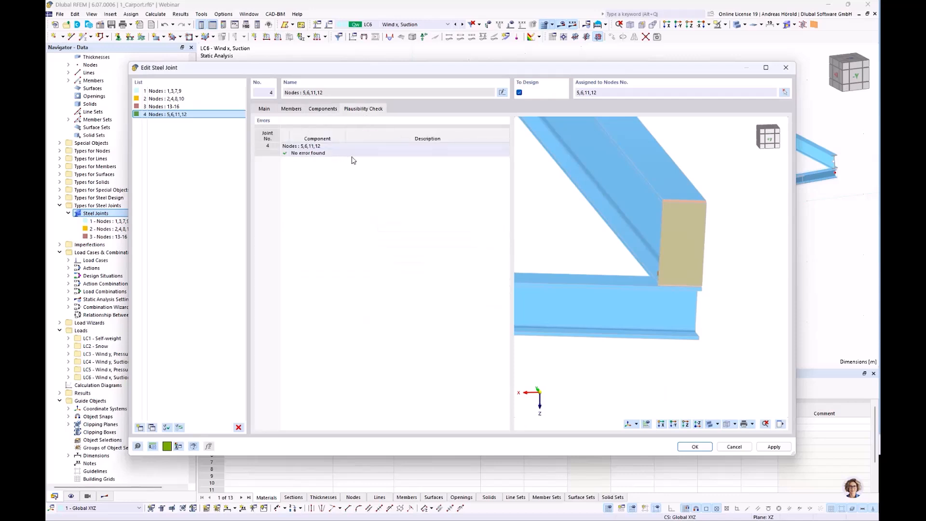
click(688, 447)
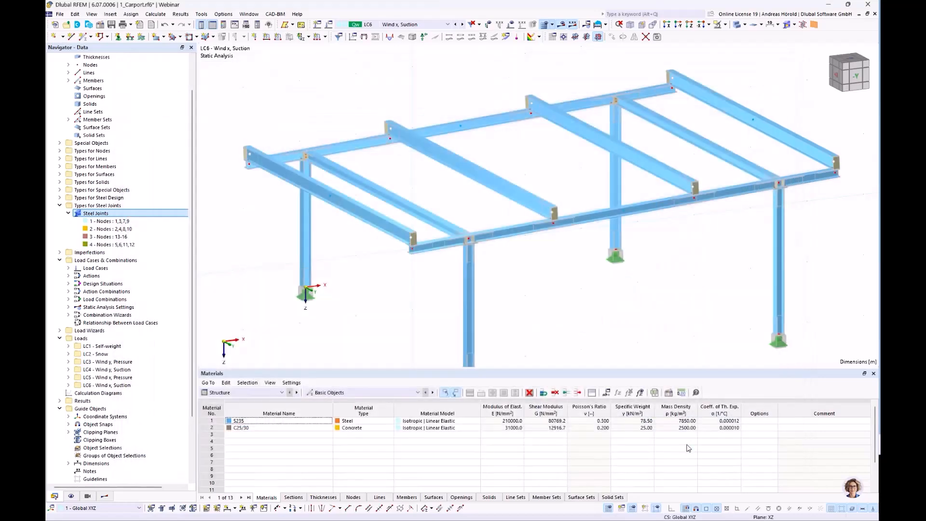
scroll(541, 290, down, 3)
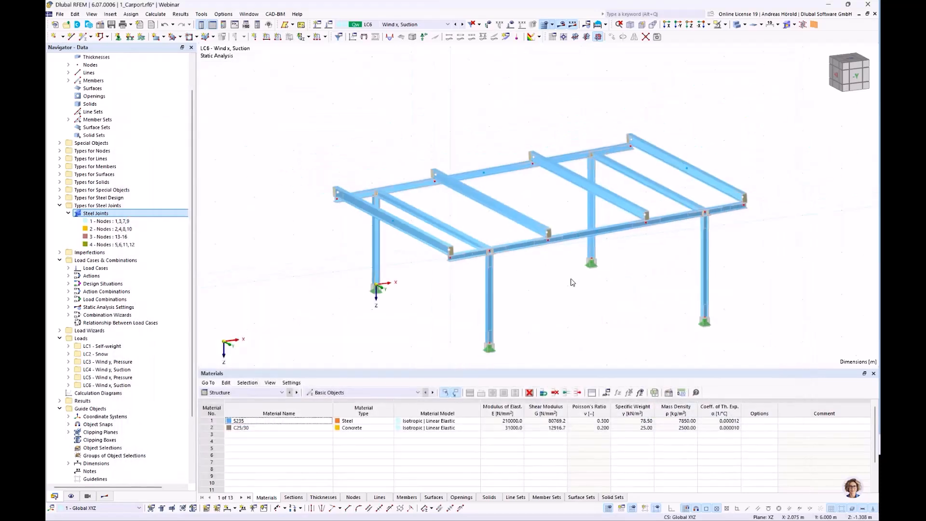
scroll(572, 284, up, 5)
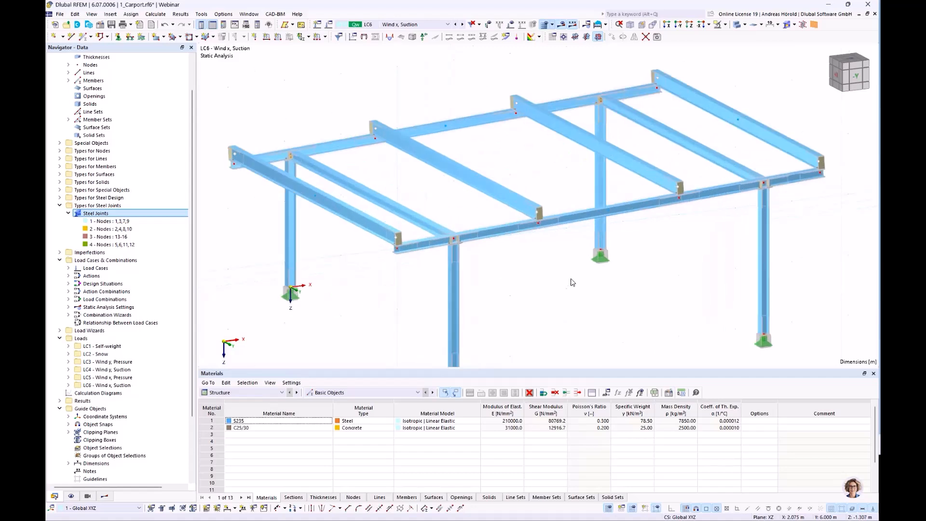
scroll(565, 295, down, 4)
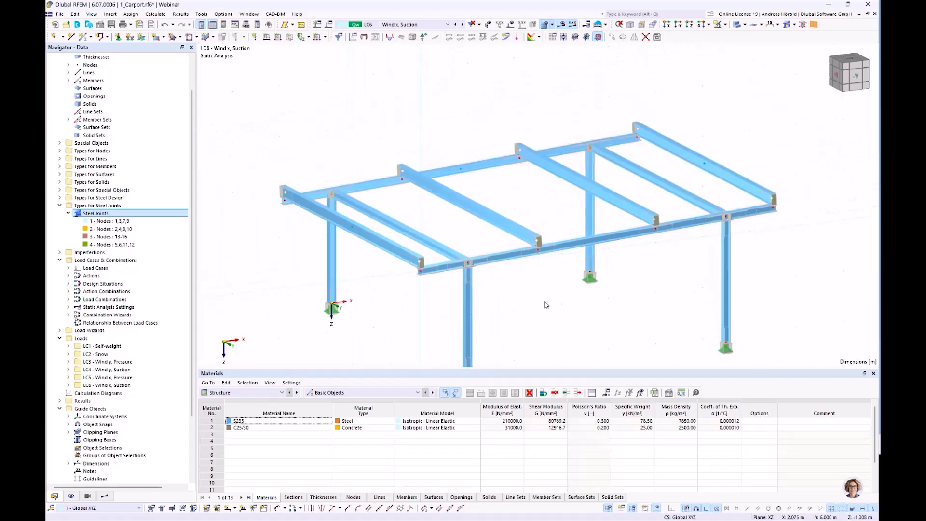
Step: Review for which design add-ons the design situations DS1, DS2 and DS3 are activated, leaving the load cases and combinations unchanged
right_click(105, 261)
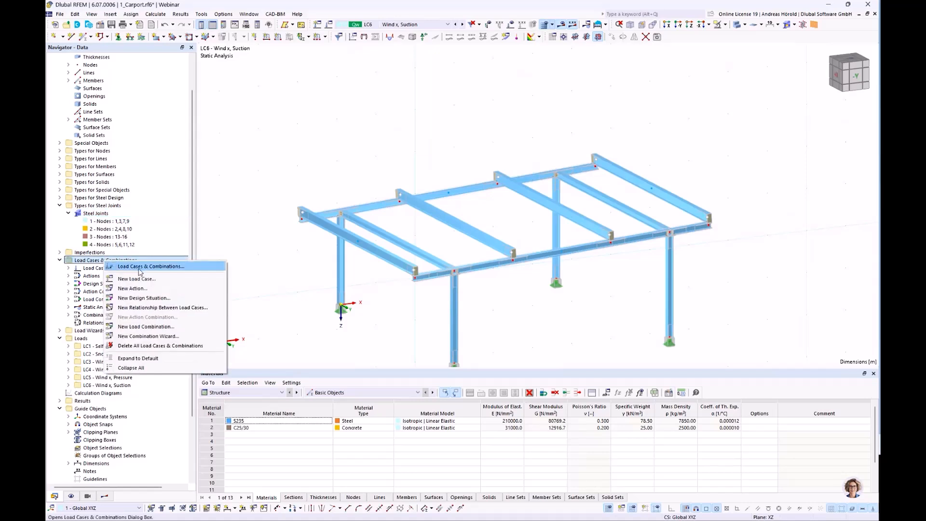
click(147, 268)
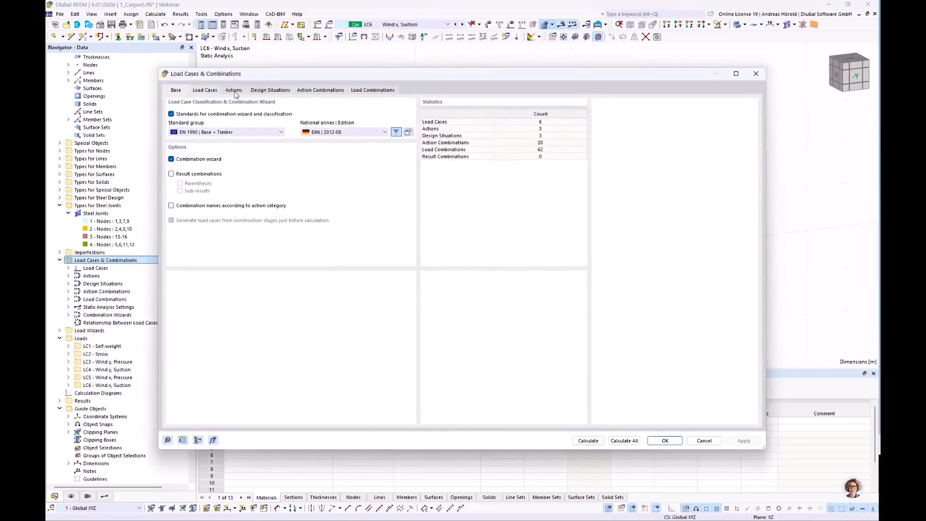
click(269, 90)
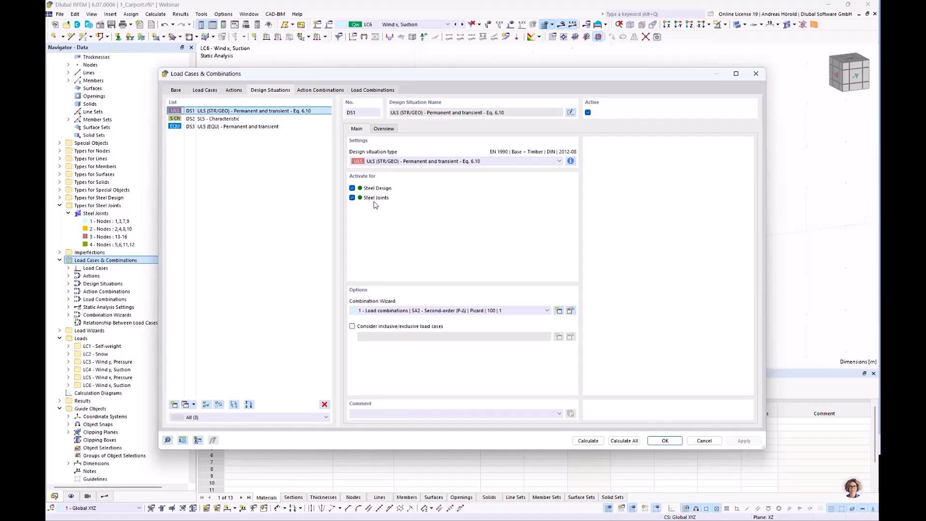
click(237, 120)
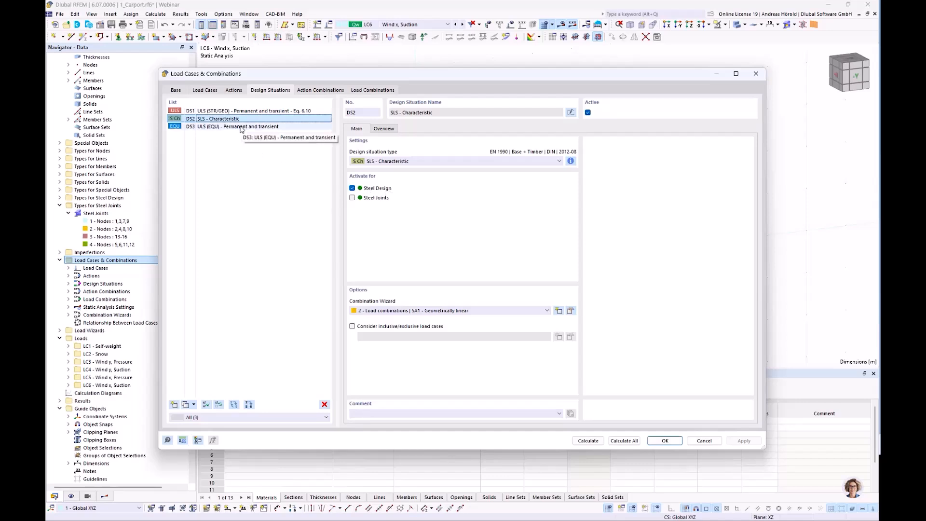
click(241, 128)
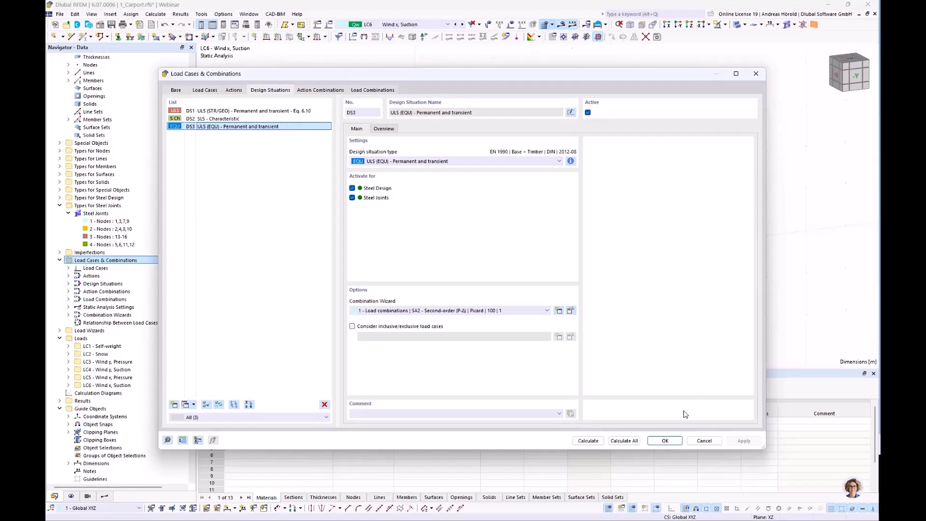
click(694, 441)
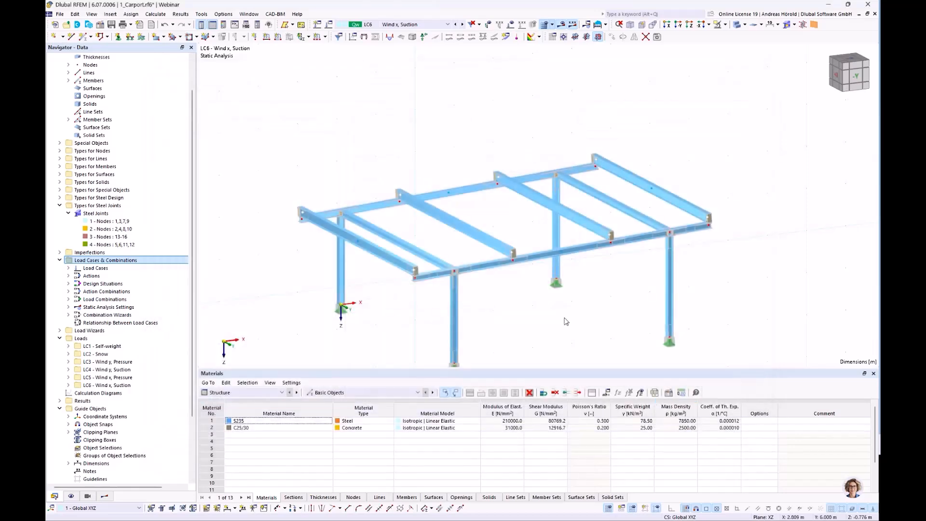
Step: Switch to the prepared model 2_Carport_Joints_ready.rf6 and bring the whole carport into view
scroll(566, 319, up, 5)
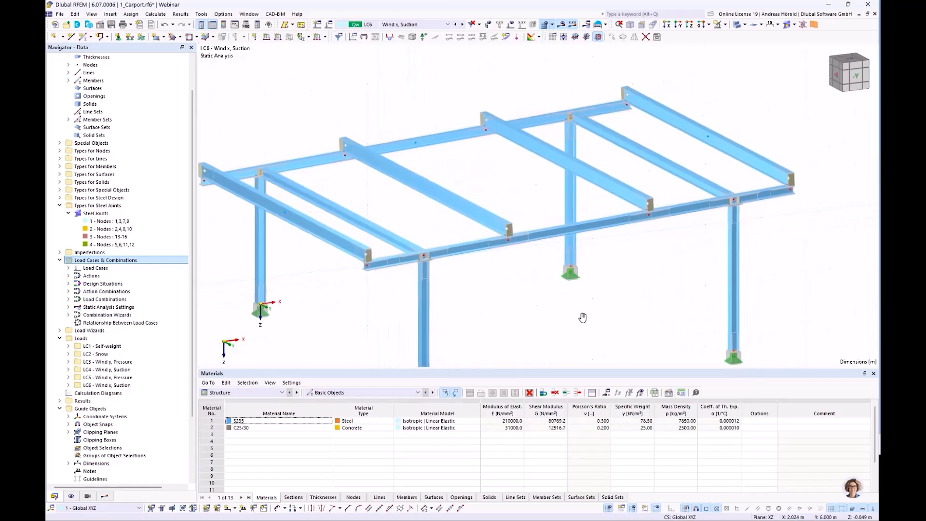
scroll(621, 324, down, 2)
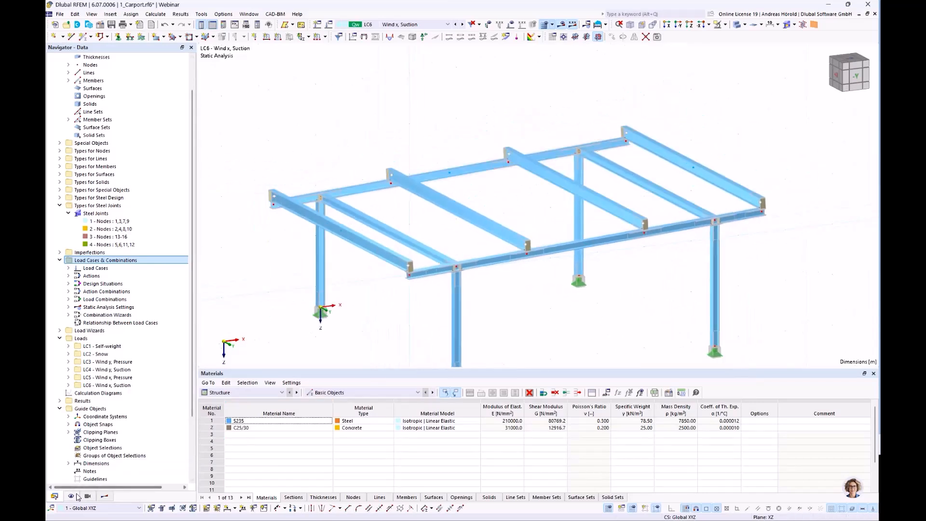
scroll(96, 357, up, 2)
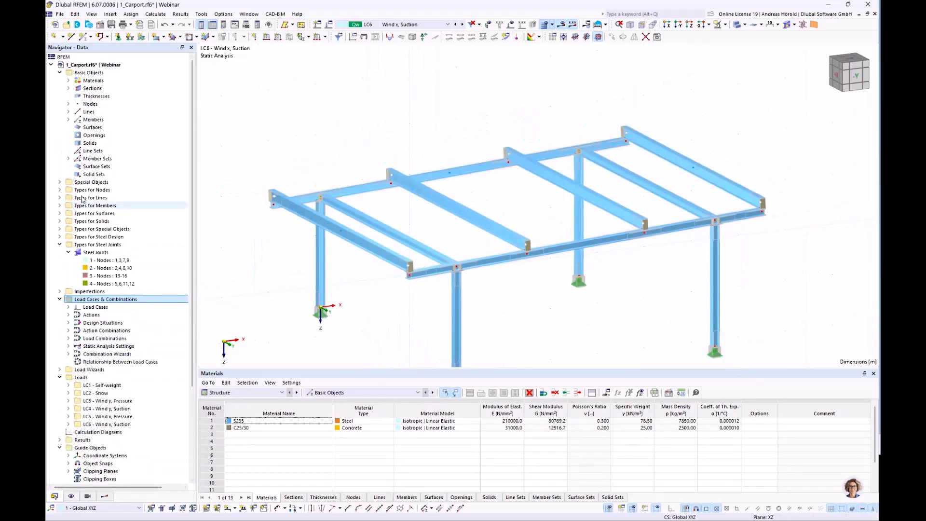
click(51, 65)
double_click(103, 73)
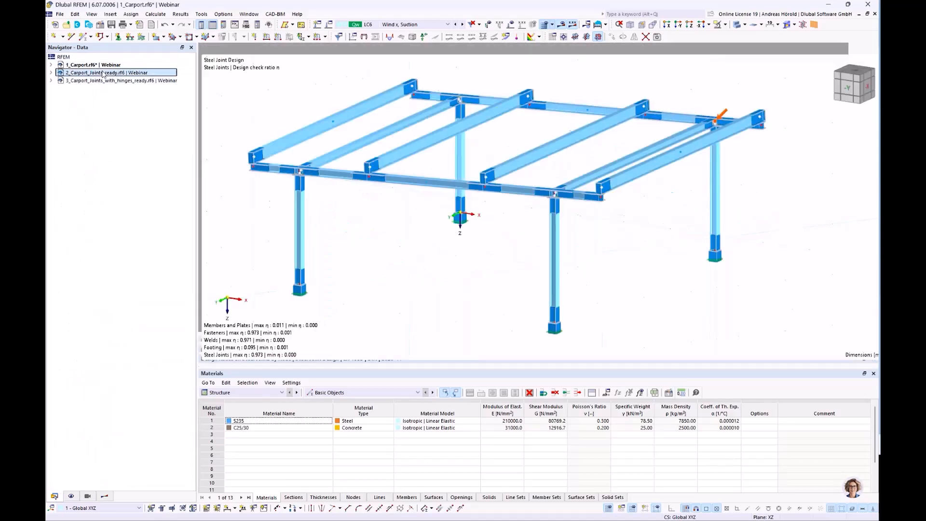
scroll(377, 227, down, 3)
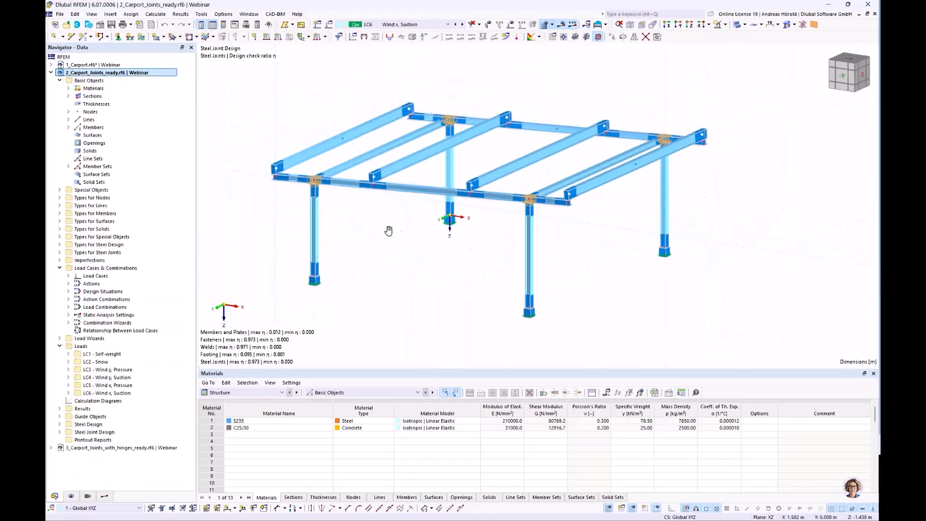
Step: Show the Steel Joint Design results table with design ratios by joint and enlarge it to list all four joints
click(247, 394)
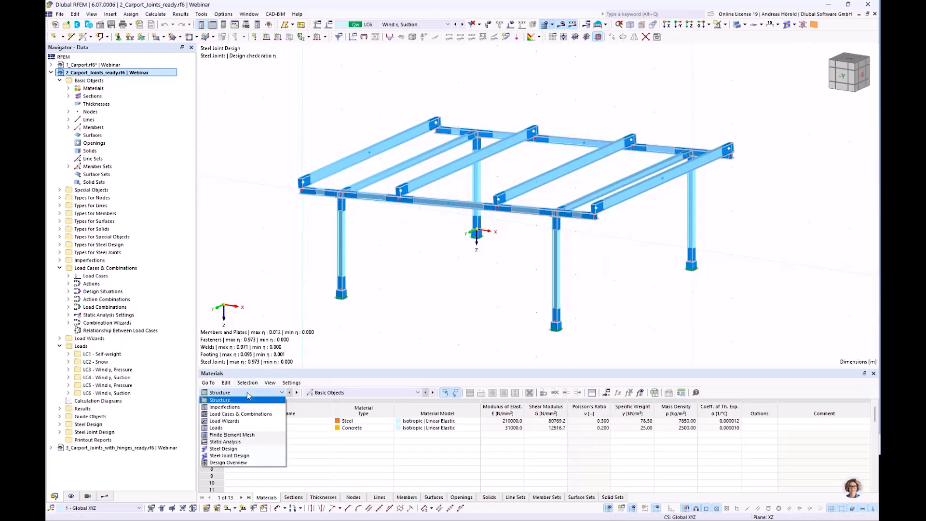
click(249, 457)
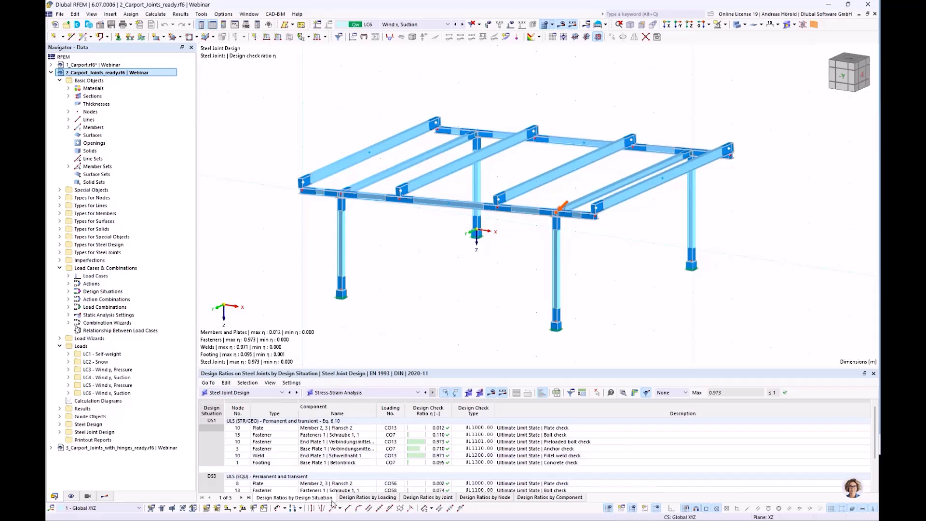
click(428, 498)
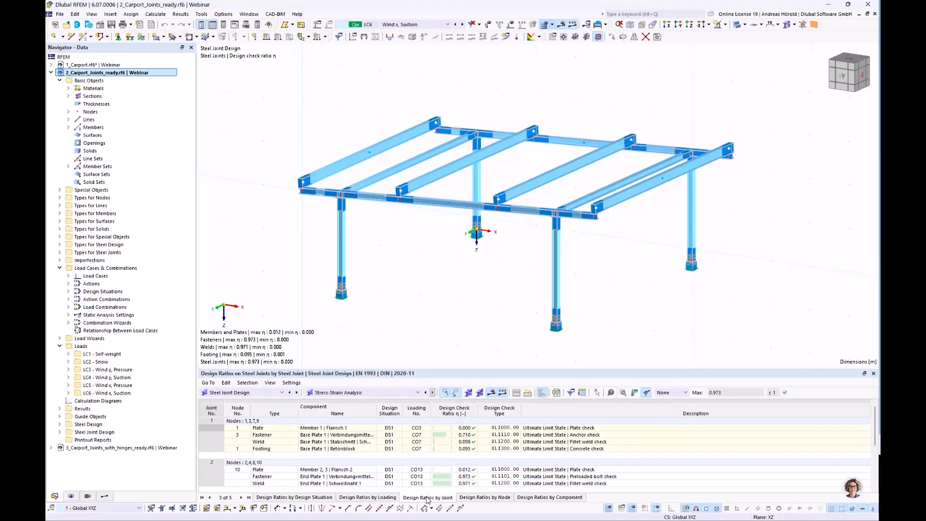
drag(479, 369, 476, 289)
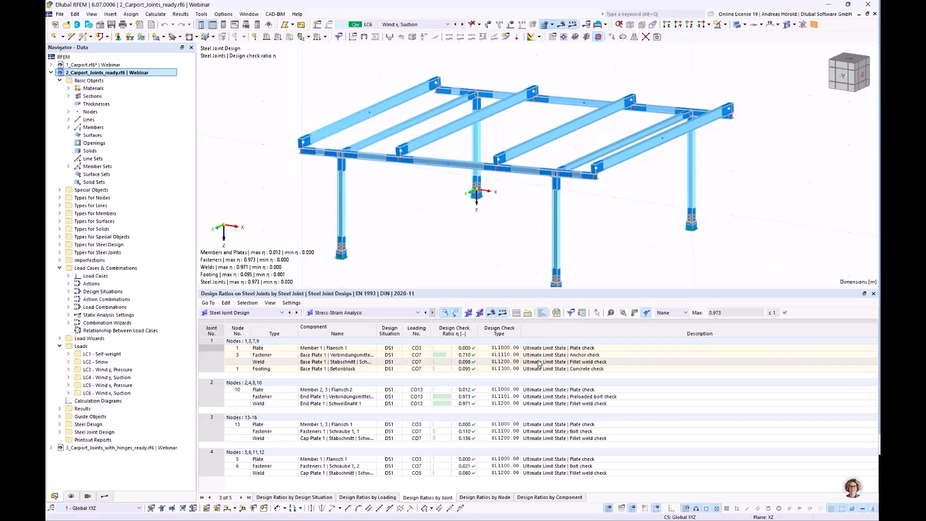
Step: Examine the anchor and concrete checks of the joint at nodes 1,3,7,9 and the plate and preloaded bolt checks at nodes 2,4,8,10
click(579, 355)
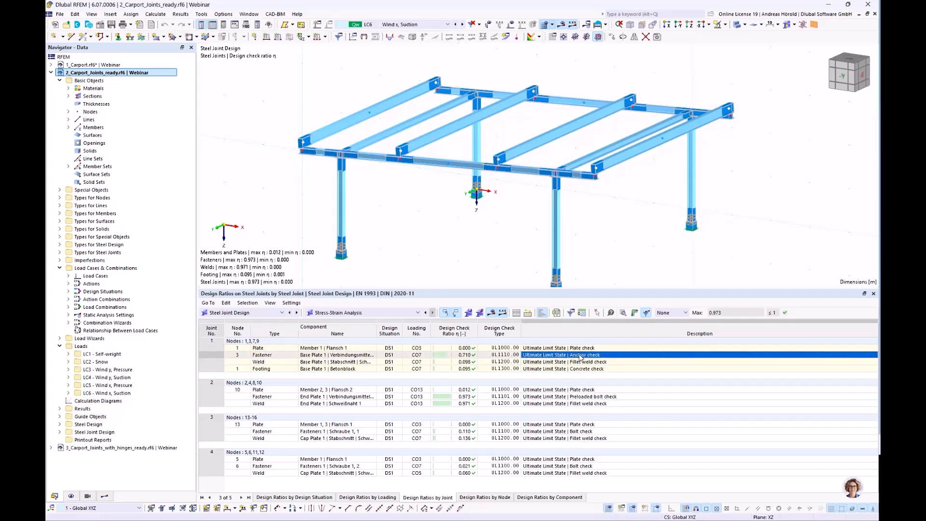
click(542, 369)
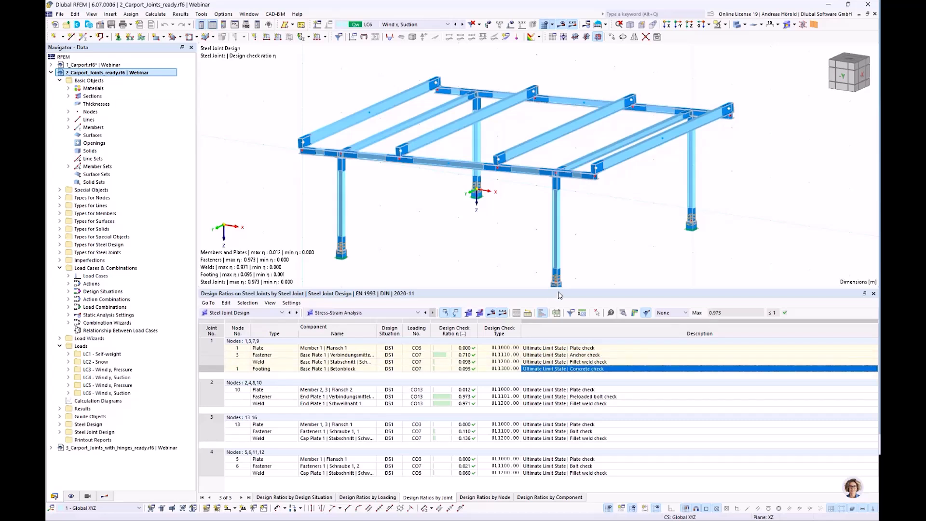
click(537, 390)
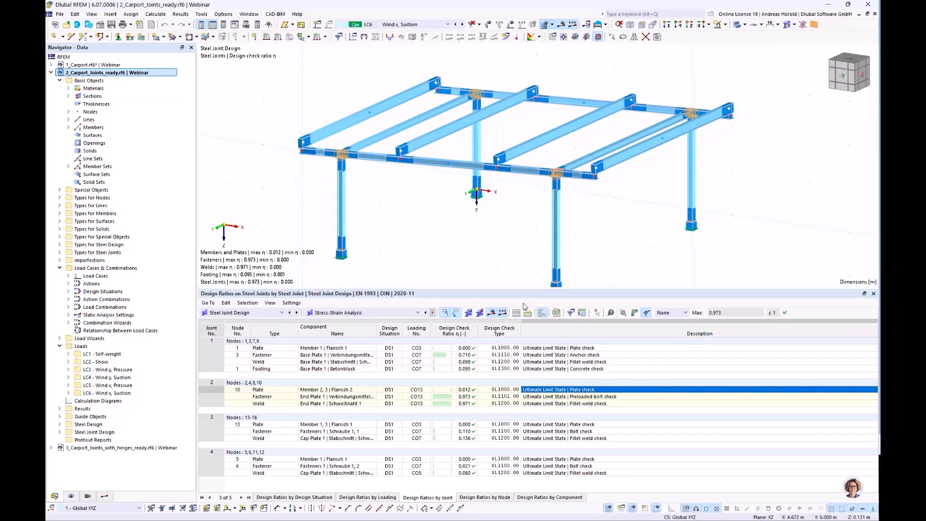
click(543, 397)
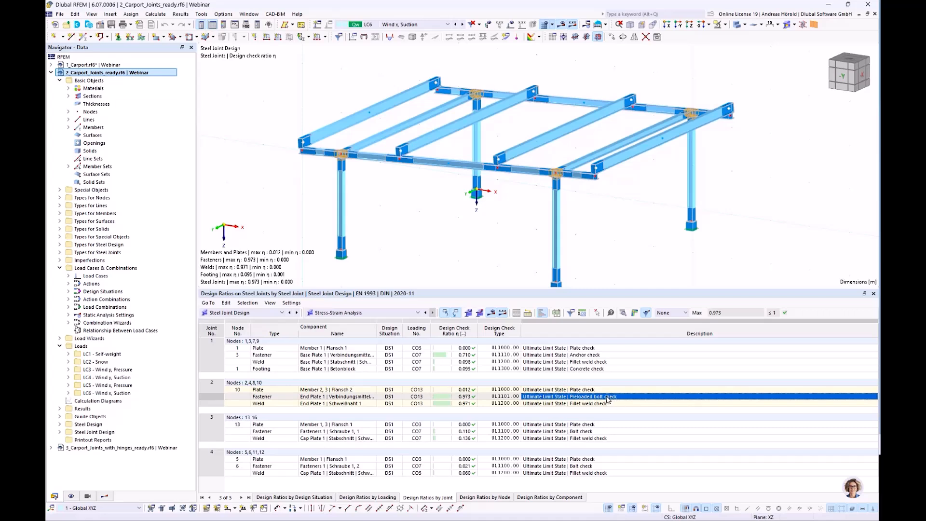
Step: Review the fillet weld check details of the joint at nodes 2,4,8,10, including the options for printing the formulas
click(539, 404)
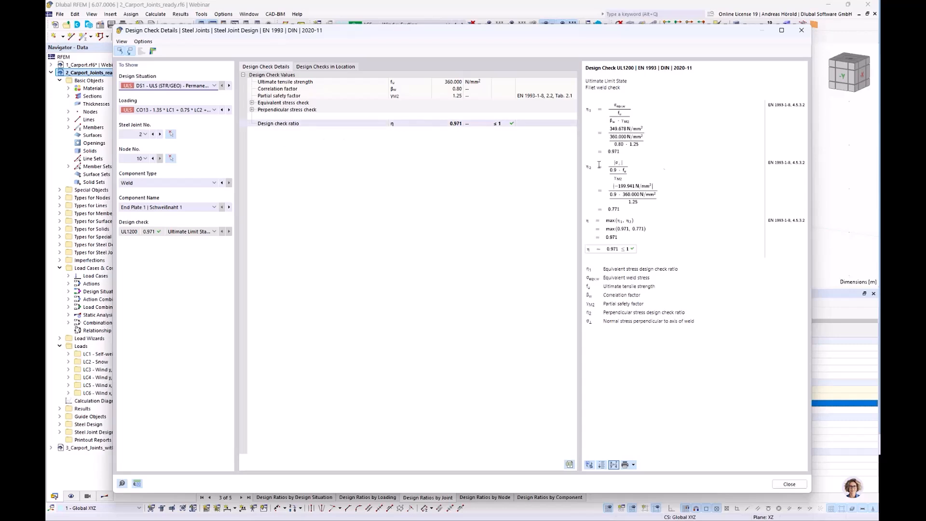
click(635, 465)
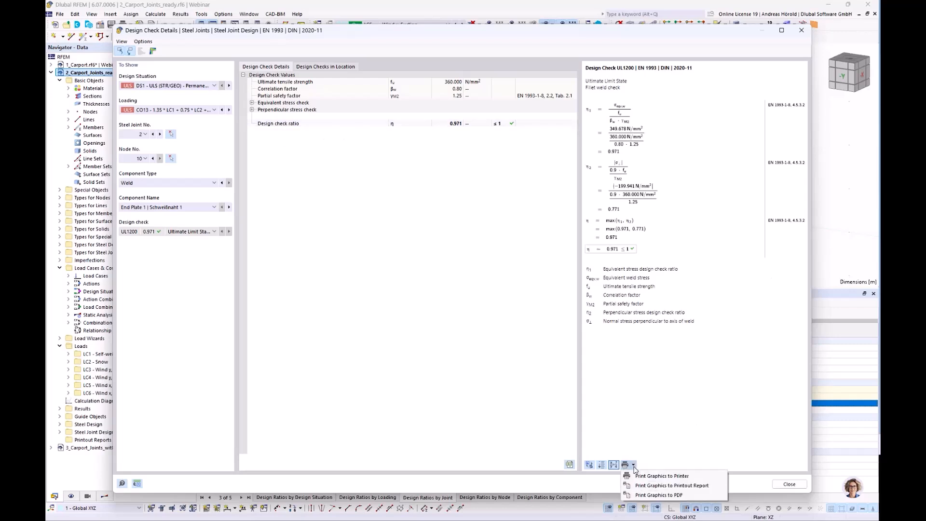
click(652, 400)
click(800, 31)
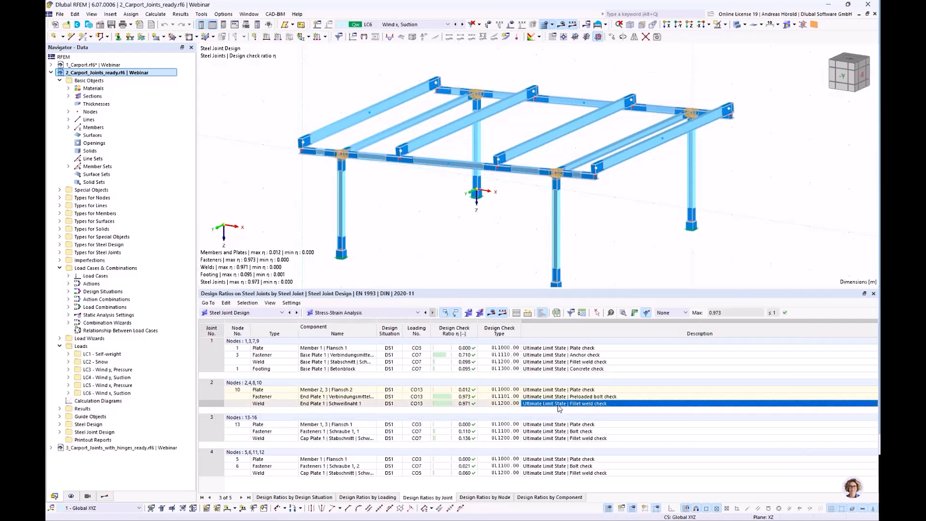
Step: Review the preloaded bolt check details of the joint at nodes 2,4,8,10, covering bearing, tension, punching shear and slip resistance
click(561, 397)
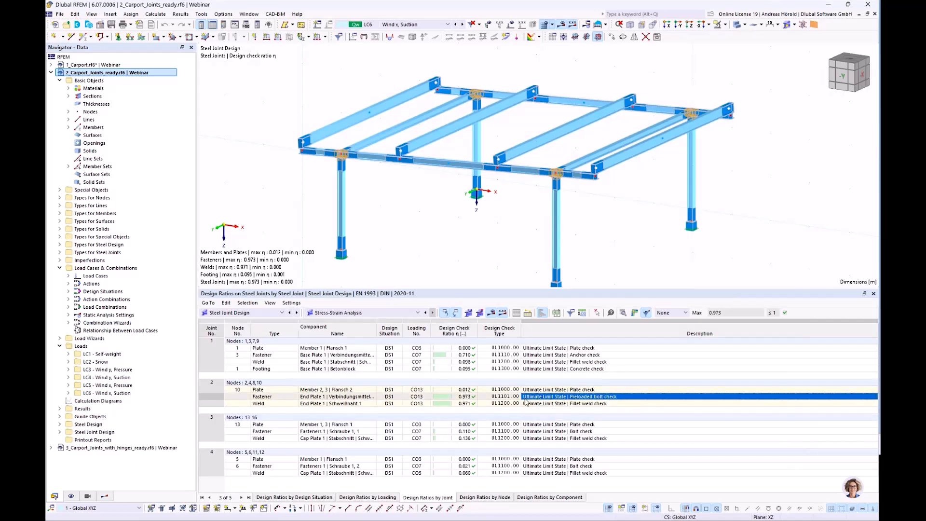
click(623, 312)
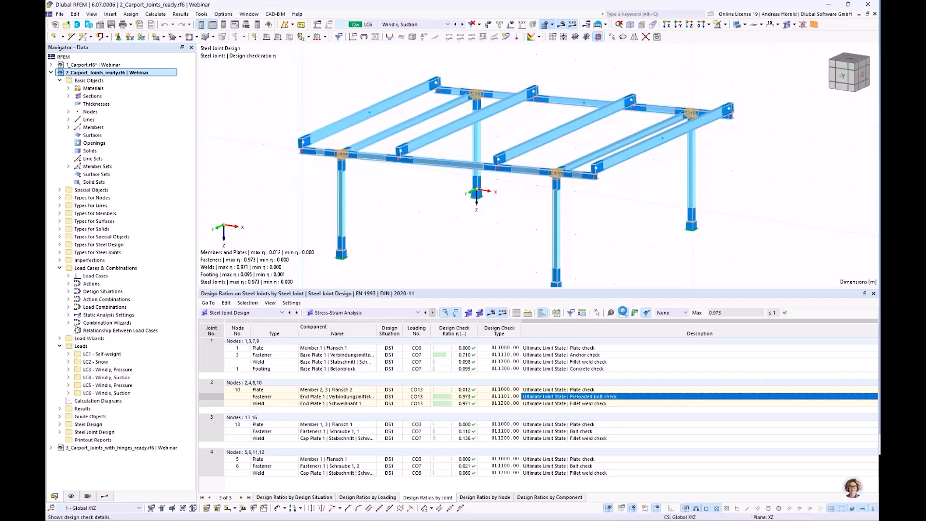
click(623, 312)
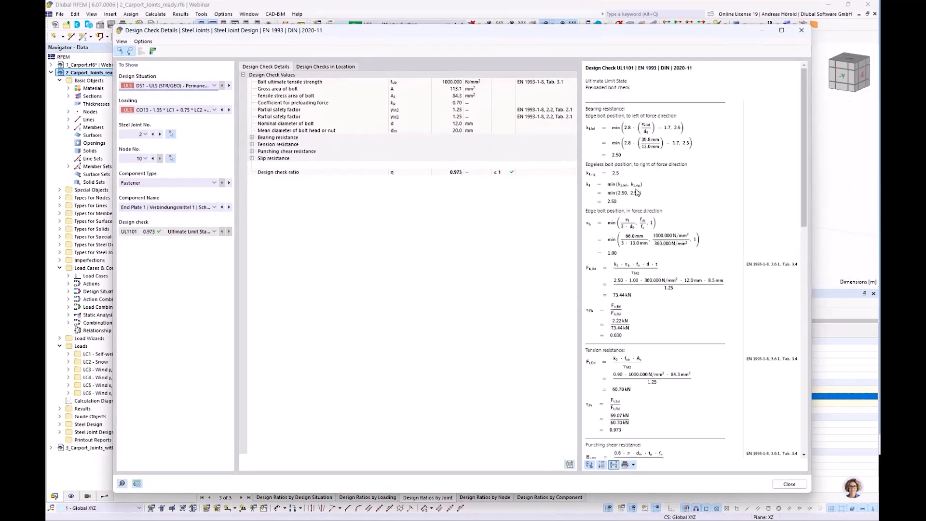
scroll(637, 193, down, 5)
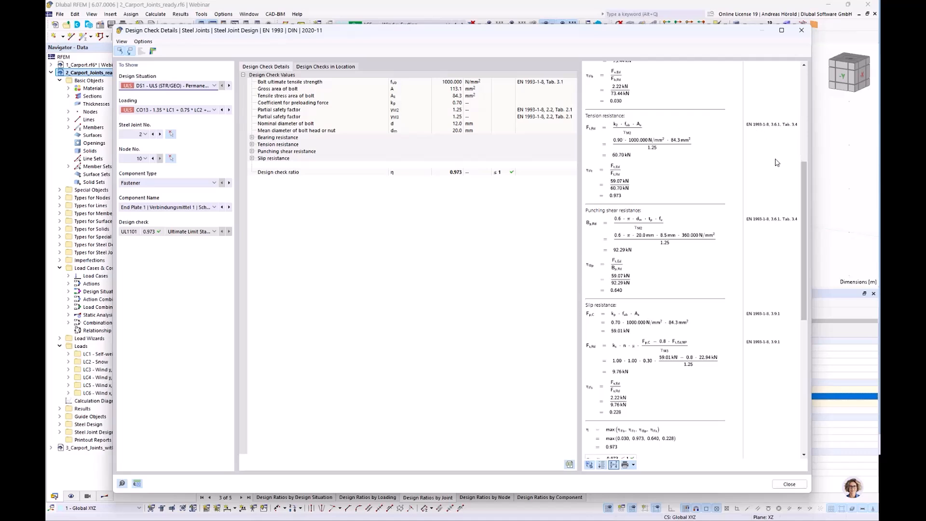
scroll(764, 169, down, 2)
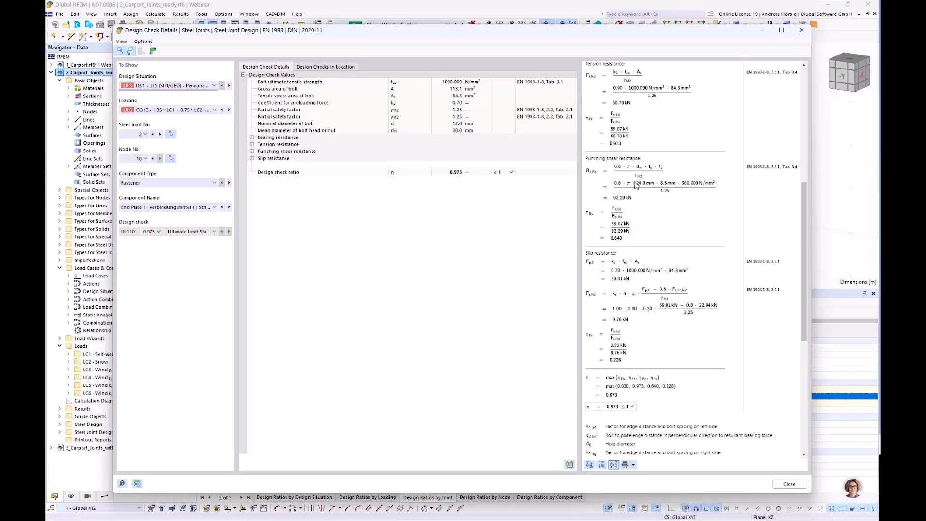
scroll(631, 235, down, 8)
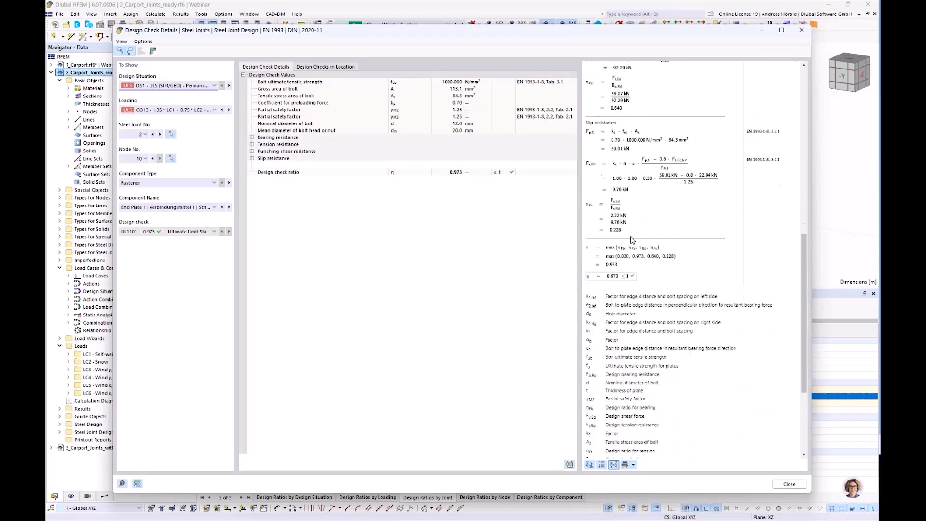
scroll(632, 236, up, 15)
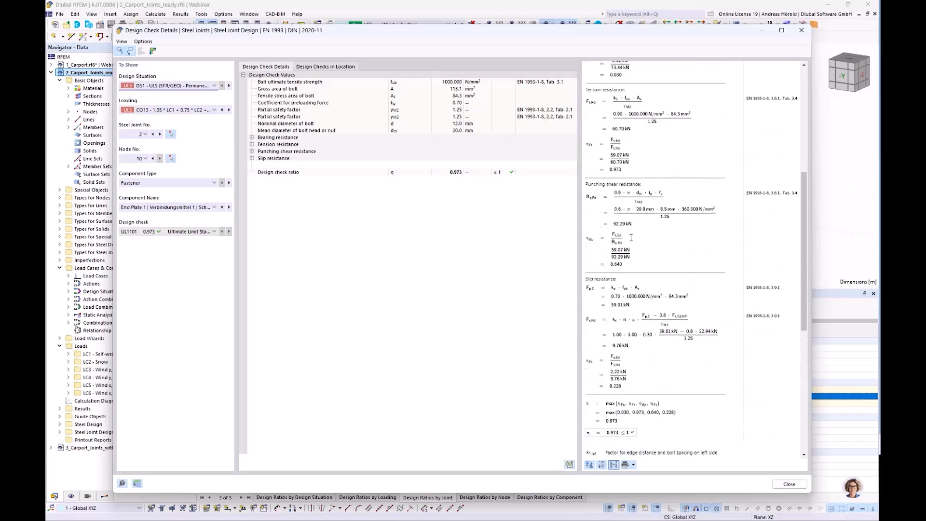
click(802, 30)
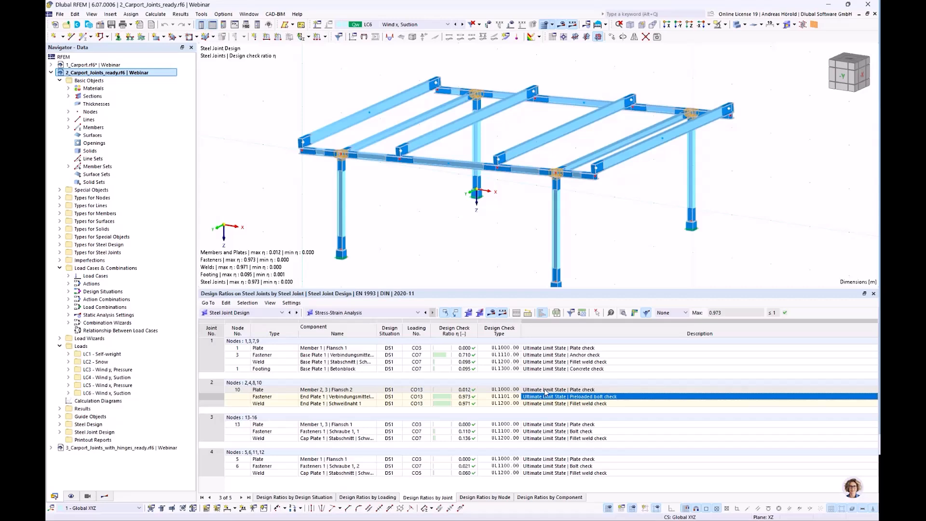
Step: Open the plate check details for nodes 2,4,8,10 and show the graphical joint results for the governing Flansch 2 of Member 2, 3 only
click(545, 390)
double_click(546, 390)
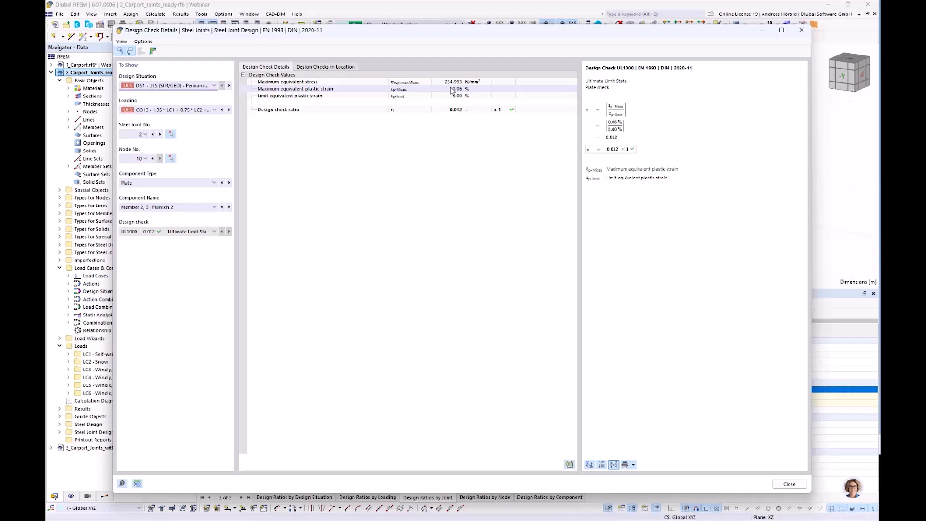
click(152, 52)
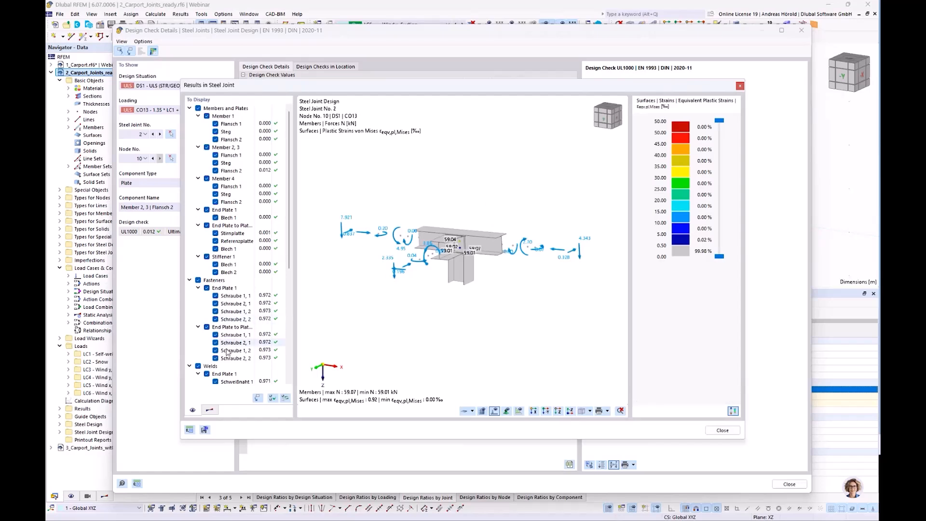
click(258, 399)
Step: Examine the equivalent plastic strains around the bolt holes in Flansch 2 of Member 2, 3
ctrl+middle_drag(381, 293, 453, 308)
scroll(463, 296, up, 5)
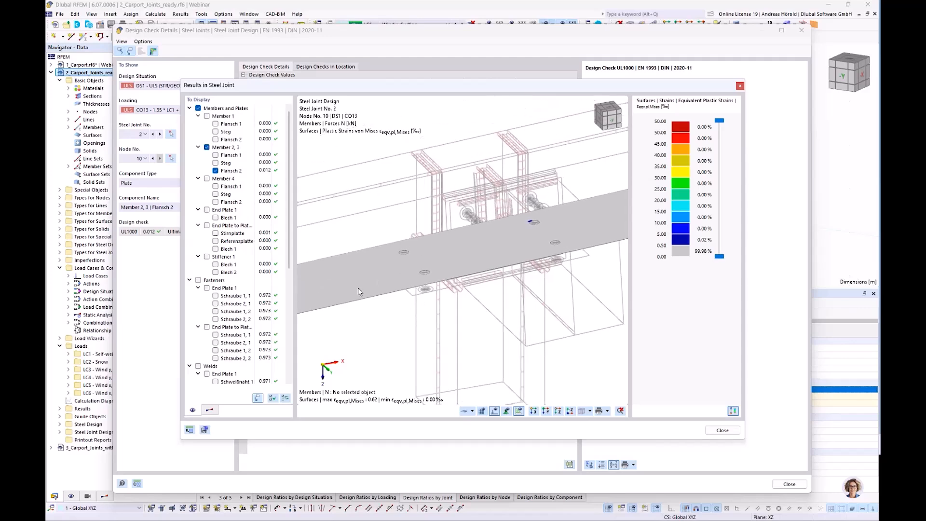
scroll(358, 285, down, 5)
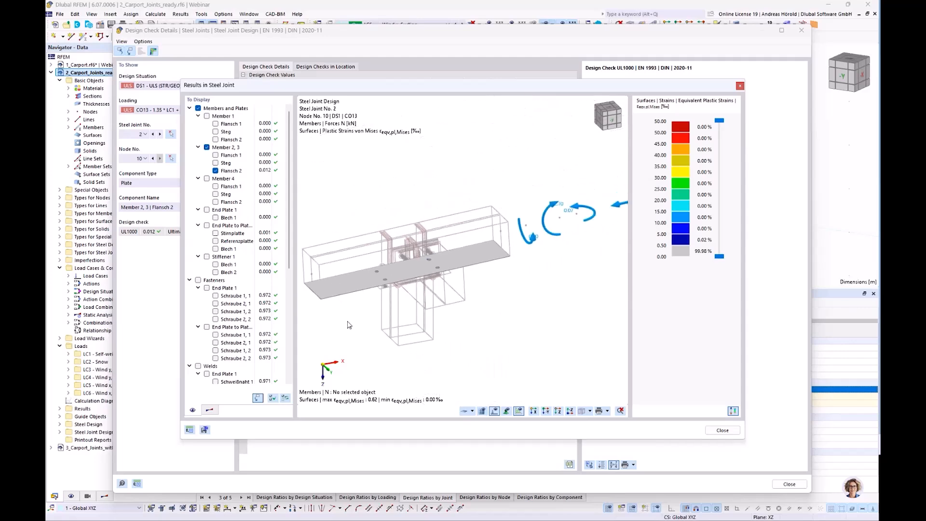
scroll(435, 267, up, 10)
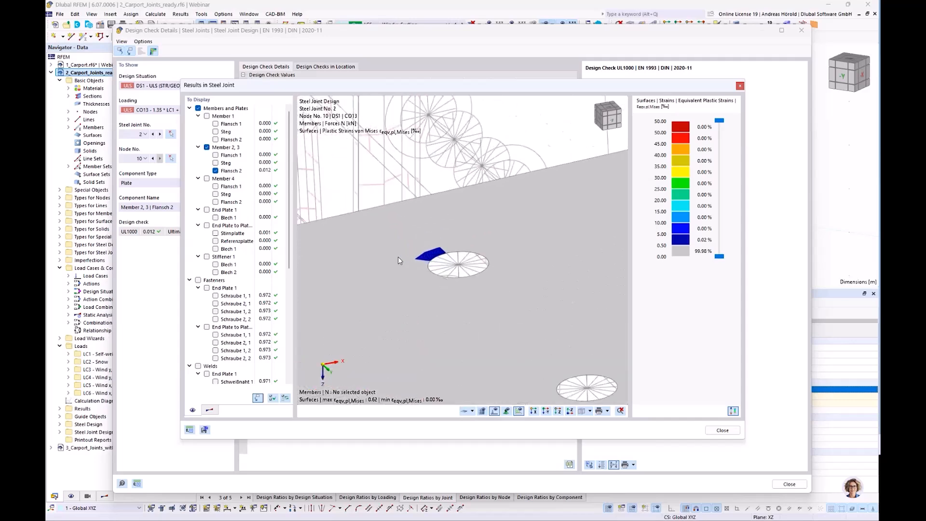
scroll(480, 242, down, 1)
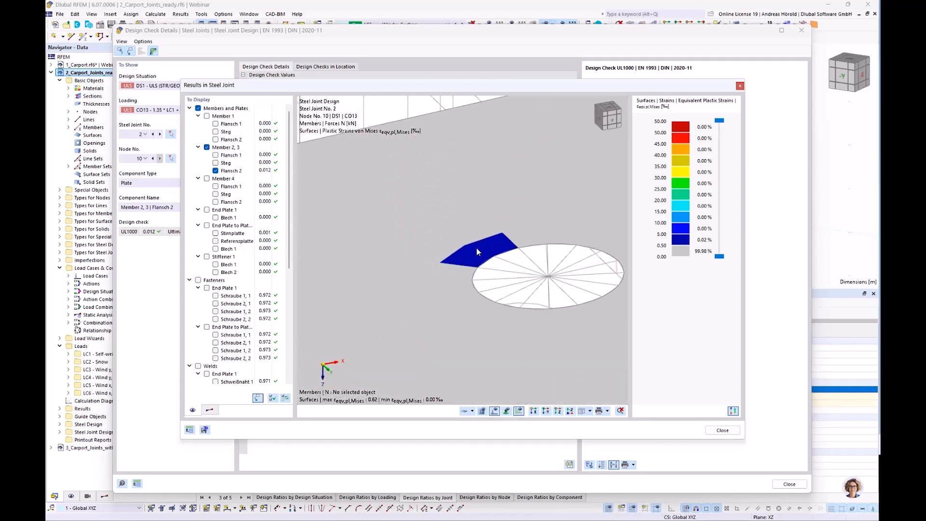
scroll(476, 249, down, 3)
scroll(478, 251, down, 2)
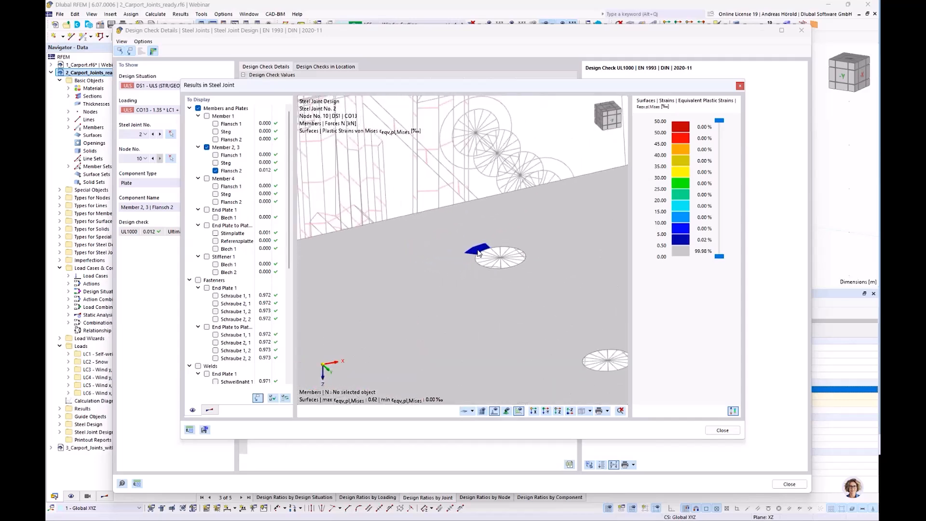
scroll(479, 253, down, 4)
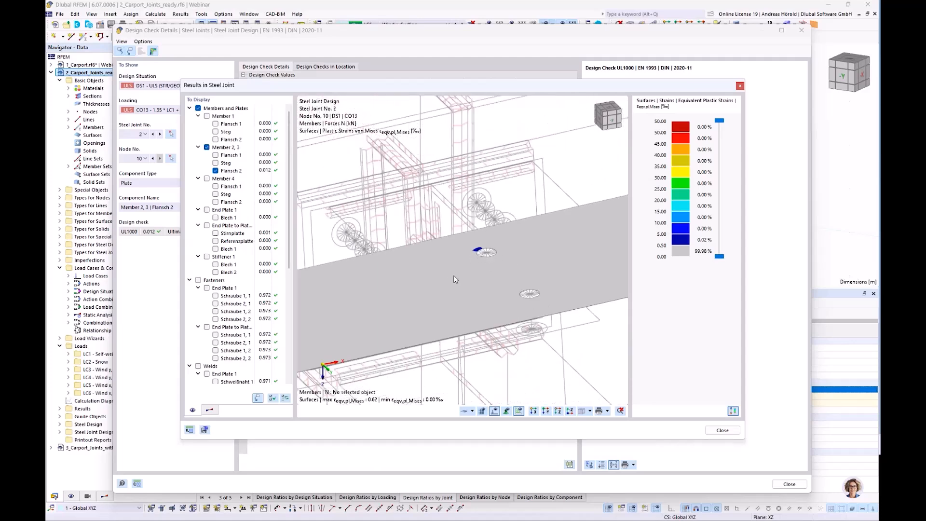
middle_drag(453, 275, 484, 253)
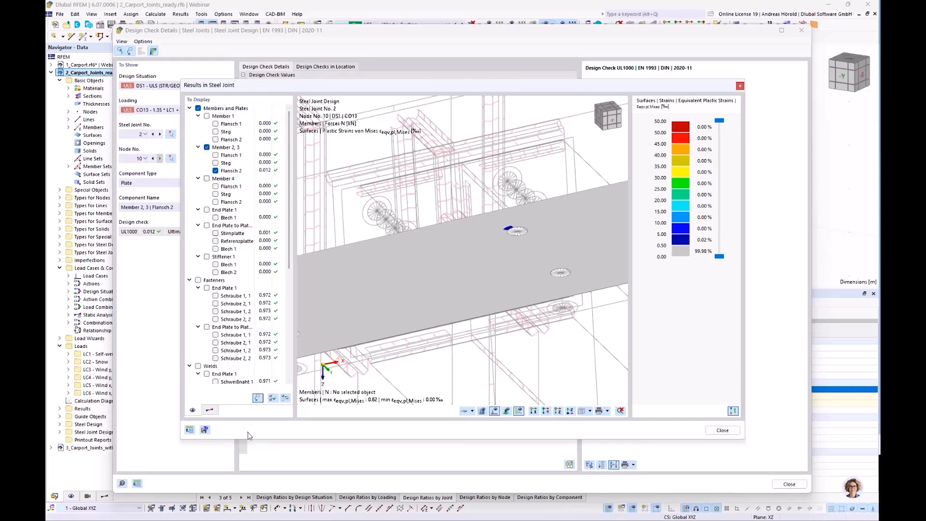
Step: Display the surface results as equivalent stress and examine the stress distribution around the flange's bolt holes
click(211, 411)
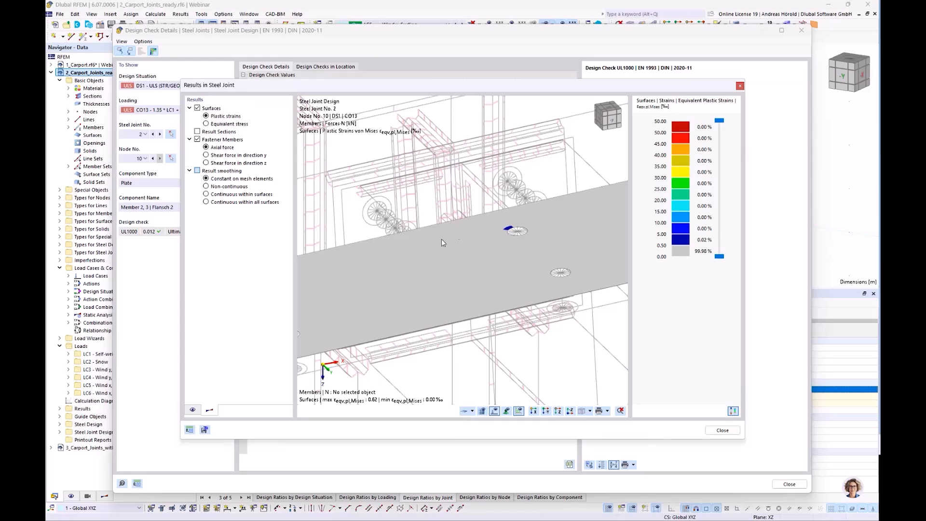
click(207, 125)
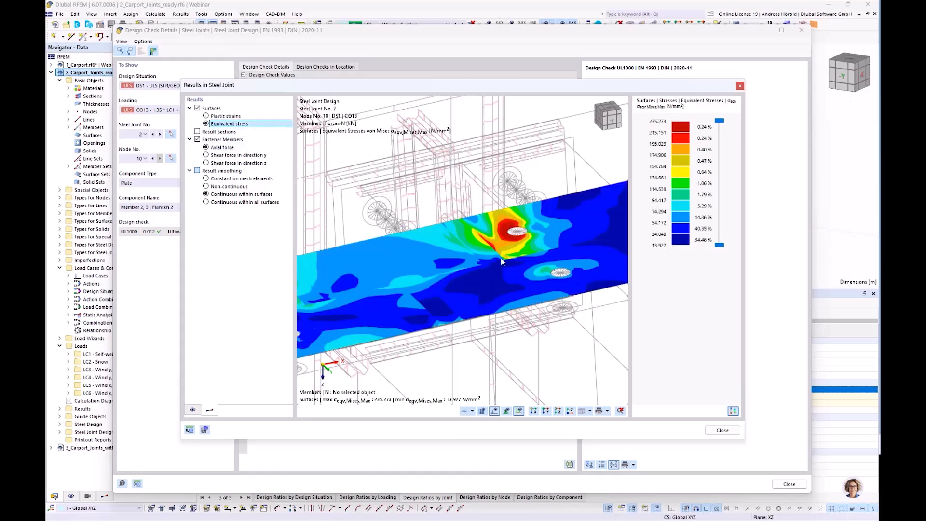
scroll(500, 258, down, 3)
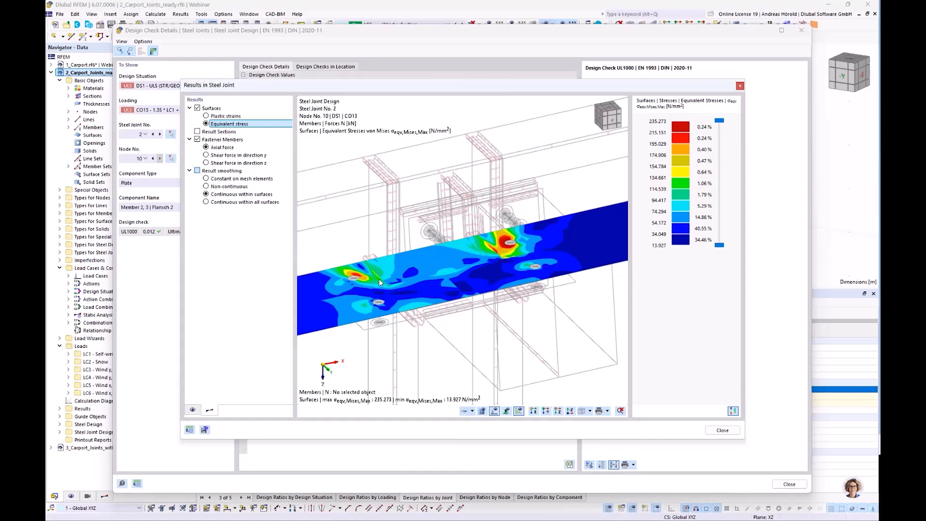
scroll(359, 277, up, 3)
scroll(610, 247, up, 1)
middle_drag(610, 247, 502, 307)
scroll(502, 307, up, 4)
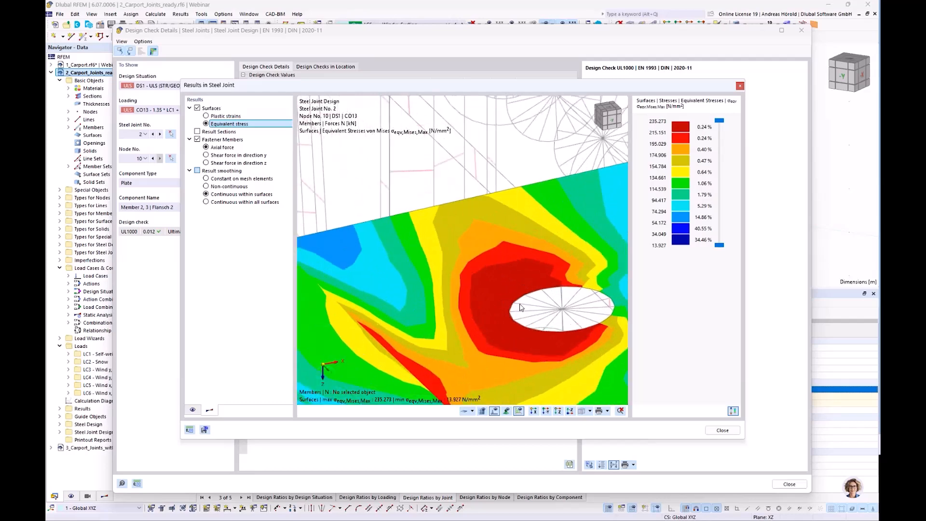
scroll(510, 306, down, 5)
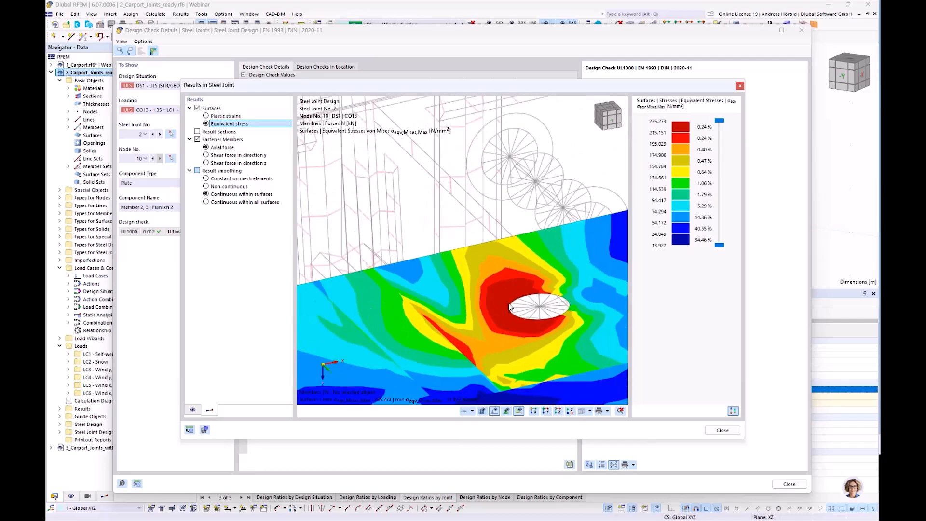
scroll(508, 307, down, 5)
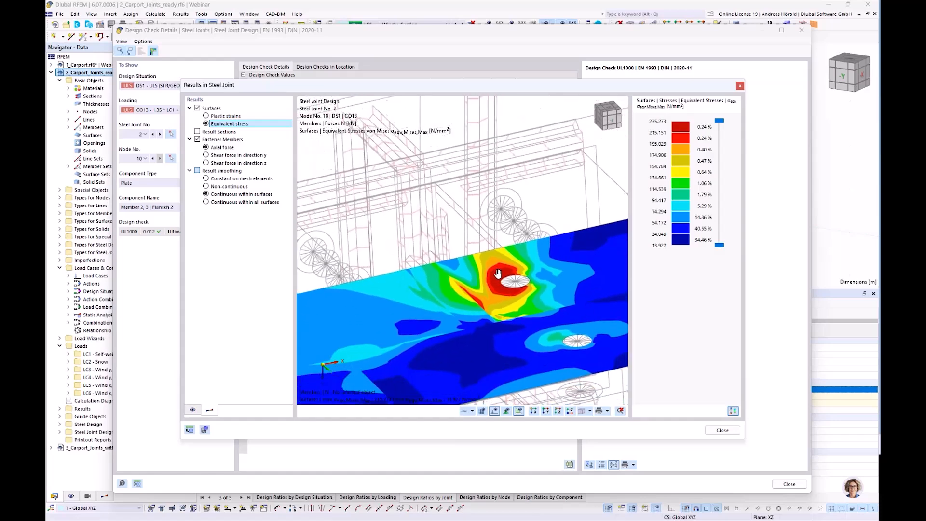
scroll(497, 273, down, 2)
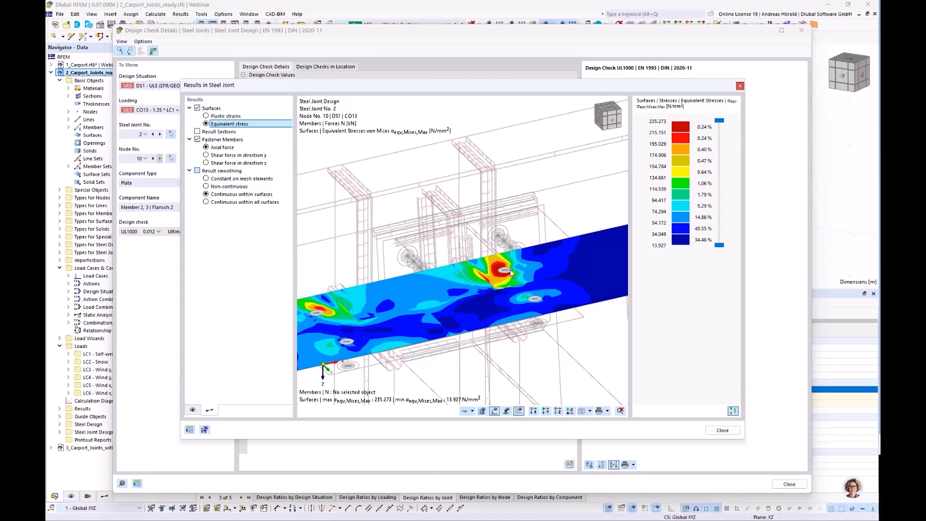
middle_drag(441, 304, 468, 299)
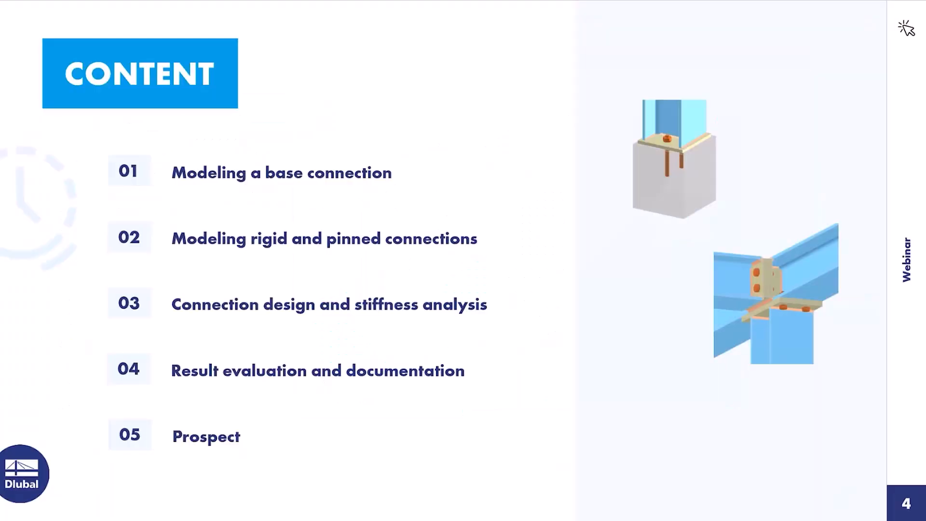
click(804, 382)
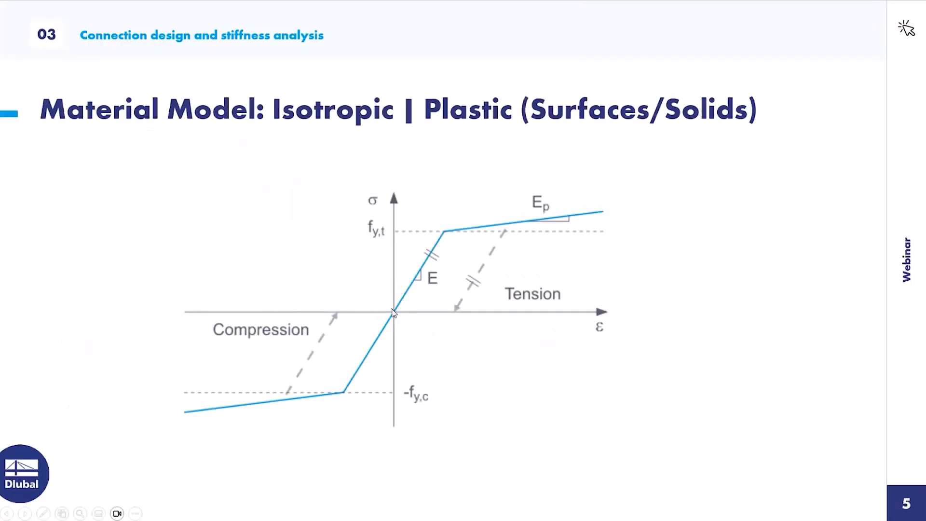
click(443, 239)
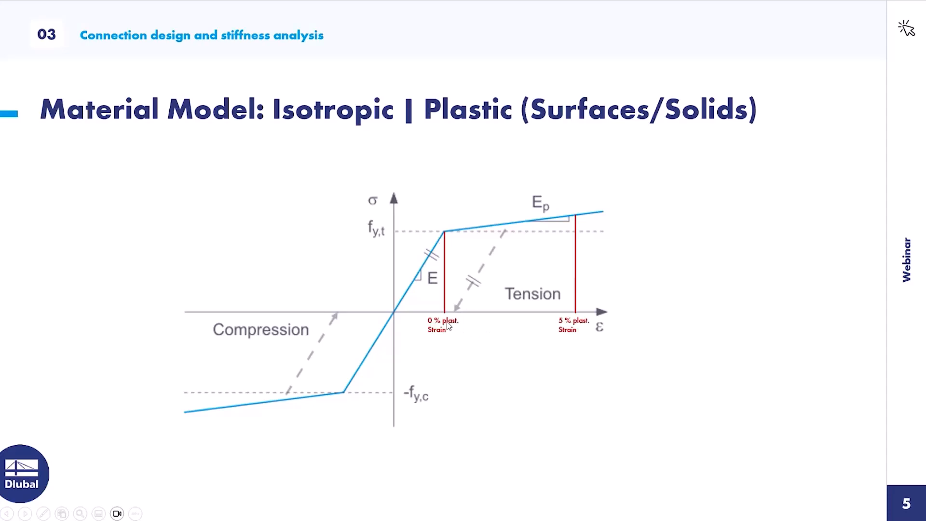
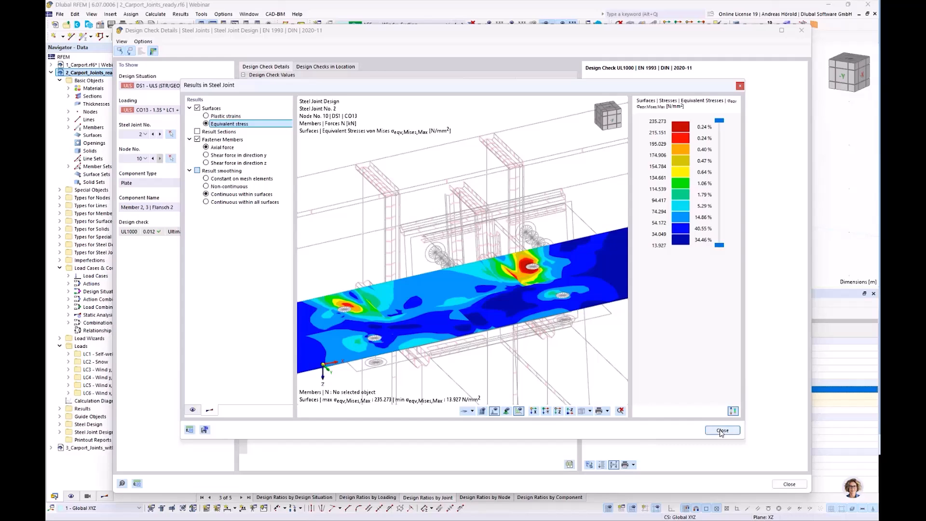
Step: Close the joint results and the design check details, and show the Stiffness Analysis results in the Steel Joint Design table
click(723, 430)
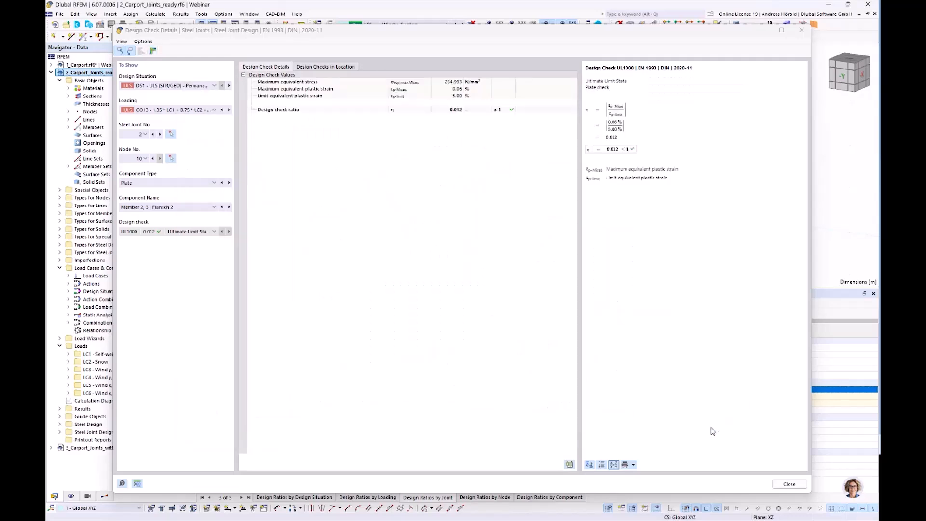
click(783, 486)
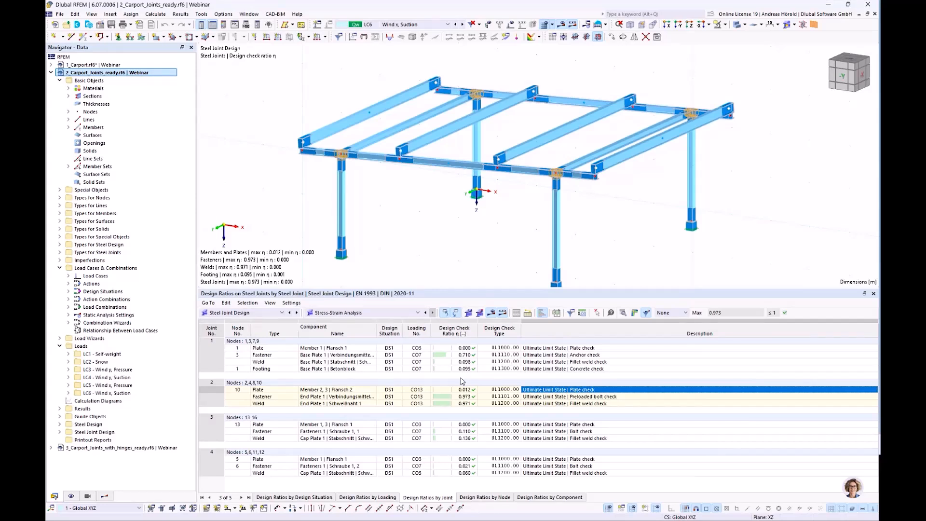
click(381, 313)
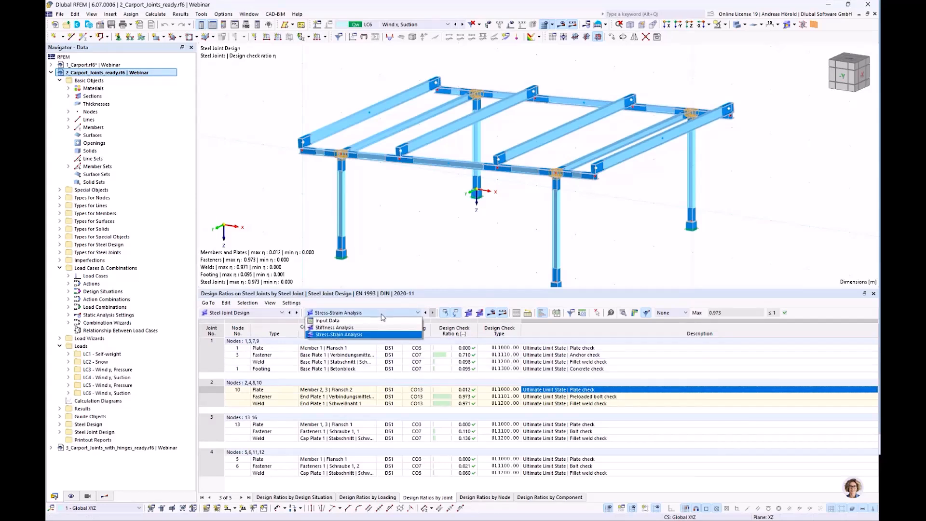
click(374, 329)
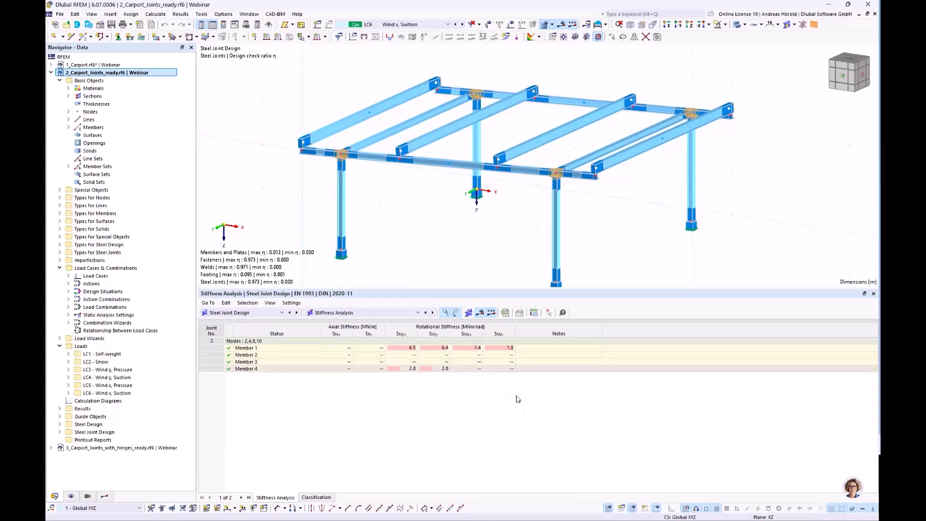
Step: Review the rotational stiffnesses of Member 1 and Member 4 in the joint at nodes 2,4,8,10 against an enlarged model view
click(444, 348)
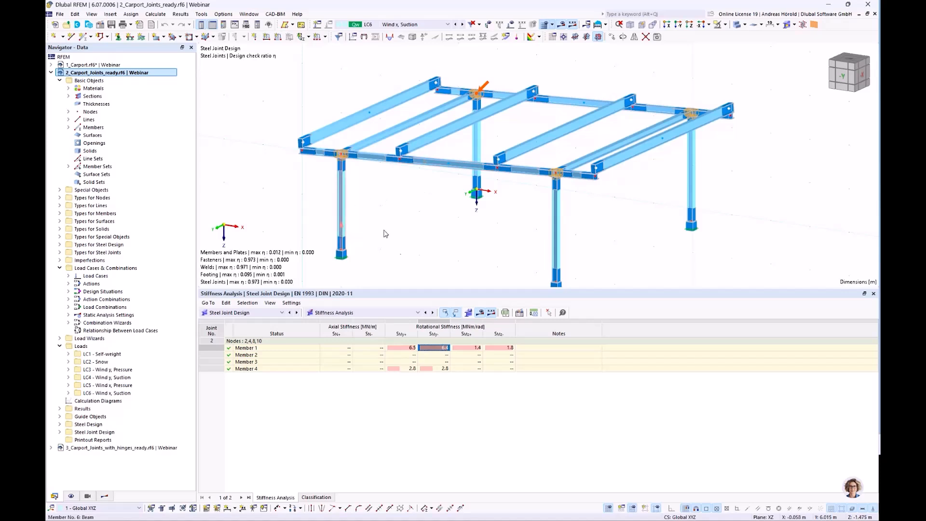
click(476, 349)
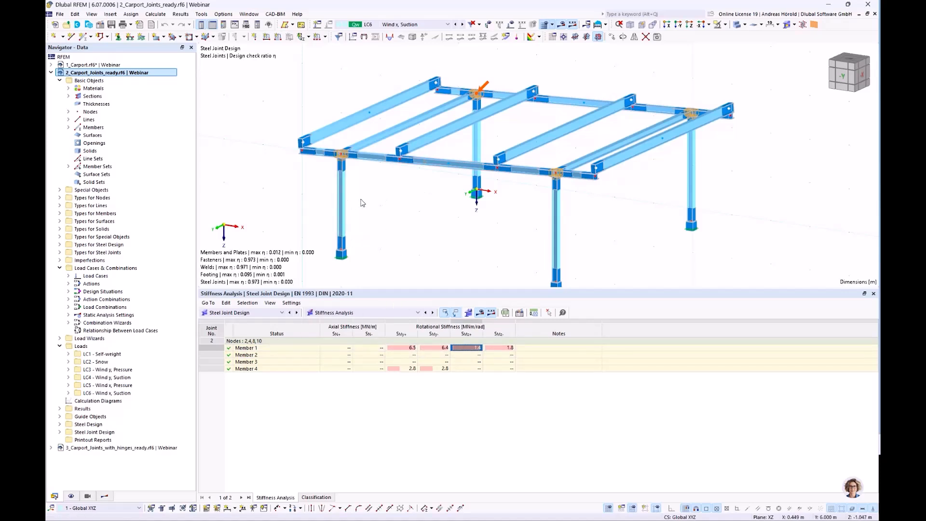
click(439, 369)
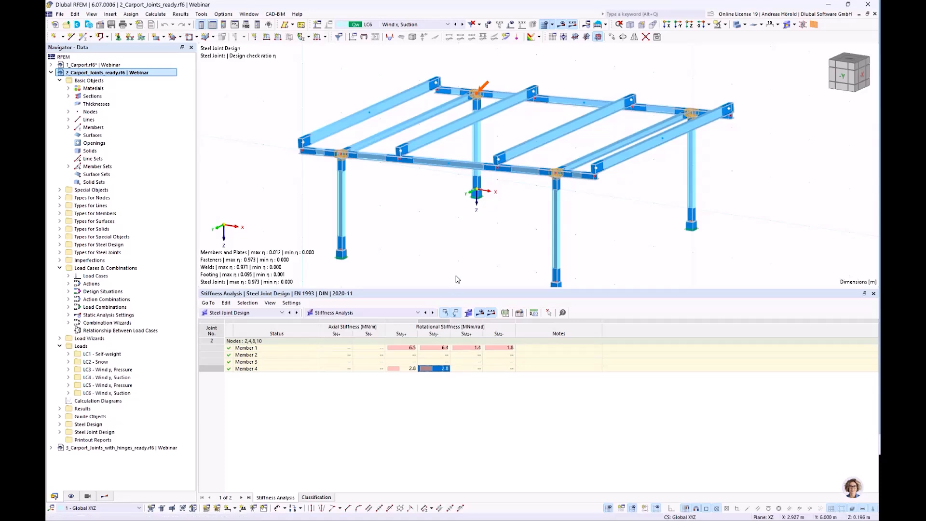
drag(492, 290, 491, 394)
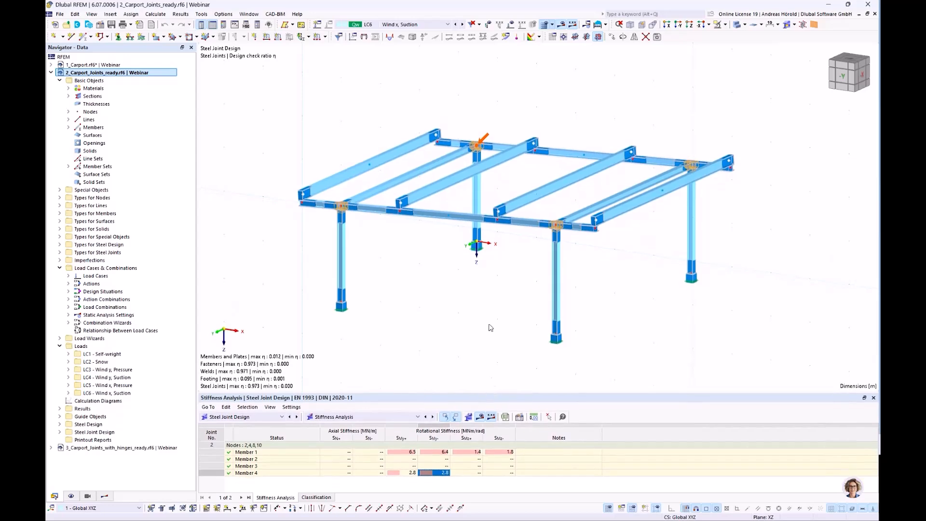
scroll(488, 296, up, 5)
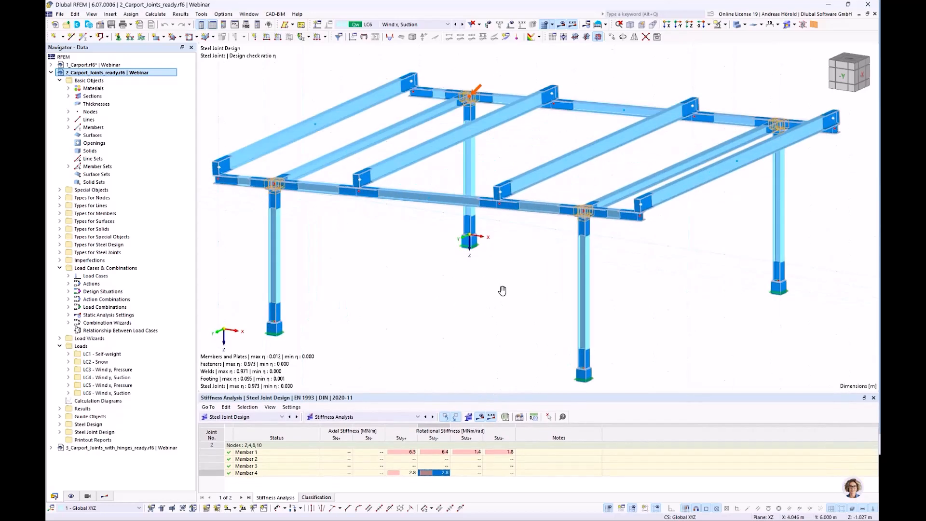
ctrl+middle_drag(514, 286, 524, 275)
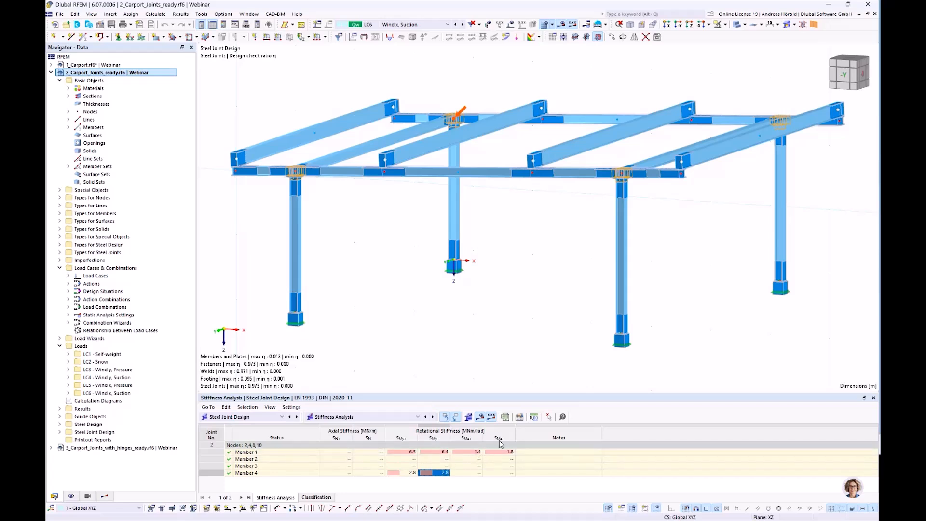
click(474, 452)
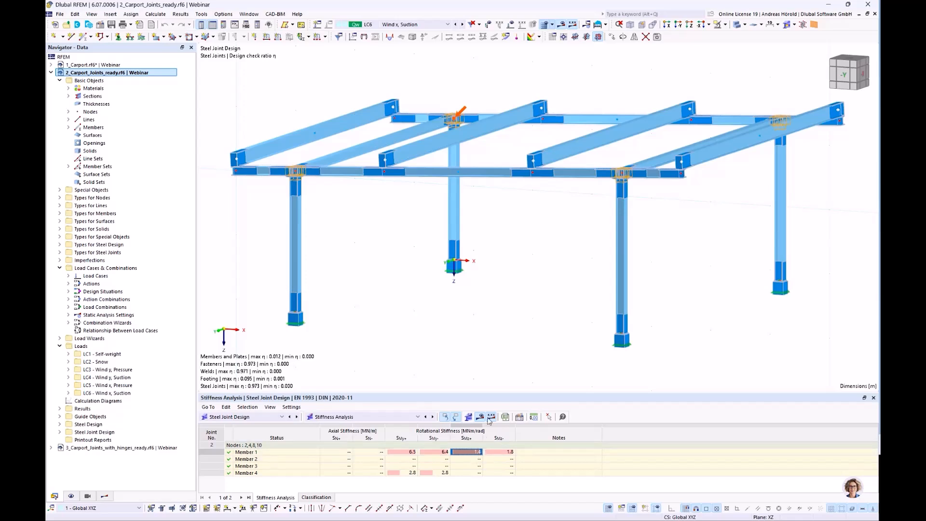
Step: Activate the Hinges option for the four column members 1,2,6,7 and show their hinge assignments
drag(821, 212, 243, 260)
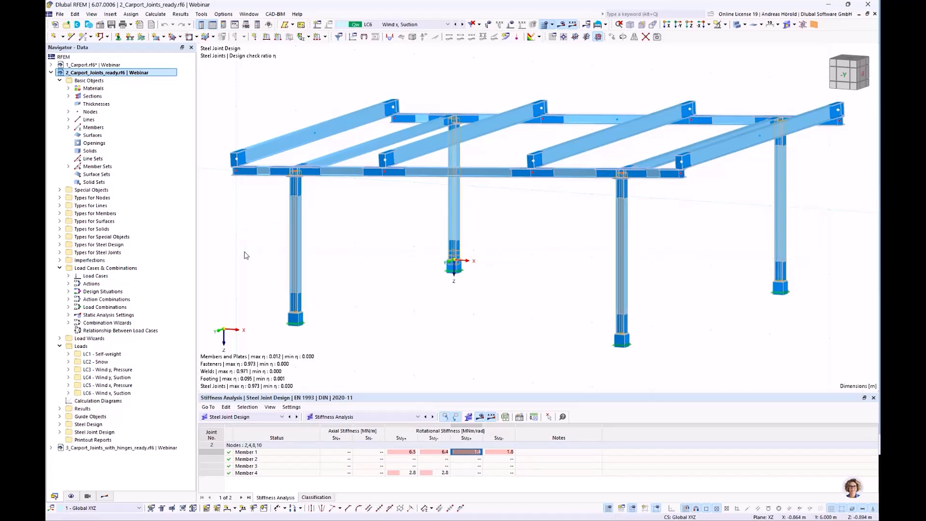
double_click(296, 238)
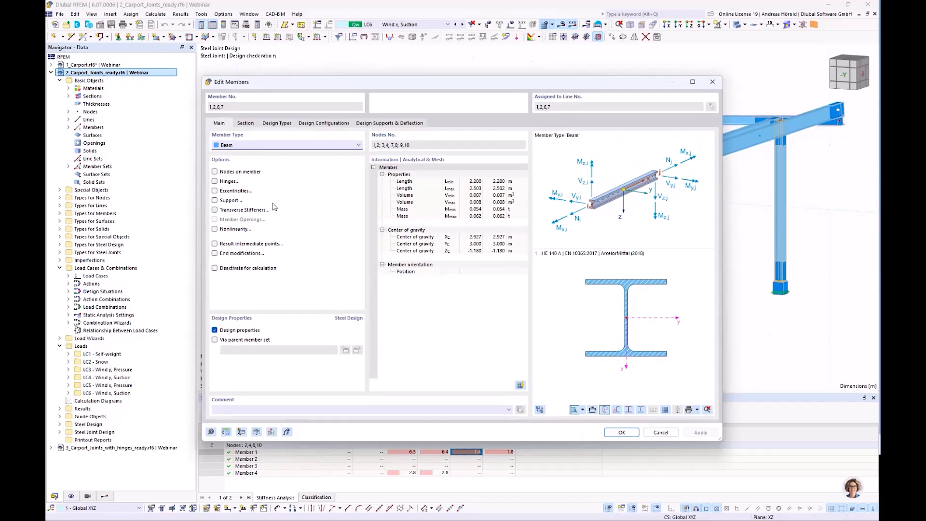
click(215, 182)
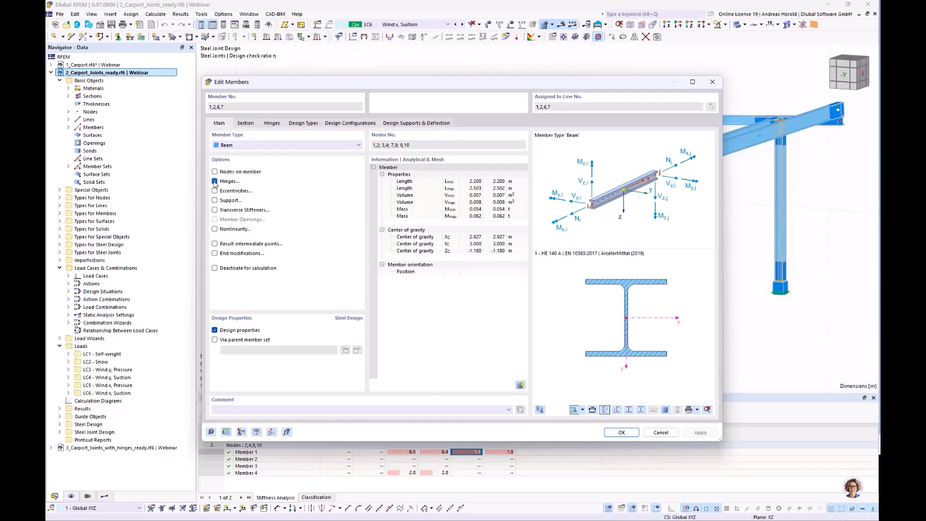
click(272, 124)
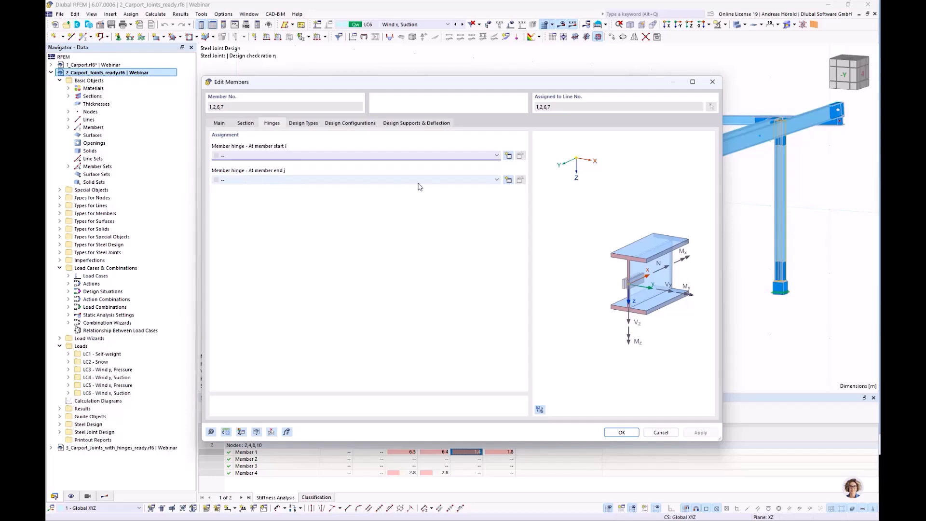
click(509, 180)
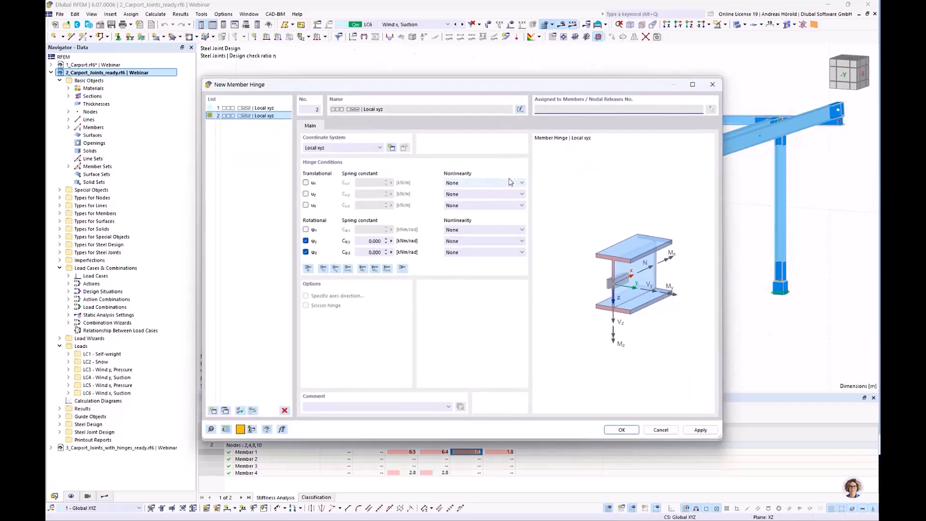
click(362, 241)
drag(526, 82, 528, 54)
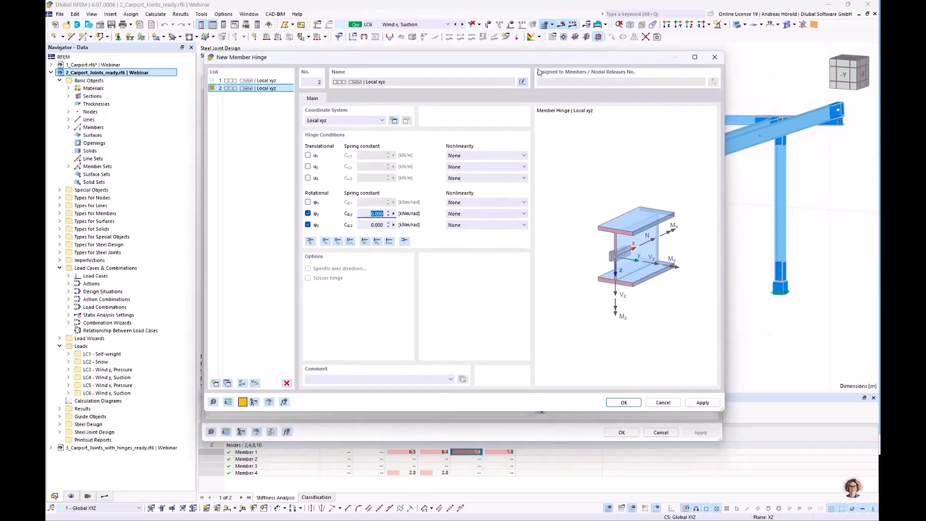
click(715, 57)
Step: Assign the columns a new end j hinge with rotational springs of 6400 kNm/rad about y and 1400 kNm/rad about z
drag(460, 83, 461, 44)
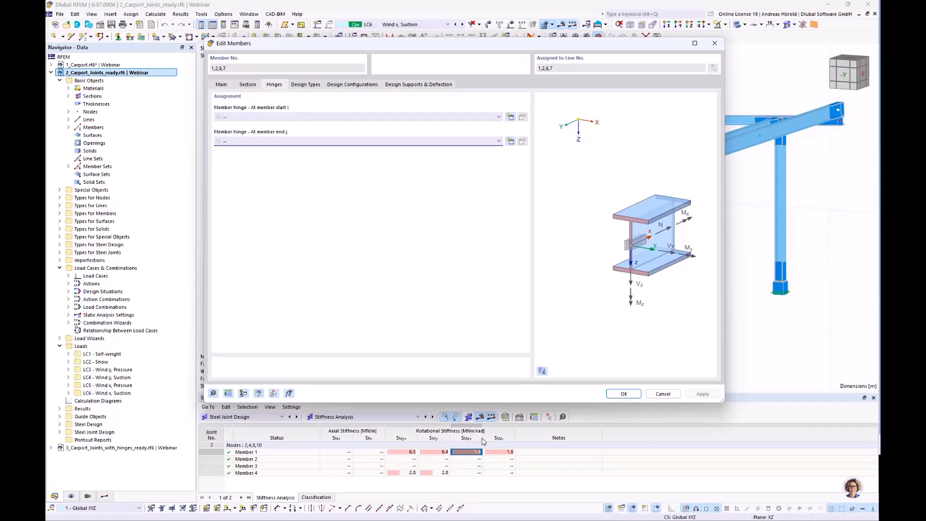
click(510, 142)
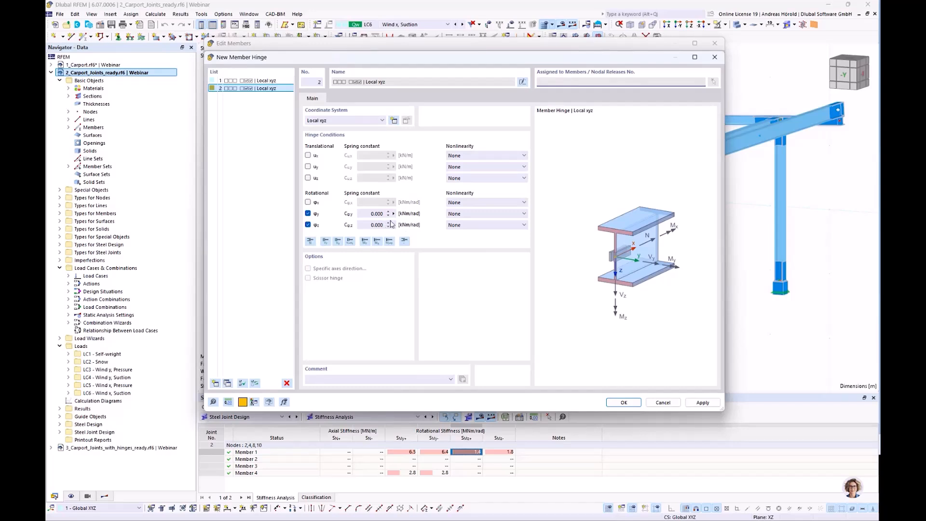
drag(368, 214, 421, 217)
text(6400)
drag(367, 225, 403, 228)
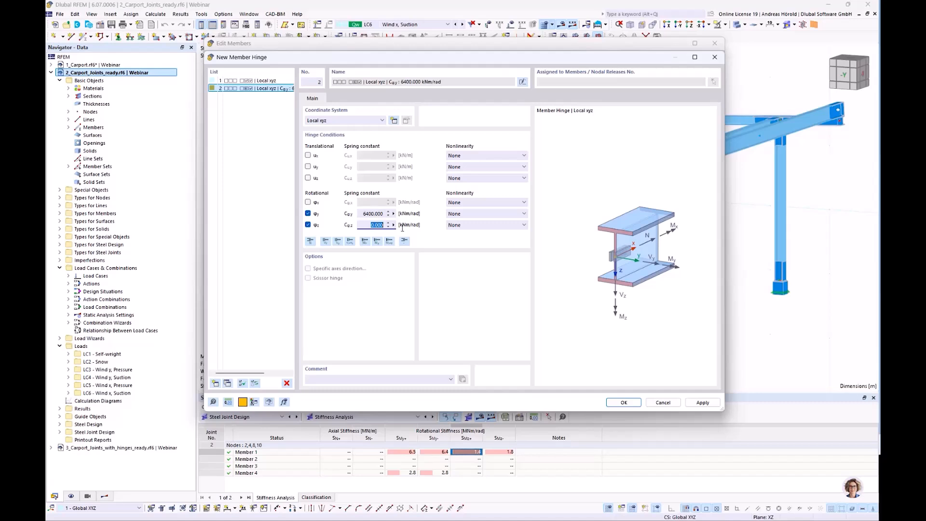
text(14)
click(622, 403)
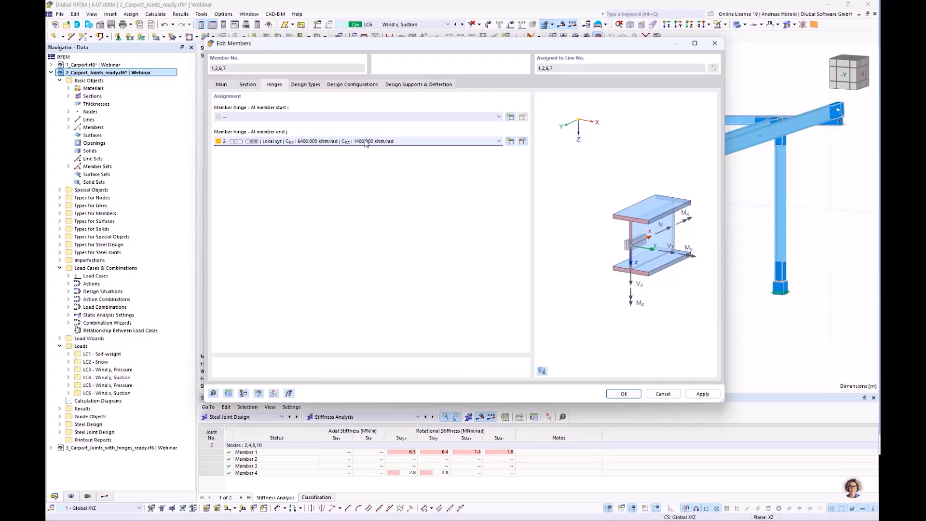
click(619, 392)
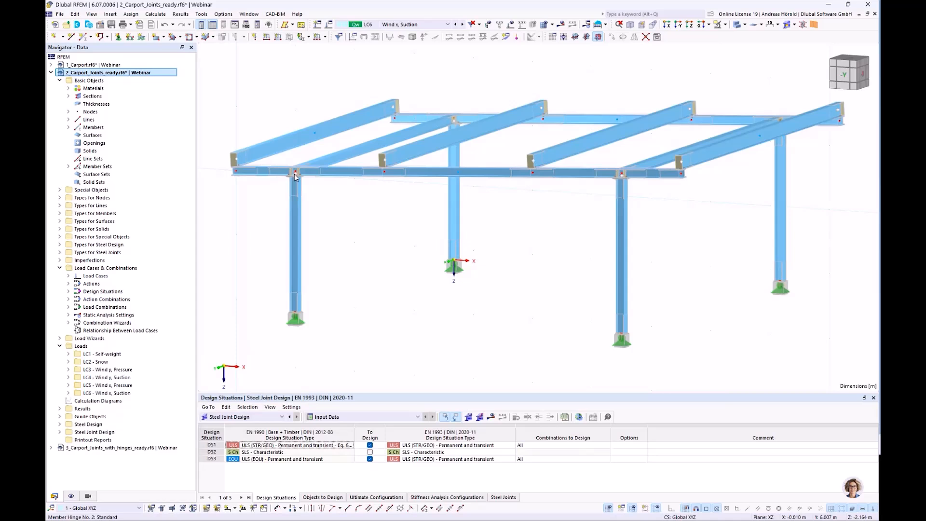
Step: Activate the Hinges option for the HE 140 A cross beams, members 11 and 12, and show their hinge assignments
scroll(297, 176, up, 5)
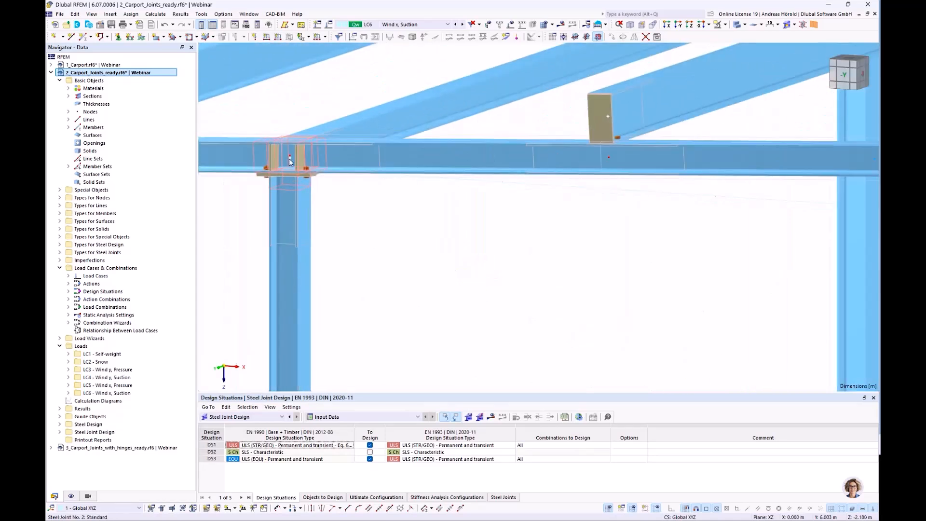
scroll(345, 228, down, 5)
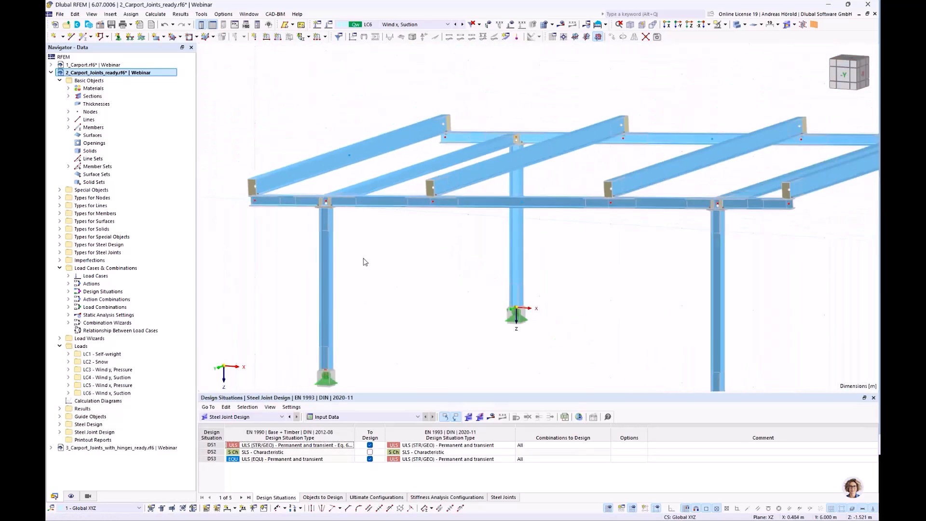
ctrl+middle_drag(386, 269, 414, 292)
scroll(413, 292, down, 1)
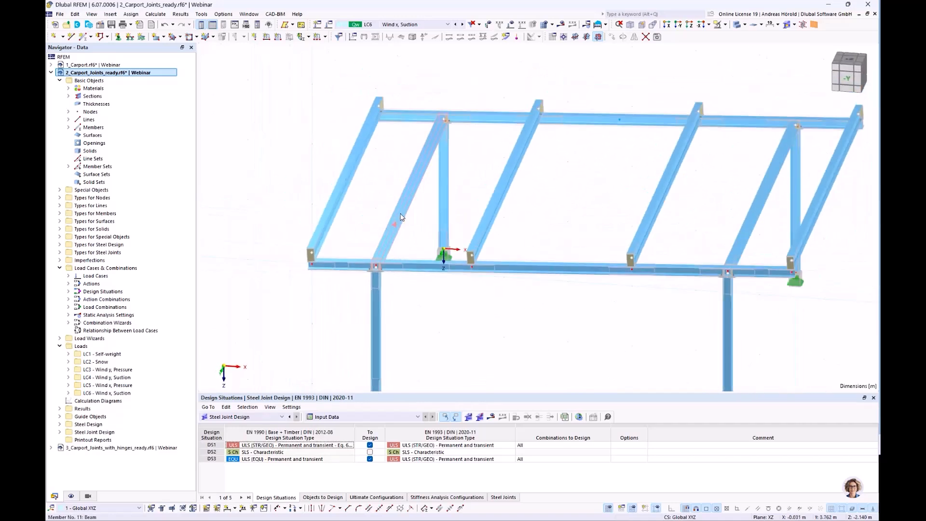
double_click(748, 229)
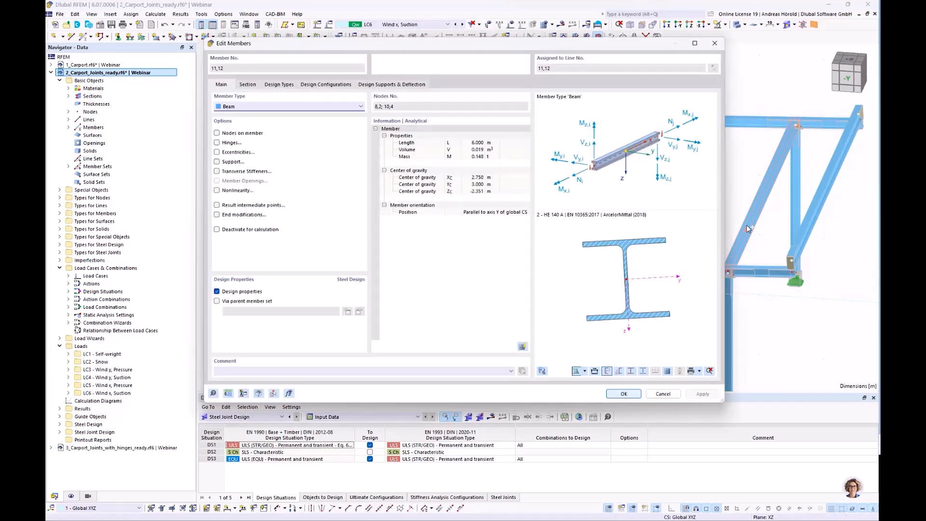
click(218, 143)
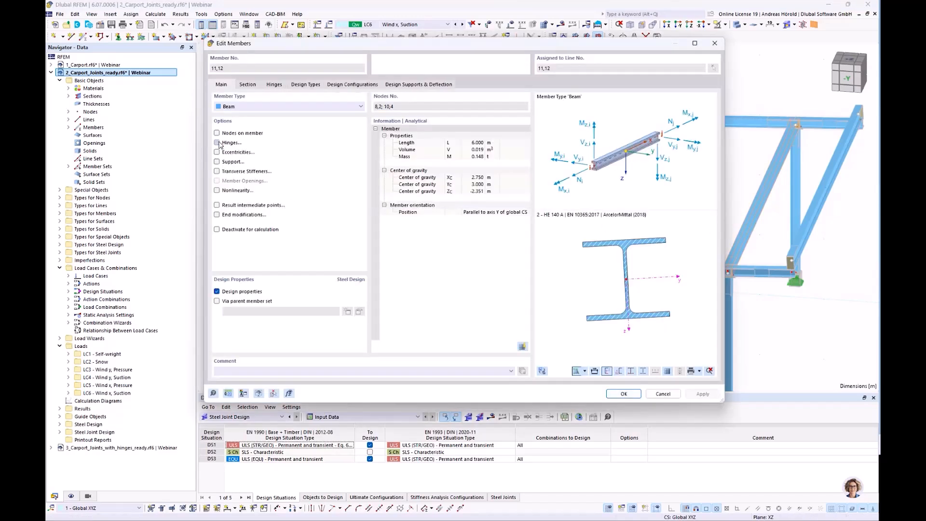
click(275, 85)
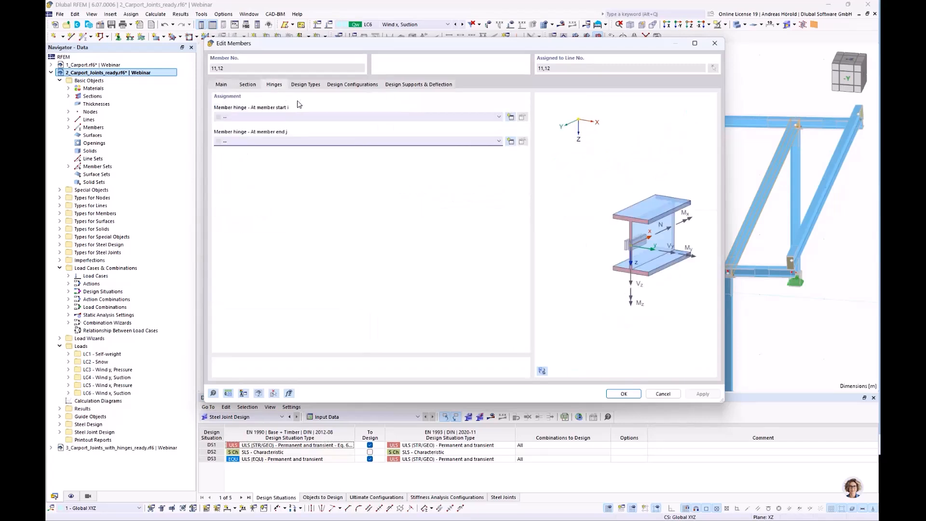
Step: Create a hinge at the beams' member start i with only the rotation about y released and a spring constant of 2800 kNm/rad
click(511, 118)
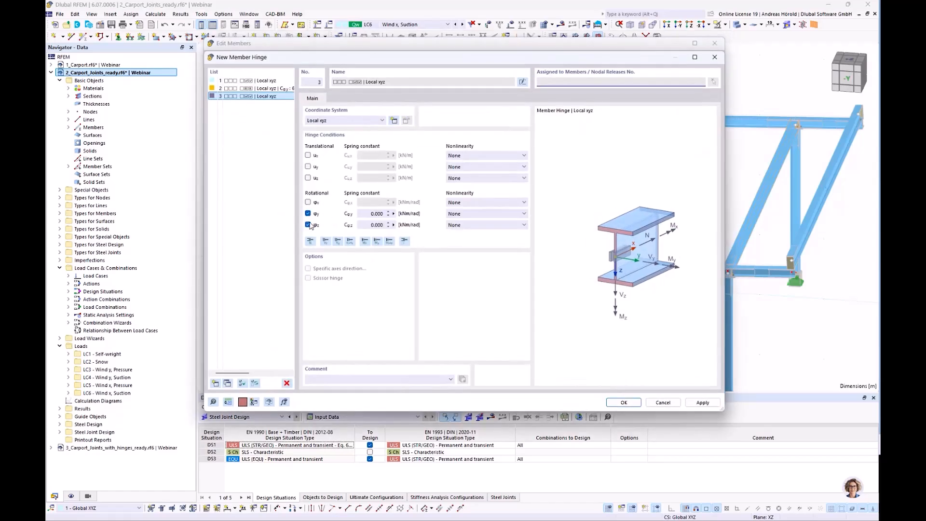
click(309, 224)
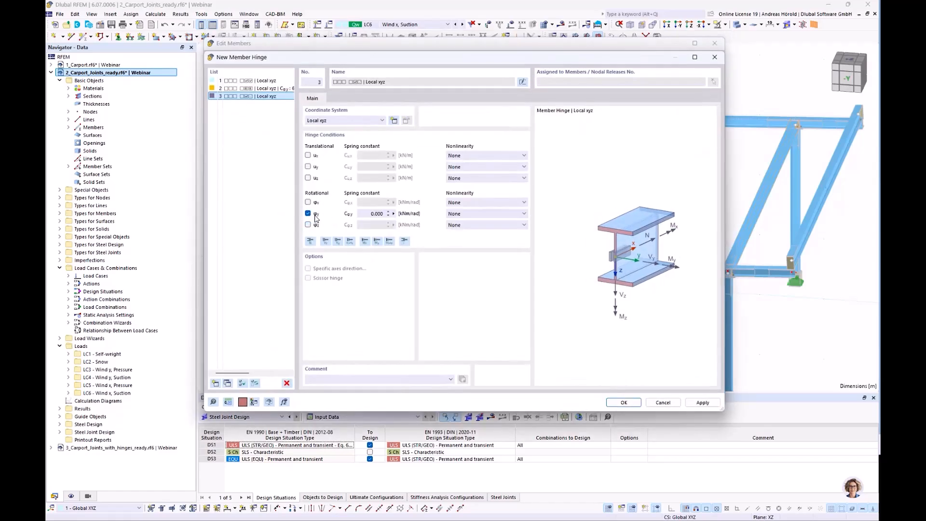
click(370, 213)
text(2800)
click(624, 403)
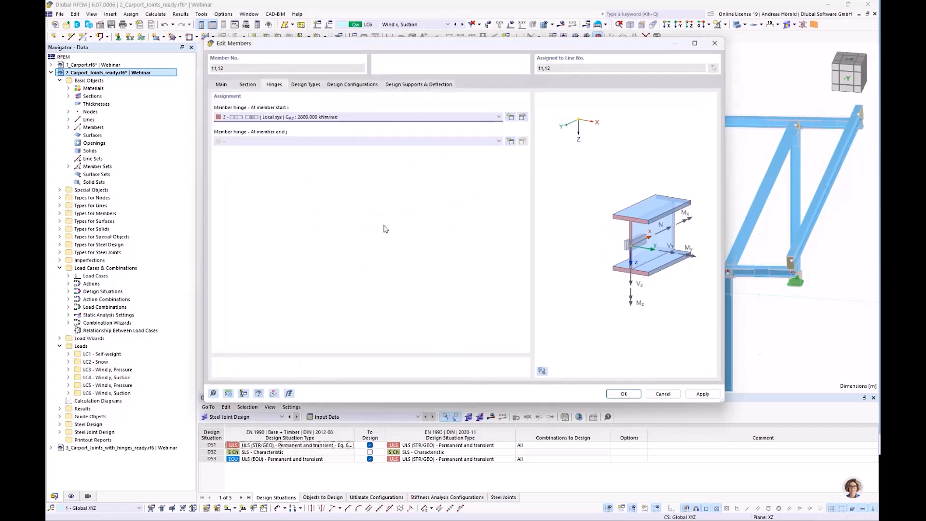
Step: Assign the same 2800 kNm/rad hinge to member end j of the beams and apply the member changes
click(414, 142)
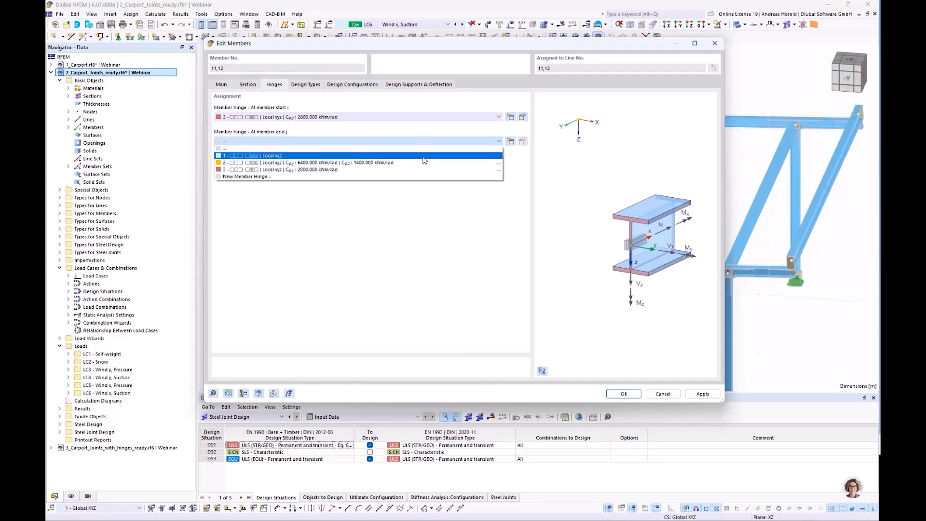
click(425, 170)
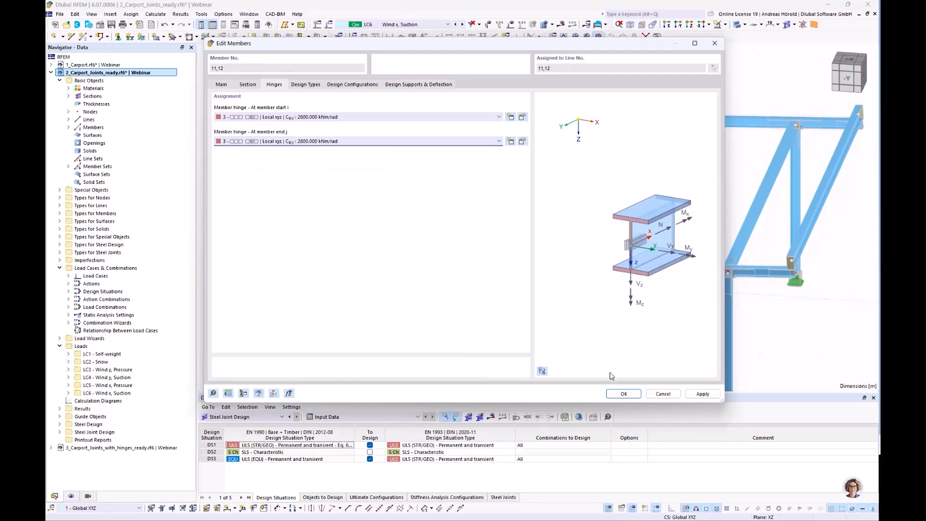
click(626, 393)
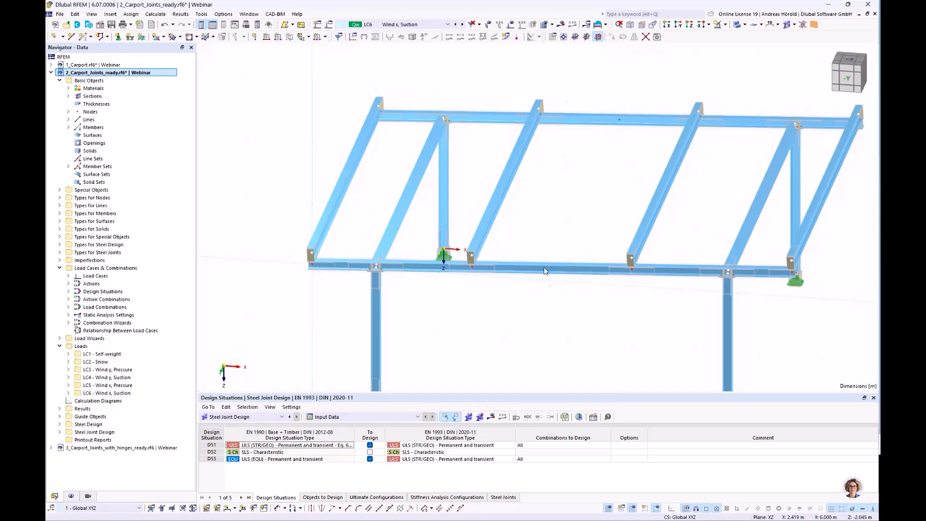
Step: Switch to the model 3_Carport_Joints_with_hinges_ready.rf6 and show its Stress-Strain Analysis results for the steel joints
scroll(546, 261, down, 3)
middle_drag(574, 252, 492, 236)
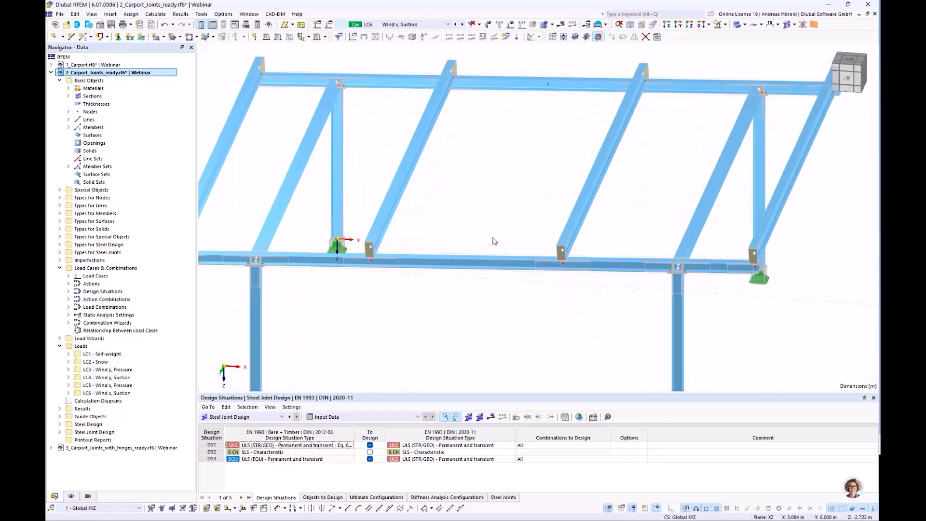
middle_drag(492, 240, 553, 249)
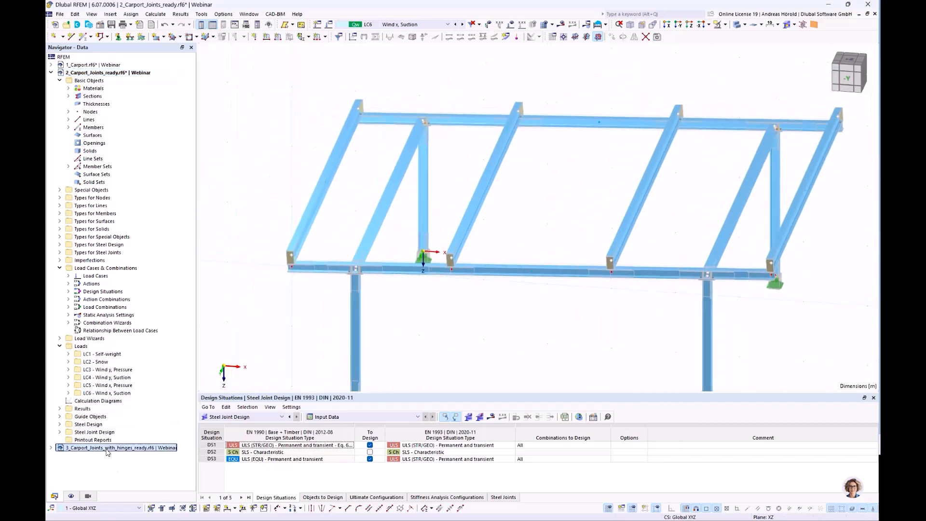
click(108, 449)
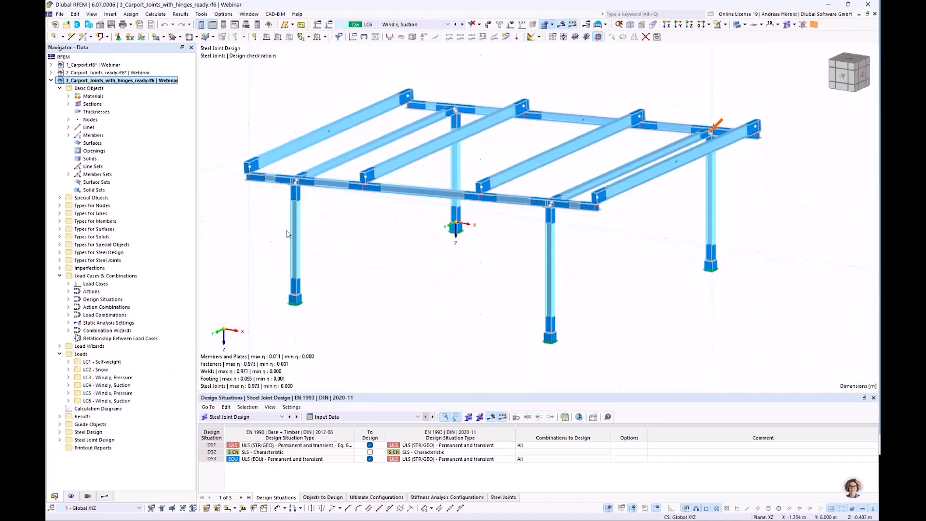
middle_drag(397, 273, 463, 279)
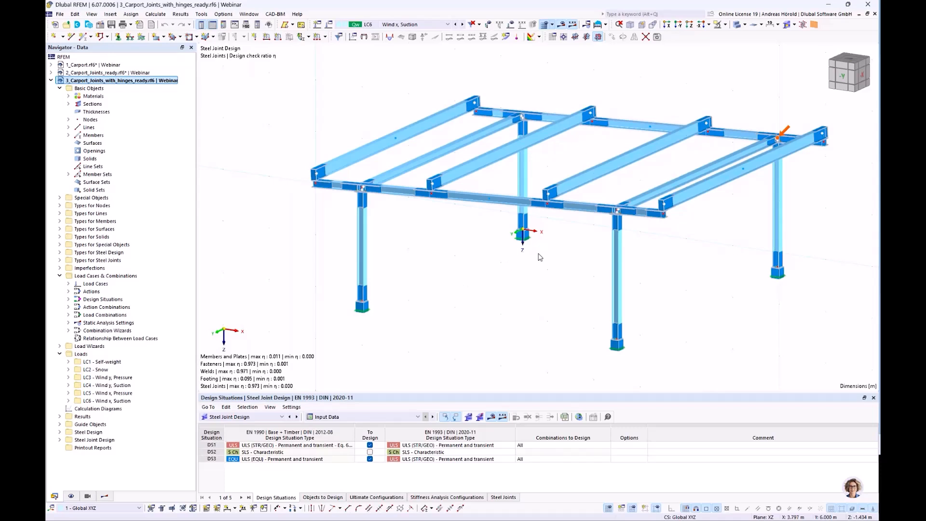
scroll(538, 257, up, 3)
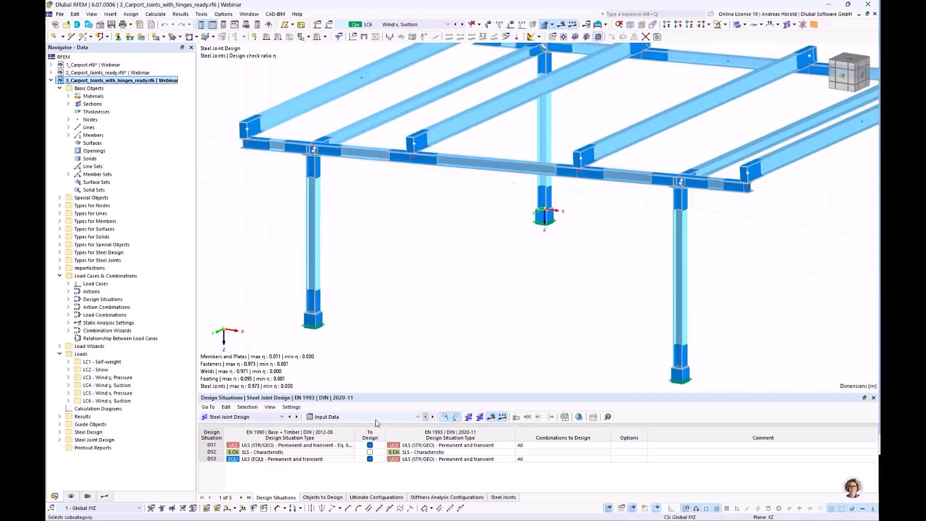
click(363, 418)
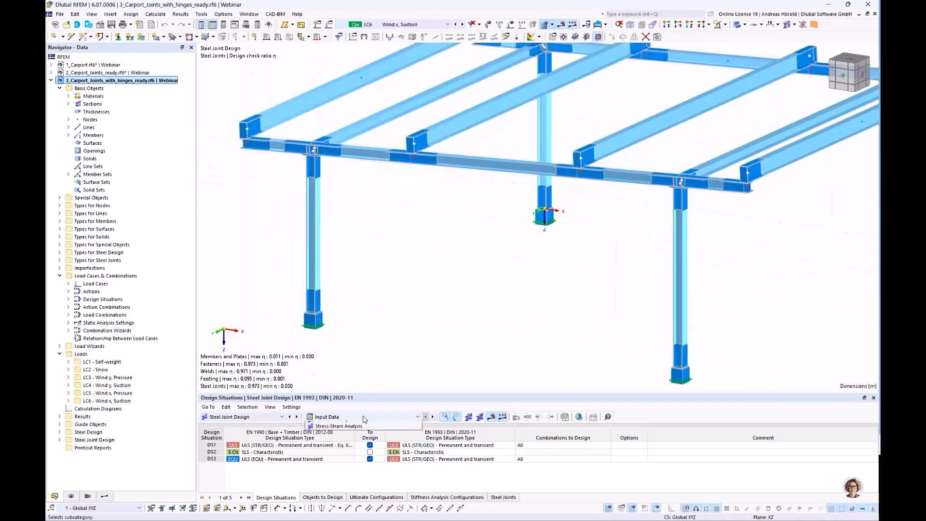
click(362, 438)
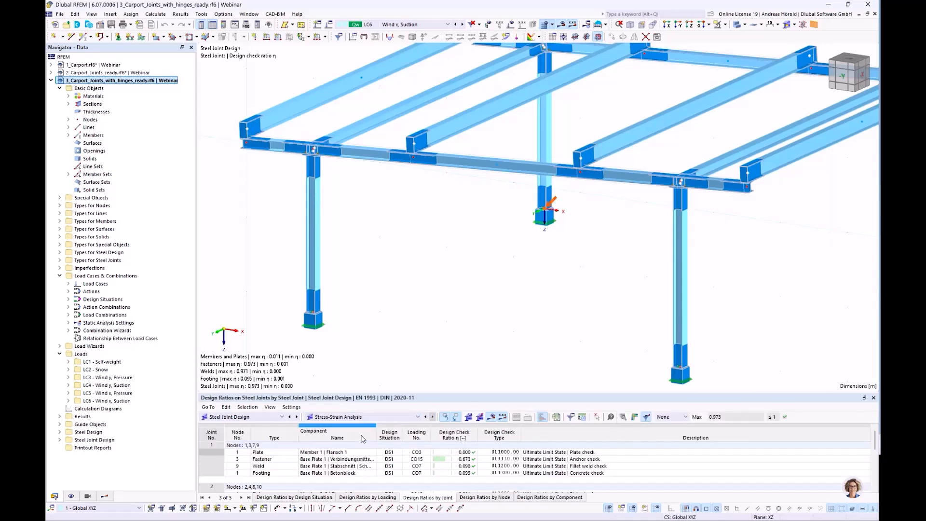
Step: Enlarge the results table and review the design check ratios of the plates, fasteners and welds joint by joint
drag(494, 393, 501, 317)
scroll(455, 430, down, 1)
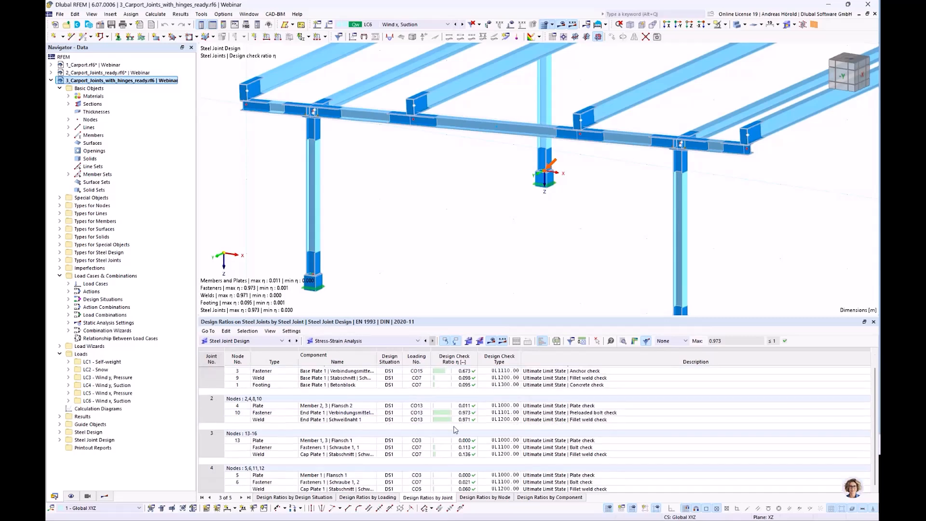
scroll(456, 430, up, 1)
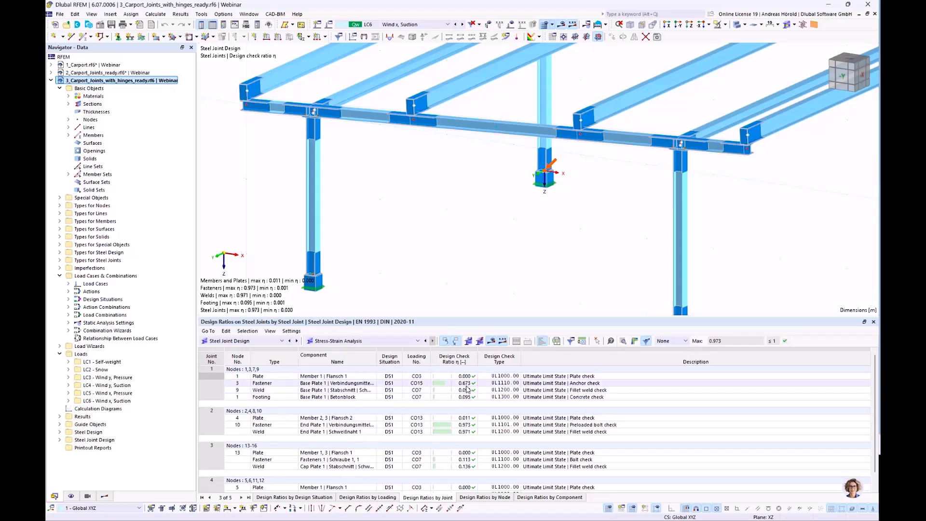
scroll(462, 424, down, 1)
scroll(462, 427, up, 1)
Step: Show the Steel Design results and review the members' design ratios, including the serviceability deflection checks
click(255, 341)
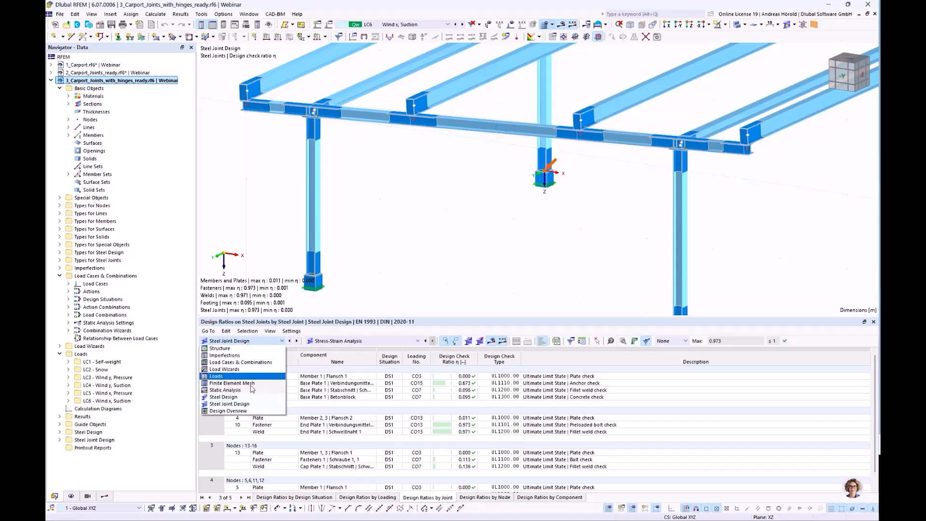
click(254, 397)
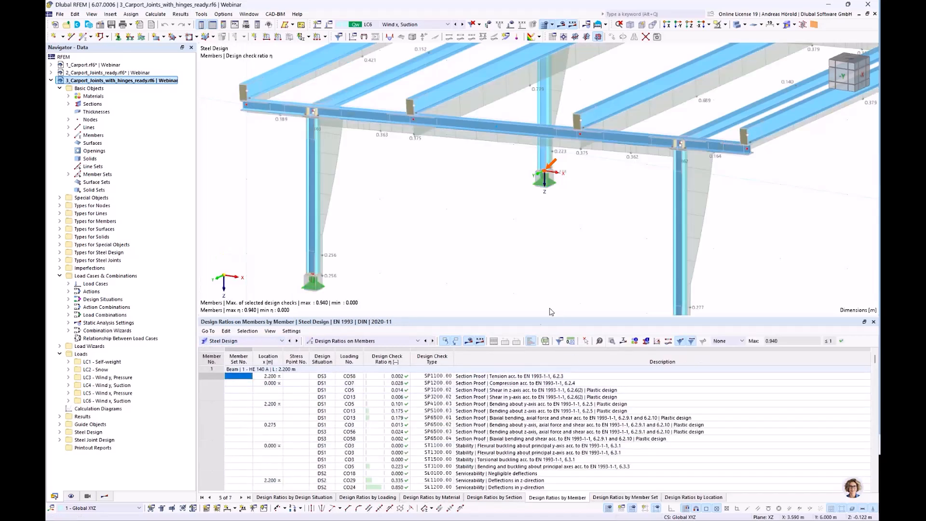
scroll(491, 411, down, 5)
scroll(491, 411, down, 4)
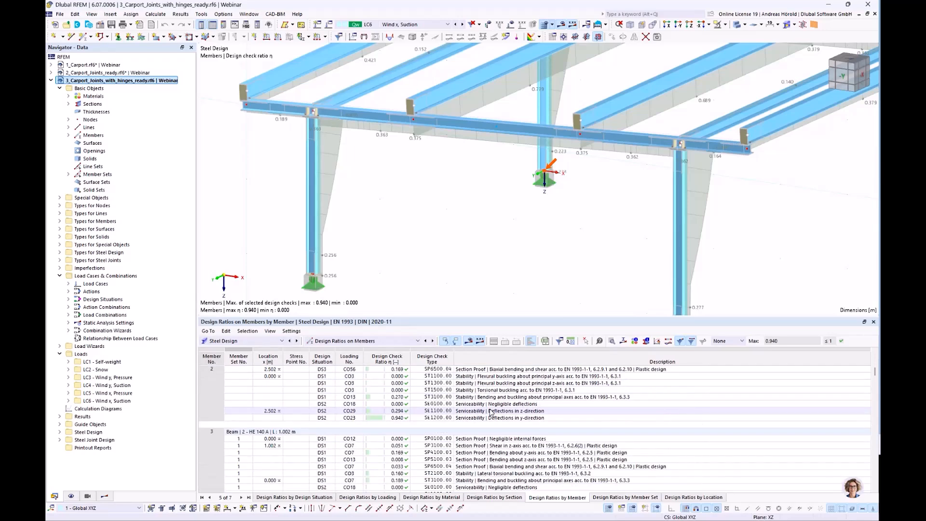
Step: Select member 2's serviceability check for deflections in y-direction and examine the design ratio diagrams across the whole carport
click(396, 419)
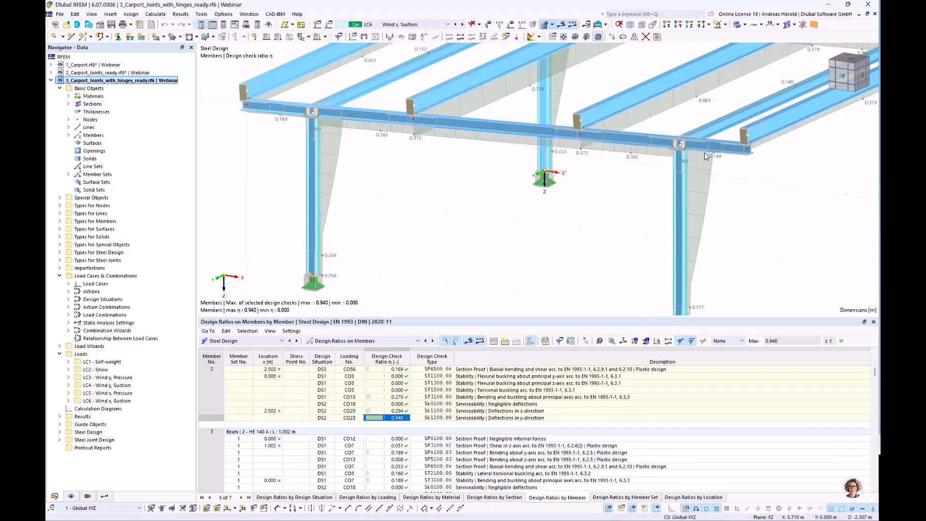
scroll(700, 157, down, 5)
scroll(712, 157, up, 3)
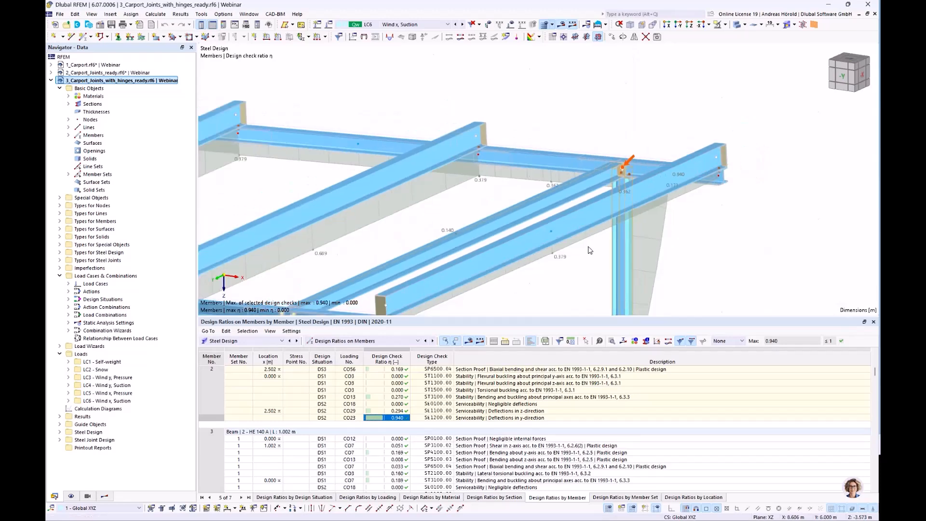
scroll(590, 250, down, 2)
scroll(649, 213, up, 2)
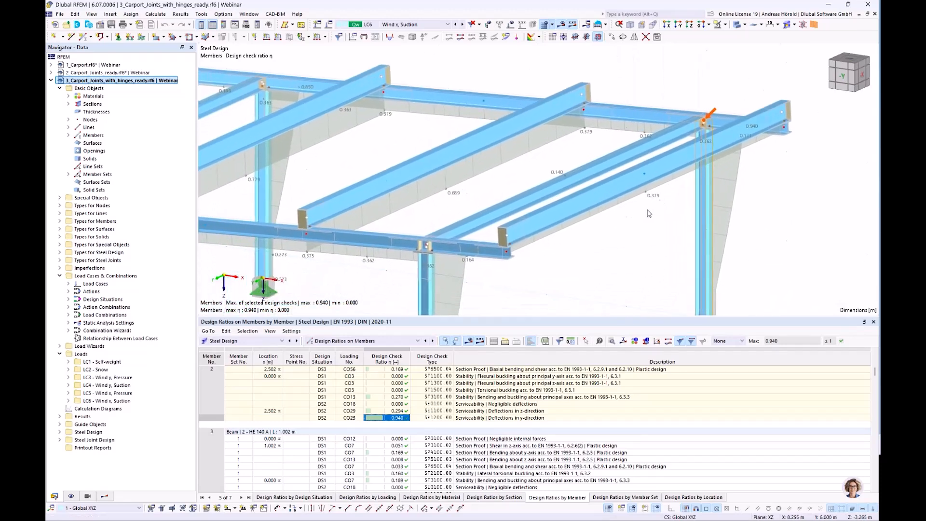
scroll(649, 213, down, 1)
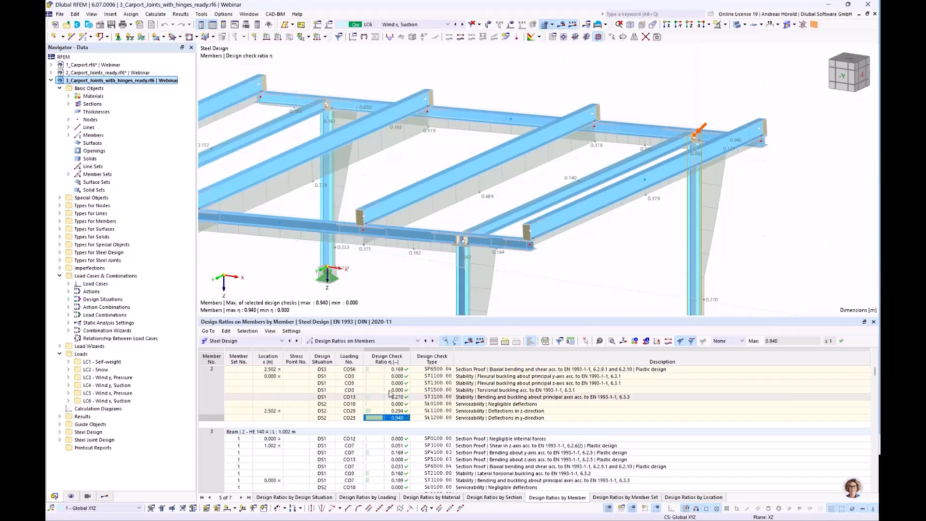
scroll(371, 283, down, 4)
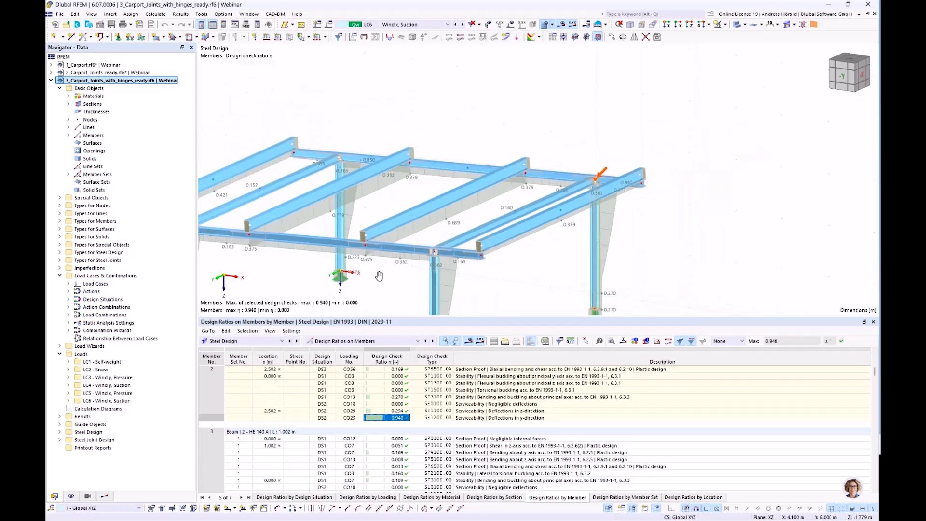
scroll(506, 246, down, 2)
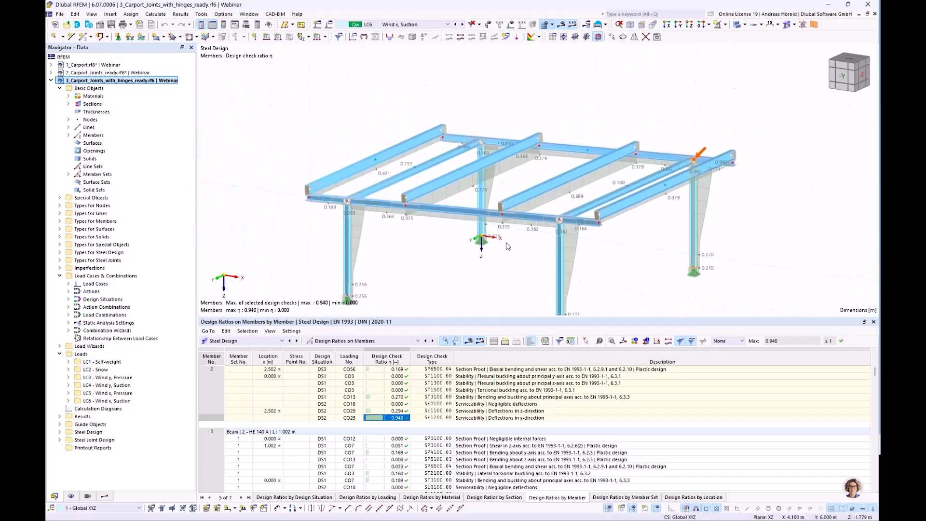
scroll(507, 246, up, 1)
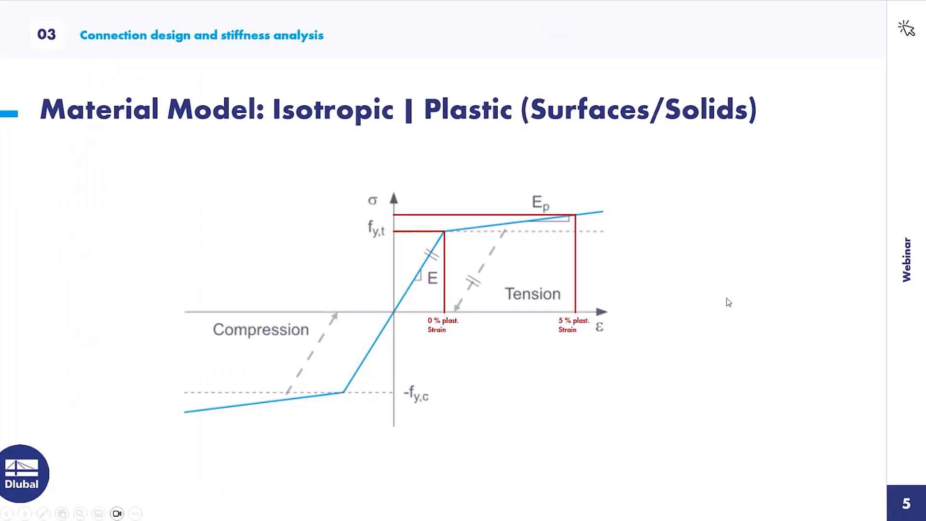
click(728, 299)
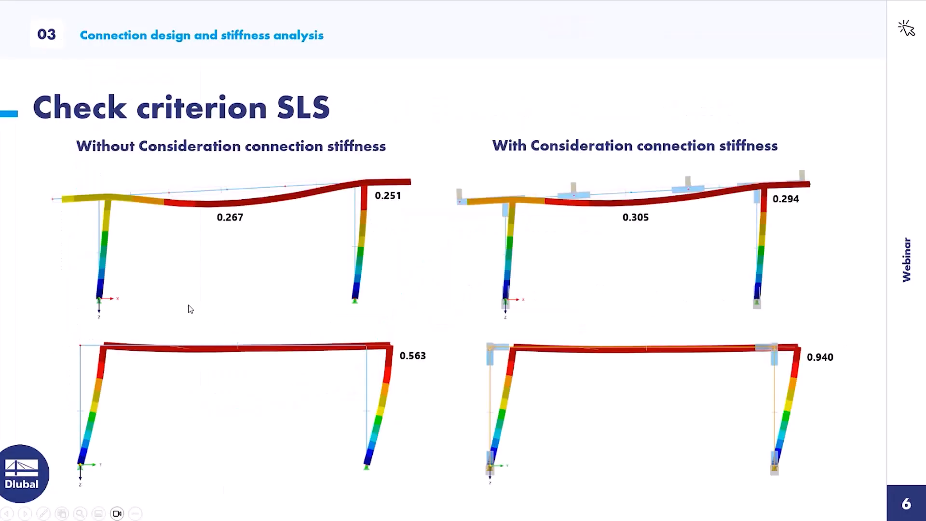
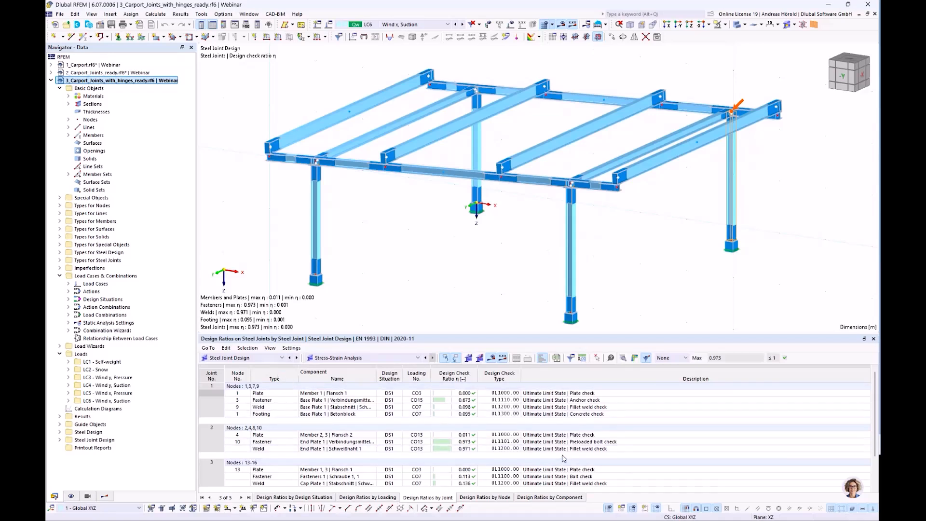
Step: Open the design check details of steel joint 2's preloaded bolt check and review the resistance formulas
click(580, 444)
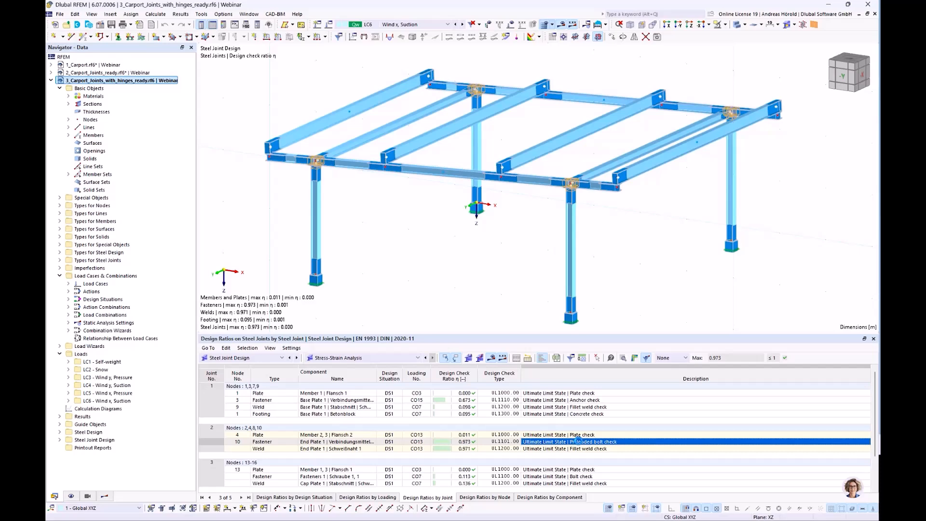
double_click(579, 440)
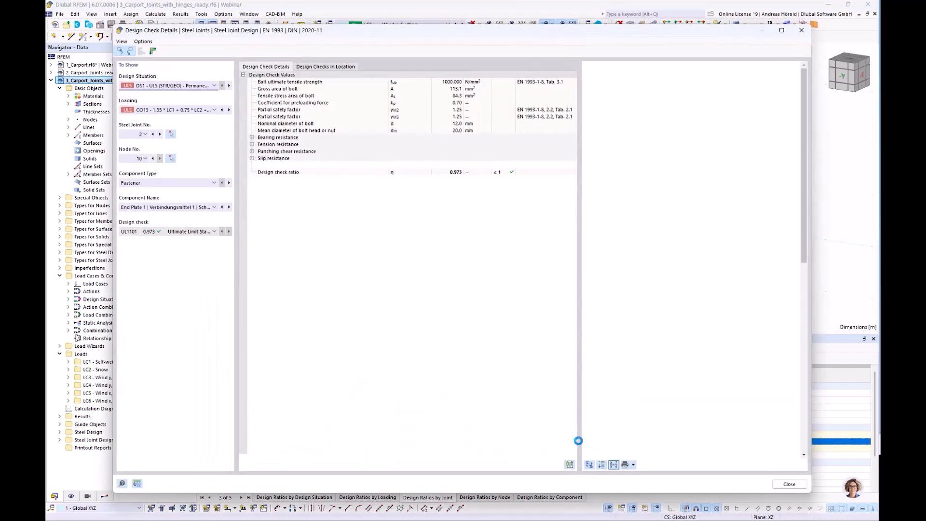
scroll(676, 249, down, 10)
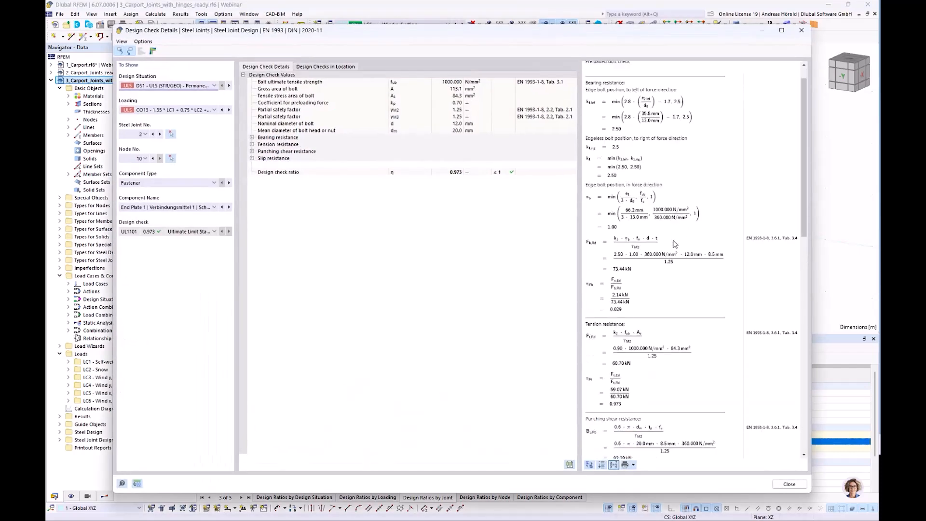
scroll(676, 249, down, 5)
scroll(668, 282, up, 10)
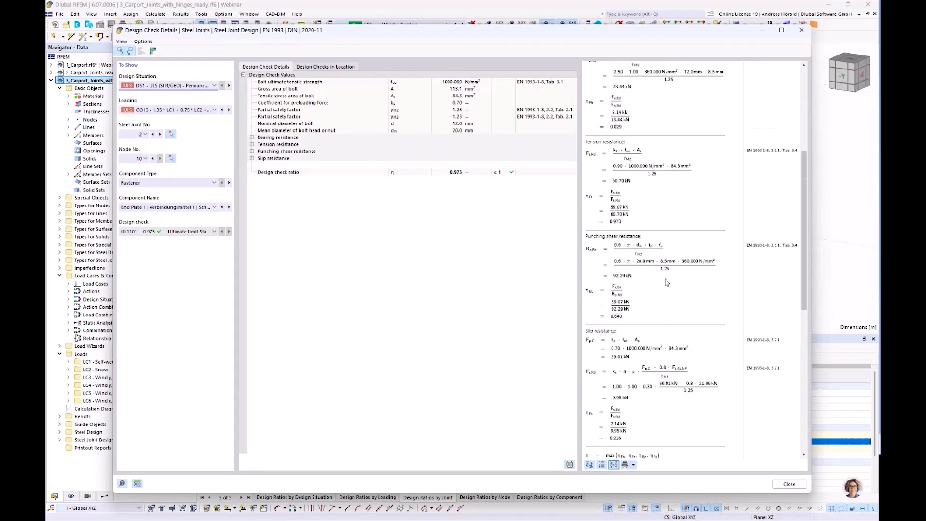
Step: Print the preloaded bolt check's formulas to the printout report, review the report items, and save and show the report
click(633, 465)
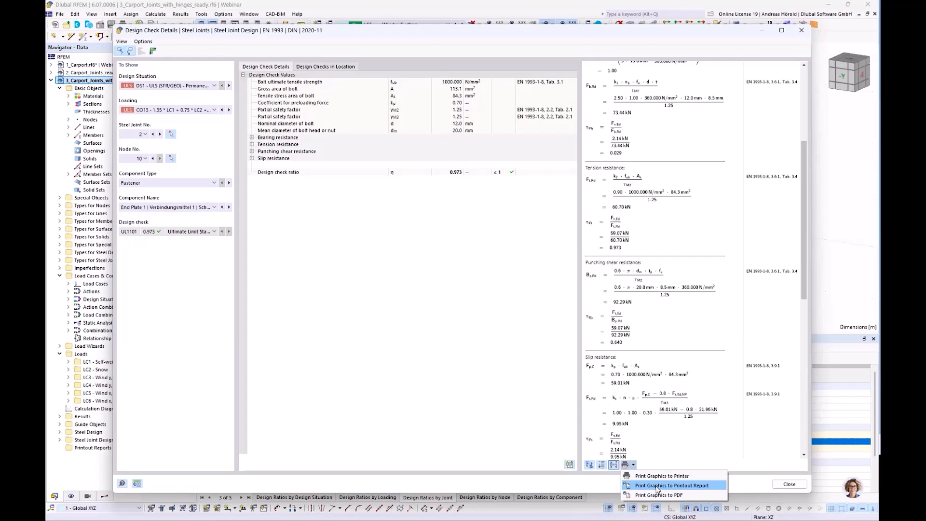
click(683, 485)
scroll(363, 255, down, 9)
scroll(363, 255, down, 8)
scroll(363, 254, down, 2)
click(305, 259)
scroll(382, 290, down, 5)
scroll(382, 291, down, 2)
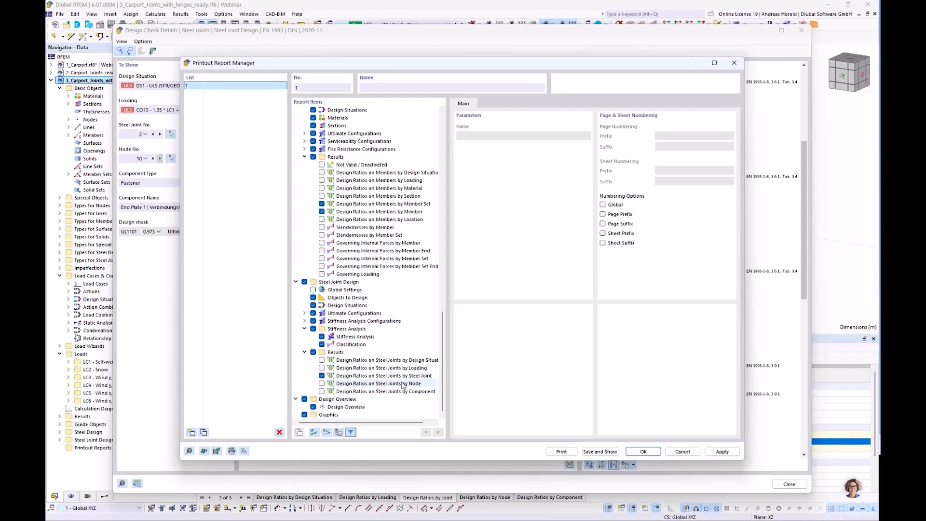
click(598, 452)
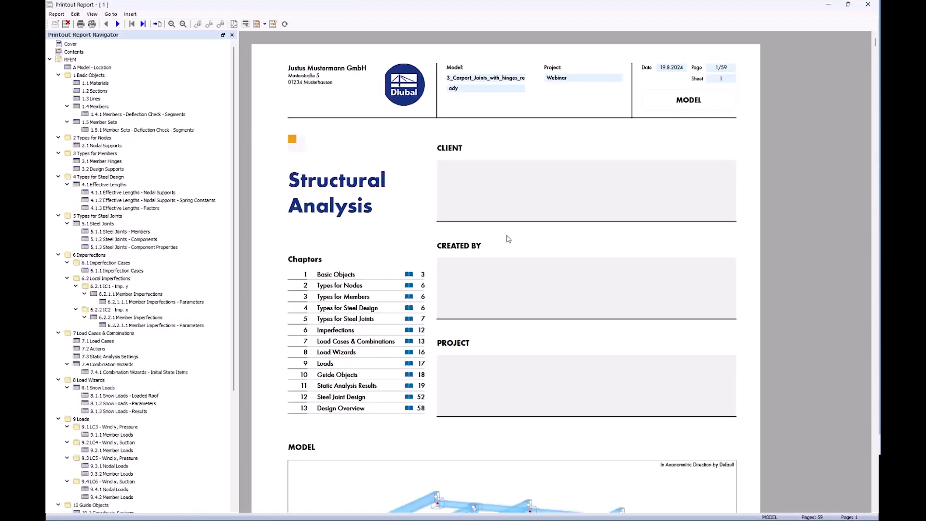
Step: Edit the report's cover page settings, entering the client's name and keeping the cover page and preview image enabled
scroll(509, 260, down, 4)
scroll(510, 262, down, 2)
scroll(510, 261, up, 4)
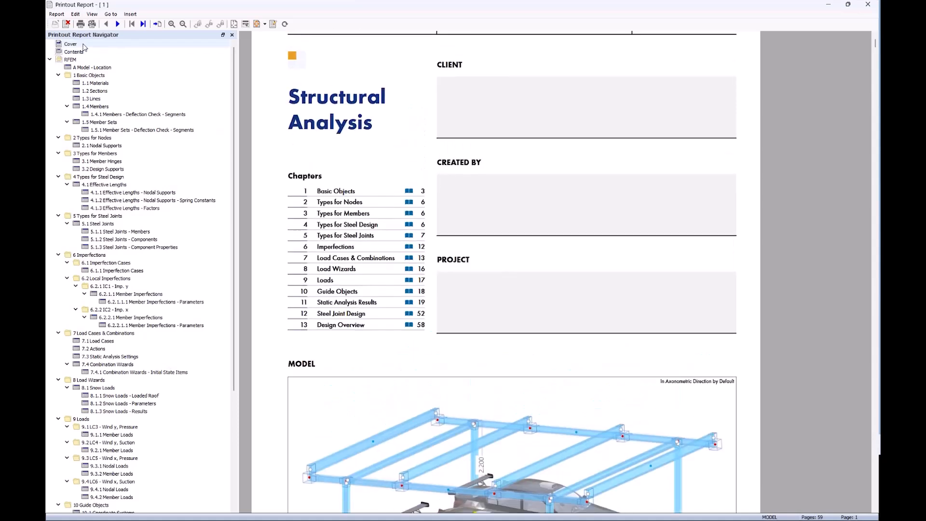
right_click(84, 45)
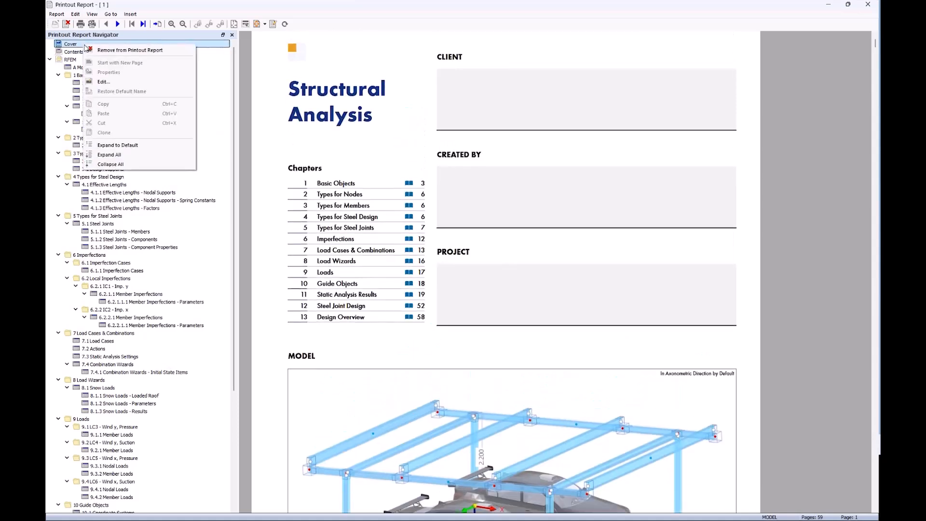
click(134, 81)
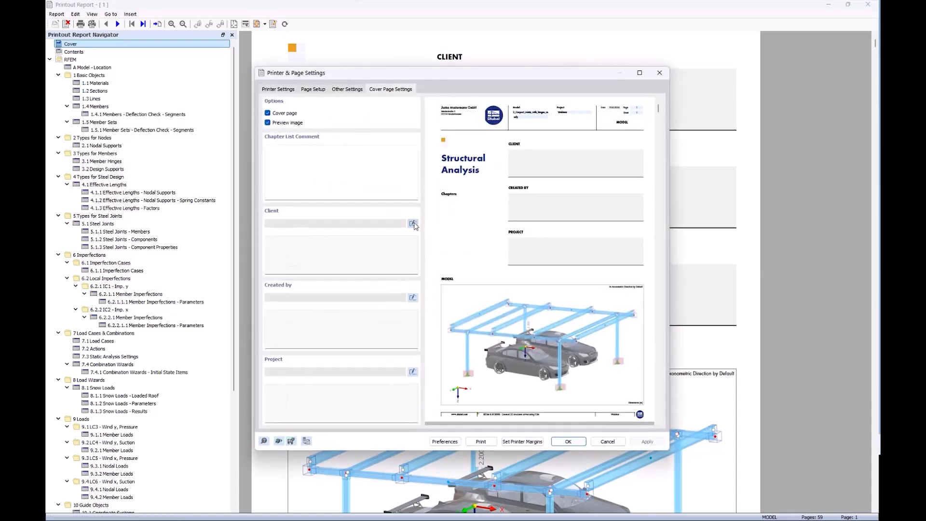
click(413, 223)
click(334, 251)
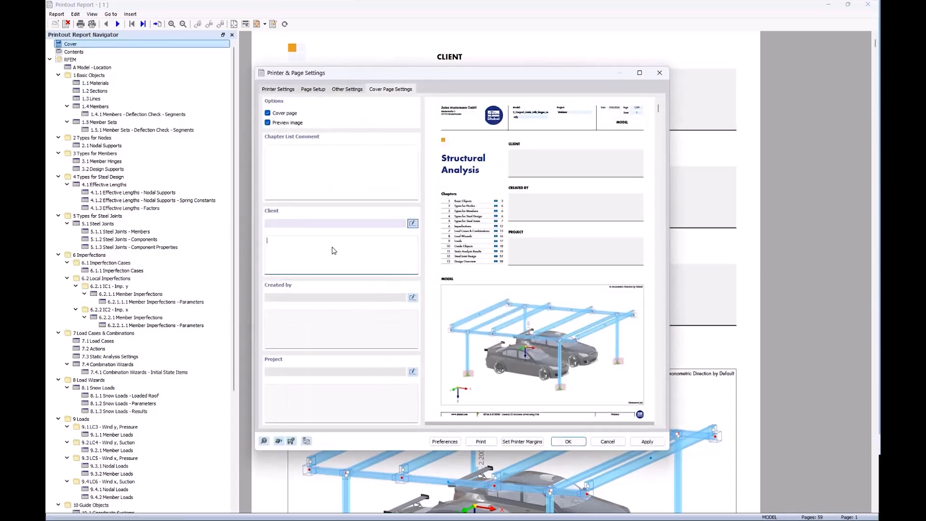
text(John Doe)
click(268, 123)
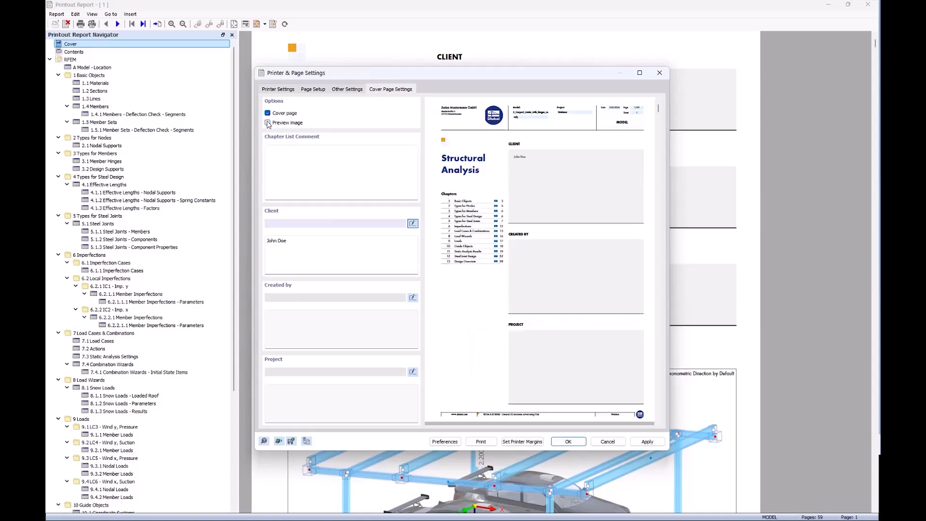
click(268, 123)
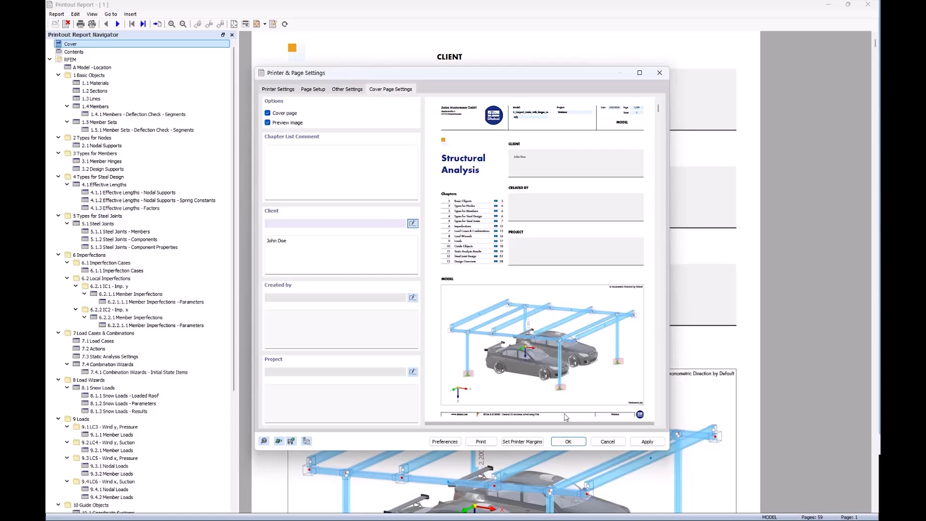
Step: Set the report's bottom page margin to 10 mm and apply the printer and page settings
click(569, 442)
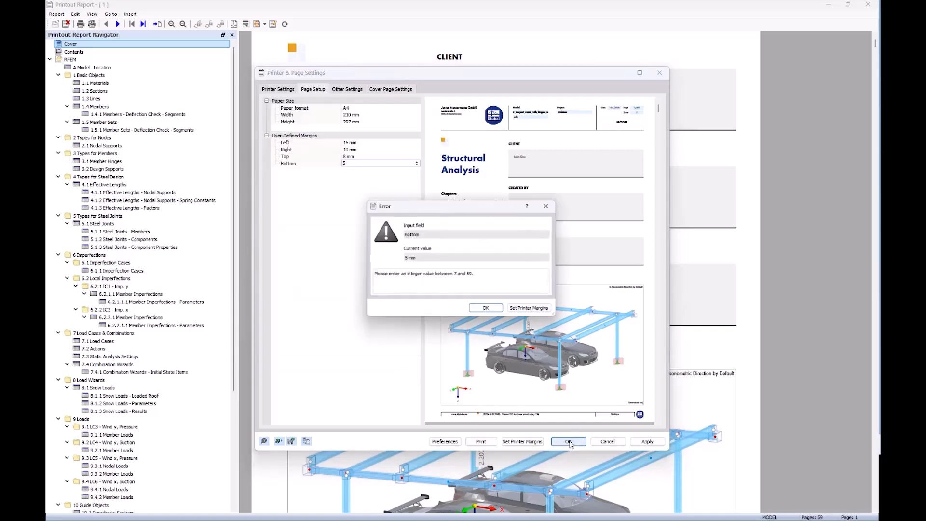
click(485, 310)
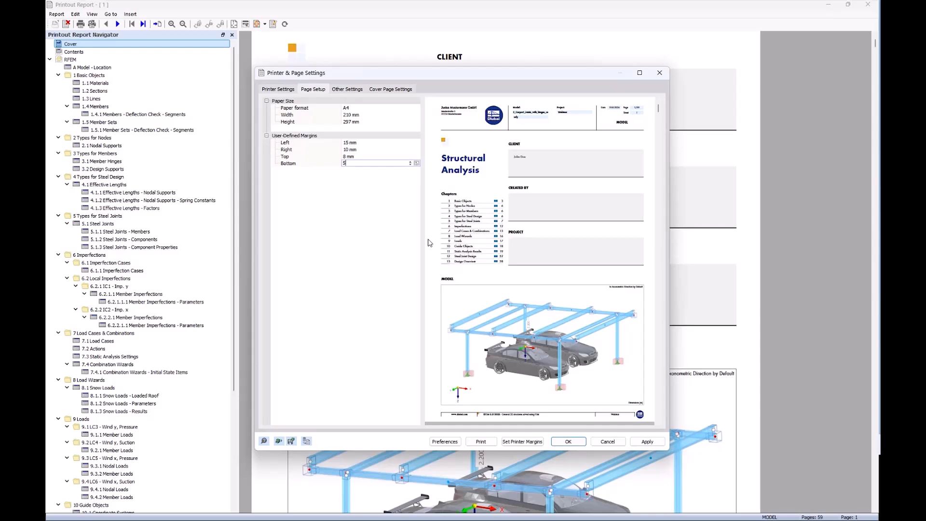
text(10)
click(568, 442)
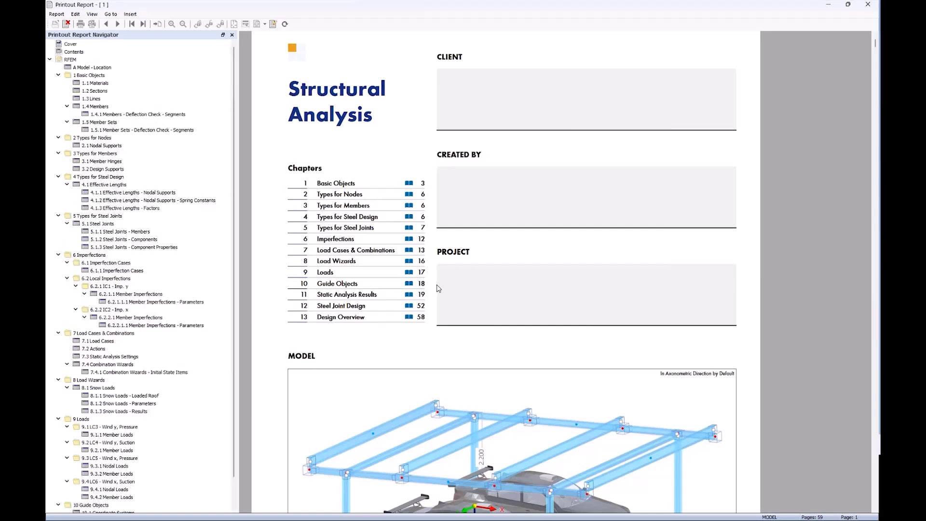
scroll(477, 320, down, 3)
scroll(477, 320, up, 3)
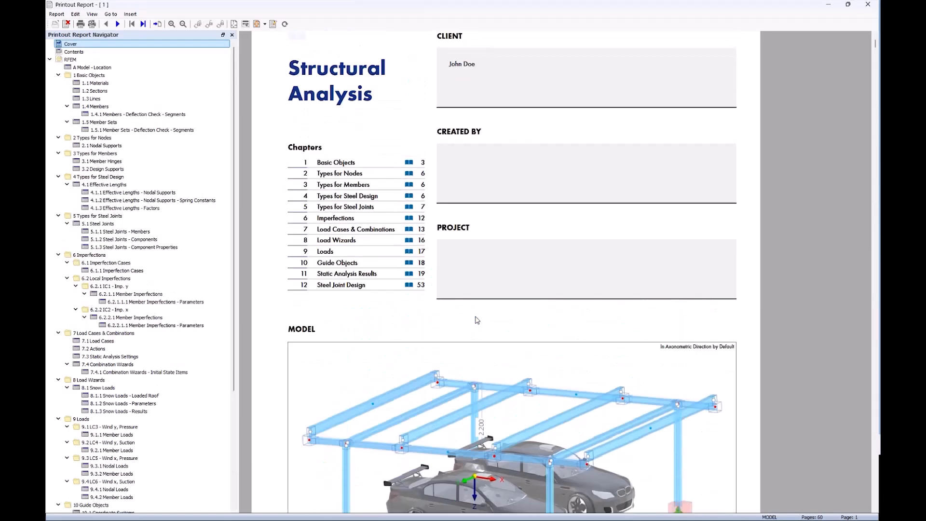
Step: Move the report chapter with steel joint 2's bolt check to the end of Design Overview and close the design check details
scroll(170, 328, down, 7)
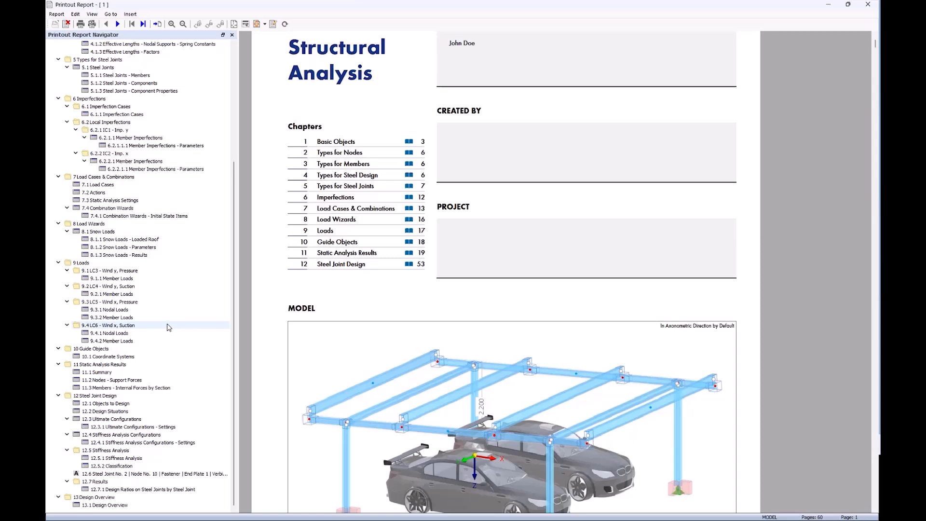
click(119, 474)
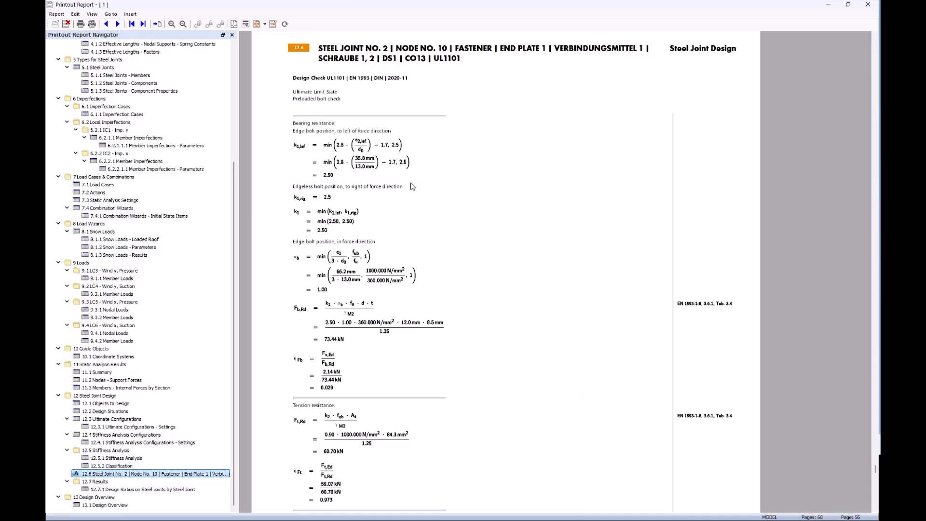
scroll(393, 250, down, 10)
scroll(394, 251, down, 15)
scroll(410, 301, down, 3)
mouse_move(93, 479)
mouse_down()
mouse_move(107, 478)
mouse_move(105, 511)
mouse_up()
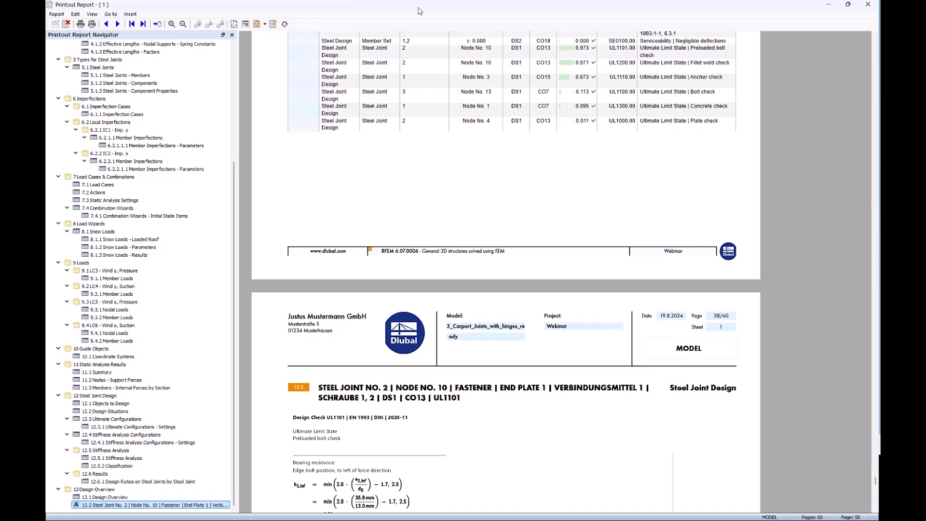
drag(434, 7, 925, 12)
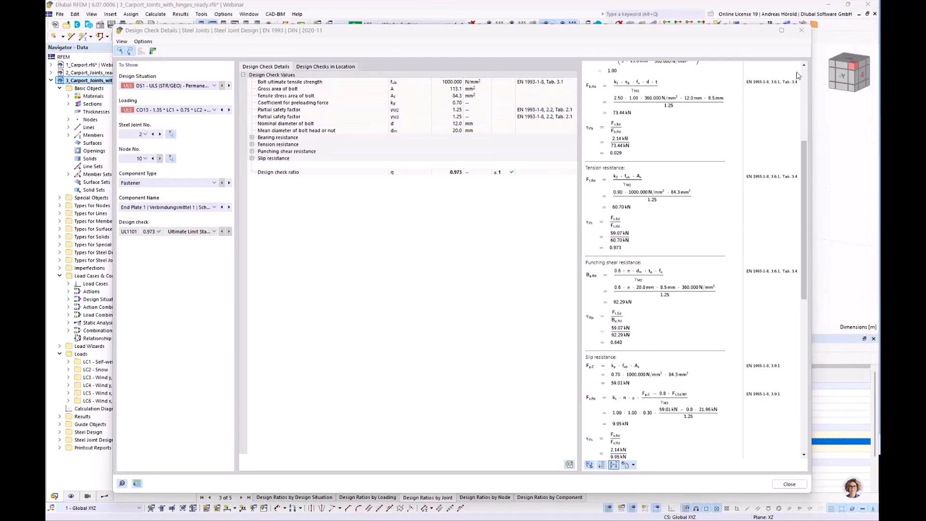
click(803, 33)
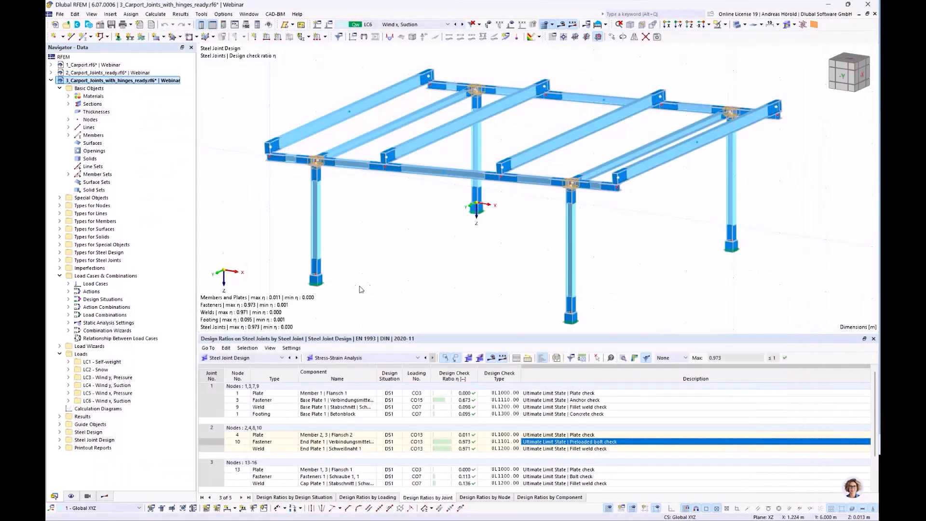
Step: Open the column base joint at nodes 1,3,7,9 and view its Base Plate component along the Z-axis
double_click(318, 274)
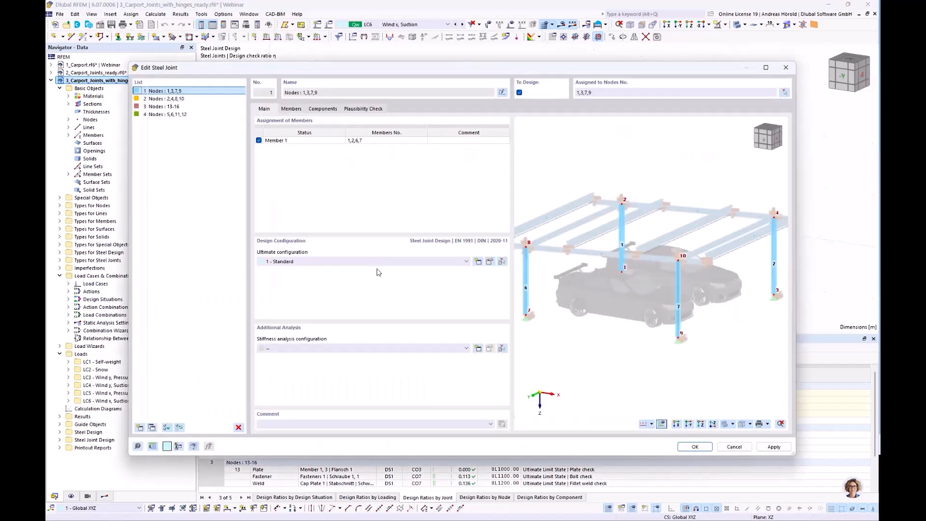
click(322, 109)
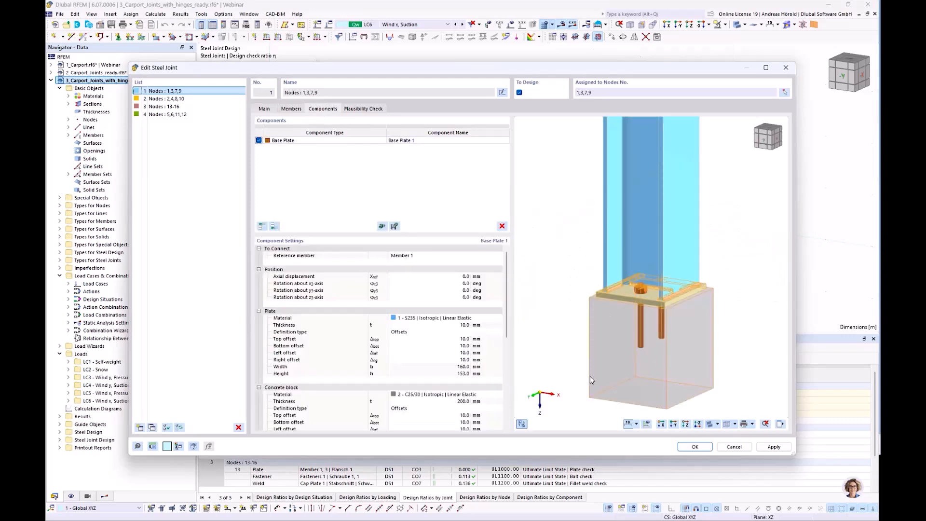
scroll(587, 289, up, 4)
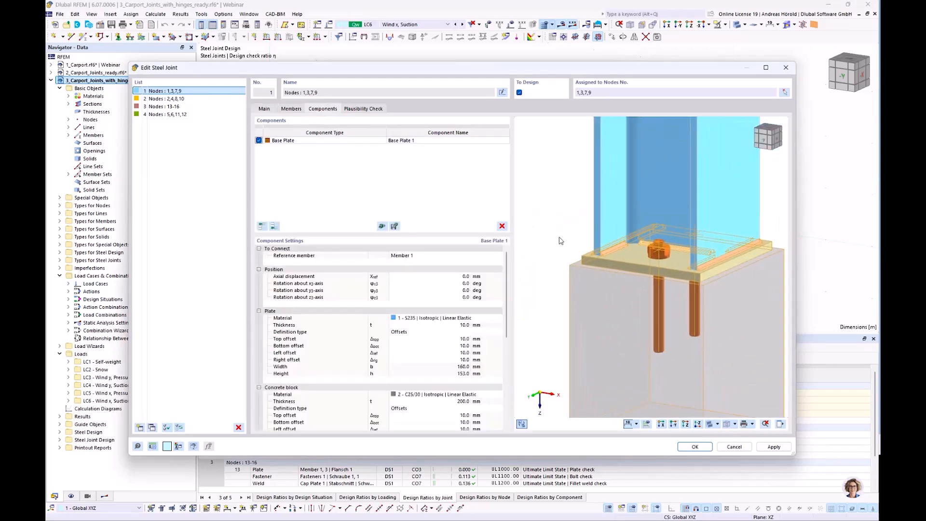
click(685, 424)
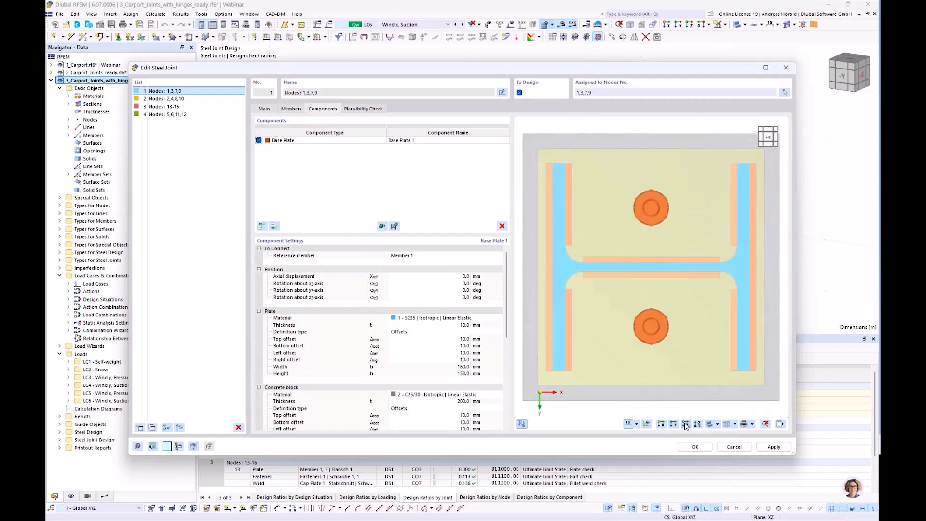
Step: Add a linear dimension chain projected in X across the concrete block, base plate and anchor, offset about -0.029 m above the block
scroll(660, 375, down, 3)
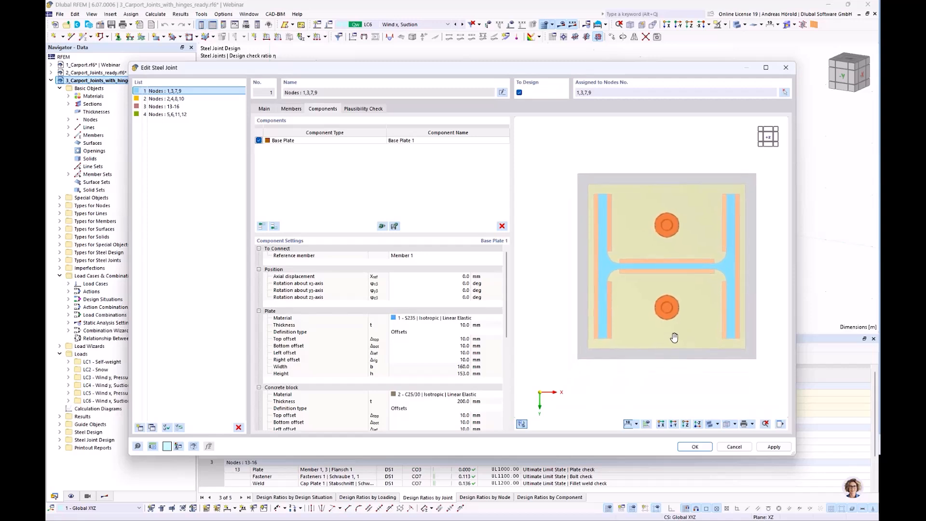
right_click(544, 250)
mouse_move(590, 267)
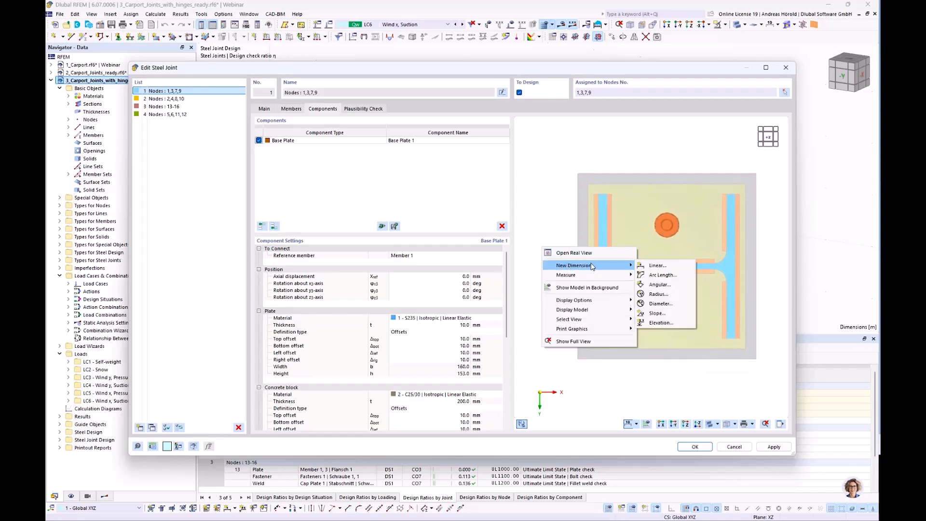
click(659, 267)
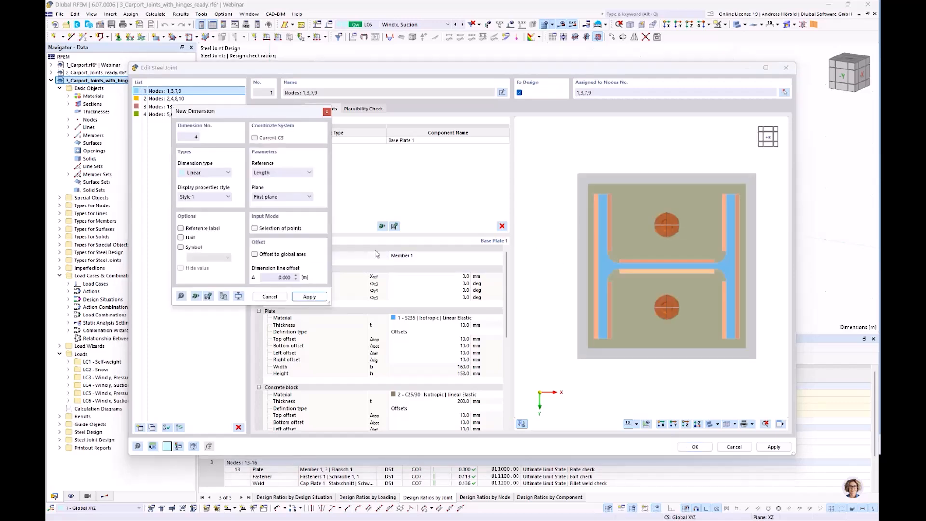
click(282, 174)
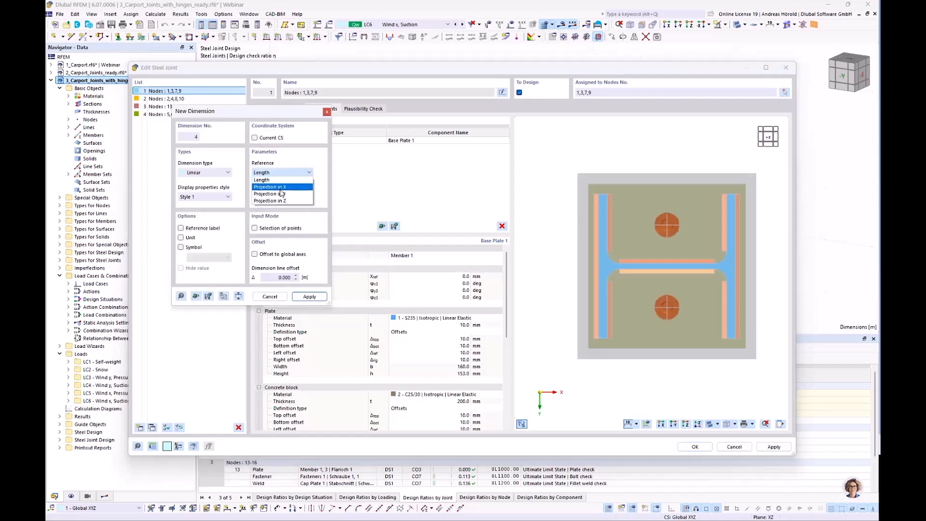
click(283, 187)
drag(273, 114, 431, 154)
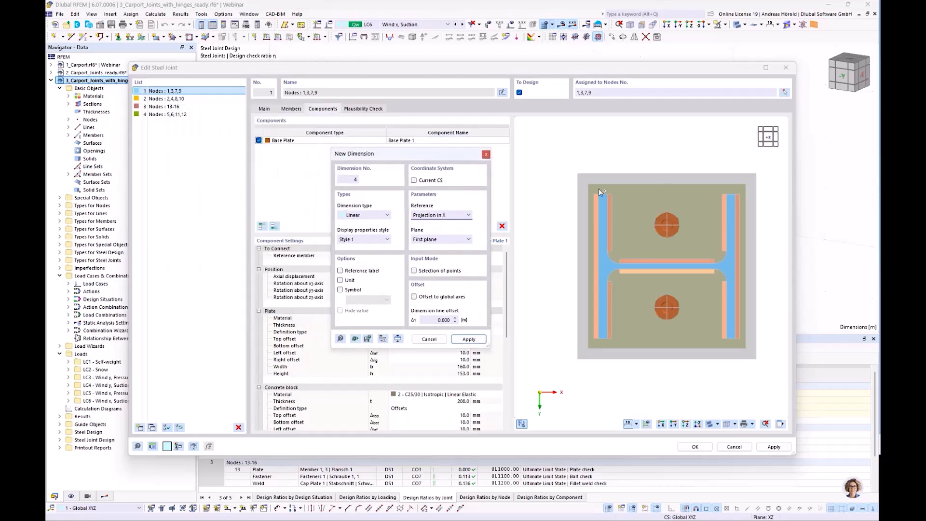
click(668, 225)
click(747, 183)
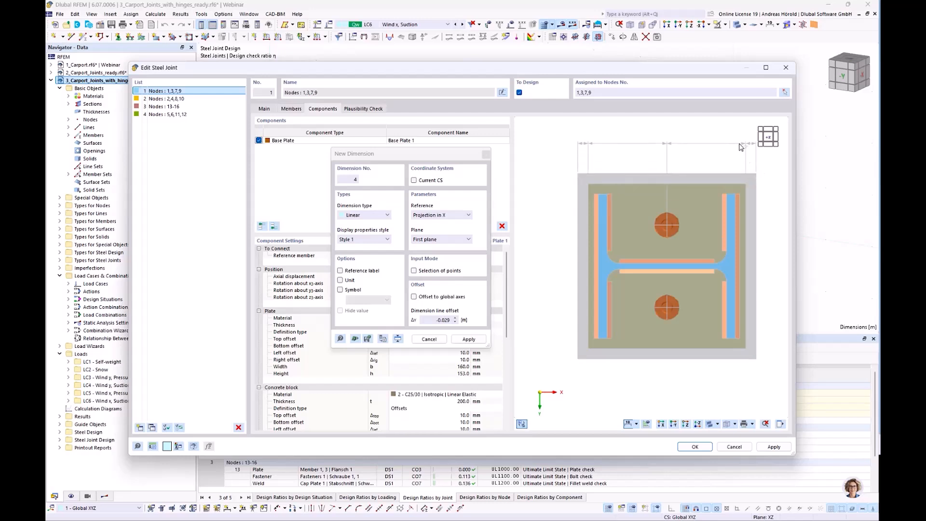
click(741, 147)
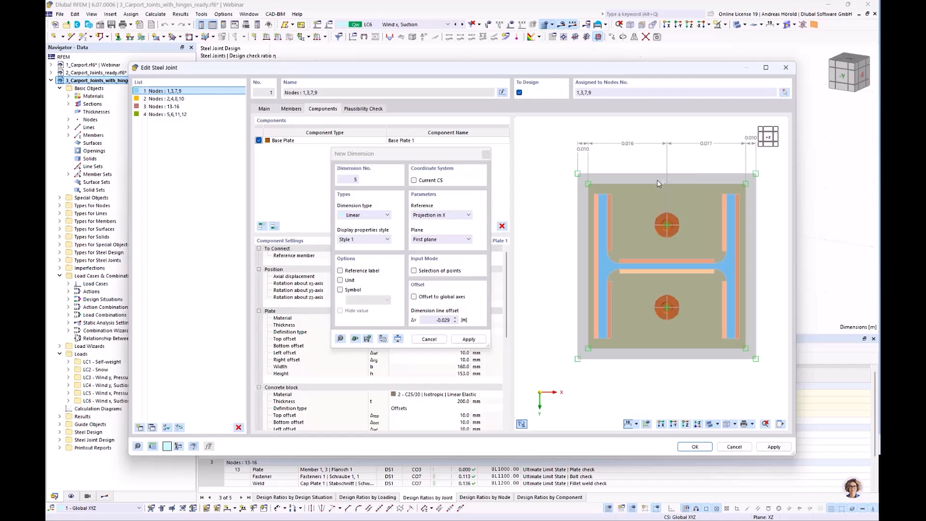
Step: Add a linear dimension chain projected in Y through the block edges, plate edges and both anchors, offset about -0.029 m beside the block
click(425, 216)
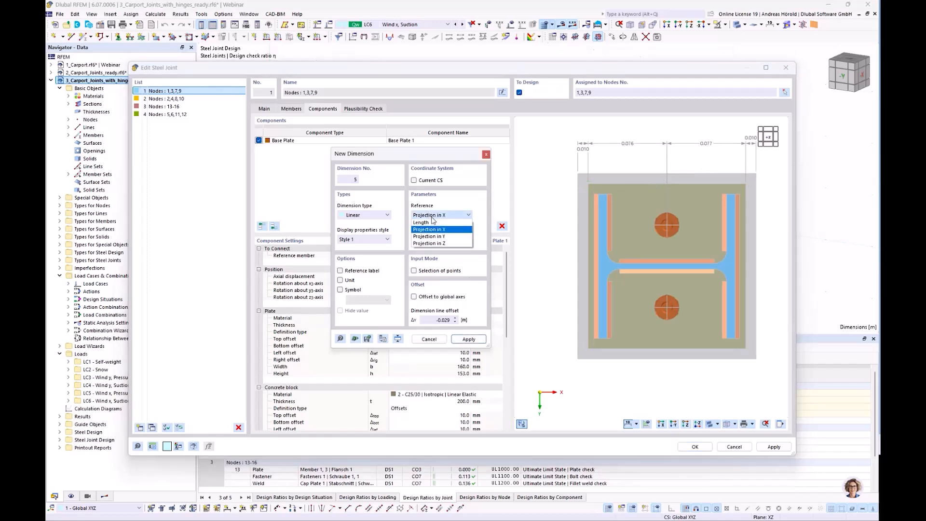
click(444, 237)
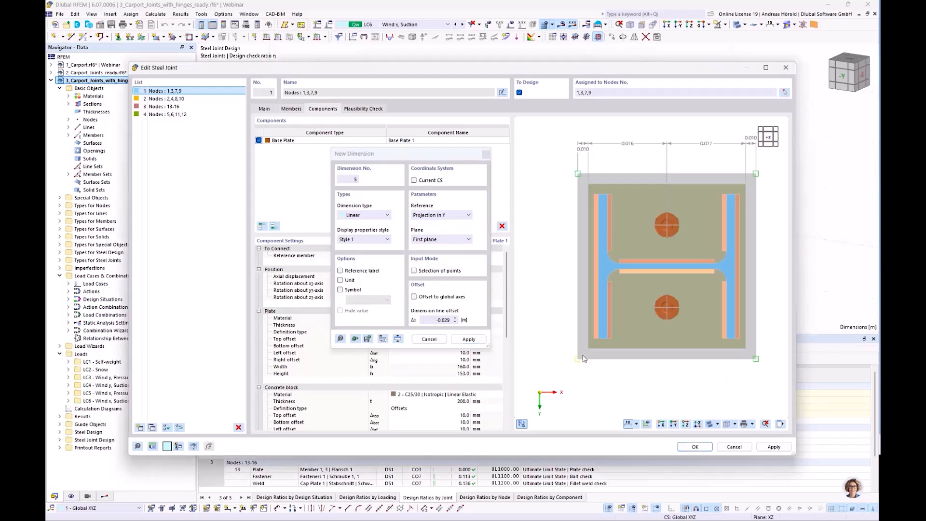
click(667, 307)
click(548, 221)
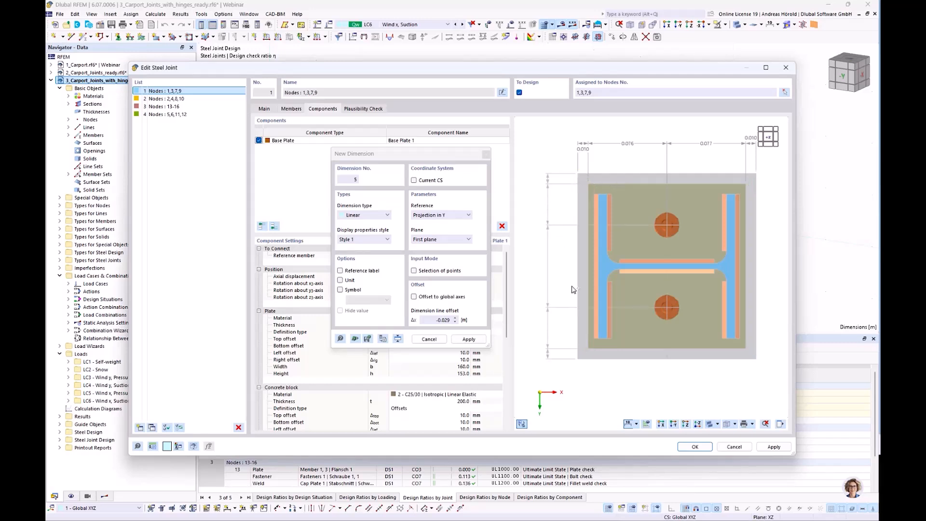
key(Escape)
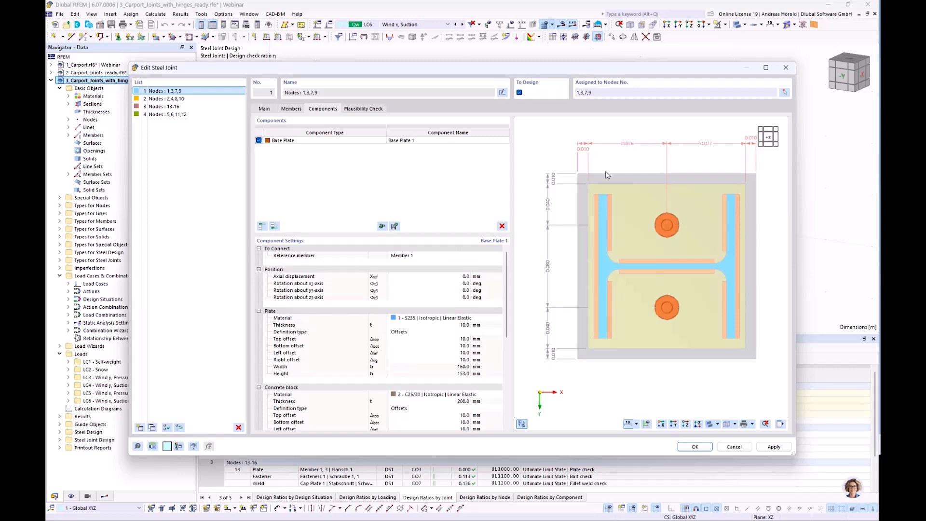
Step: Set the length unit for dimensions to mm and apply the changes to the steel joint
click(153, 446)
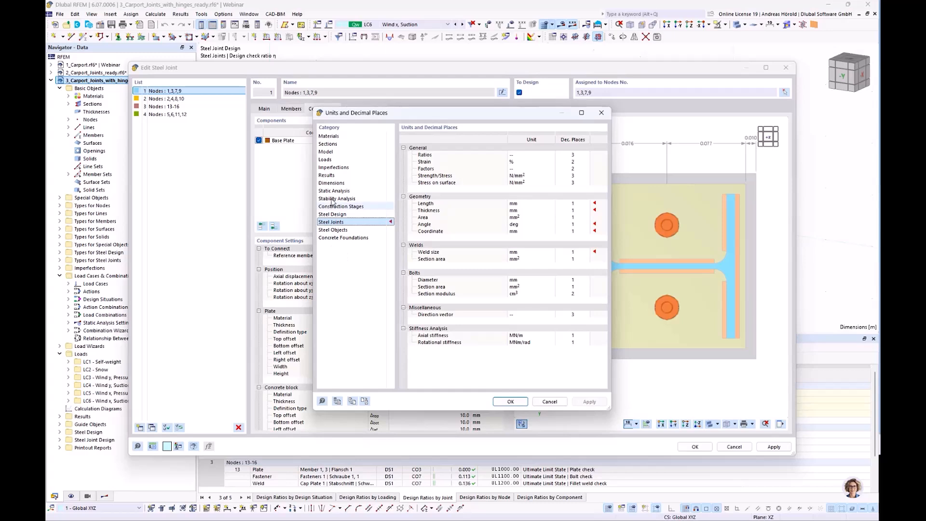
click(341, 183)
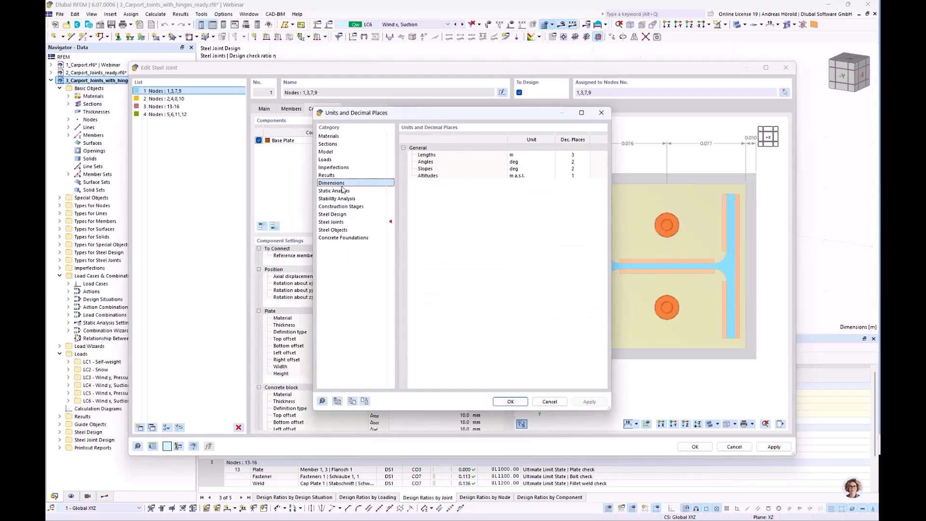
click(529, 155)
click(531, 155)
click(533, 161)
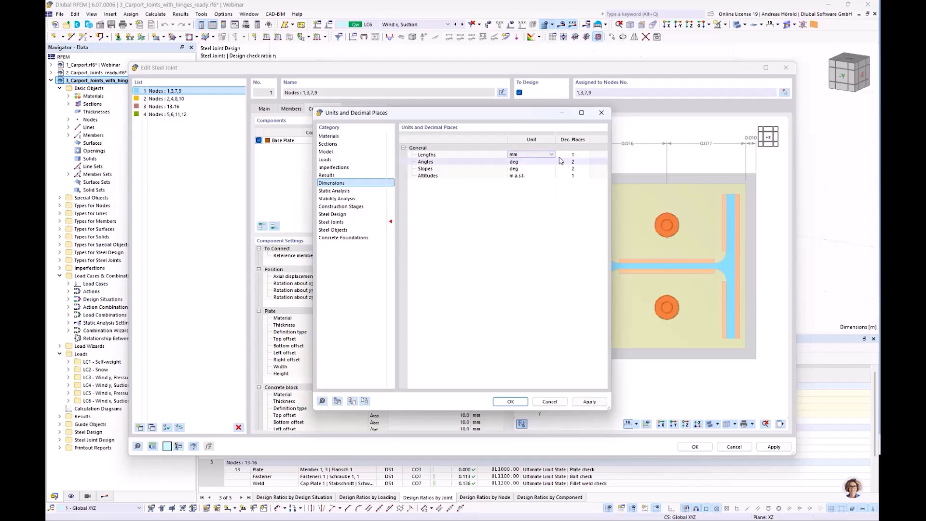
click(512, 401)
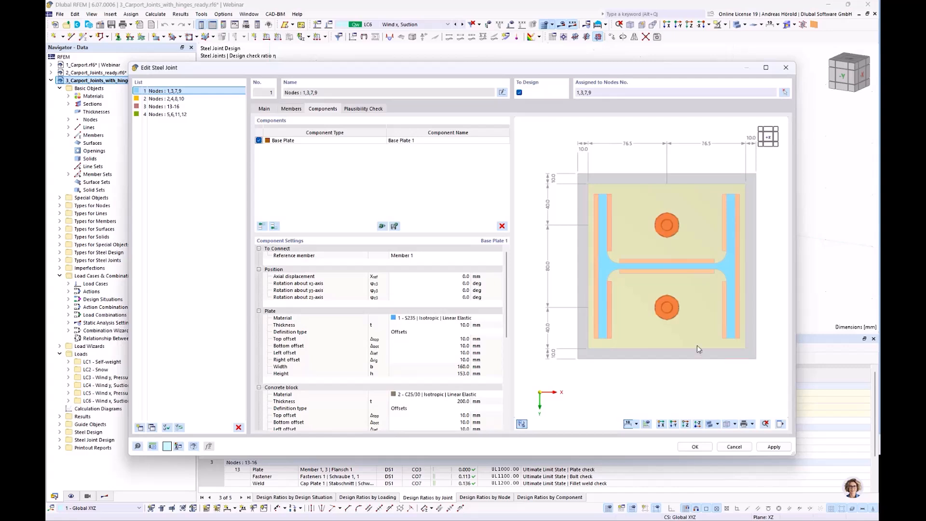
click(774, 448)
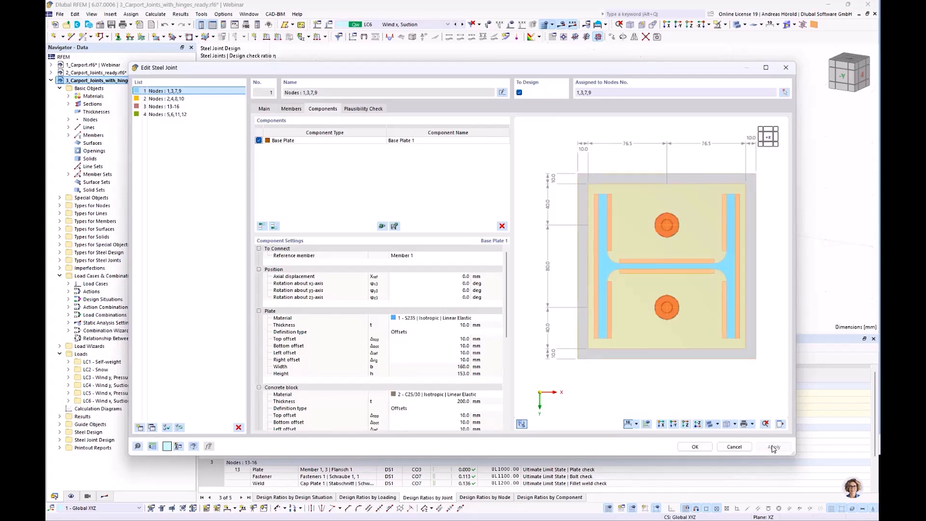
Step: Send the dimensioned base plate graphic to the printout report with the picture set to window filling
click(754, 425)
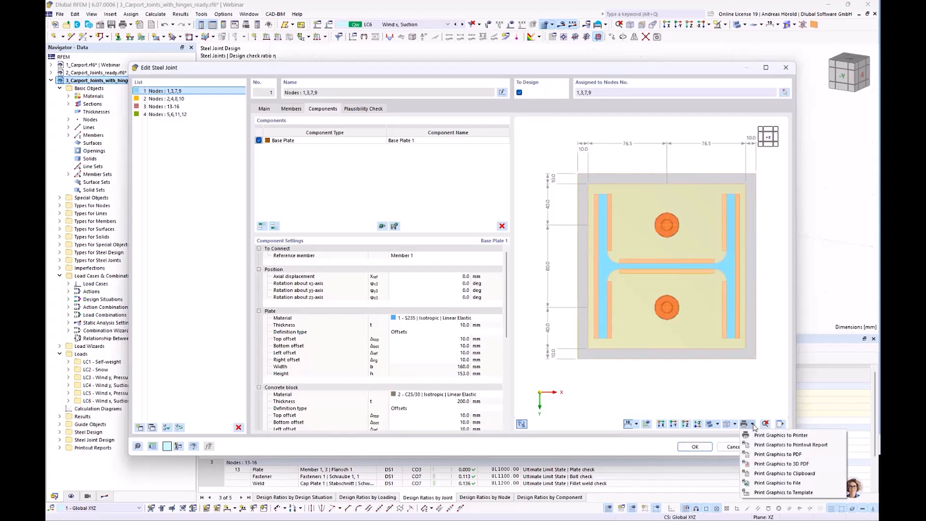
click(772, 445)
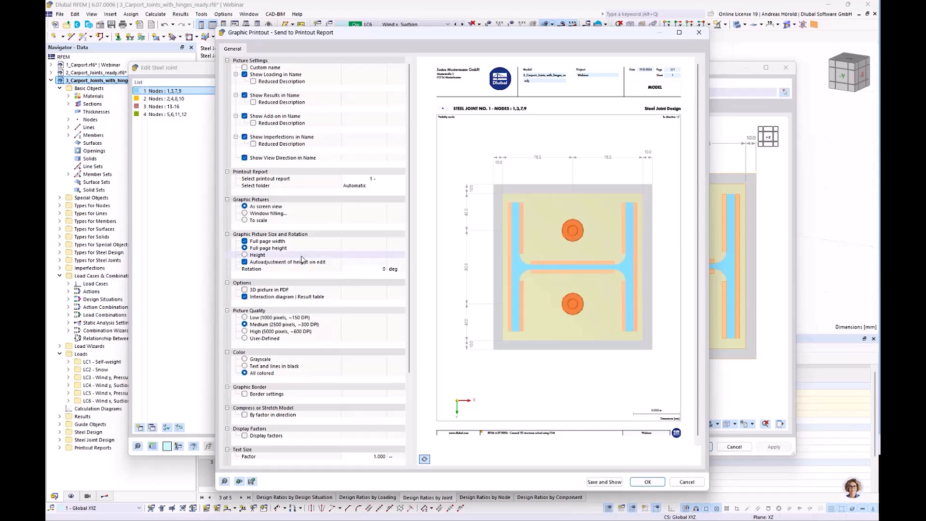
click(244, 213)
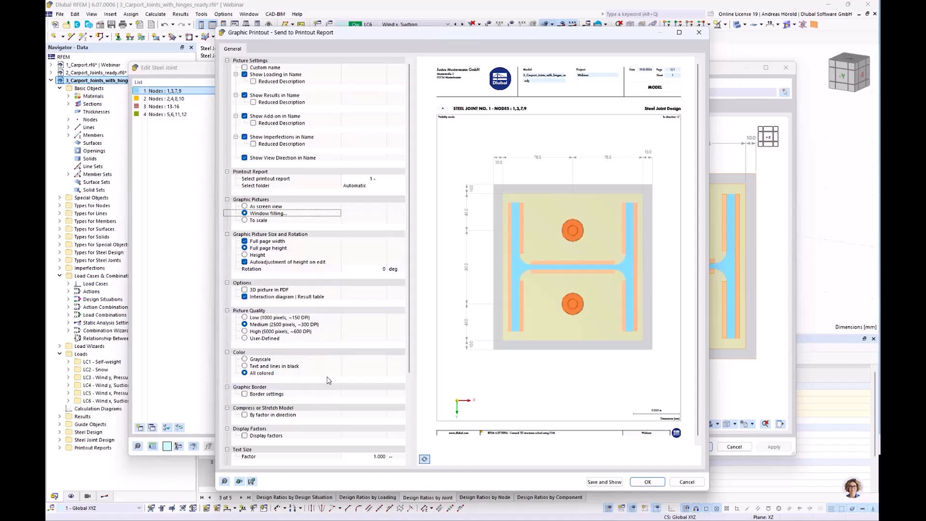
scroll(329, 380, down, 2)
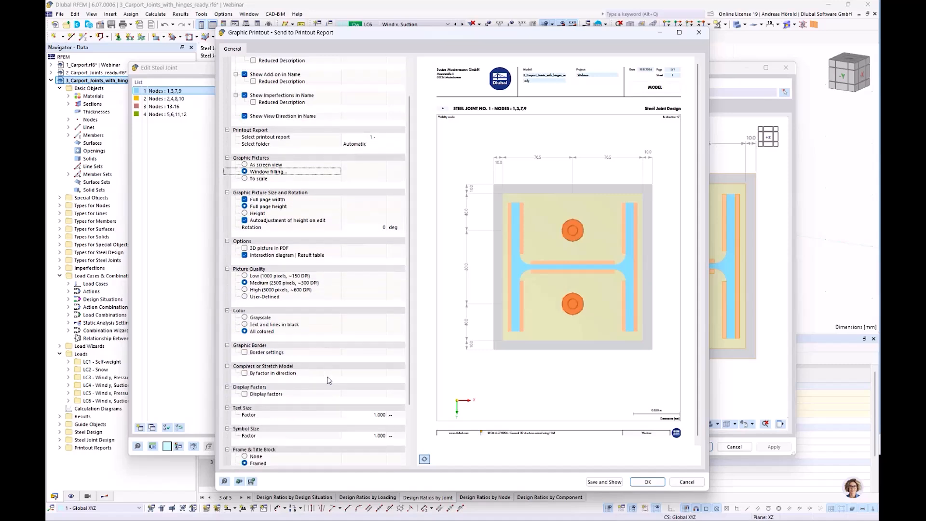
scroll(329, 380, up, 2)
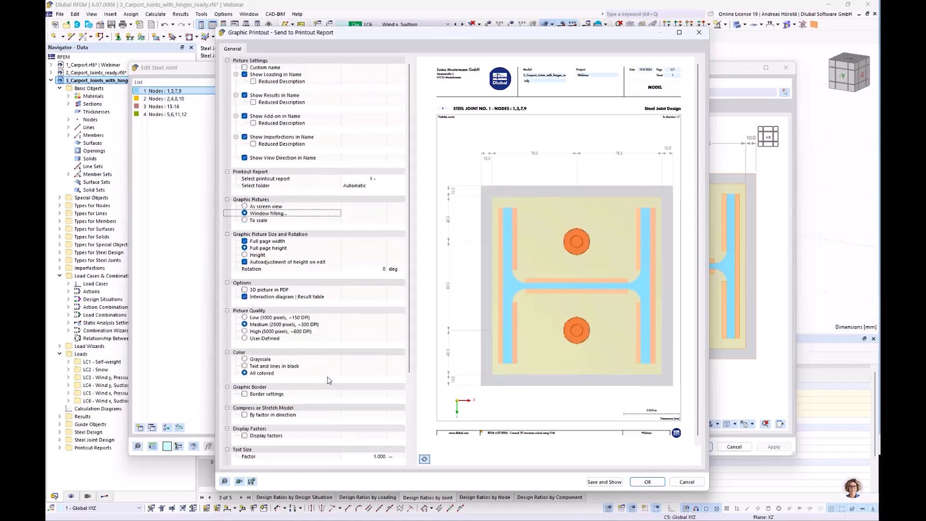
click(647, 483)
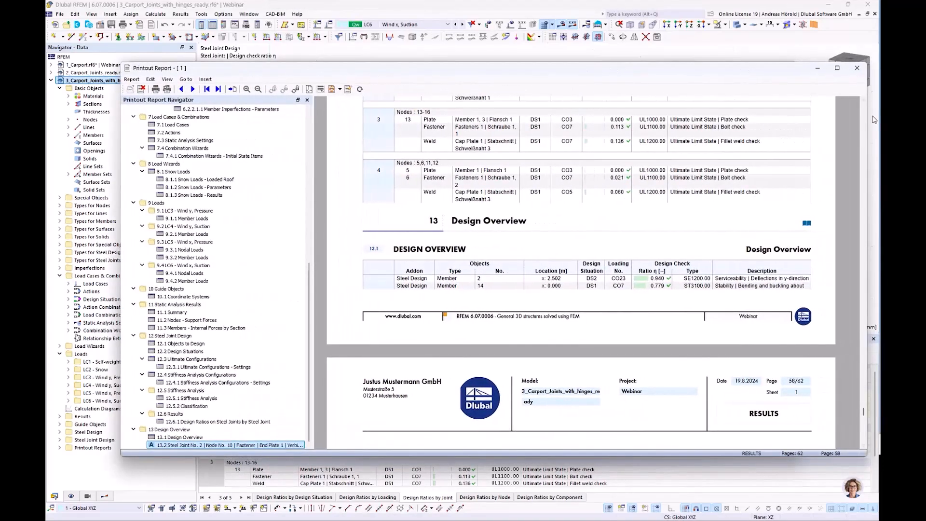
Step: Find the base plate graphic of steel joint 1 in the printout report and move it to the end of the Design Overview chapter
click(837, 68)
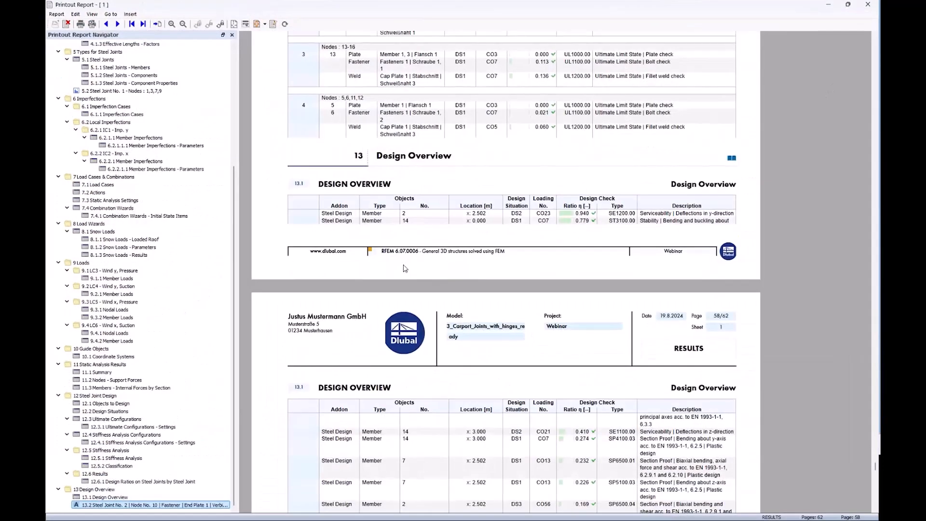
scroll(132, 169, up, 2)
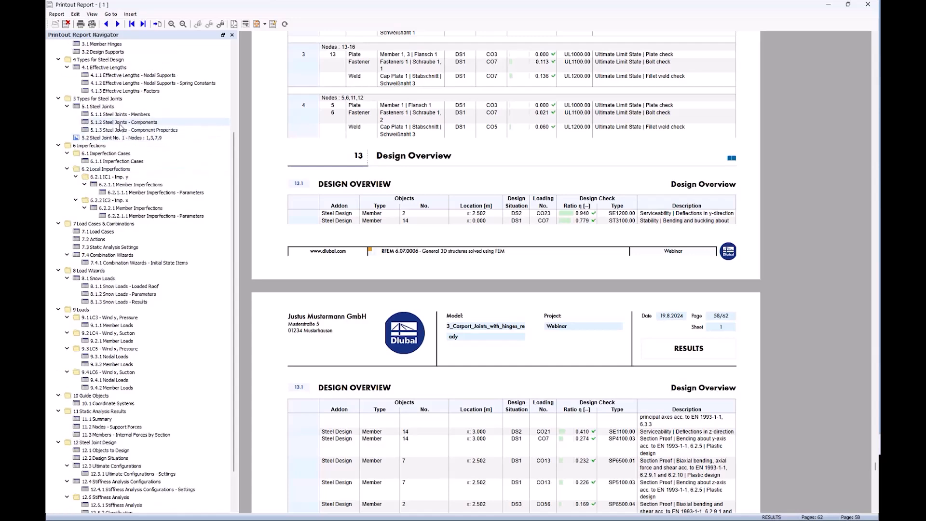
click(117, 139)
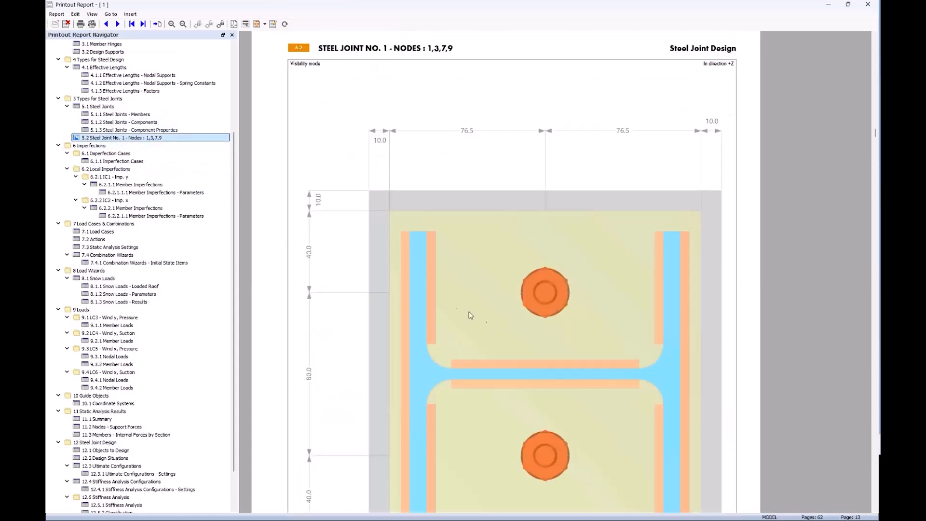
ctrl+scroll(455, 309, down, 3)
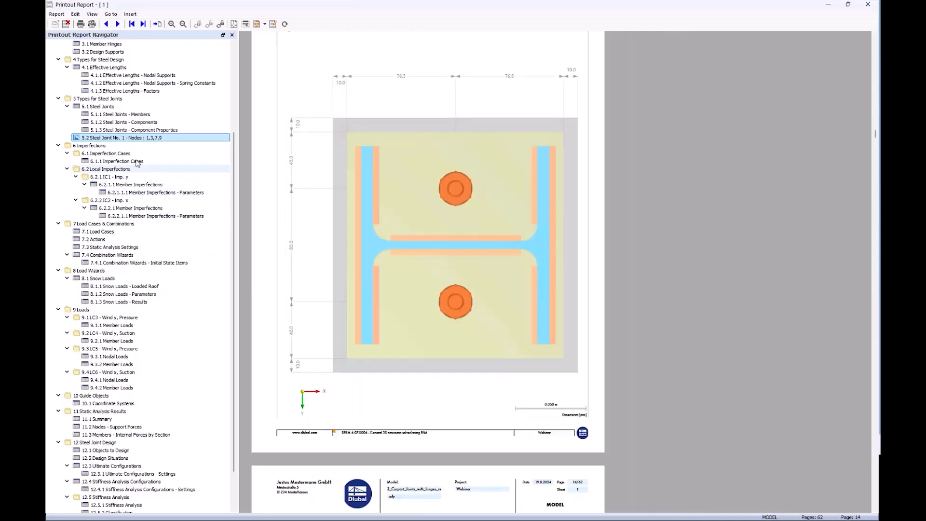
scroll(144, 145, down, 2)
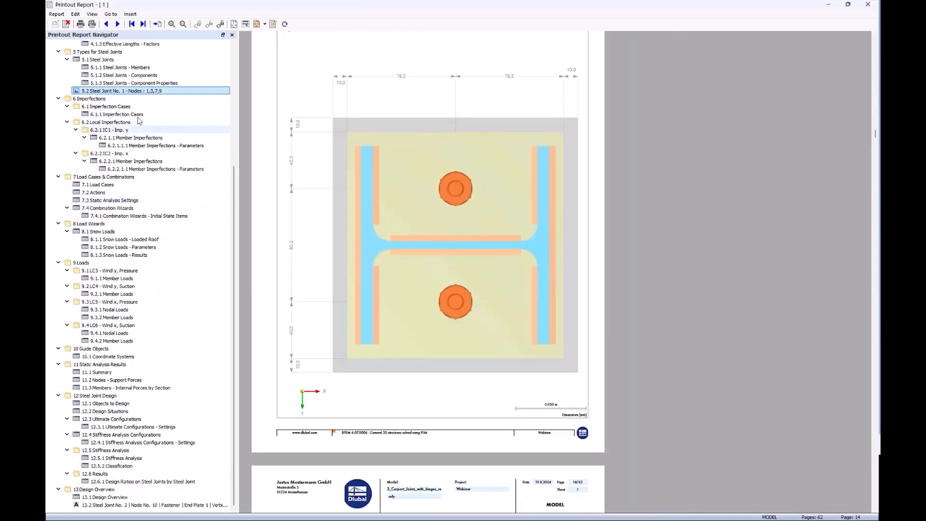
drag(140, 91, 130, 510)
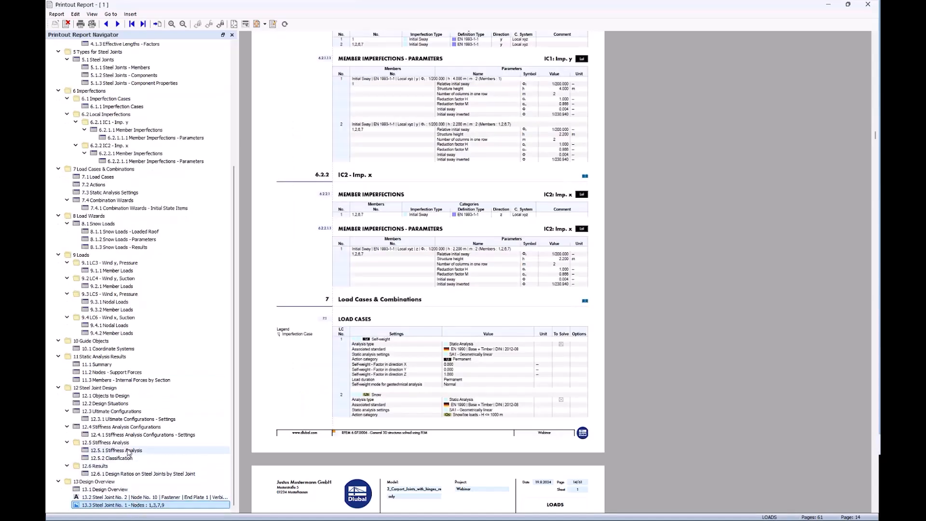
Step: Examine the report's Steel Joint Design chapter, from the objects to design and configuration settings through the stiffness analysis and classification tables
click(102, 388)
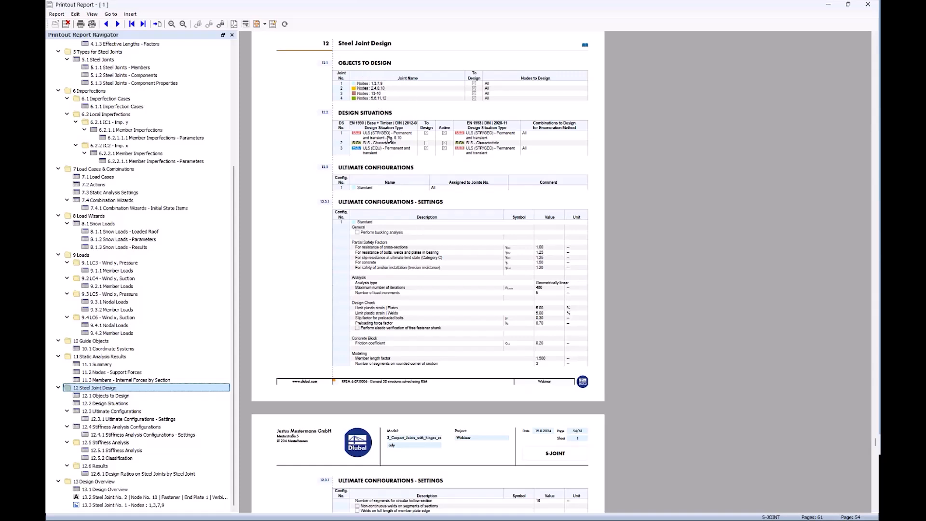
scroll(389, 139, down, 2)
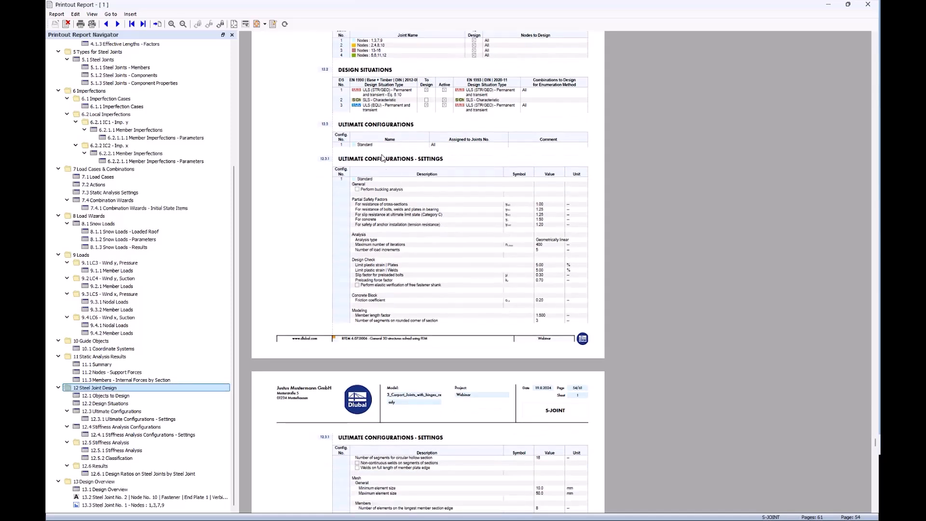
scroll(383, 202, down, 10)
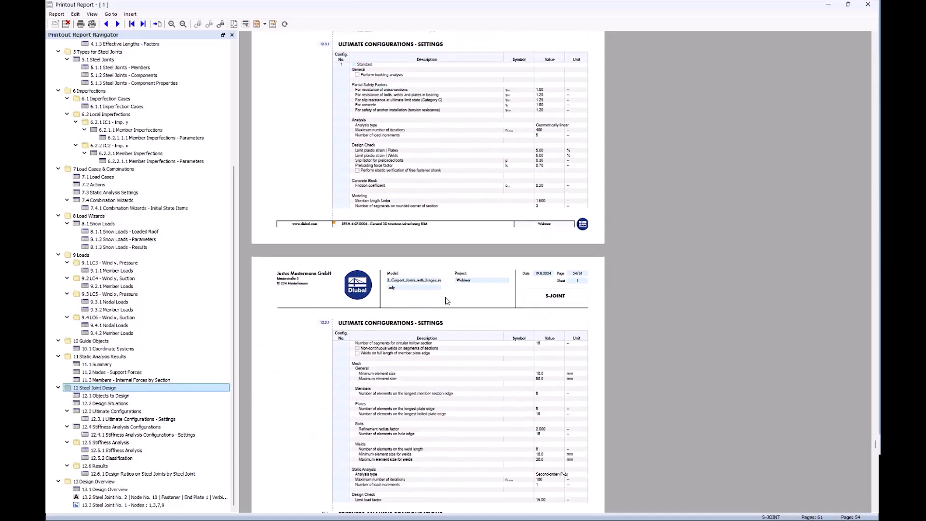
scroll(448, 301, down, 7)
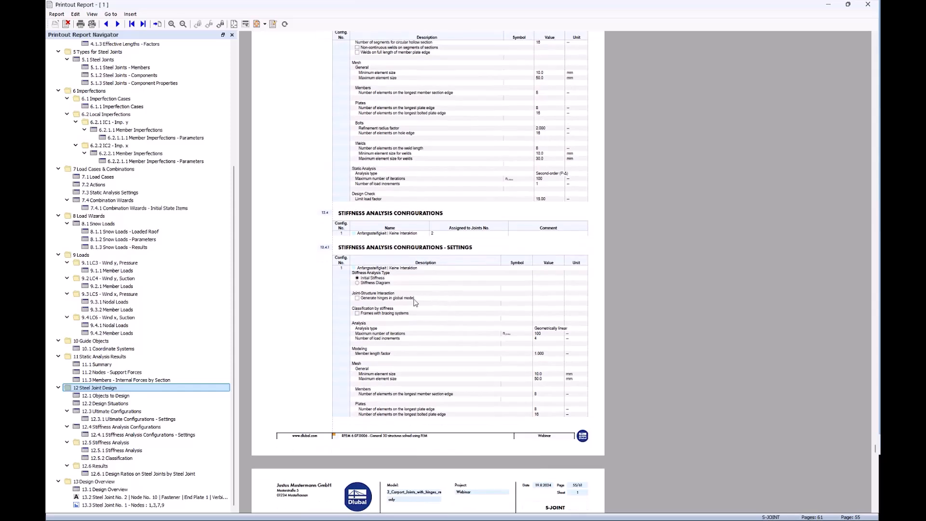
scroll(413, 302, down, 10)
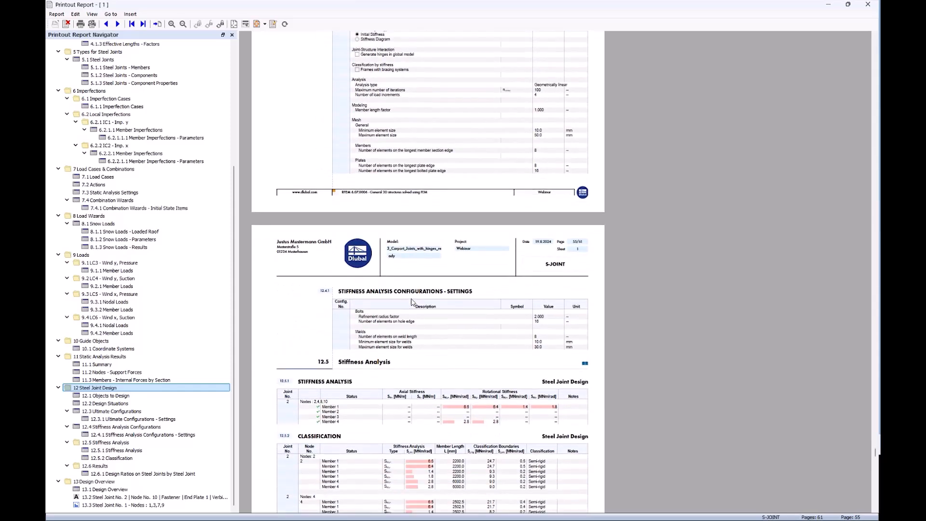
scroll(413, 302, down, 2)
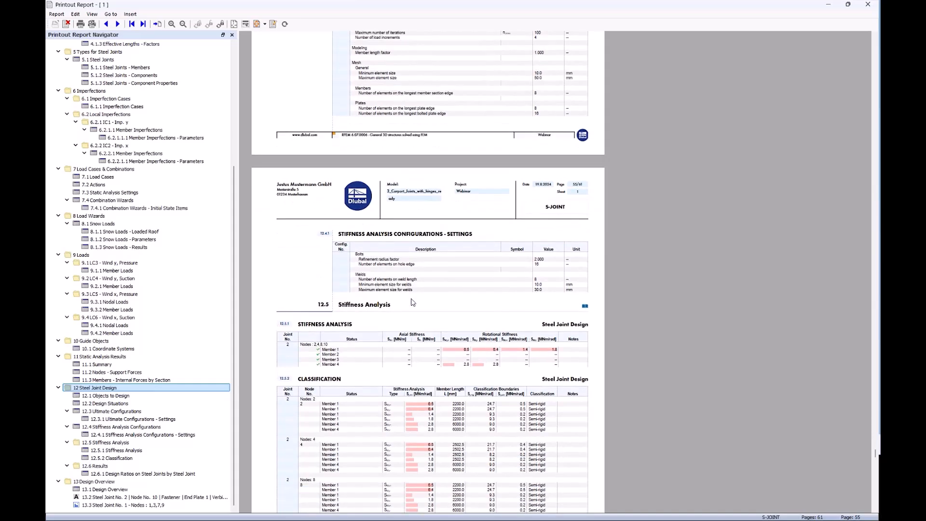
scroll(413, 302, down, 4)
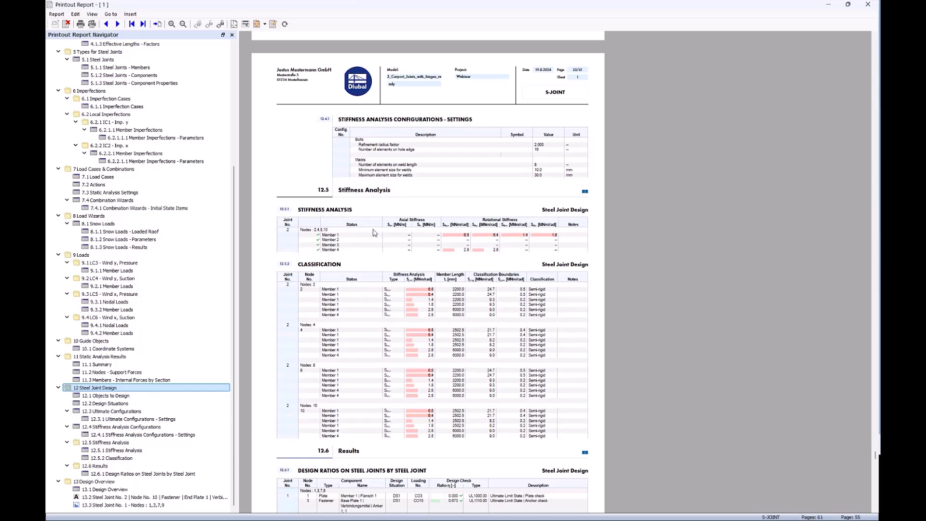
Step: Examine the design ratios by steel joint and the Design Overview chapter, including the end plate fastener check of joint 2 and the base plate graphic
scroll(383, 285, down, 10)
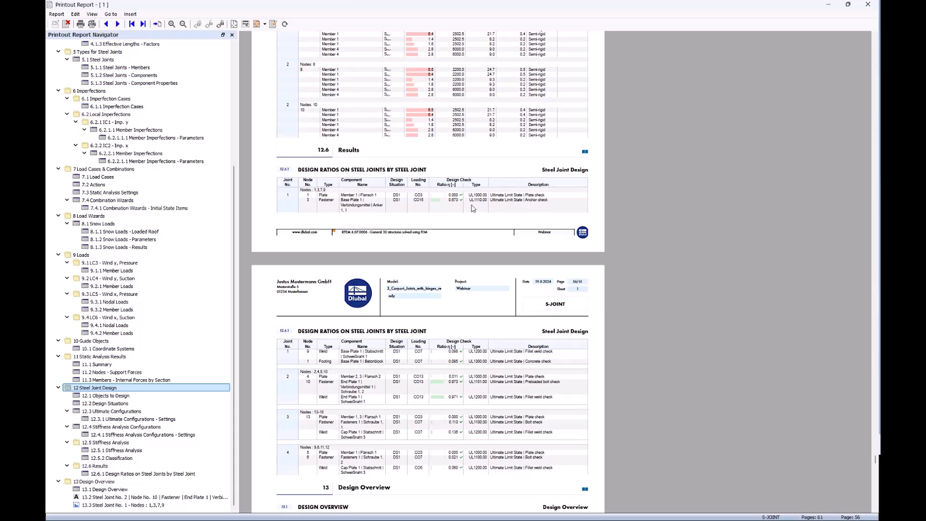
scroll(473, 209, down, 2)
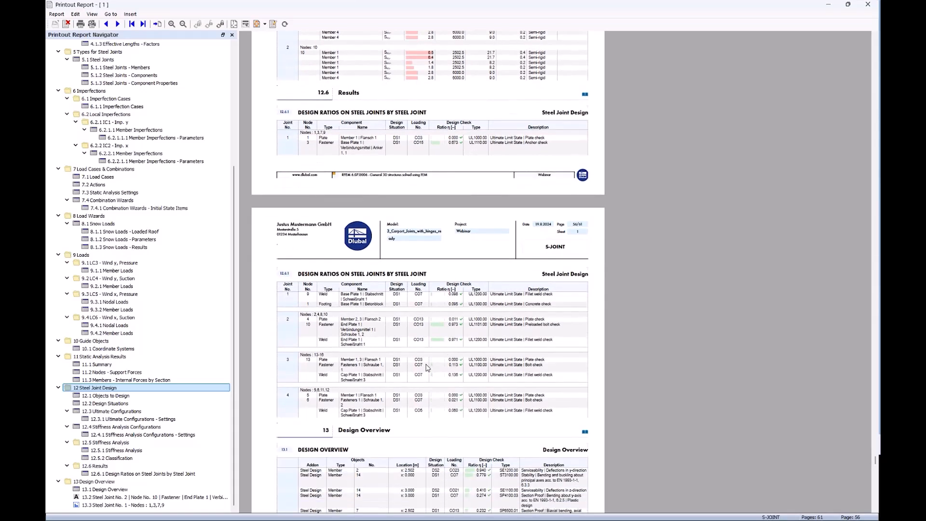
scroll(426, 368, down, 5)
scroll(427, 368, down, 6)
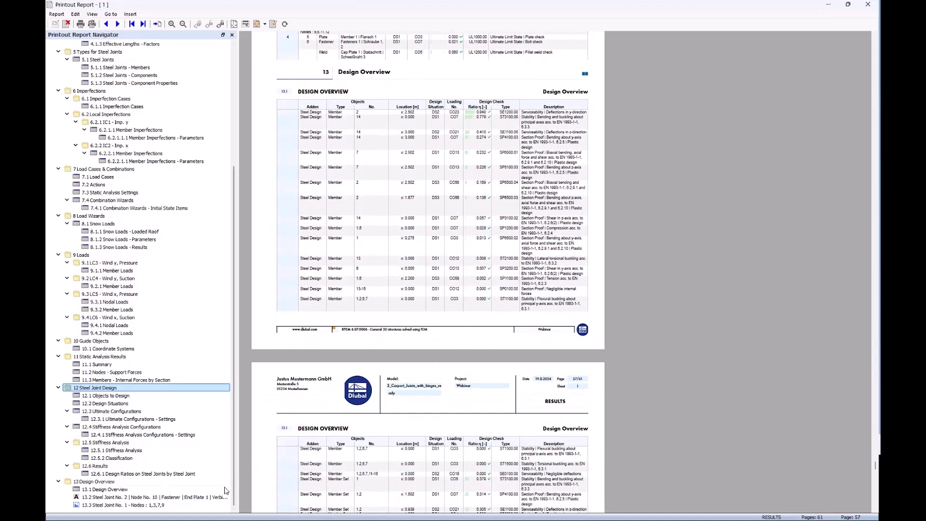
click(109, 490)
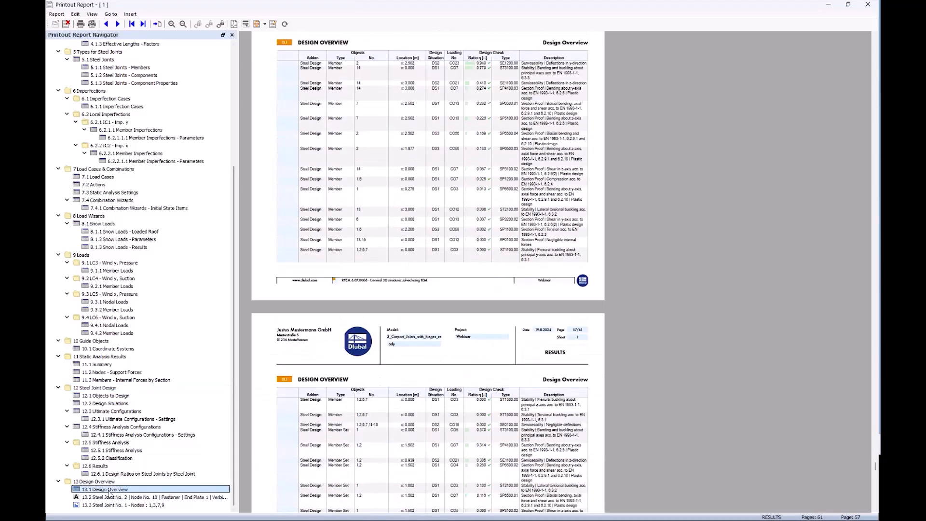
click(109, 497)
scroll(311, 170, down, 3)
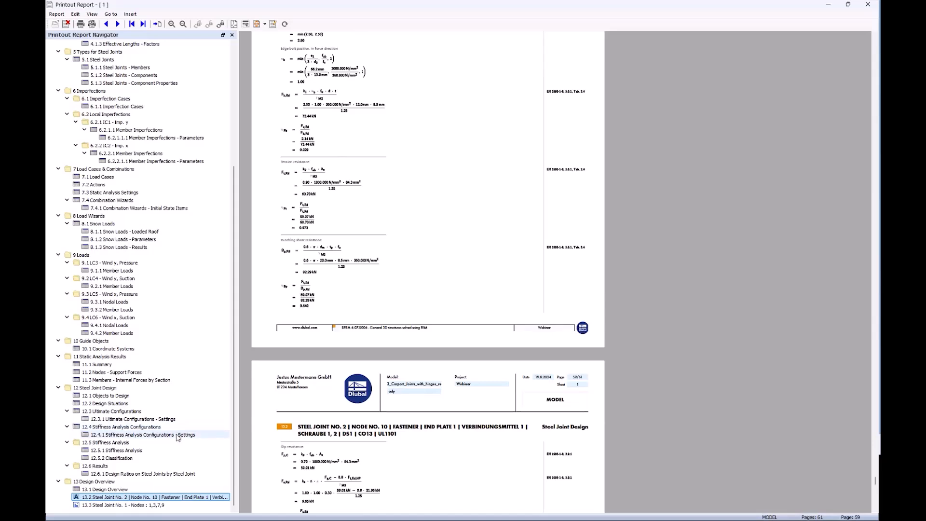
click(139, 505)
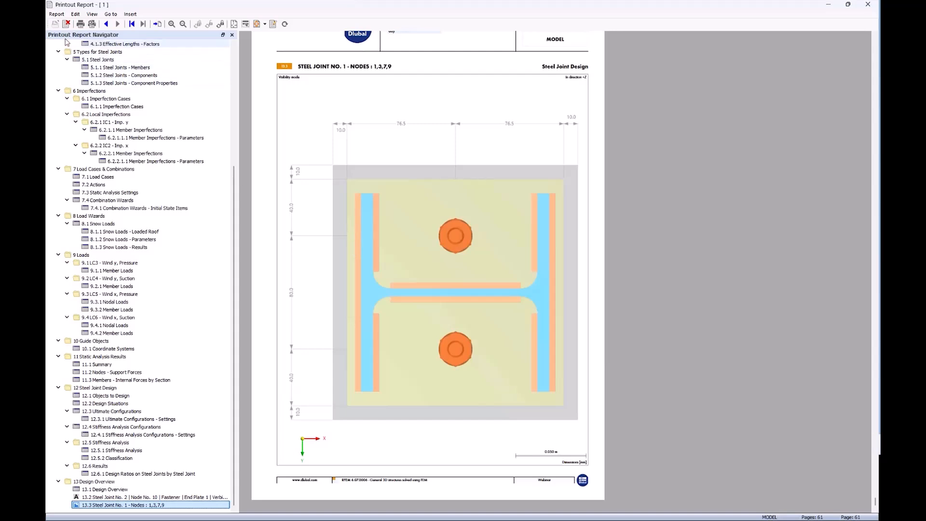
Step: View the languages available for the printout report and close the selection without changing the language
click(55, 15)
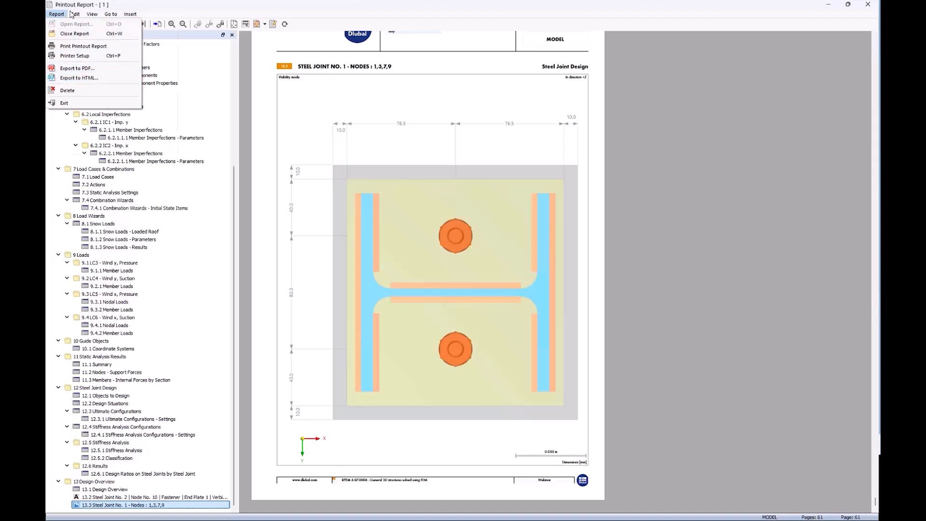
mouse_move(74, 13)
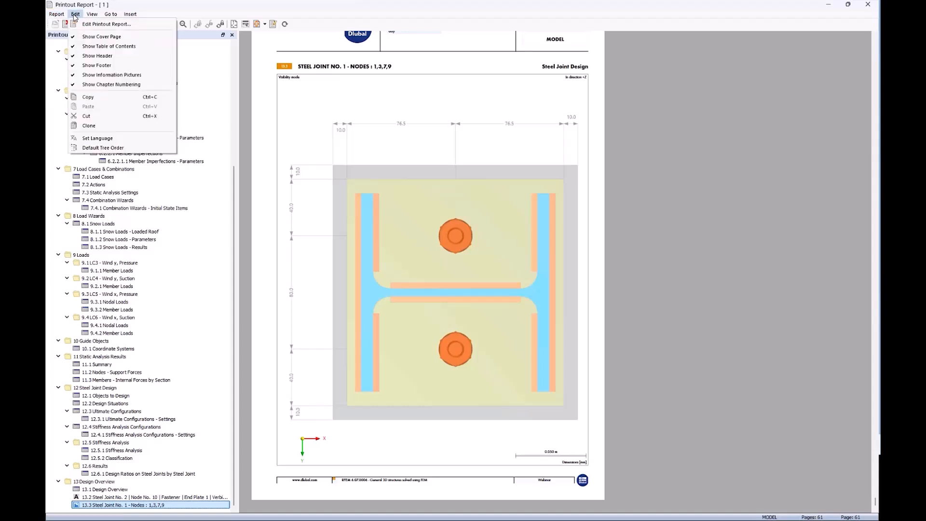
click(98, 138)
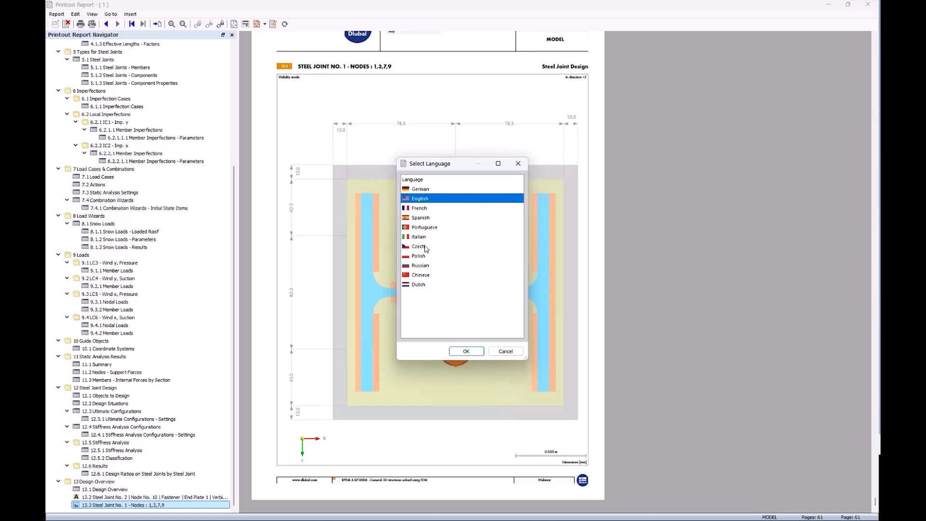
click(503, 352)
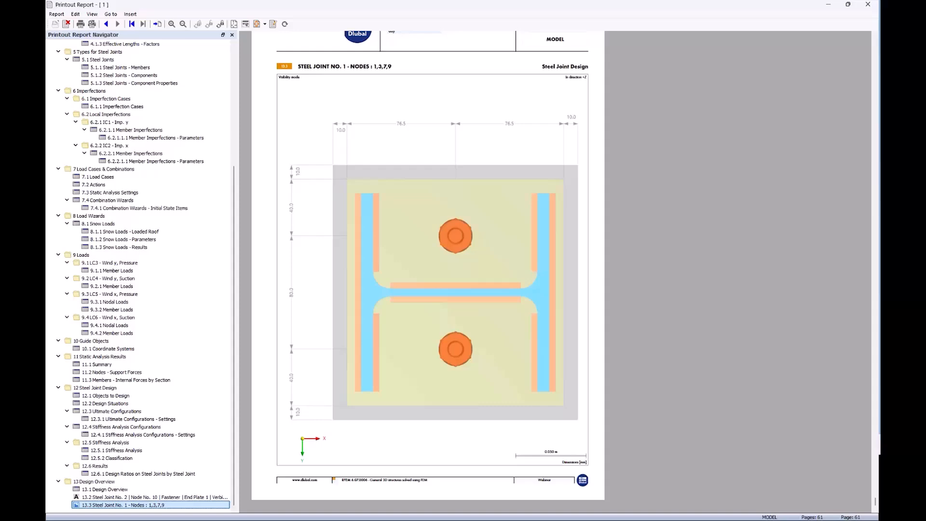
key(alt+Tab)
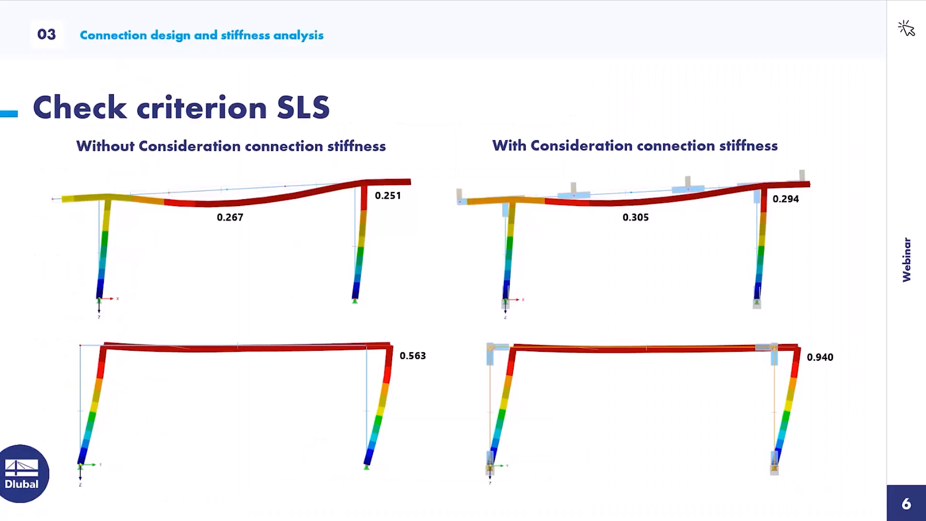
click(818, 295)
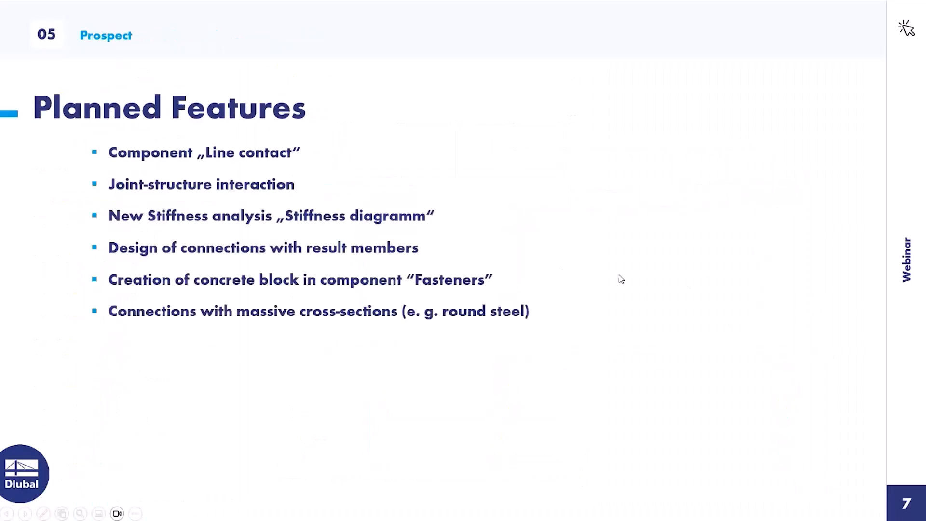